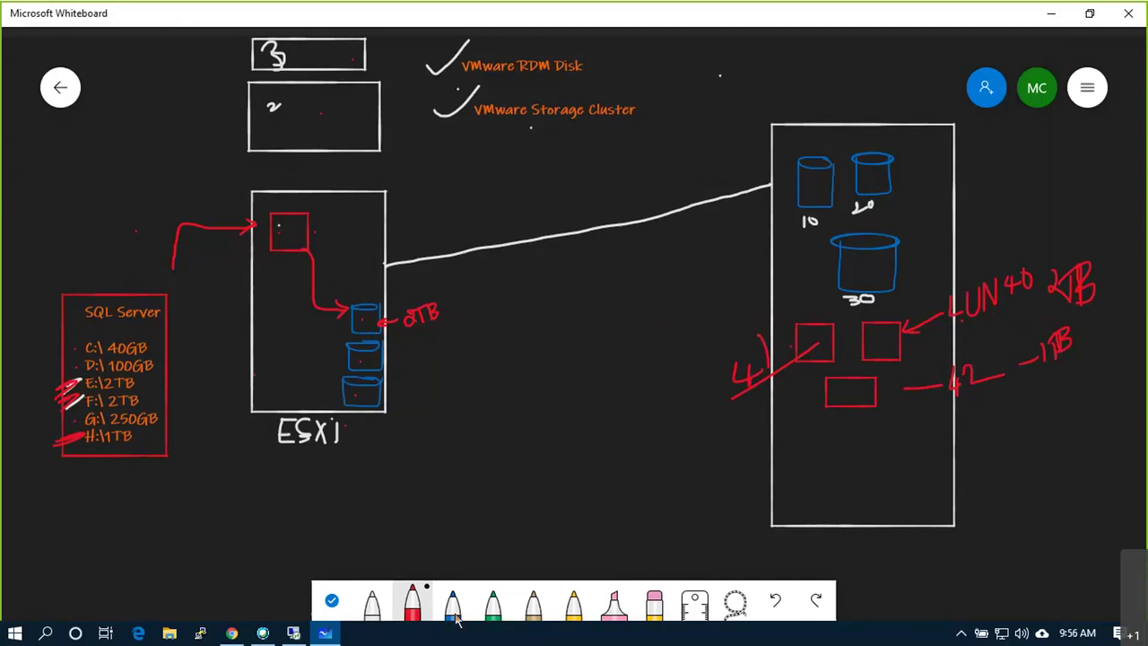
# - Switch from the Whiteboard storage diagram back to the remote vSphere Client session
pyautogui.click(292, 634)
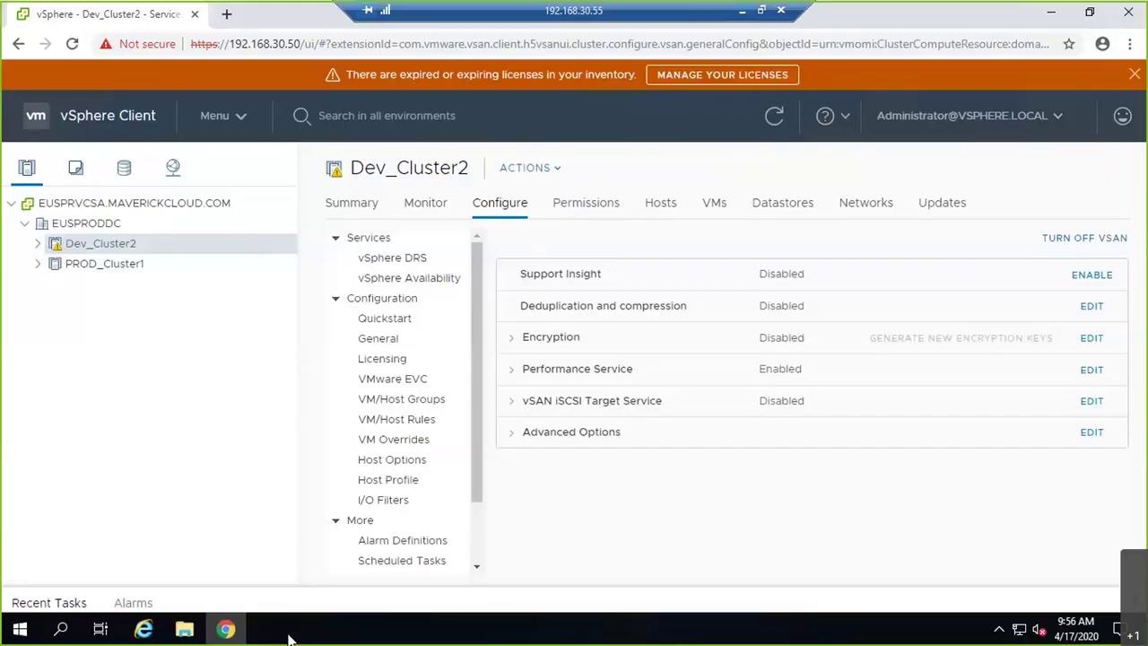
# - Open File Explorer maximized on the remote server, then launch Server Manager from Start
pyautogui.click(184, 628)
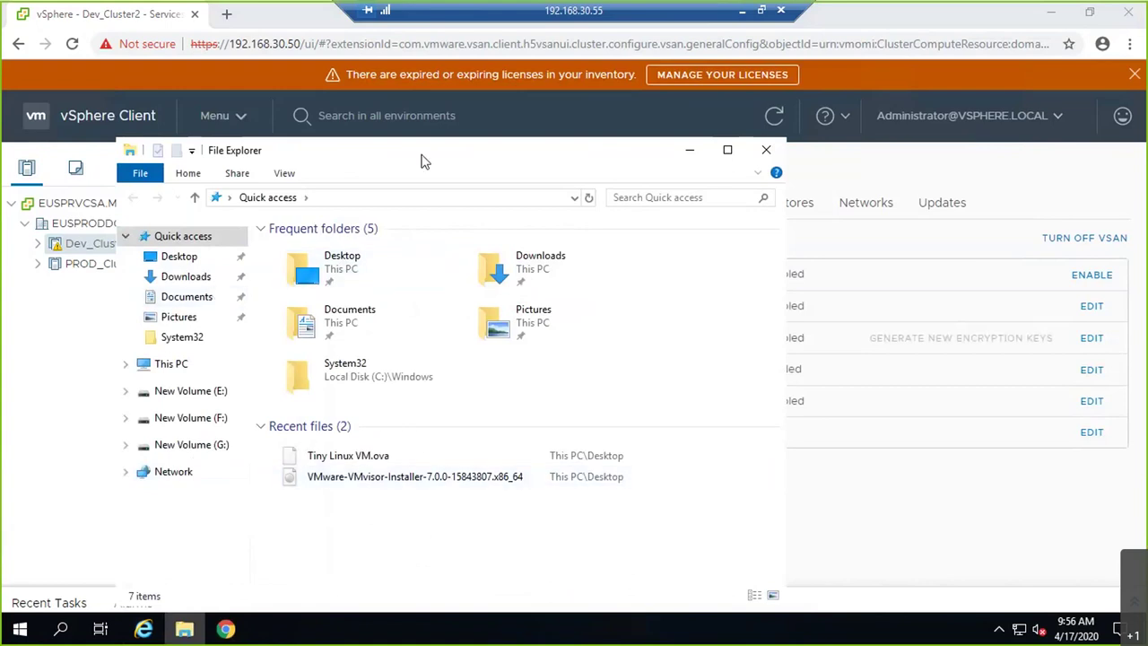
pyautogui.doubleClick(432, 155)
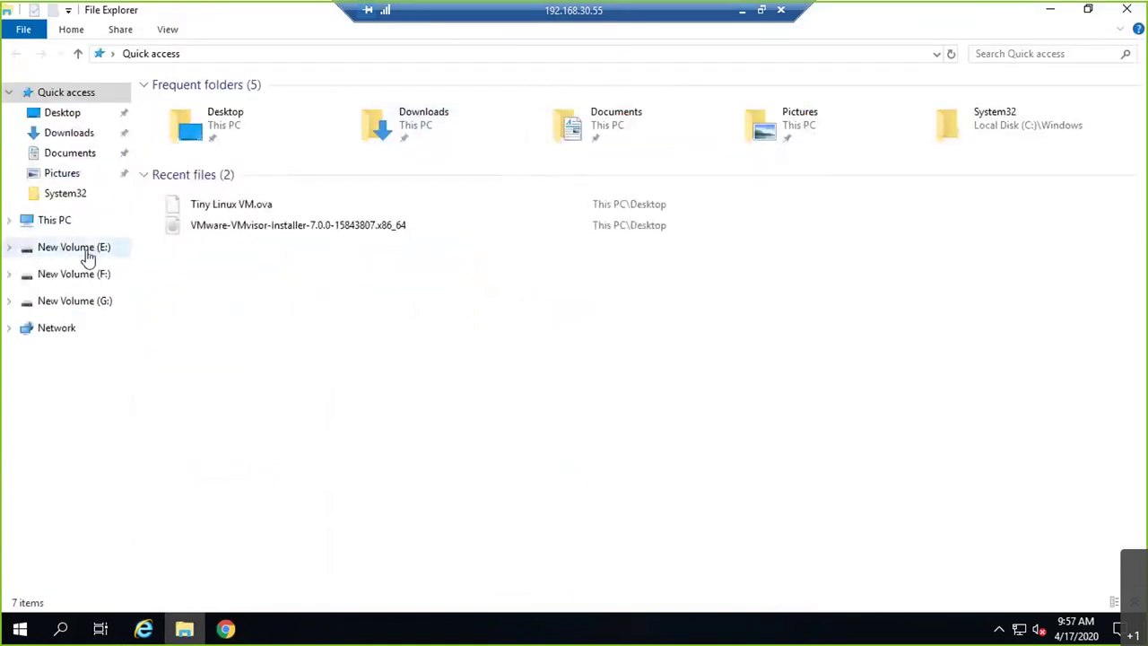
pyautogui.click(17, 632)
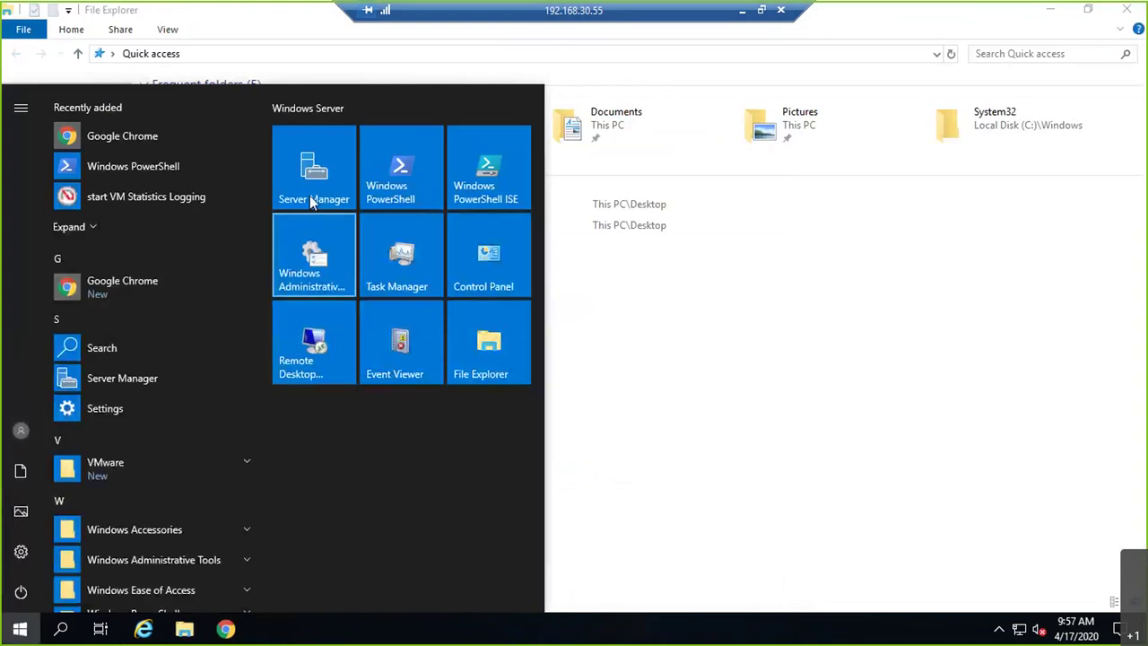
pyautogui.click(312, 199)
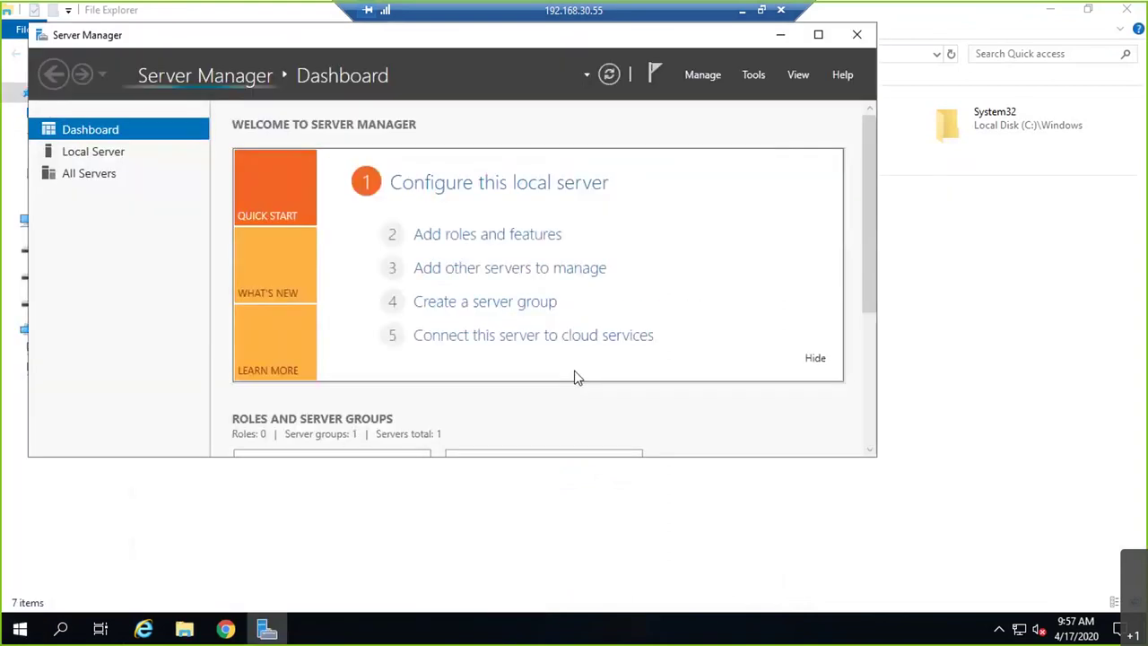
# - Go to File and Storage Services > iSCSI in maximized Server Manager and select LUN40 on EUSPRAD01
pyautogui.click(818, 36)
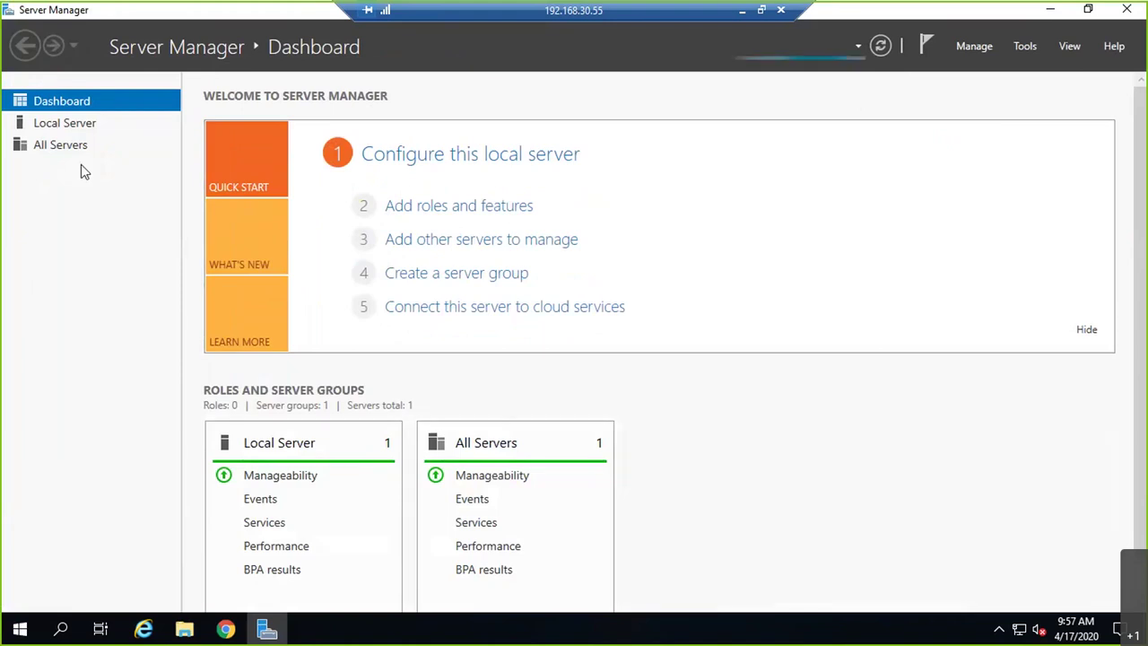
pyautogui.click(54, 147)
pyautogui.click(81, 125)
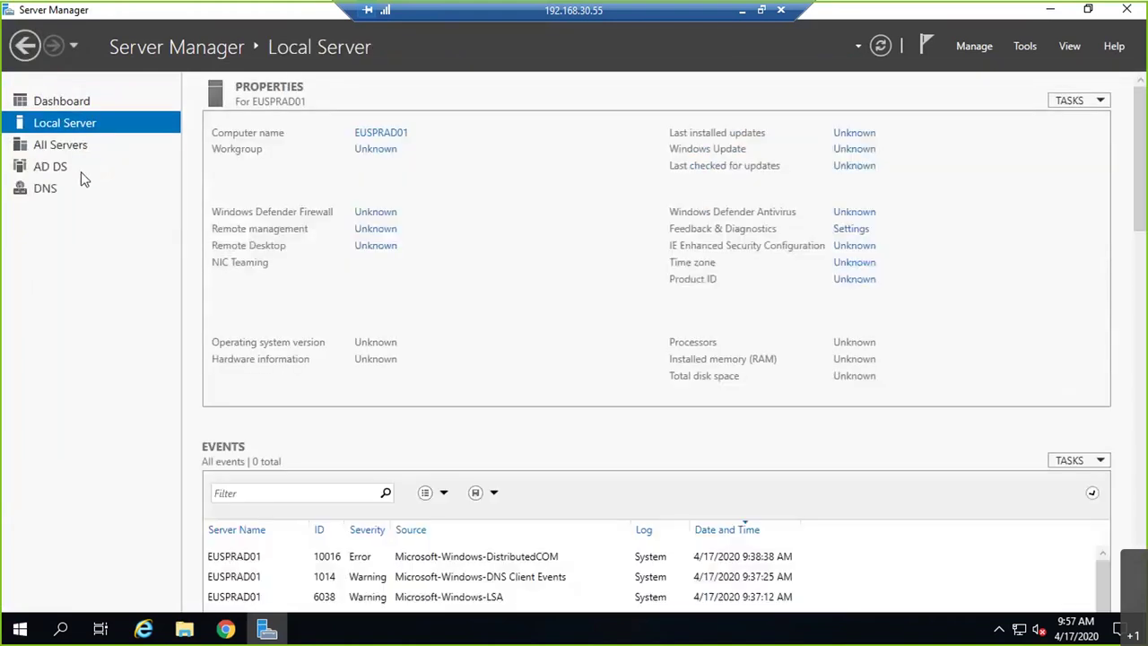
pyautogui.click(79, 220)
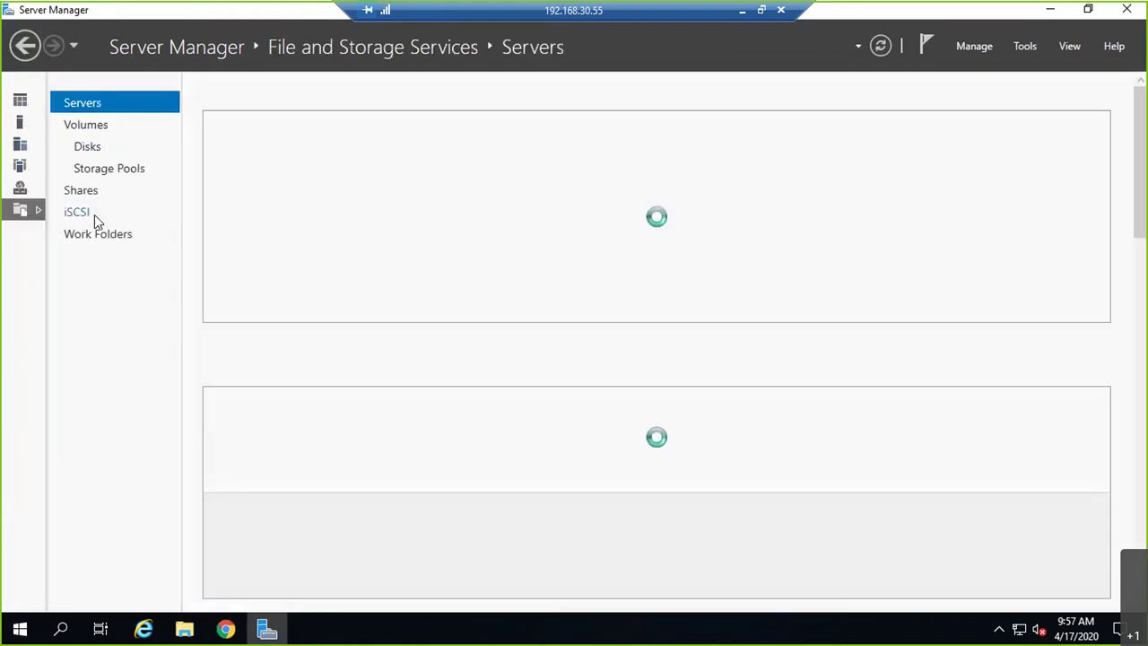
pyautogui.click(94, 214)
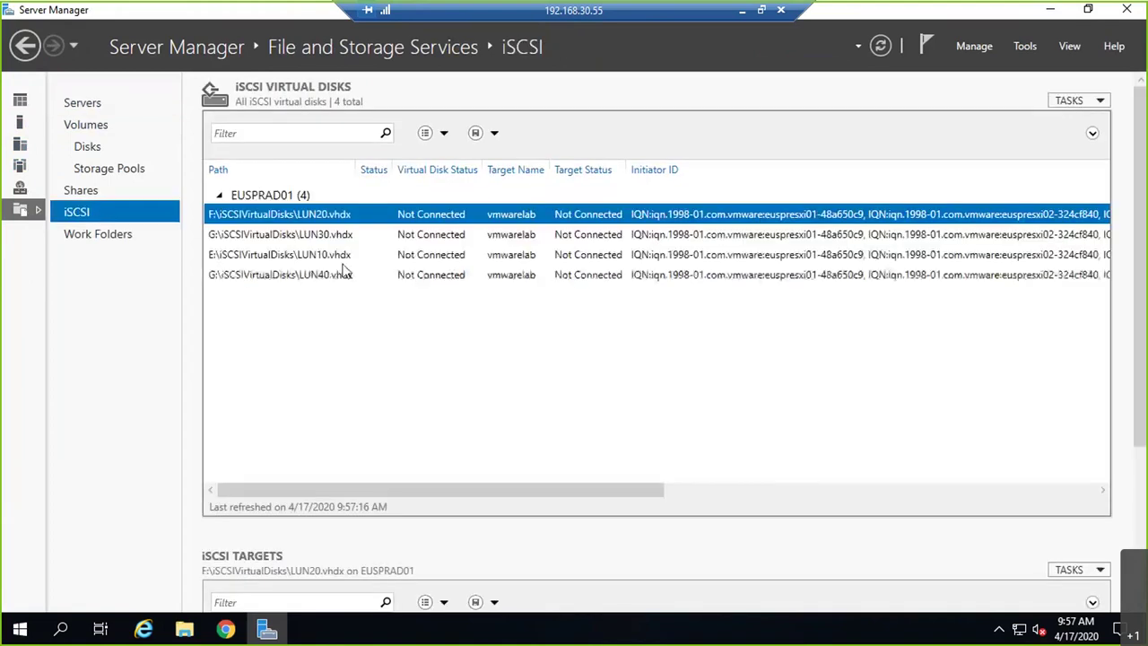
pyautogui.click(274, 197)
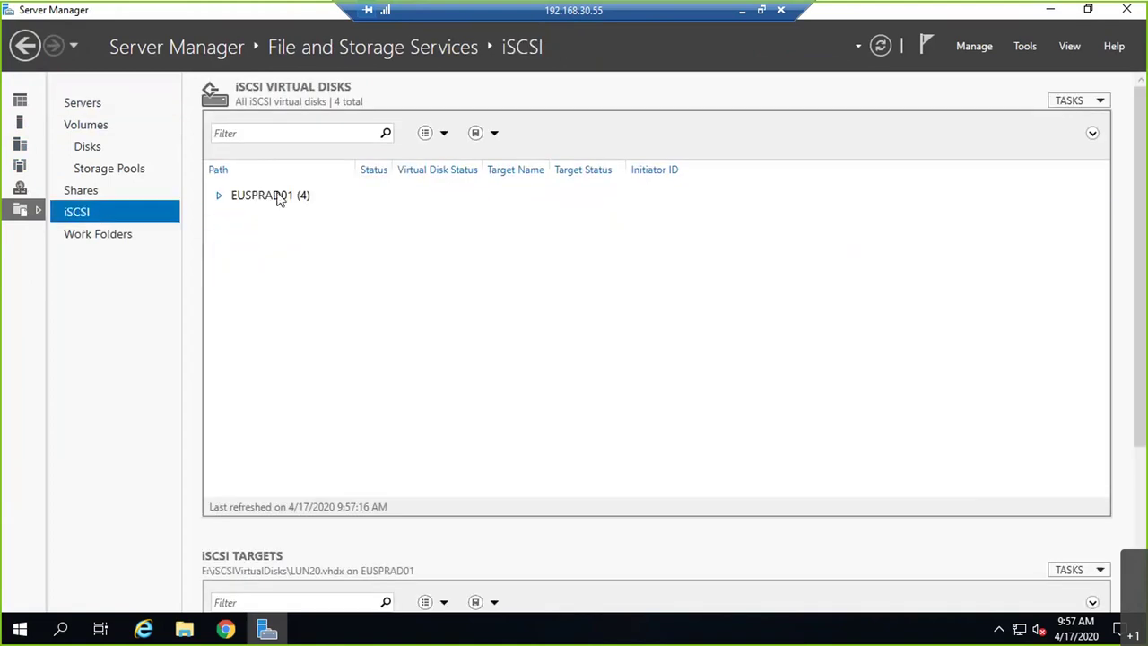
pyautogui.click(224, 198)
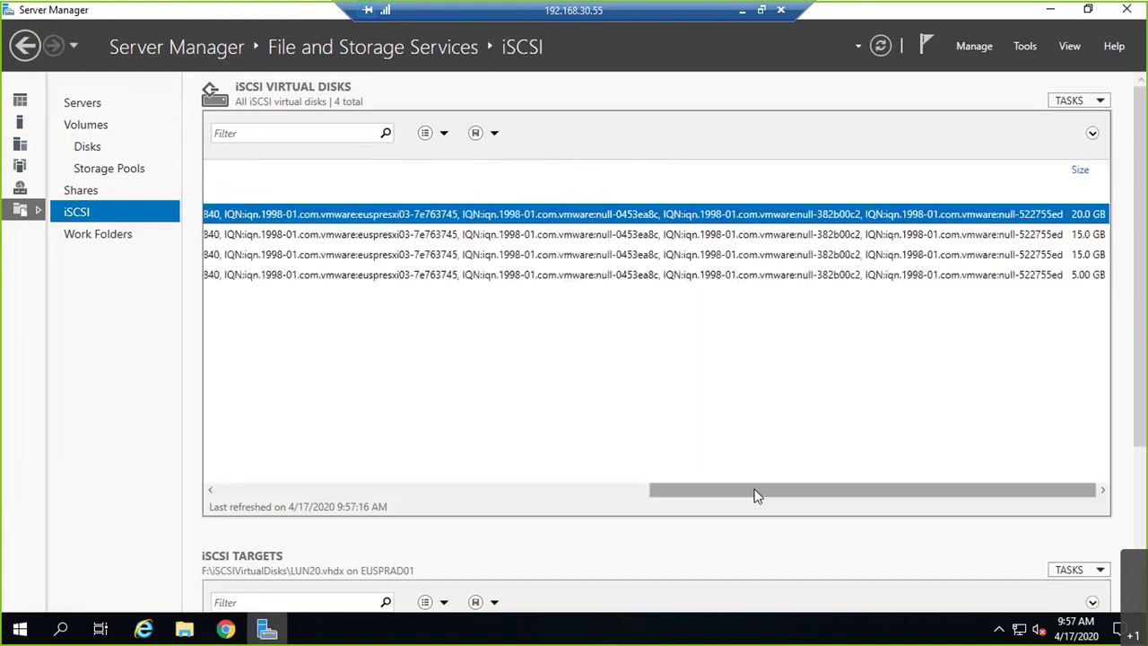
pyautogui.moveTo(757, 496); pyautogui.dragTo(232, 448)
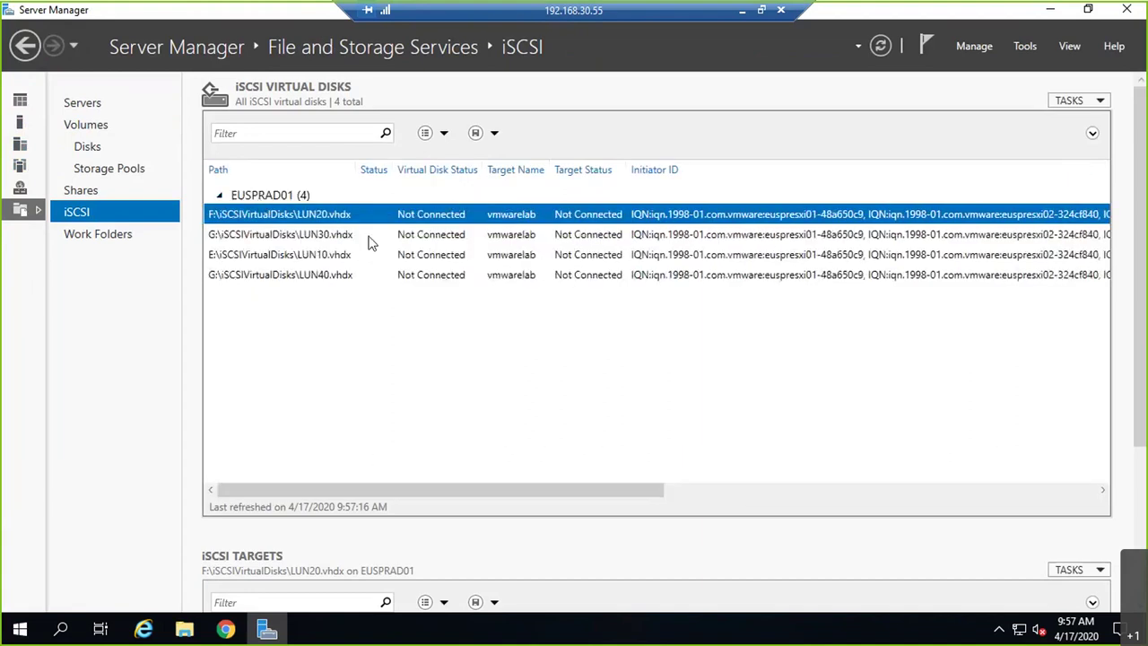
pyautogui.click(502, 274)
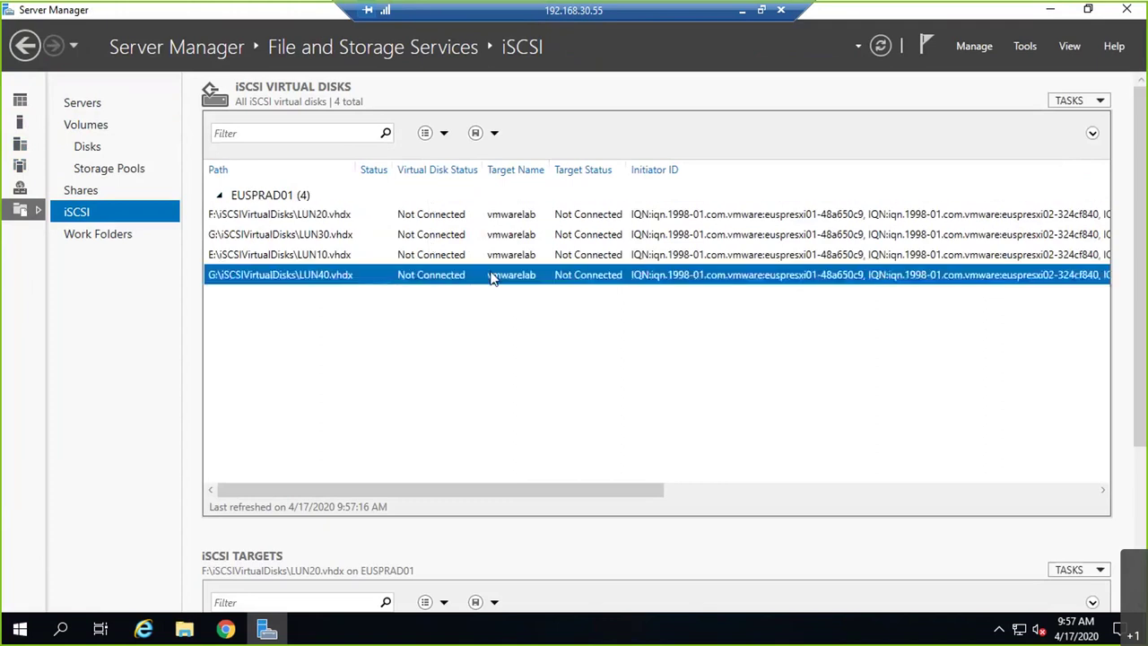
# - Disable the LUN40 iSCSI virtual disk
pyautogui.rightClick(422, 278)
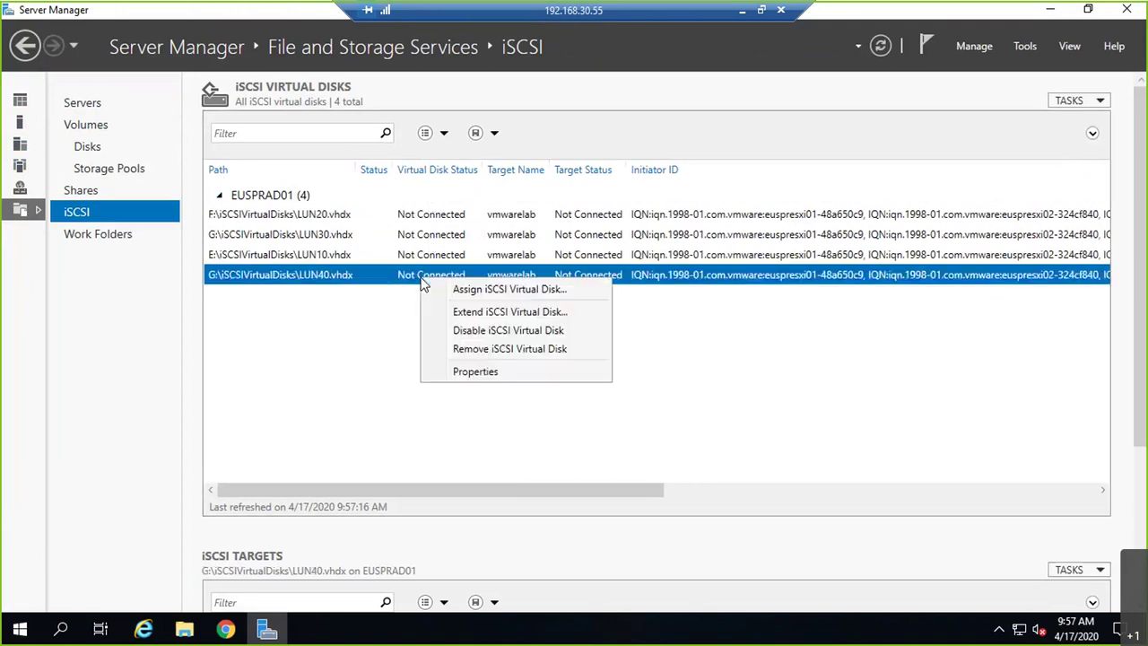
pyautogui.click(492, 330)
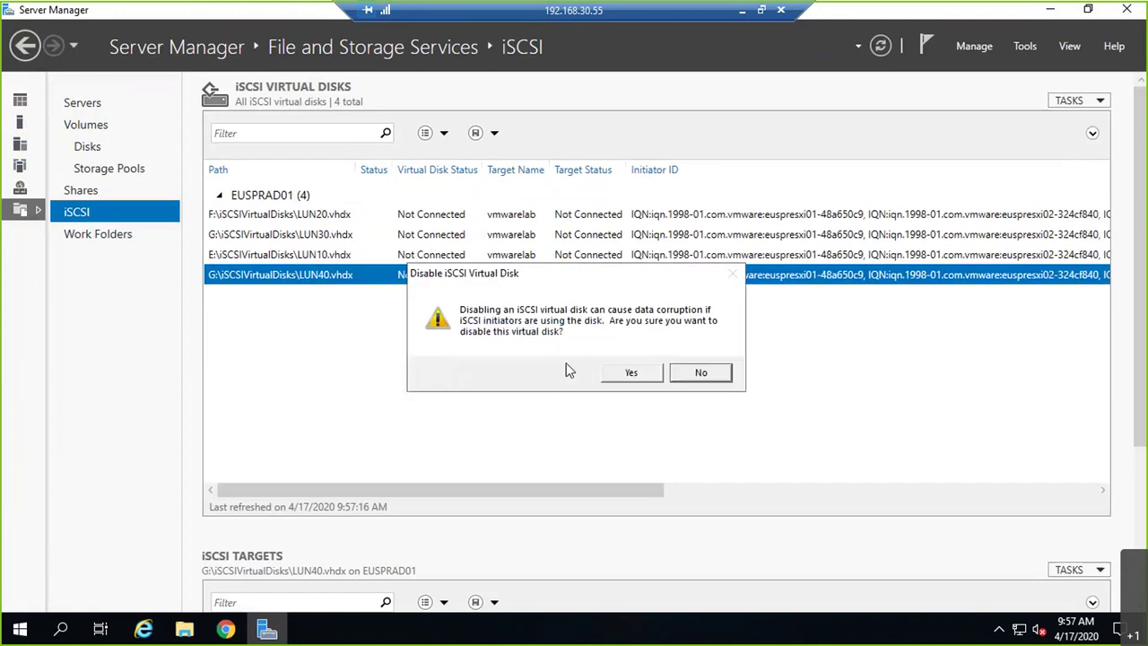
pyautogui.click(631, 371)
# - Remove LUN40 and delete its virtual disk file, then refresh the EUSPRAD01 list
pyautogui.rightClick(460, 282)
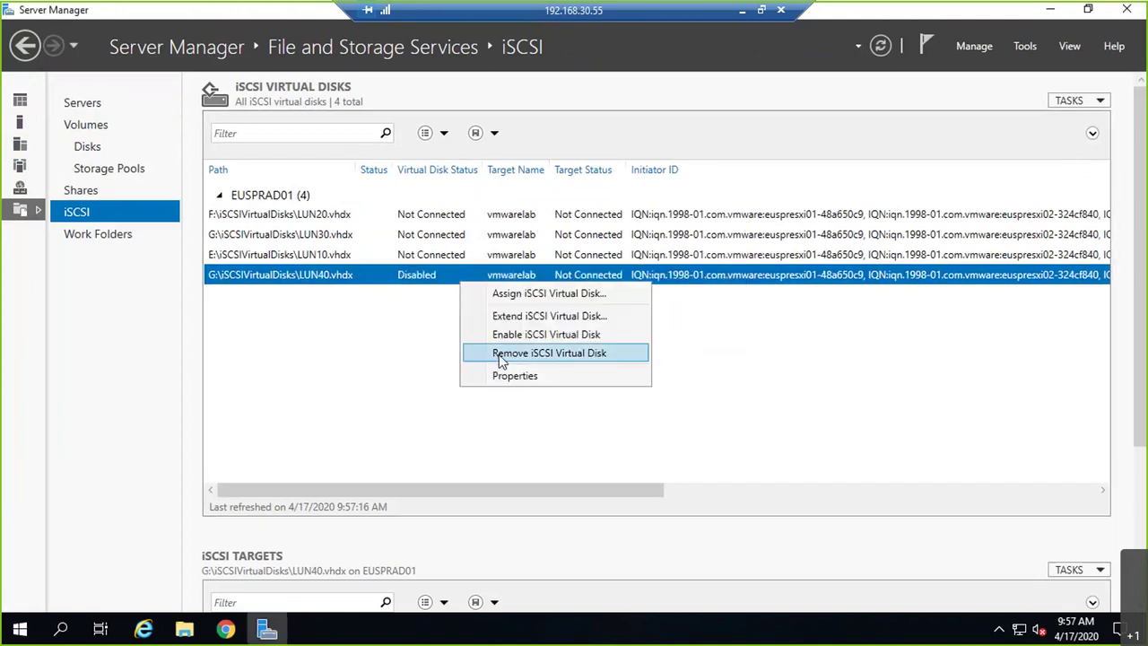
pyautogui.click(502, 357)
pyautogui.click(484, 330)
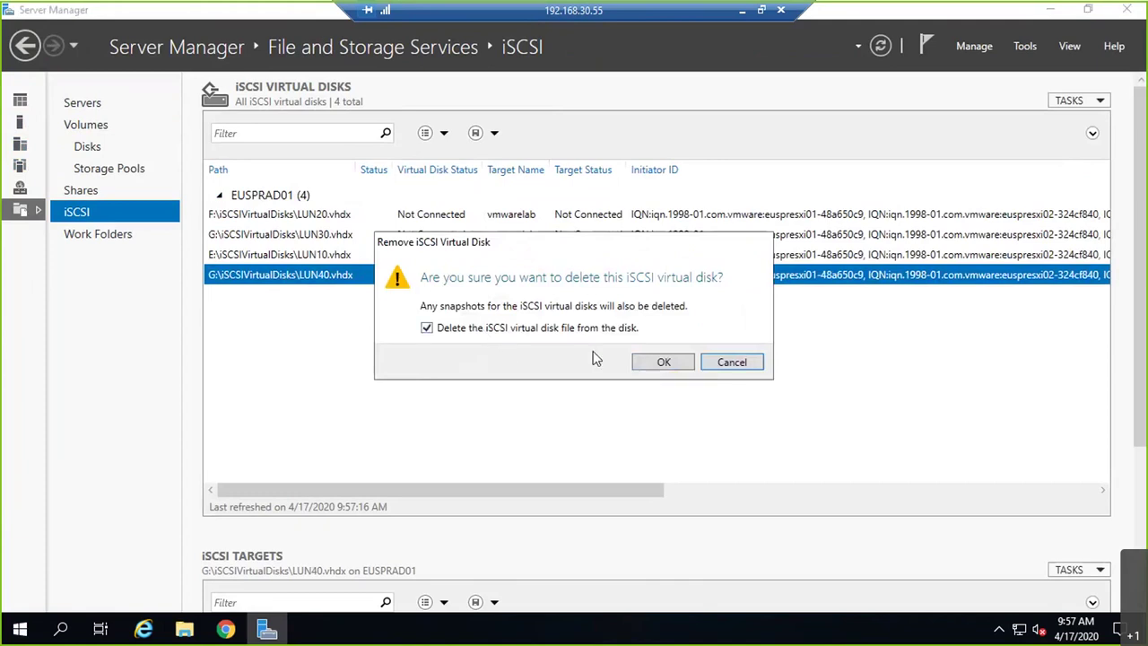
pyautogui.click(653, 363)
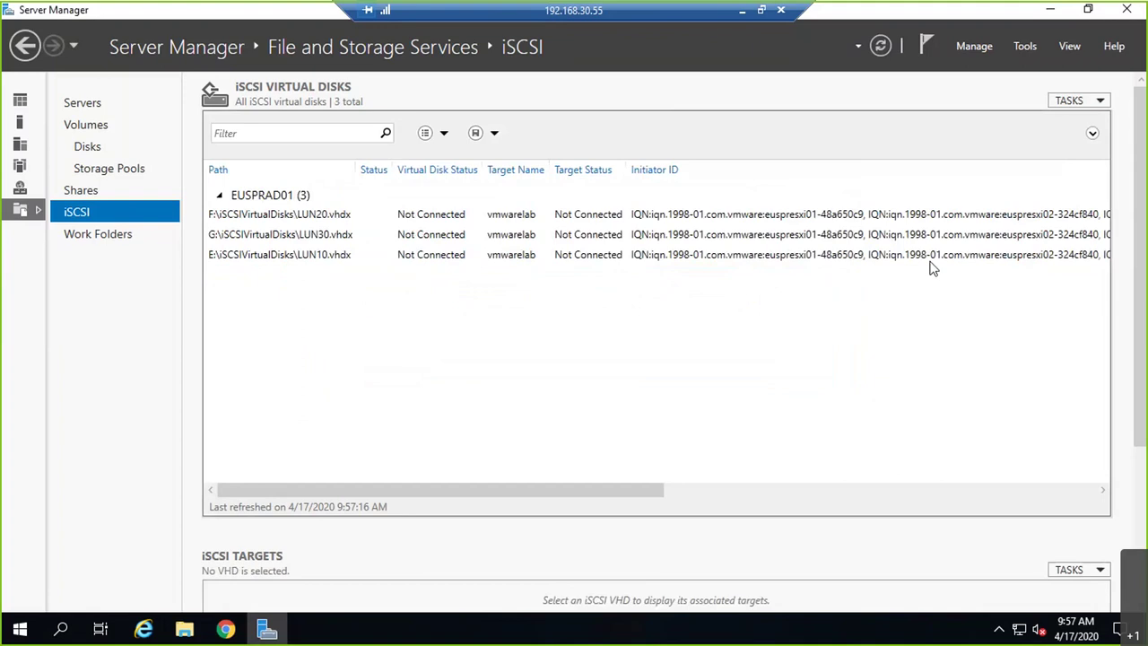
pyautogui.doubleClick(256, 199)
pyautogui.doubleClick(266, 201)
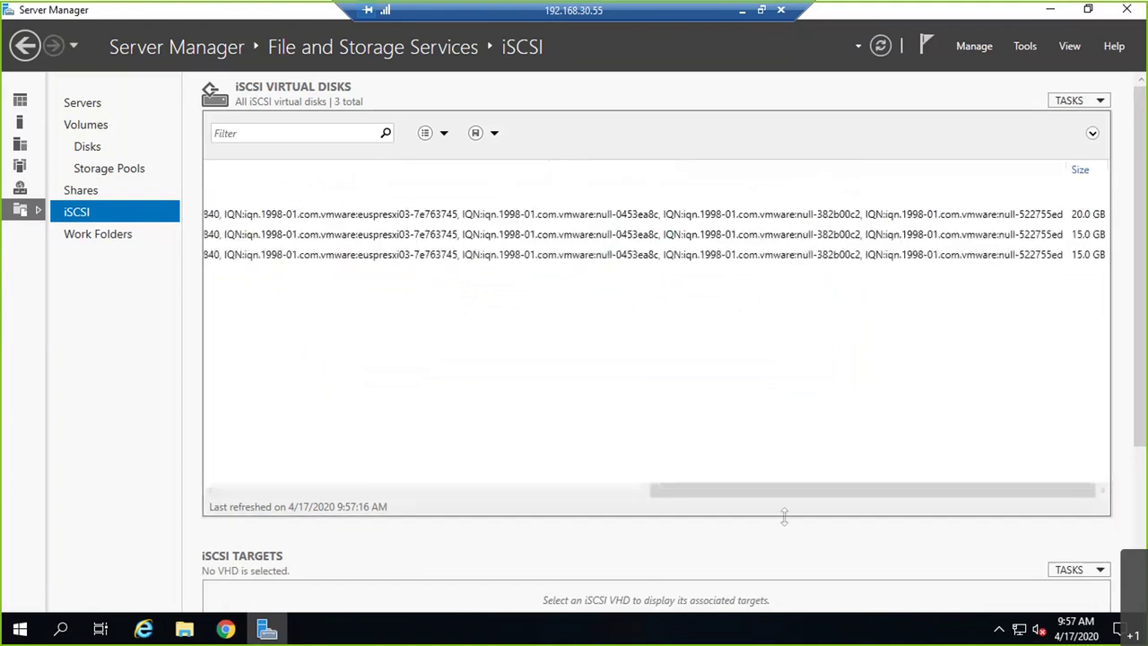
pyautogui.moveTo(785, 495); pyautogui.dragTo(353, 495)
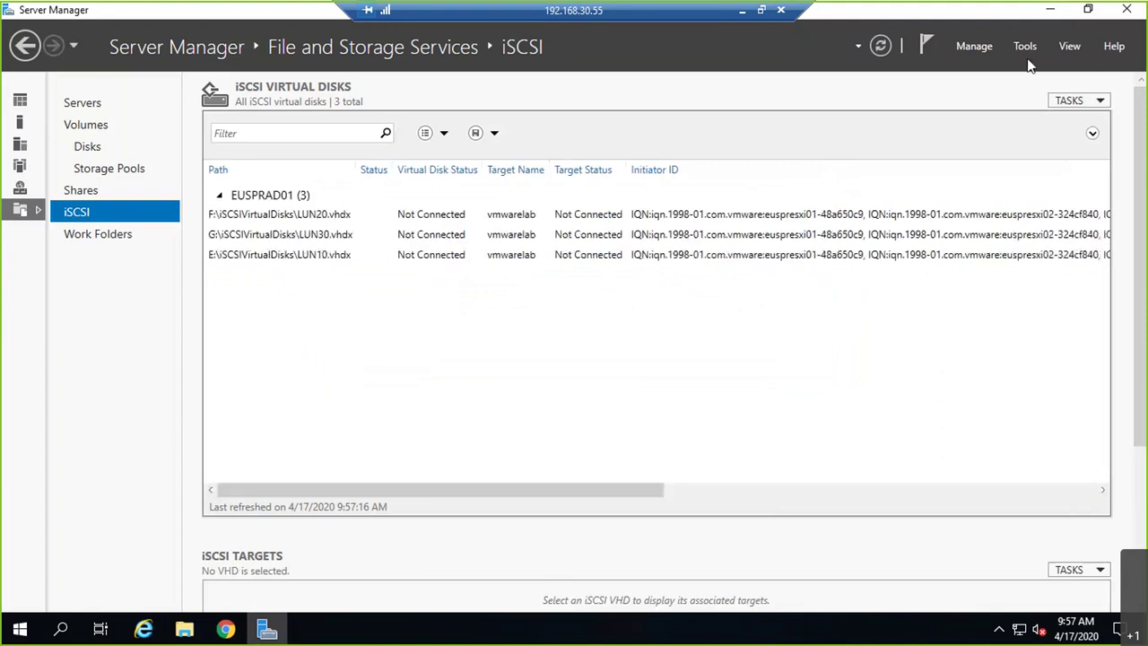
# - Start a new iSCSI virtual disk stored on volume G:
pyautogui.click(1073, 101)
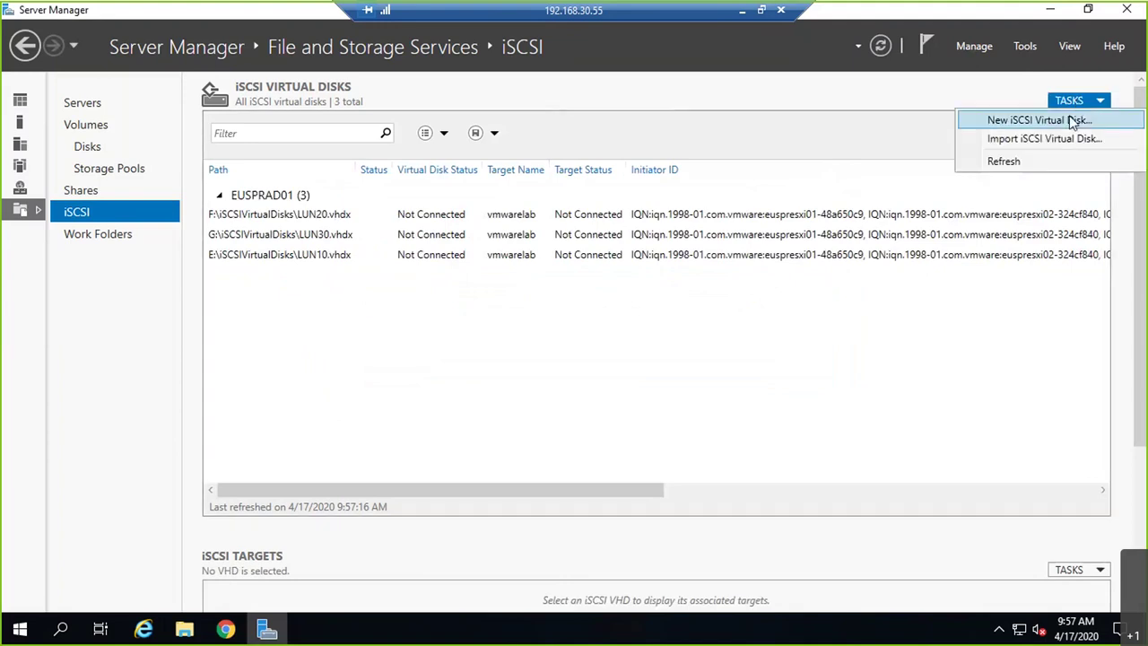
pyautogui.click(1073, 121)
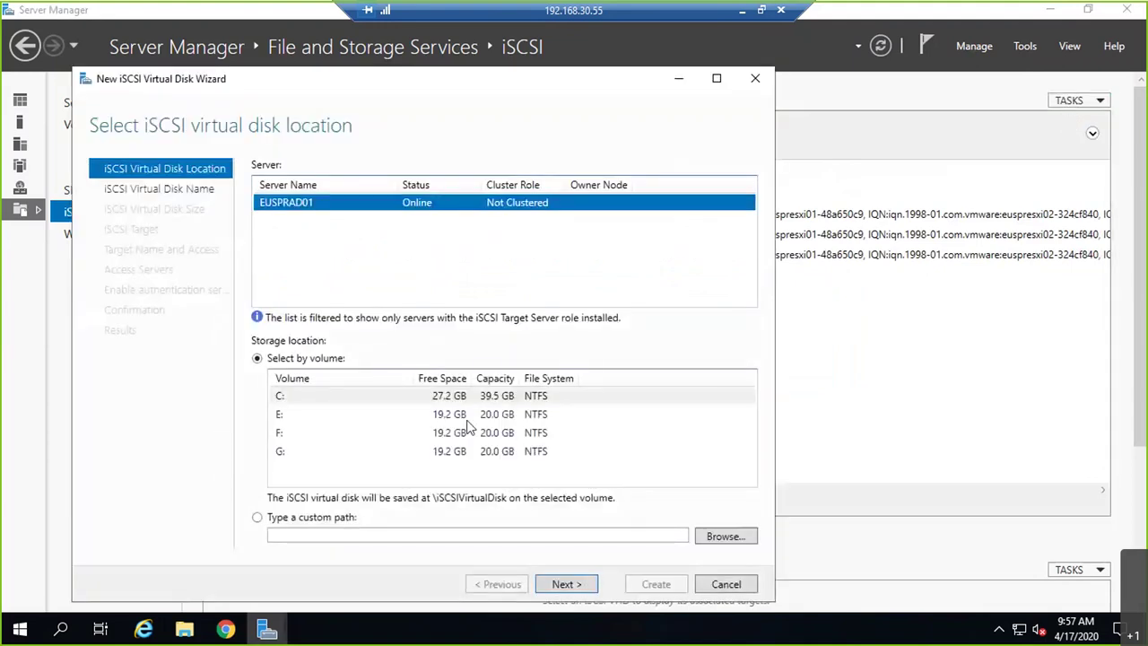
pyautogui.moveTo(289, 423); pyautogui.dragTo(295, 457)
pyautogui.click(295, 457)
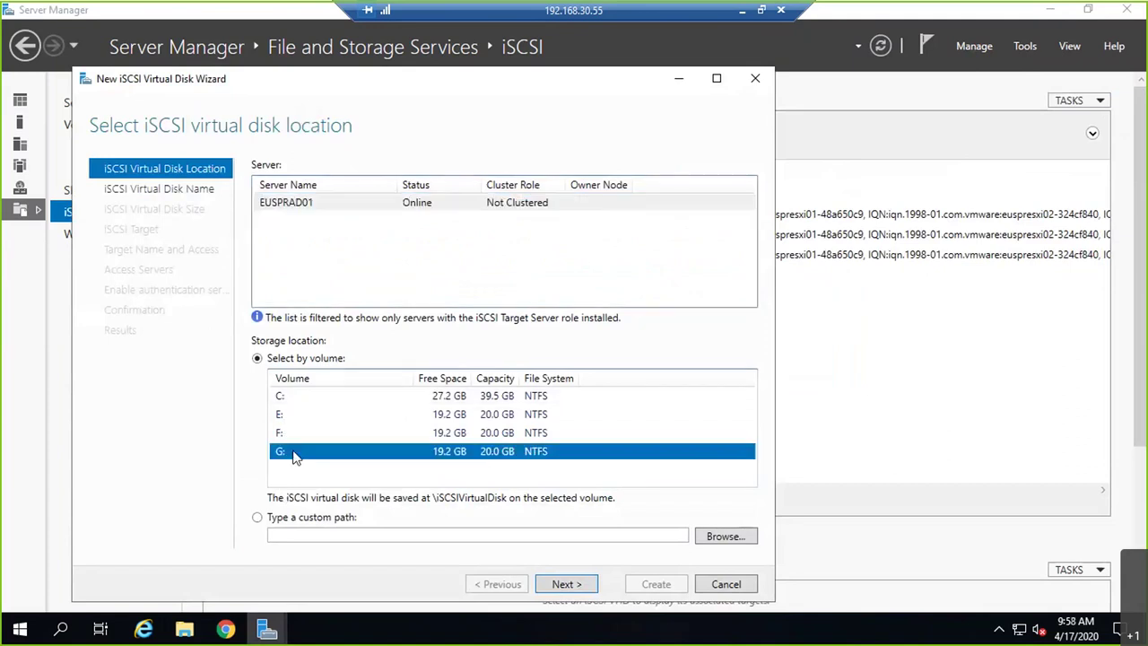
pyautogui.click(579, 592)
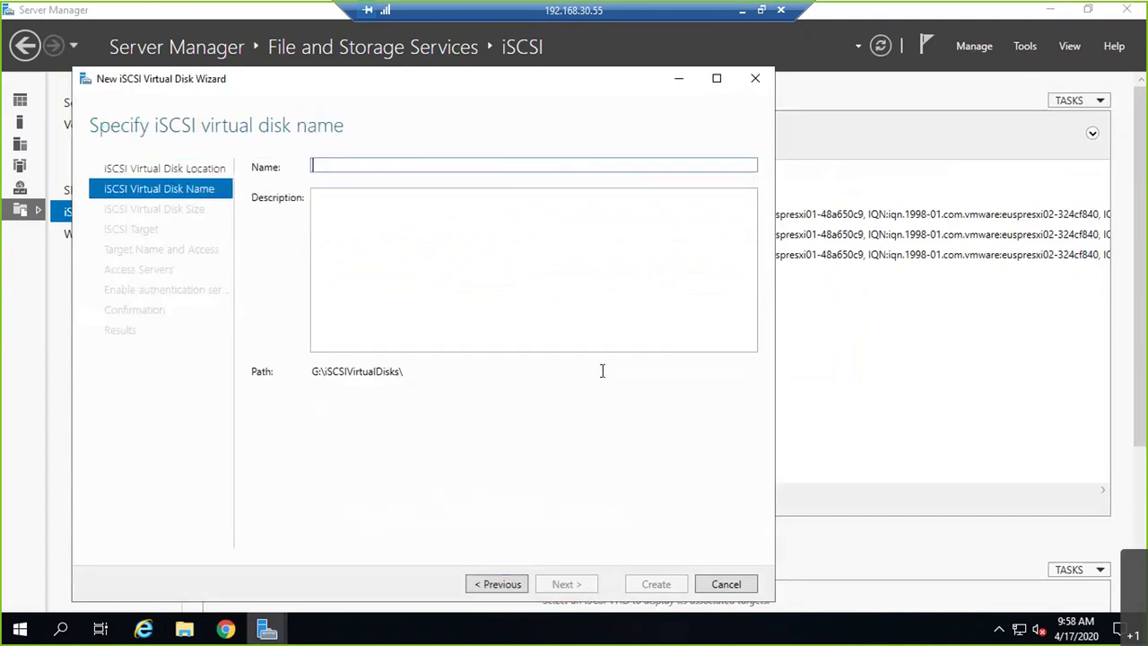
# - Name the disk LUN41 with description 'To SQL SERVER' and a 5 GB size
pyautogui.write('LUN41')
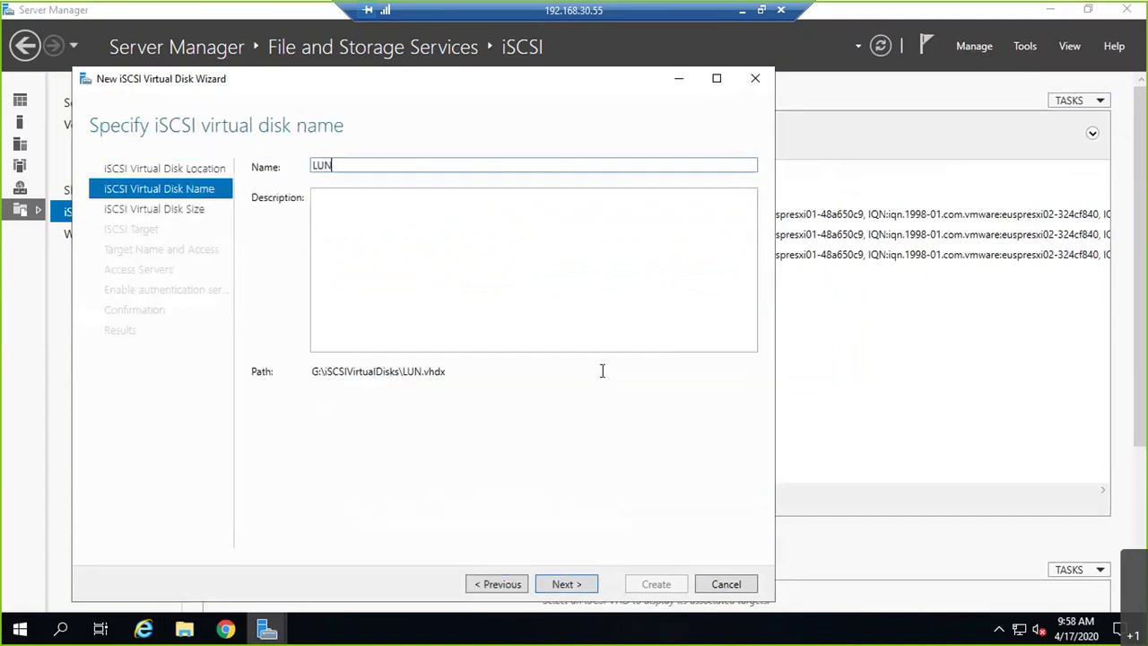
pyautogui.press('Tab')
pyautogui.write('To SQL SERVER')
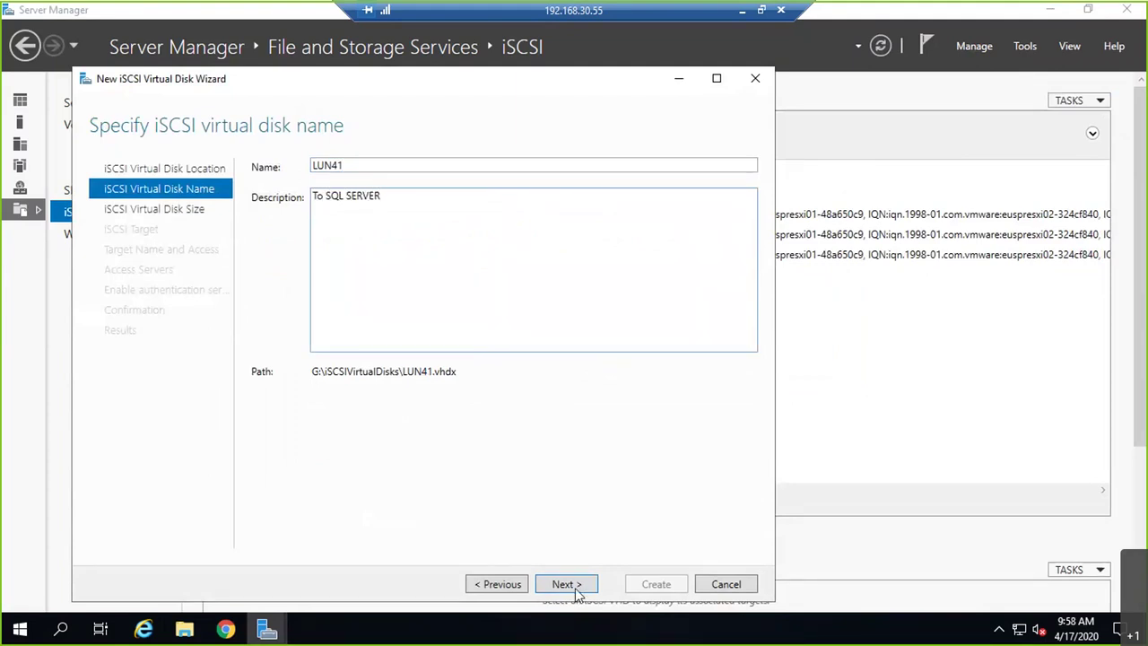
pyautogui.click(567, 584)
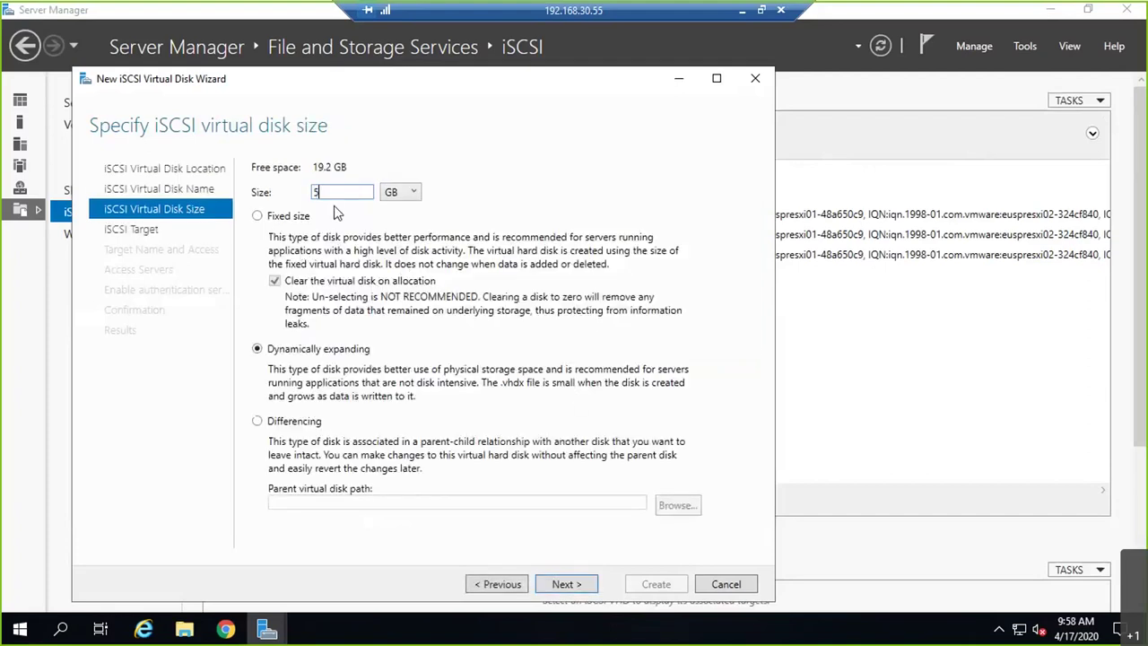
pyautogui.write('2')
pyautogui.press('BackSpace')
pyautogui.write('5')
# - Assign the disk to the existing vmwarelab target and create it
pyautogui.click(565, 584)
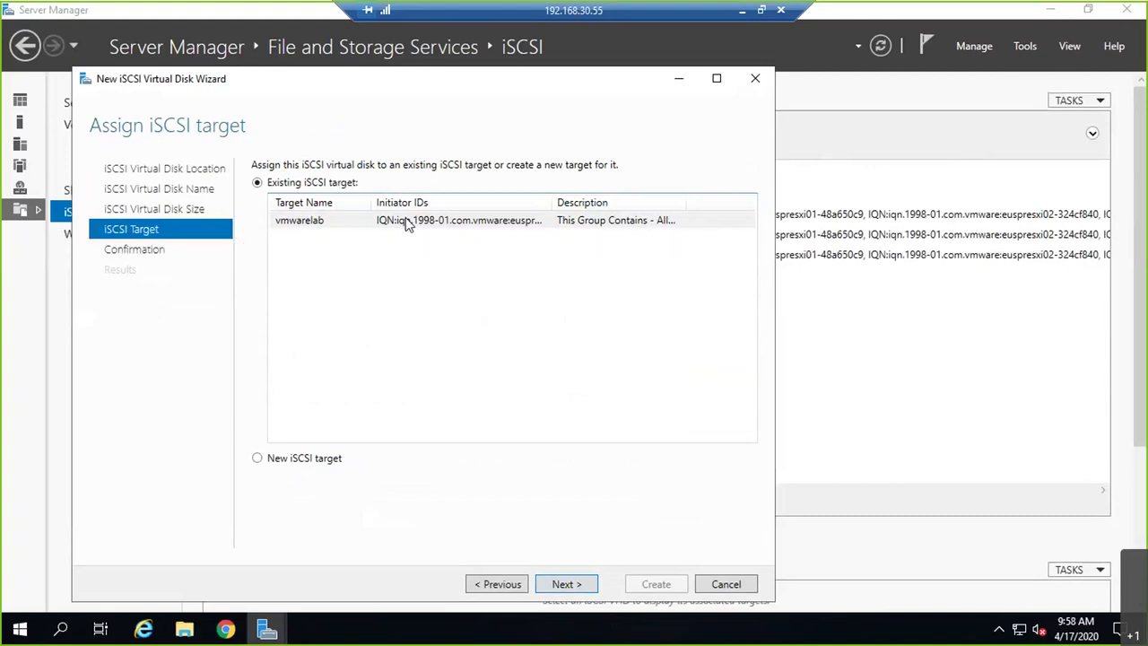
pyautogui.click(406, 224)
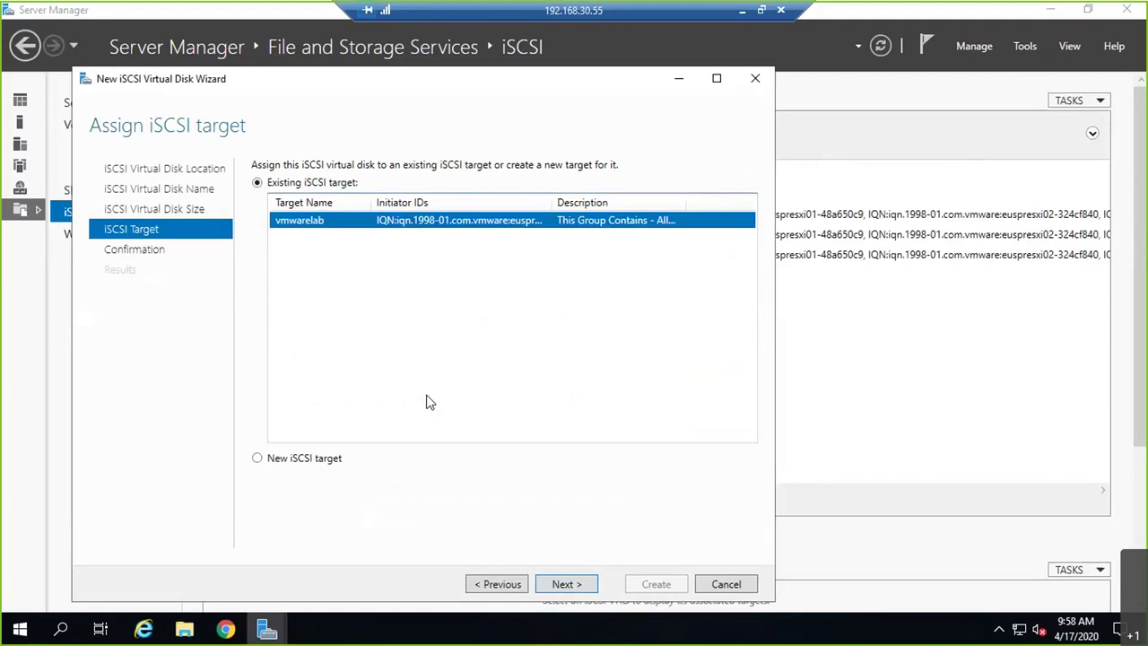
pyautogui.click(564, 585)
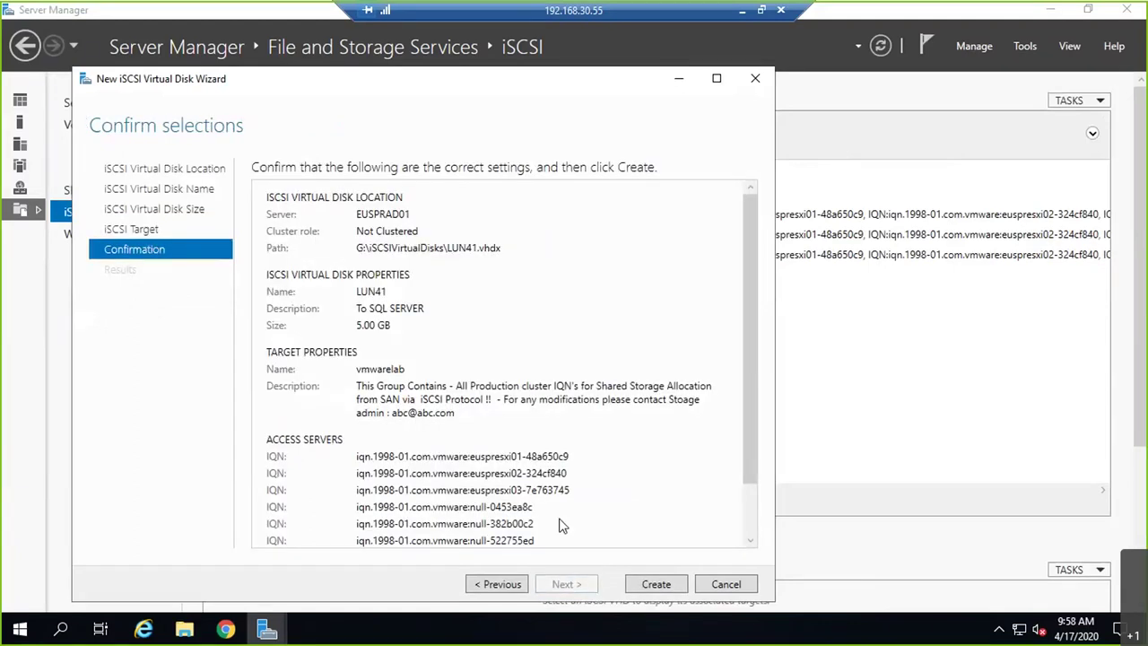
pyautogui.scroll(-2, 564, 525)
pyautogui.click(673, 586)
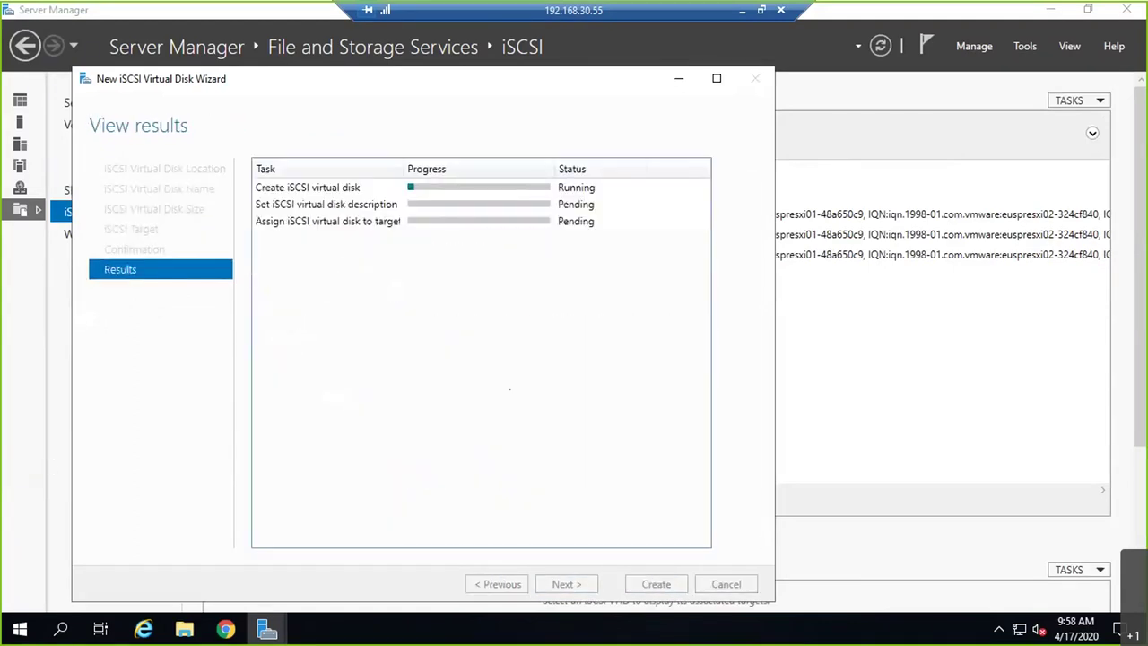
# - Close the wizard, change LUN41.vhdx's Logical Unit Number to 41, and return to vSphere
pyautogui.click(655, 584)
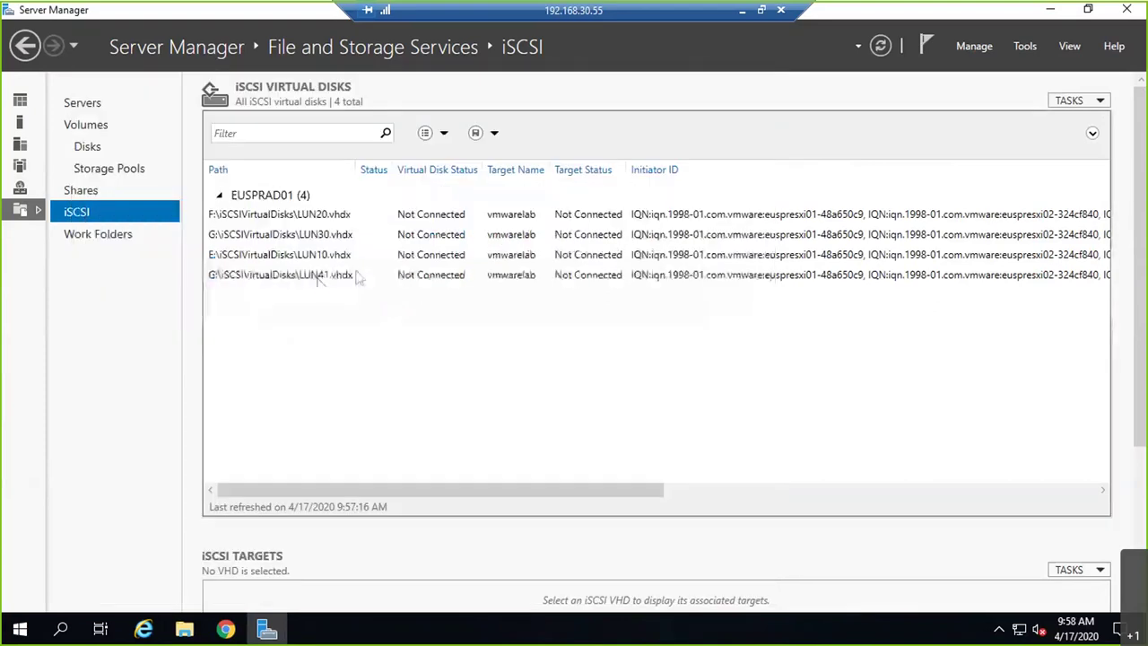
pyautogui.click(319, 277)
pyautogui.rightClick(319, 277)
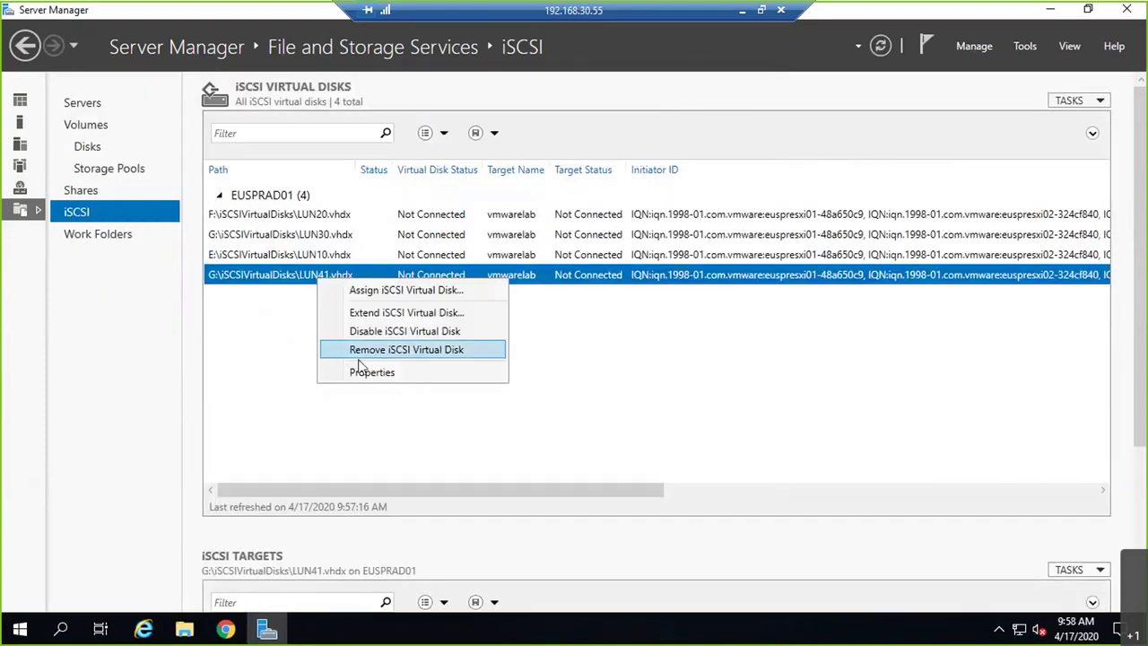
pyautogui.click(403, 373)
pyautogui.scroll(-1, 271, 476)
pyautogui.press('Tab')
pyautogui.write('41')
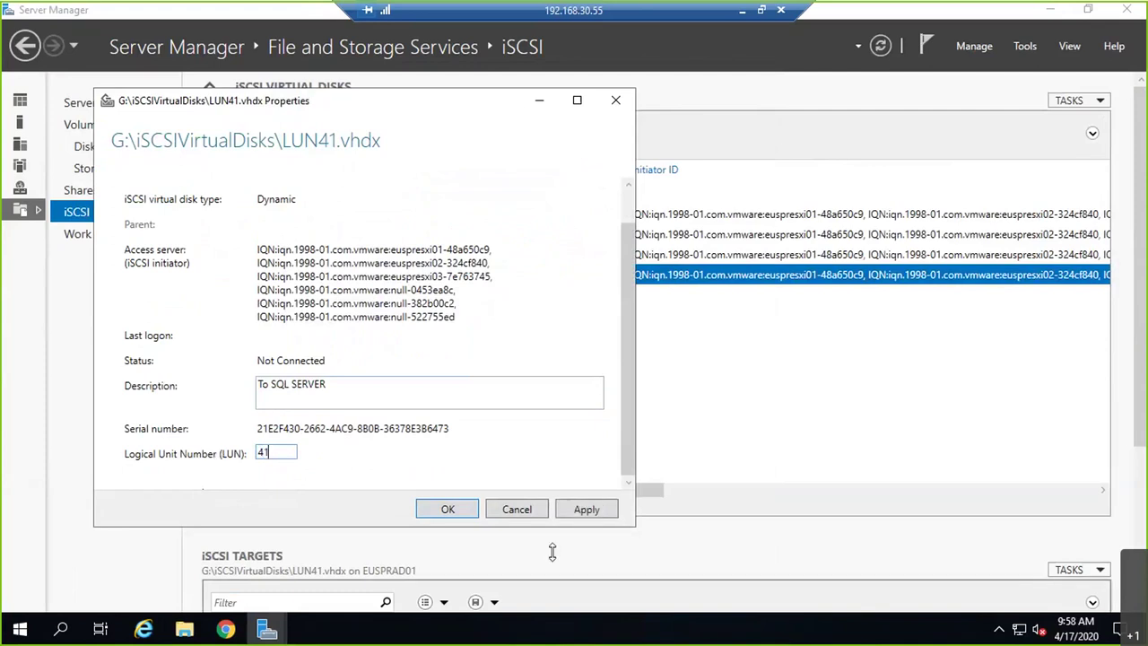
pyautogui.click(560, 511)
pyautogui.click(449, 510)
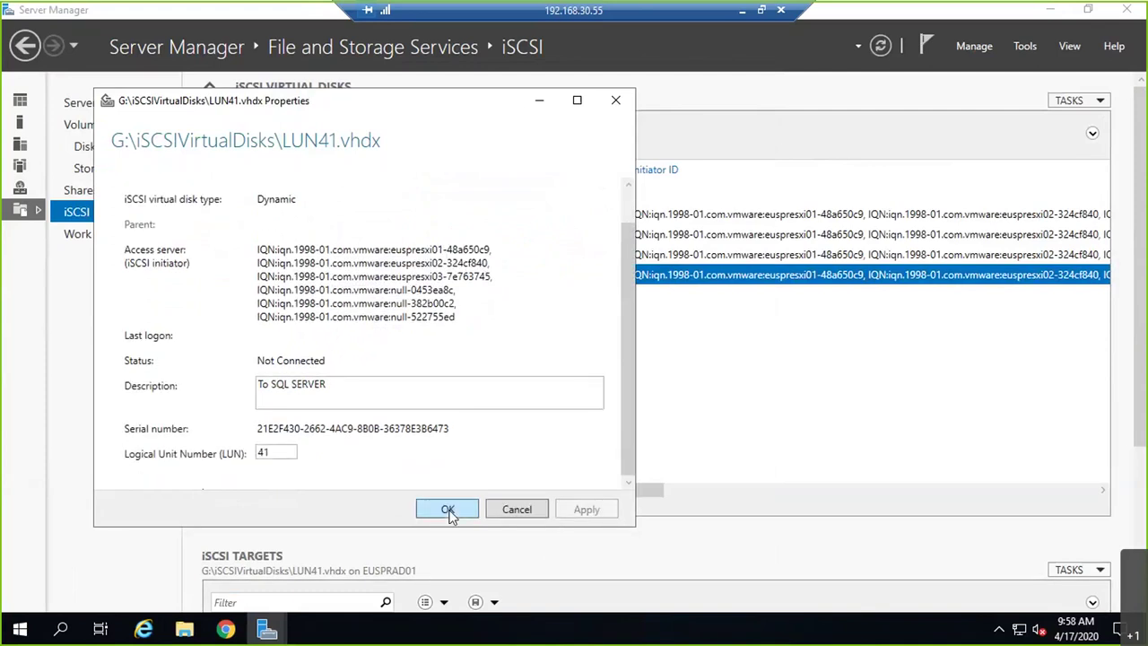
pyautogui.click(227, 631)
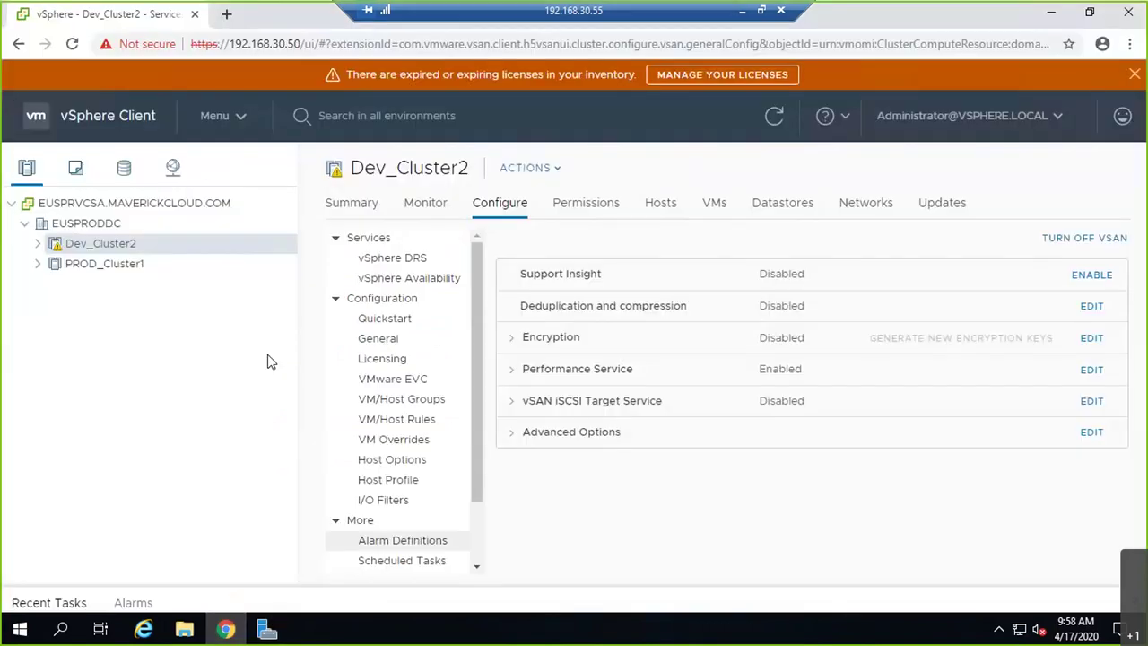
# - Inspect the vmhba65 iSCSI adapter's properties, devices and paths on host euspresxi01
pyautogui.click(38, 267)
pyautogui.click(162, 283)
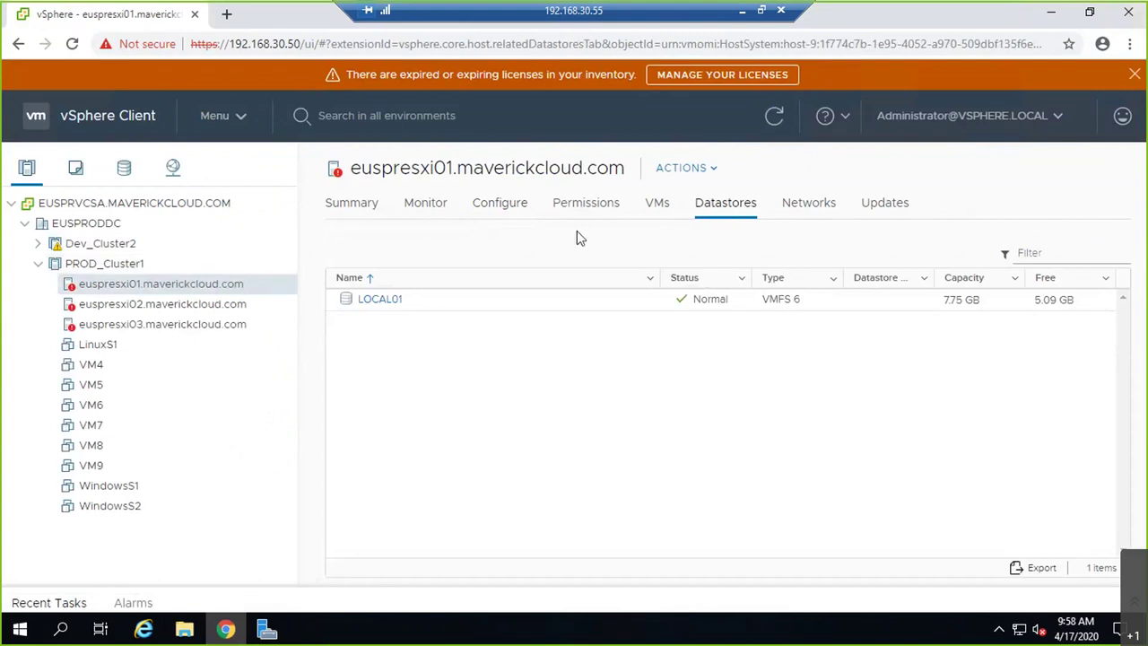
pyautogui.click(512, 206)
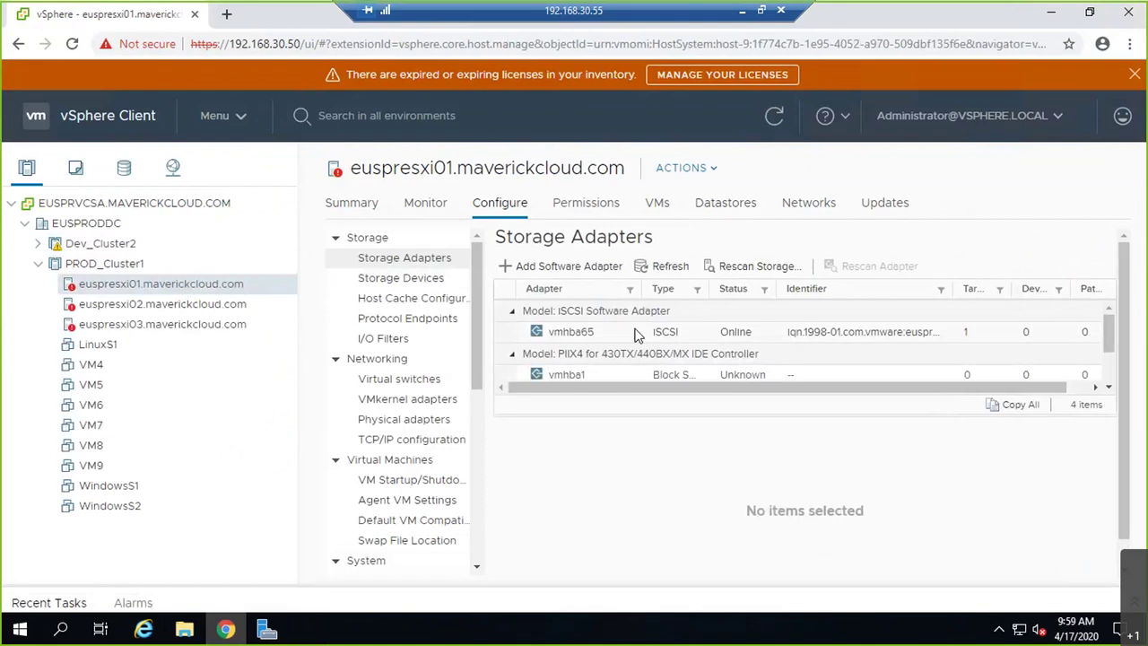
pyautogui.click(636, 334)
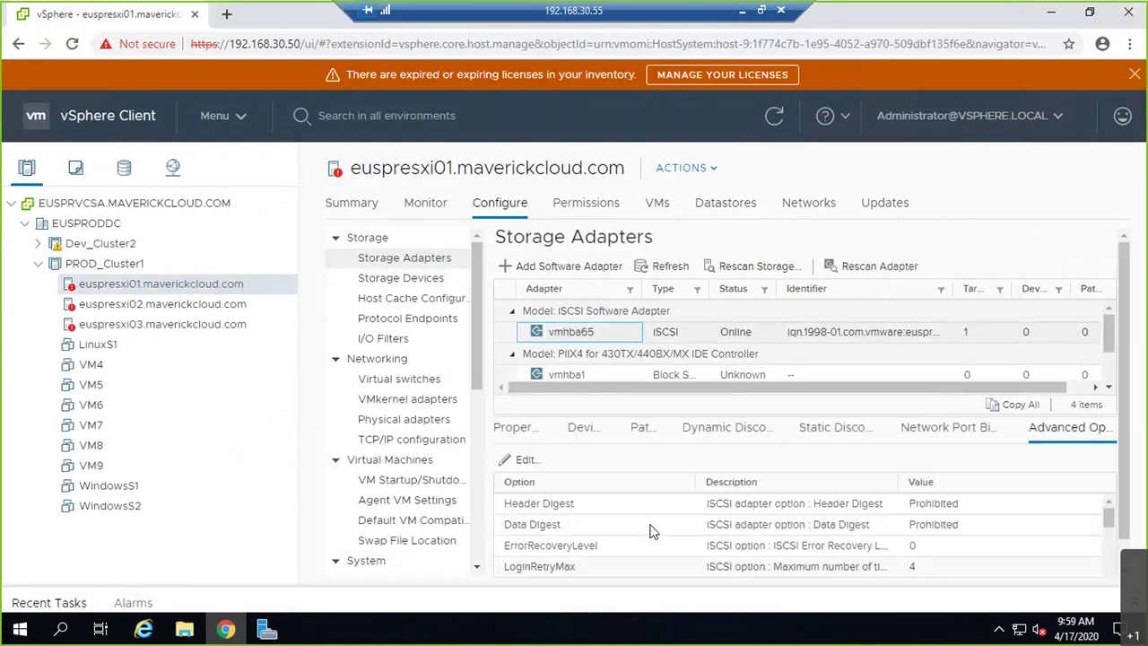
pyautogui.click(516, 428)
pyautogui.click(579, 429)
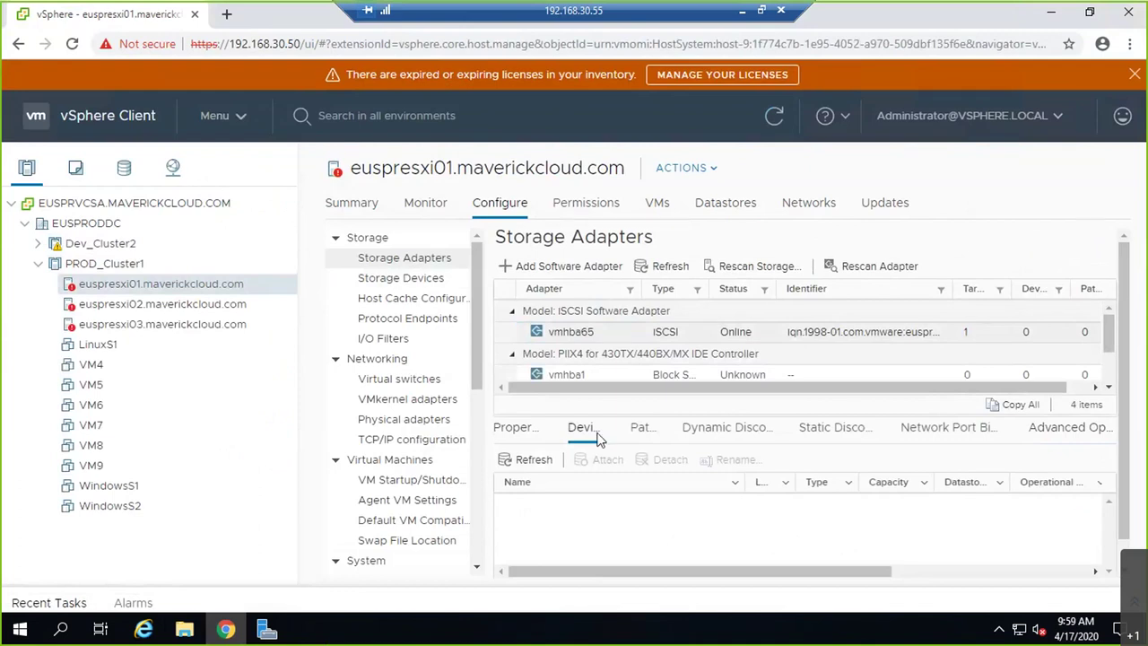
pyautogui.click(768, 341)
pyautogui.click(630, 436)
pyautogui.click(592, 436)
# - Rescan euspresxi01 for new devices and VMFS volumes, then recheck its datastores
pyautogui.click(727, 269)
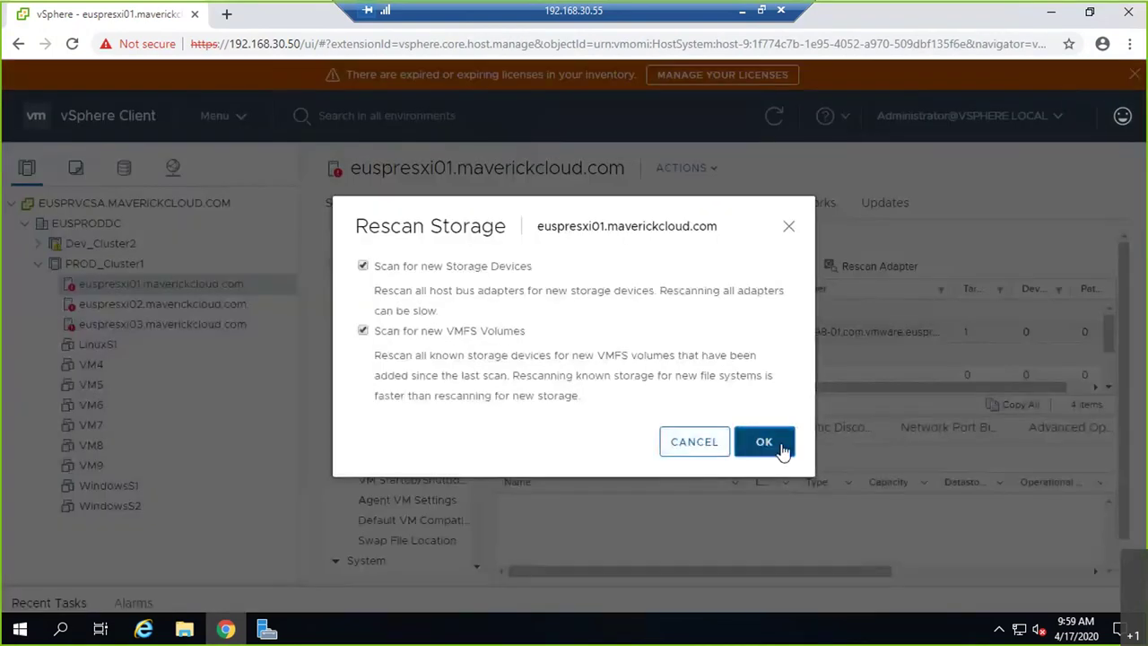
pyautogui.click(780, 450)
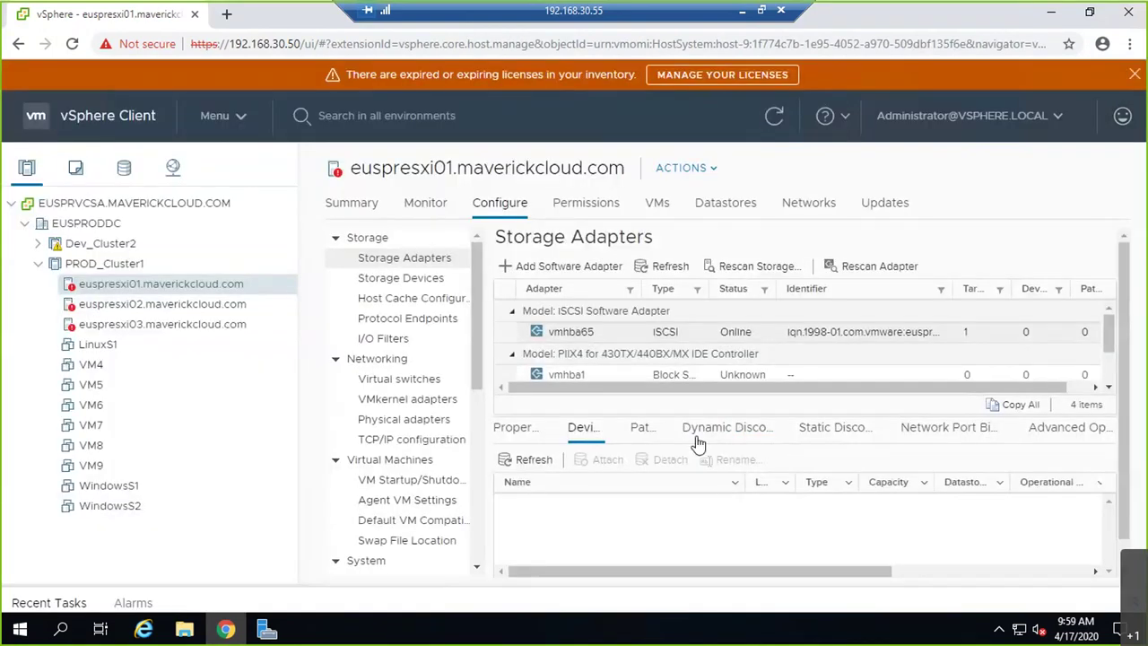
pyautogui.click(639, 429)
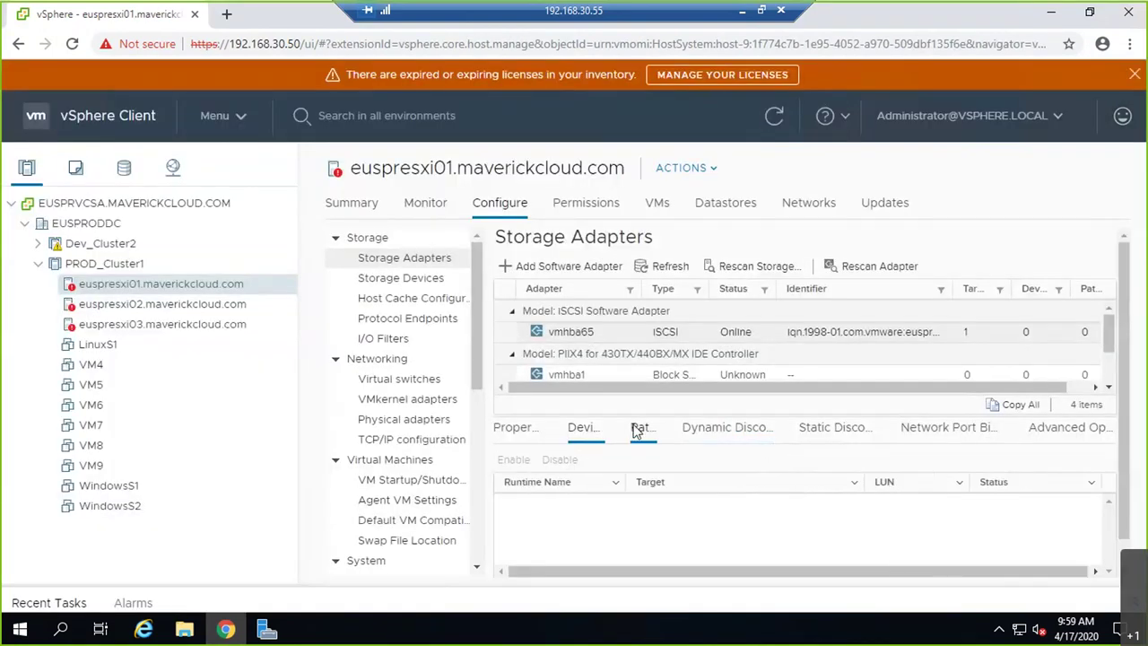
pyautogui.click(584, 431)
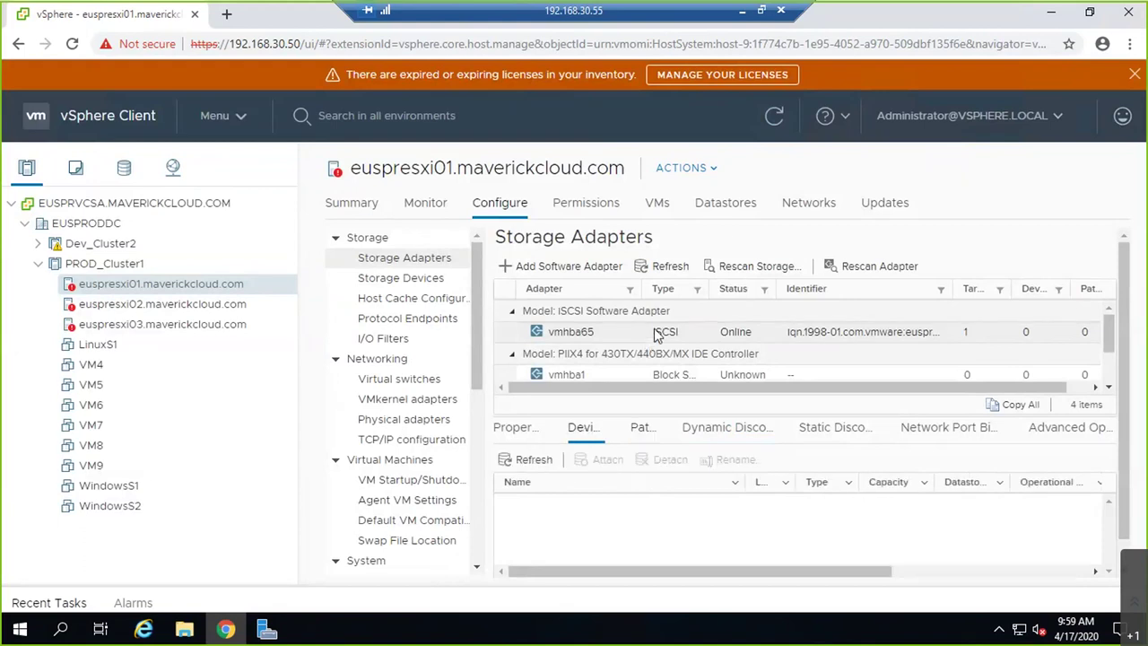
pyautogui.click(720, 214)
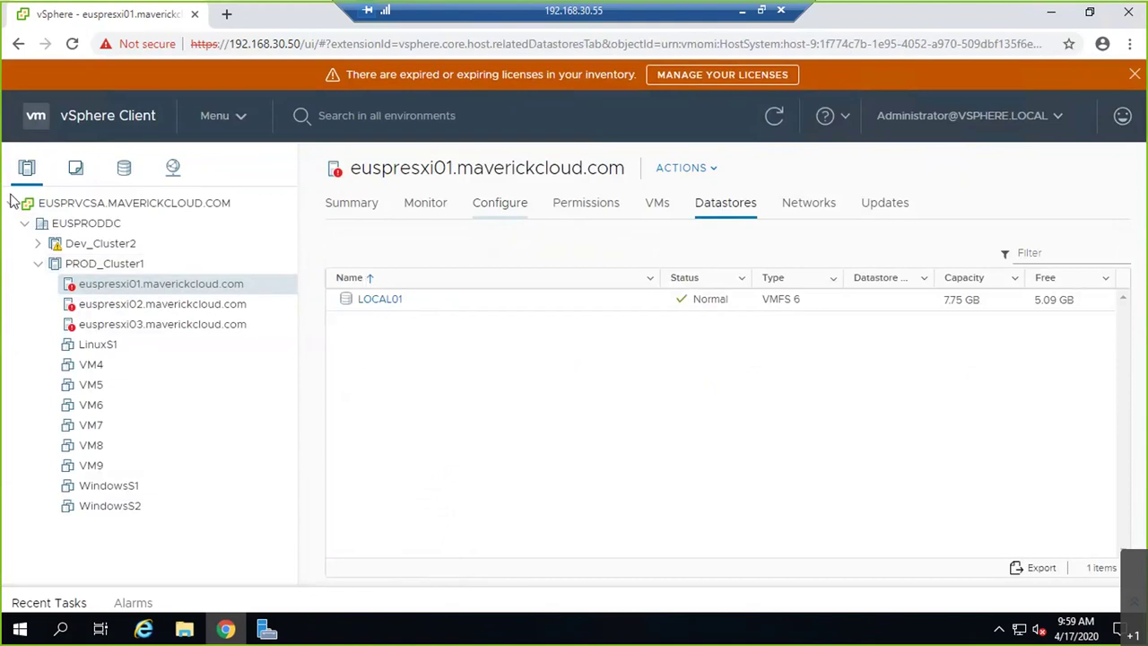
# - Check datastores on hosts 192.168.40.51 and euspresxi01–03, then view euspresxi01's adapter paths
pyautogui.click(37, 243)
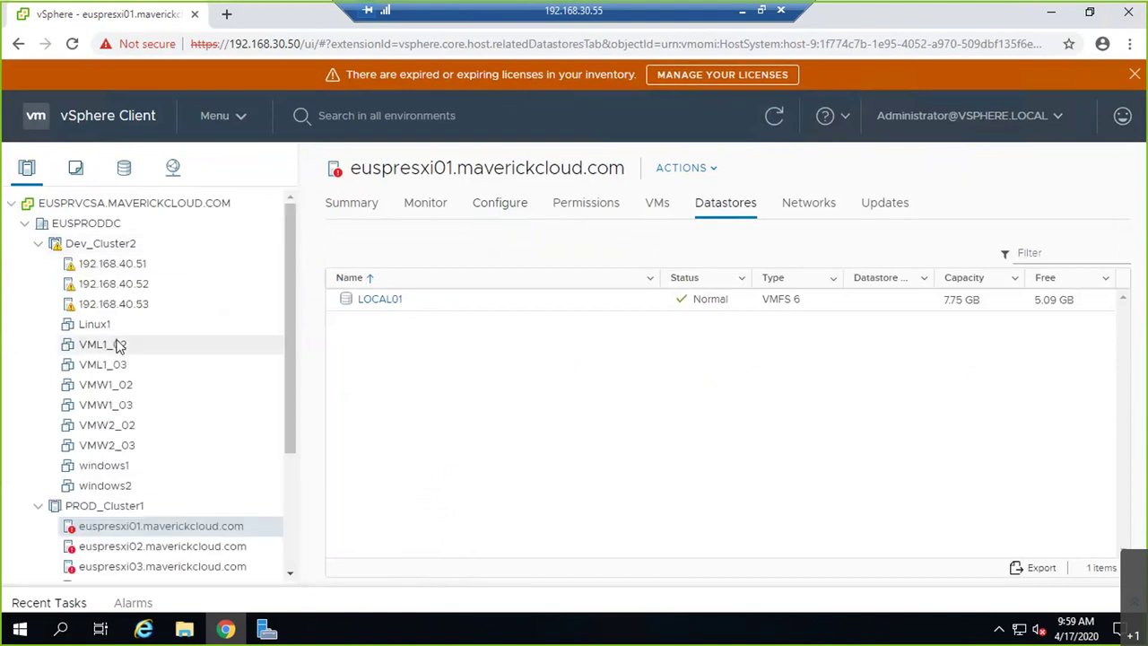
pyautogui.click(128, 266)
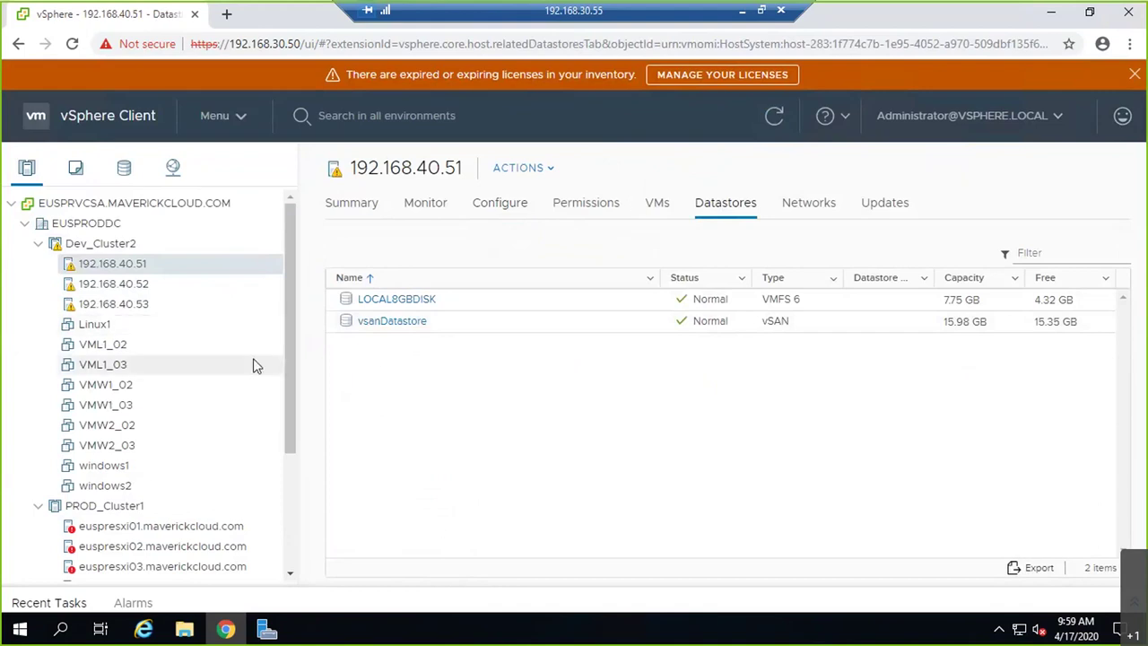
pyautogui.scroll(-2, 233, 394)
pyautogui.click(204, 376)
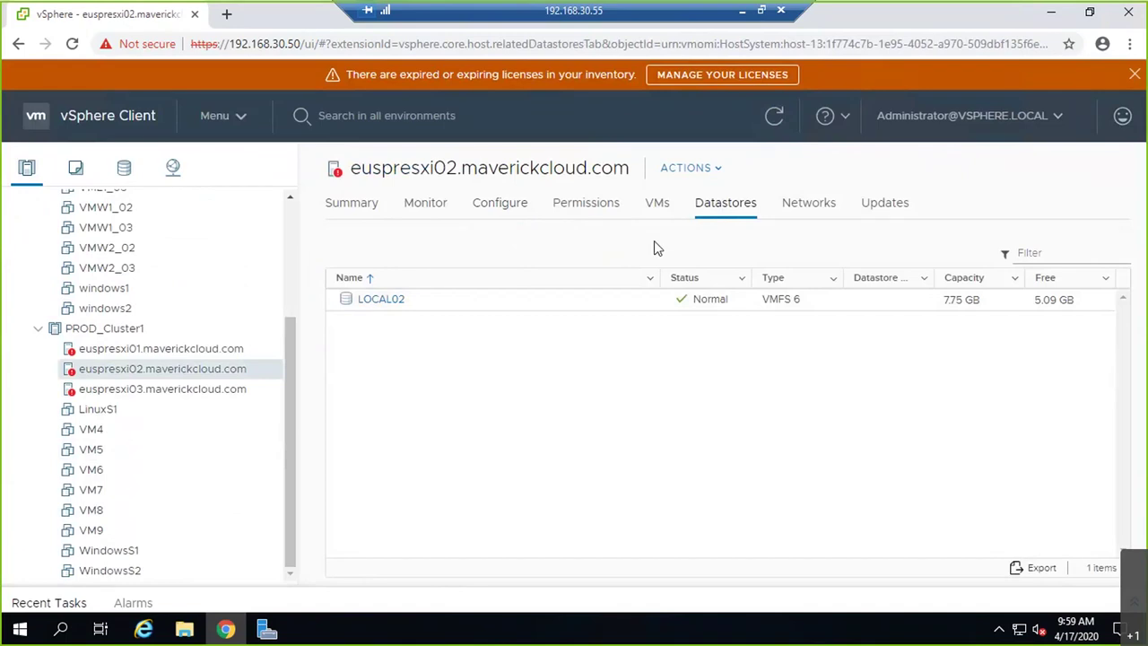
pyautogui.click(144, 350)
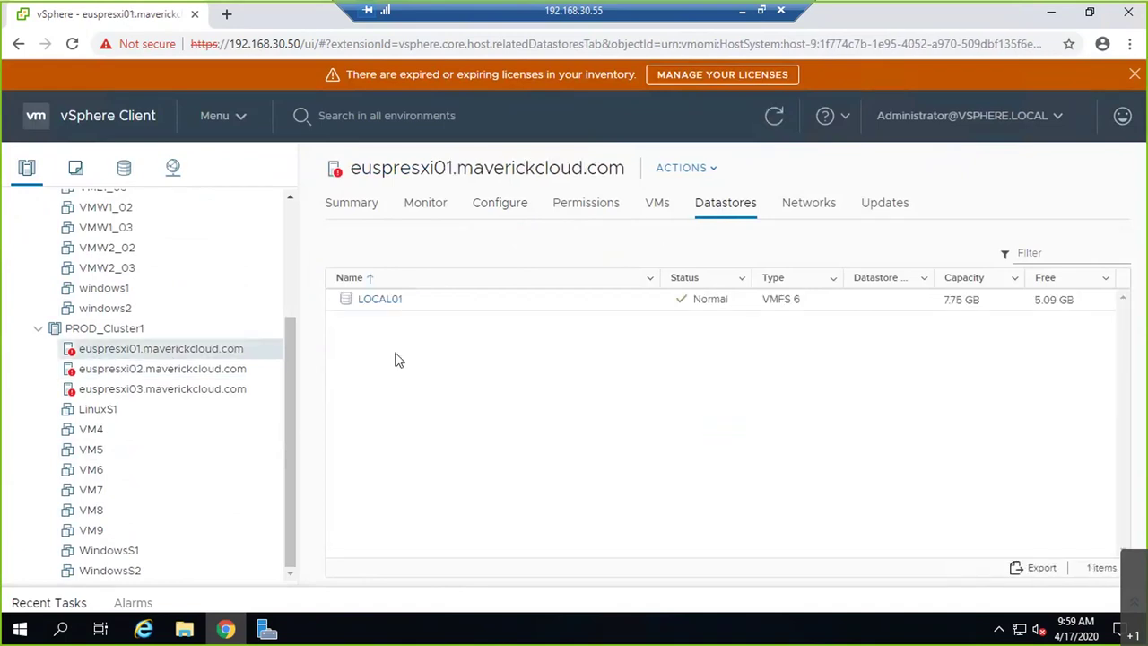
pyautogui.click(158, 392)
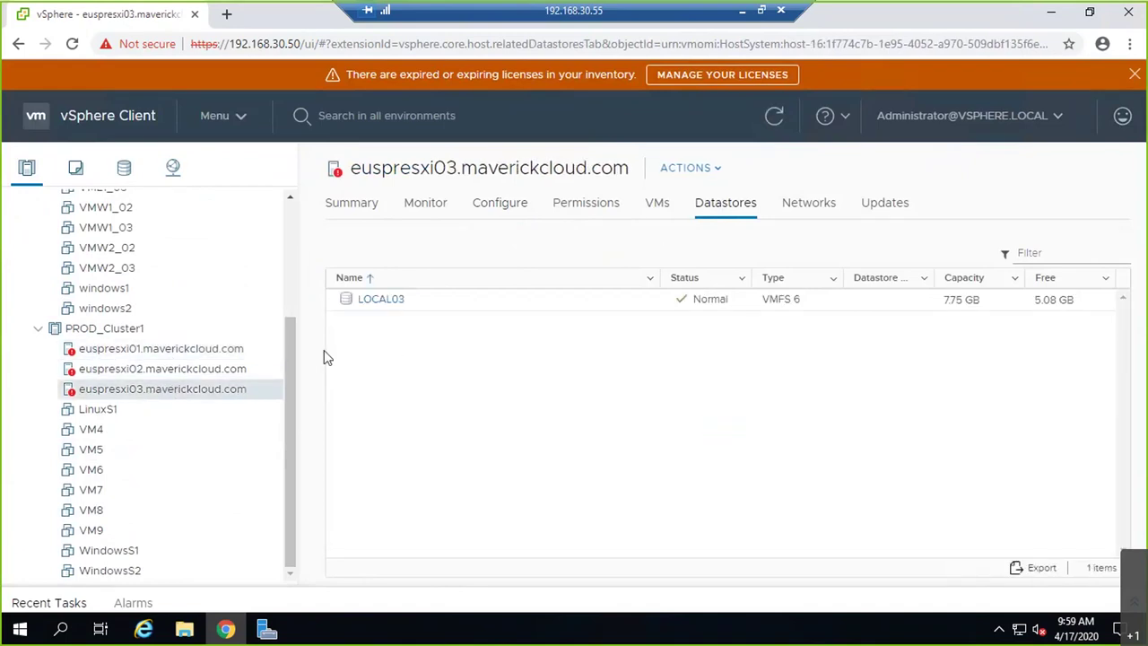
pyautogui.click(159, 372)
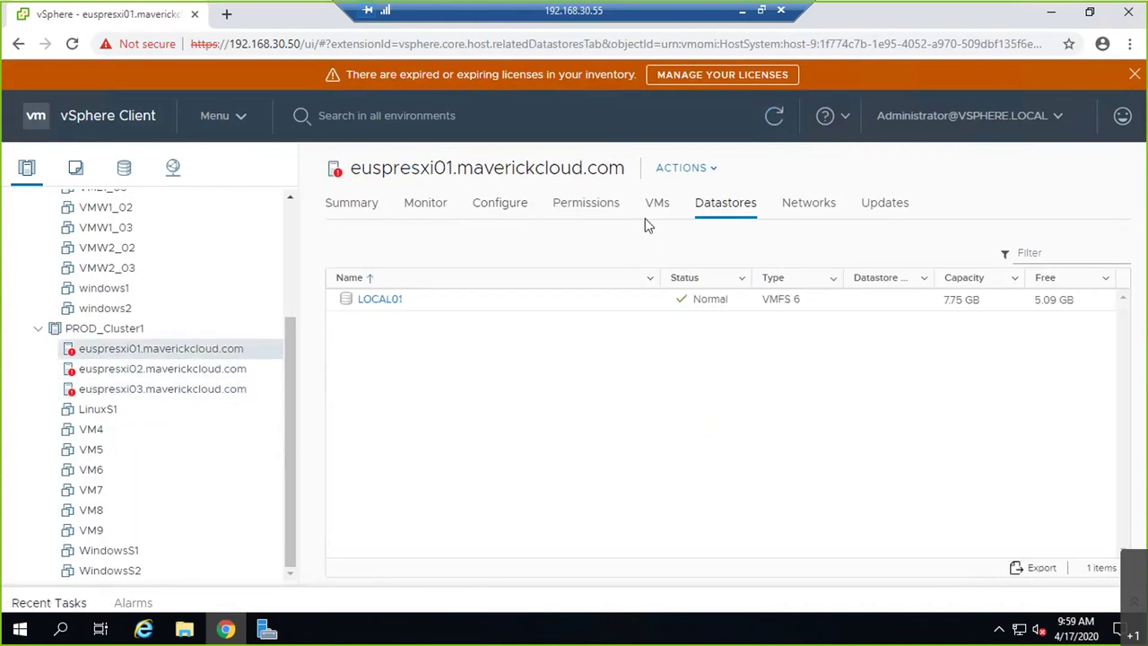
pyautogui.click(503, 217)
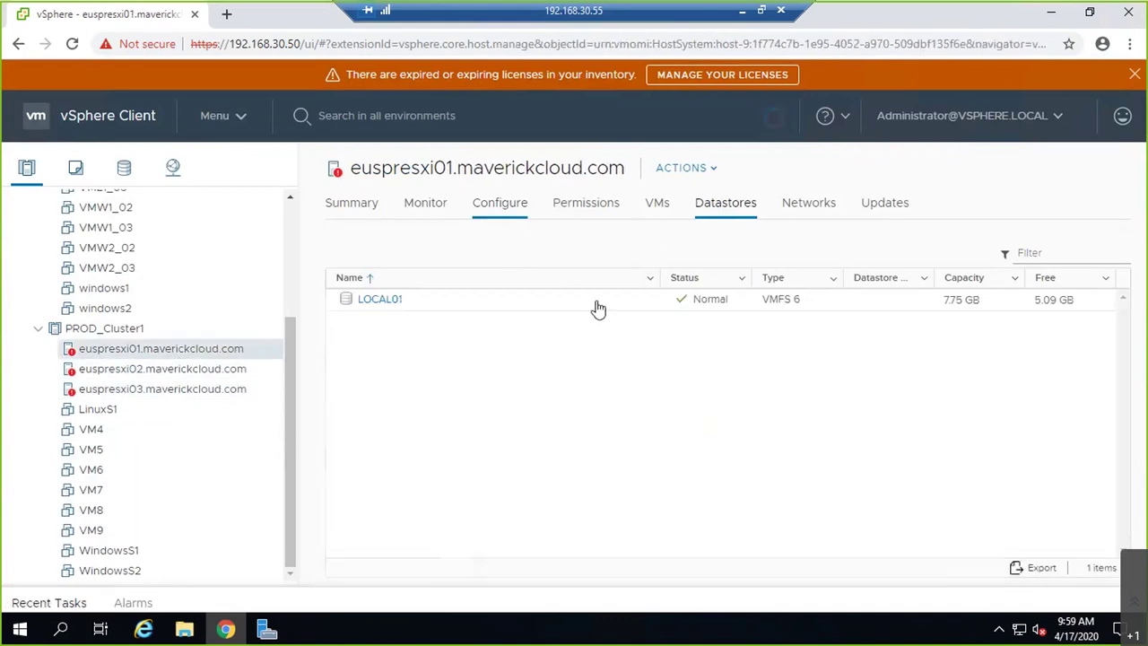
pyautogui.click(640, 431)
# - Review vmhba65's discovery server 192.168.30.55:3260 on euspresxi01 and 192.168.40.51
pyautogui.click(834, 430)
pyautogui.click(731, 433)
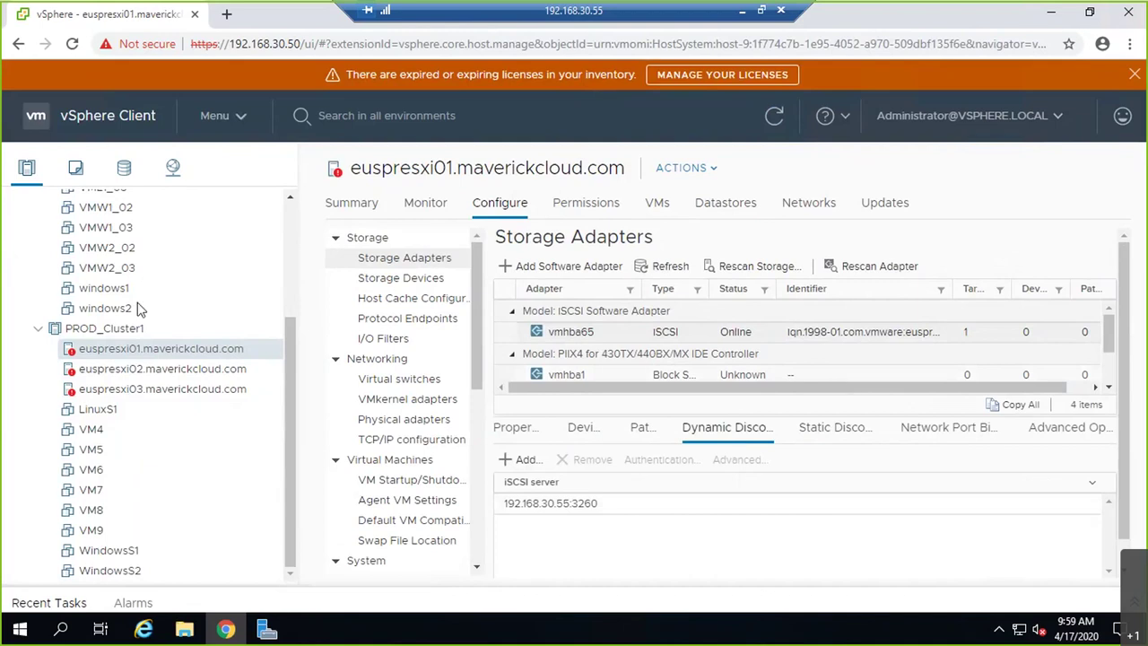
pyautogui.scroll(5, 139, 309)
pyautogui.click(115, 263)
pyautogui.click(684, 332)
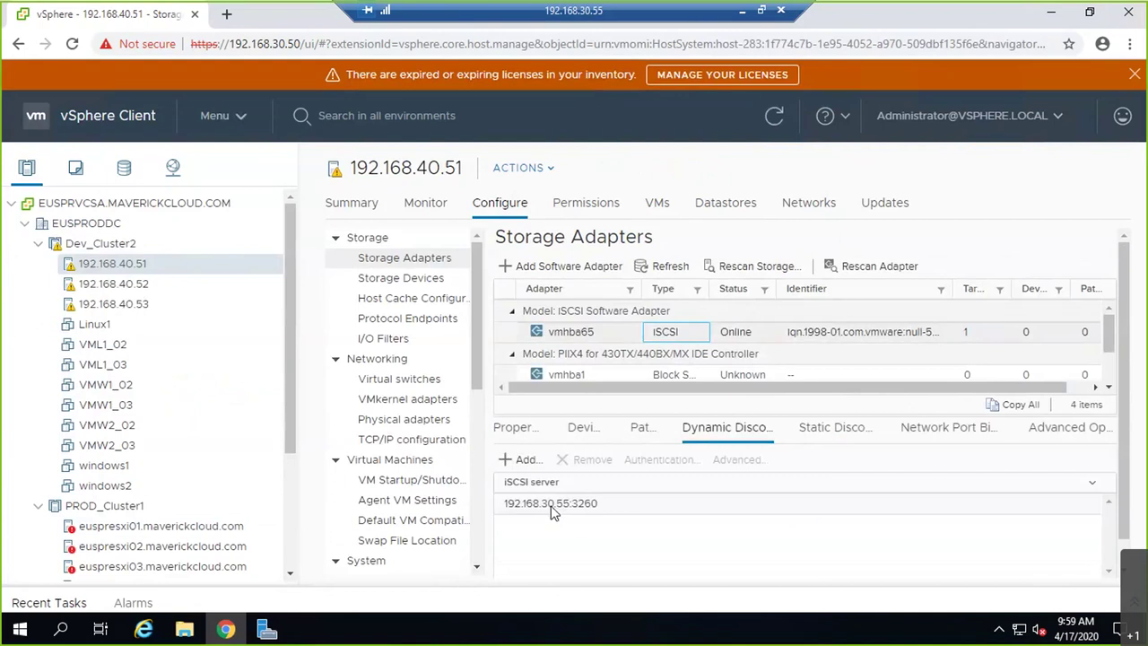
pyautogui.click(601, 507)
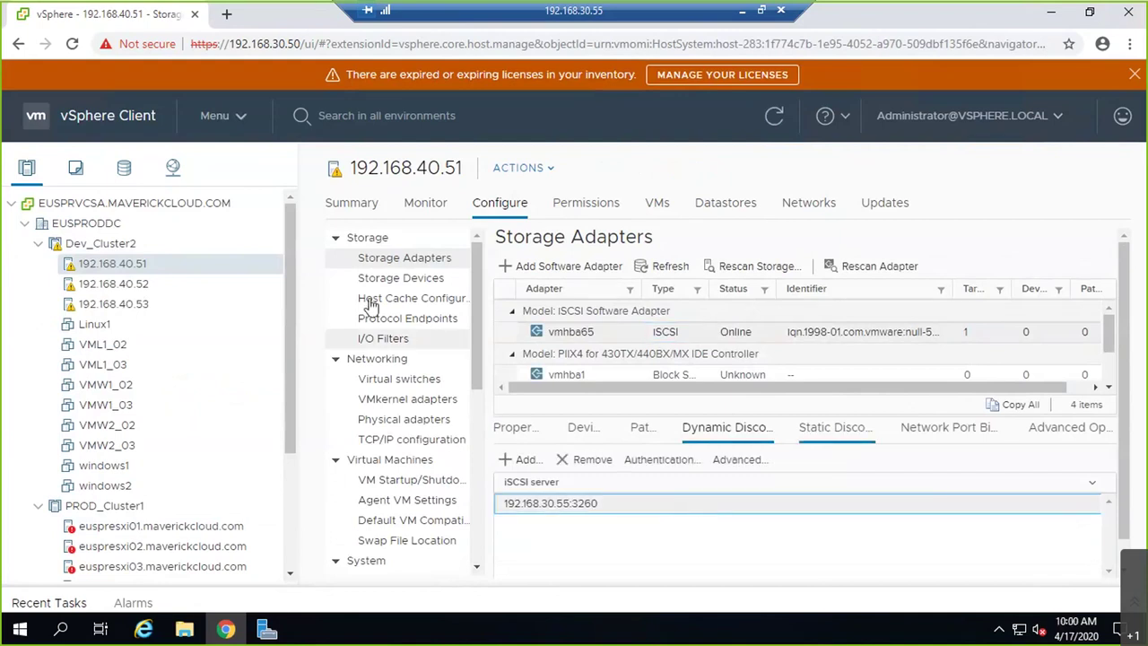
# - List host 192.168.40.51's VMkernel adapters vmk0–vmk3
pyautogui.click(446, 400)
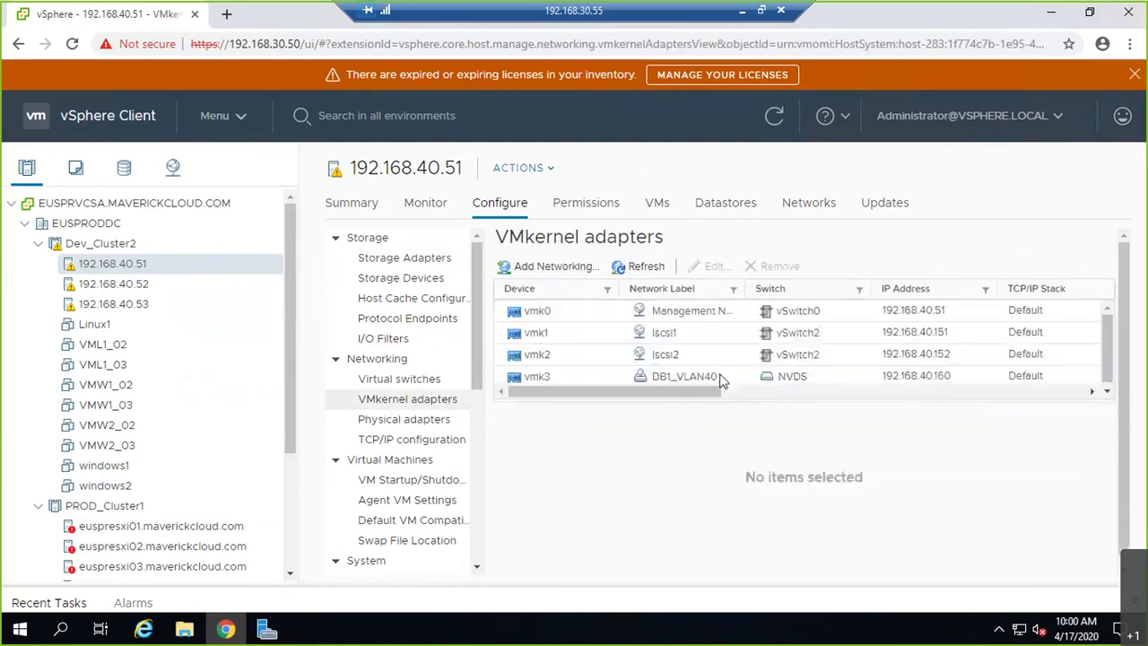
pyautogui.scroll(-1, 723, 377)
pyautogui.scroll(1, 723, 377)
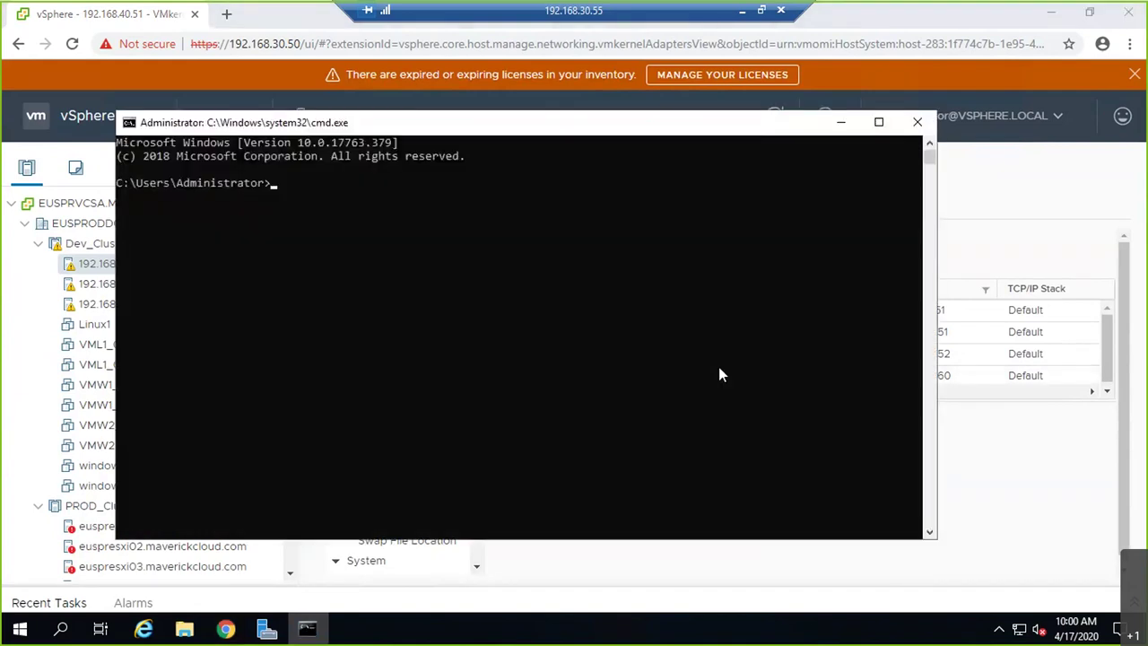
# - Ping 192.168.40.151 from Command Prompt, then close it and return to Server Manager
pyautogui.write('ping 192.168.40.151')
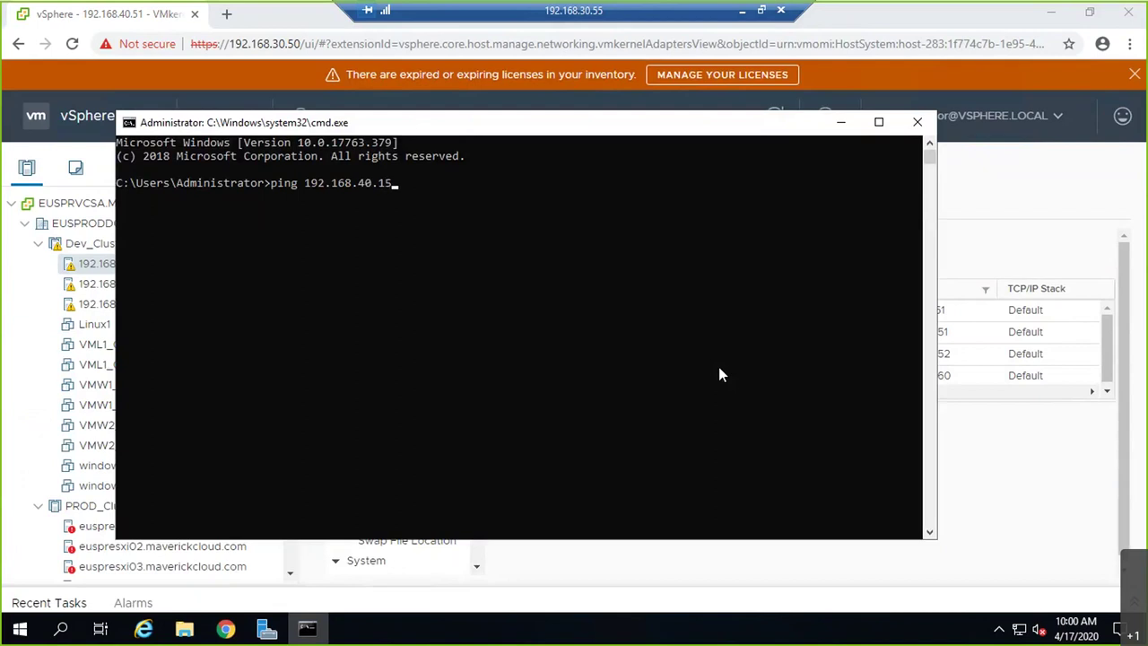
pyautogui.press('Return')
pyautogui.hotkey('ctrl', 'c')
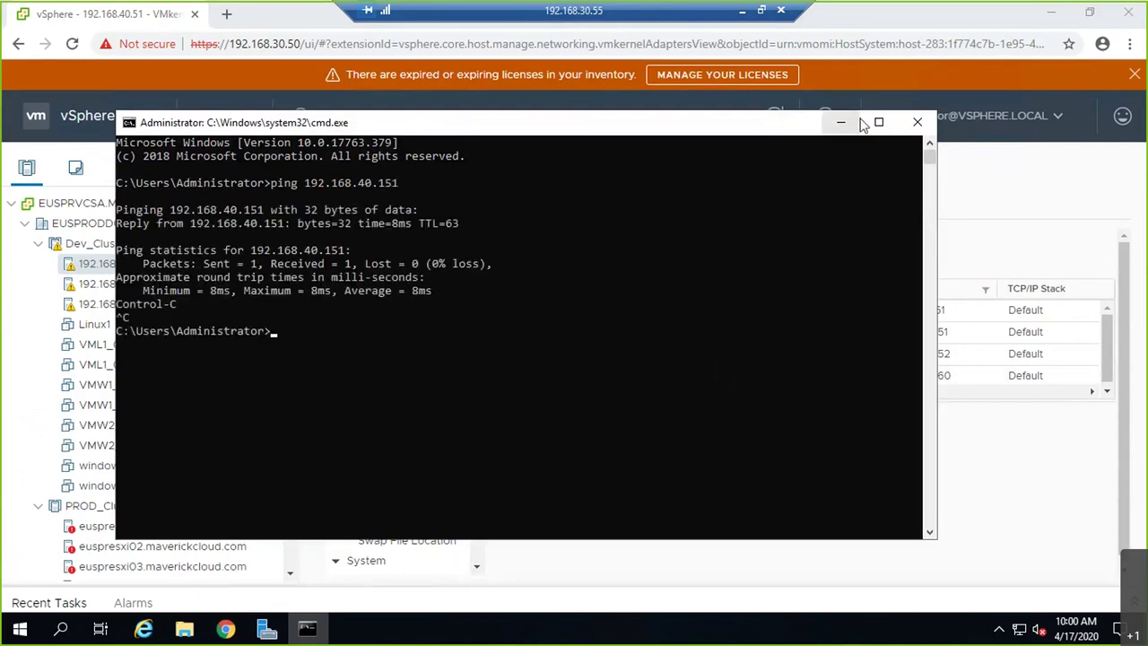
pyautogui.click(916, 122)
pyautogui.click(268, 631)
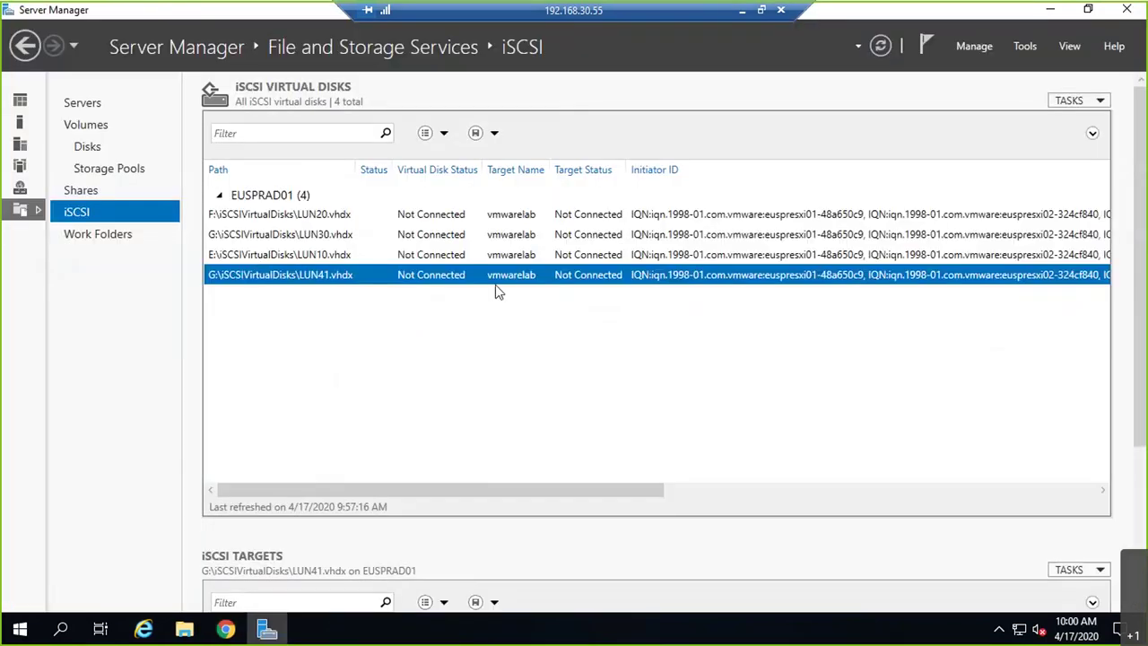
# - Review the LUN20.vhdx disk, open and cancel Add Roles and Features, then return to vSphere Client
pyautogui.click(407, 220)
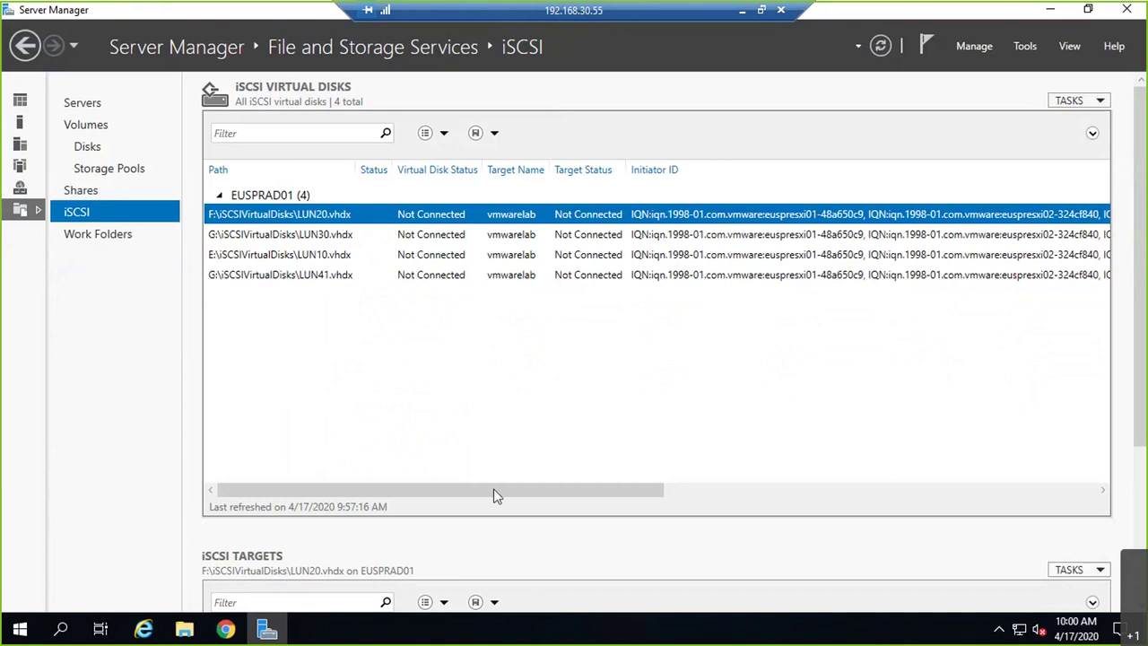
pyautogui.moveTo(498, 495); pyautogui.dragTo(375, 469)
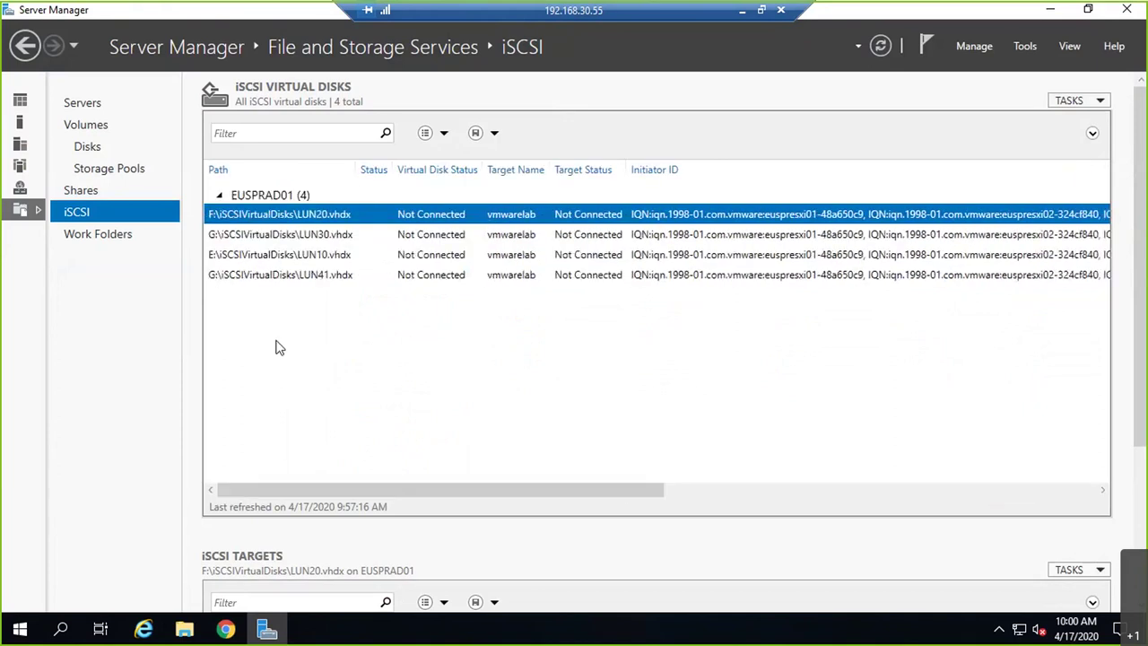
pyautogui.click(966, 50)
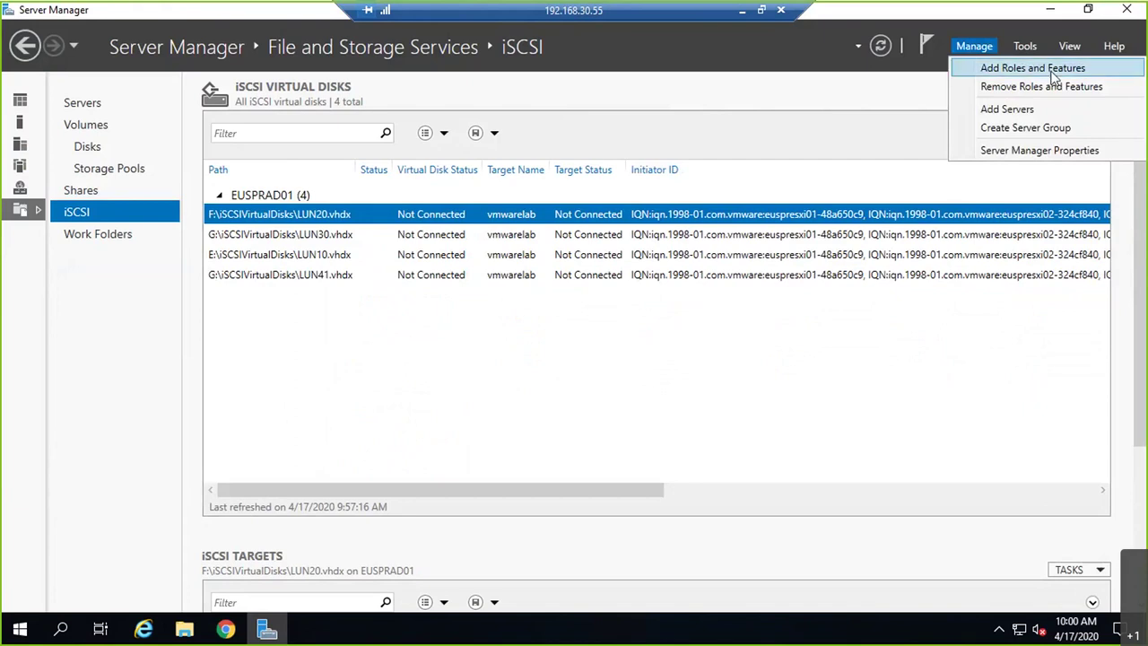
pyautogui.click(1054, 78)
pyautogui.click(748, 584)
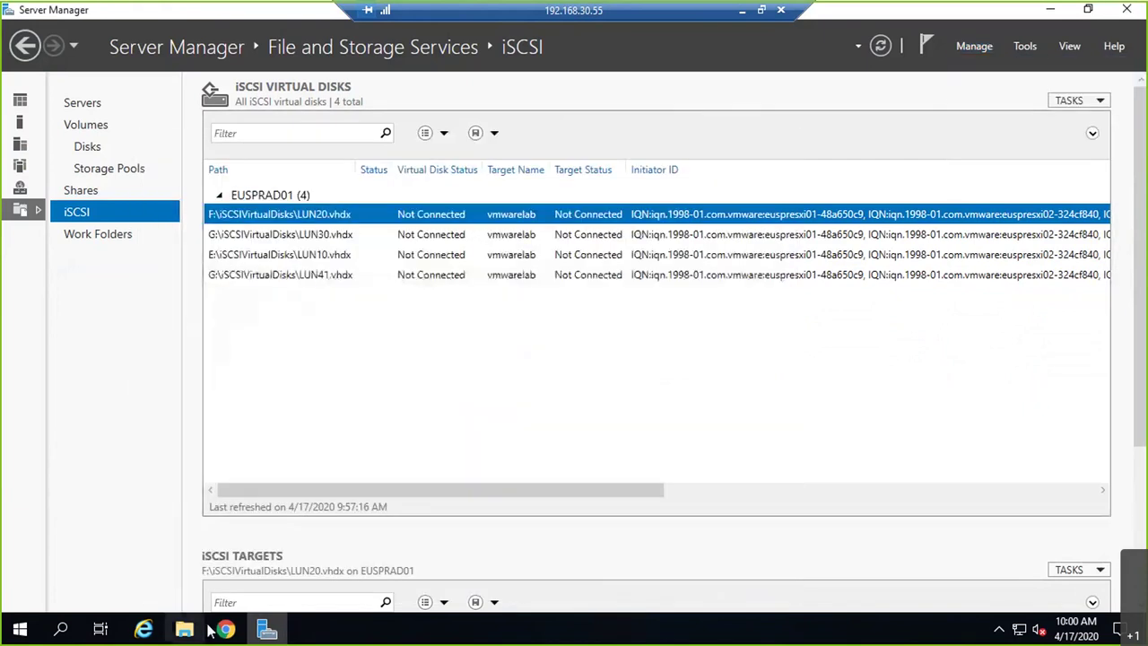
pyautogui.click(225, 629)
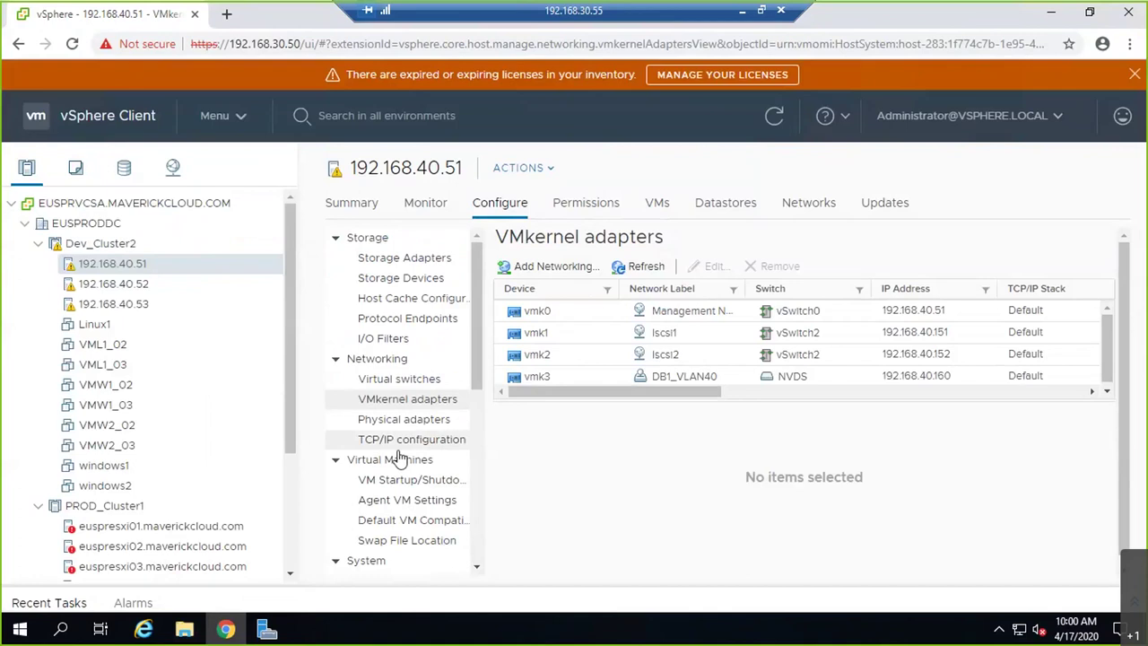
# - Inspect vmhba65's Devices, Paths, Port Binding and Dynamic Discovery tabs on host 192.168.40.51
pyautogui.click(395, 258)
pyautogui.rightClick(646, 333)
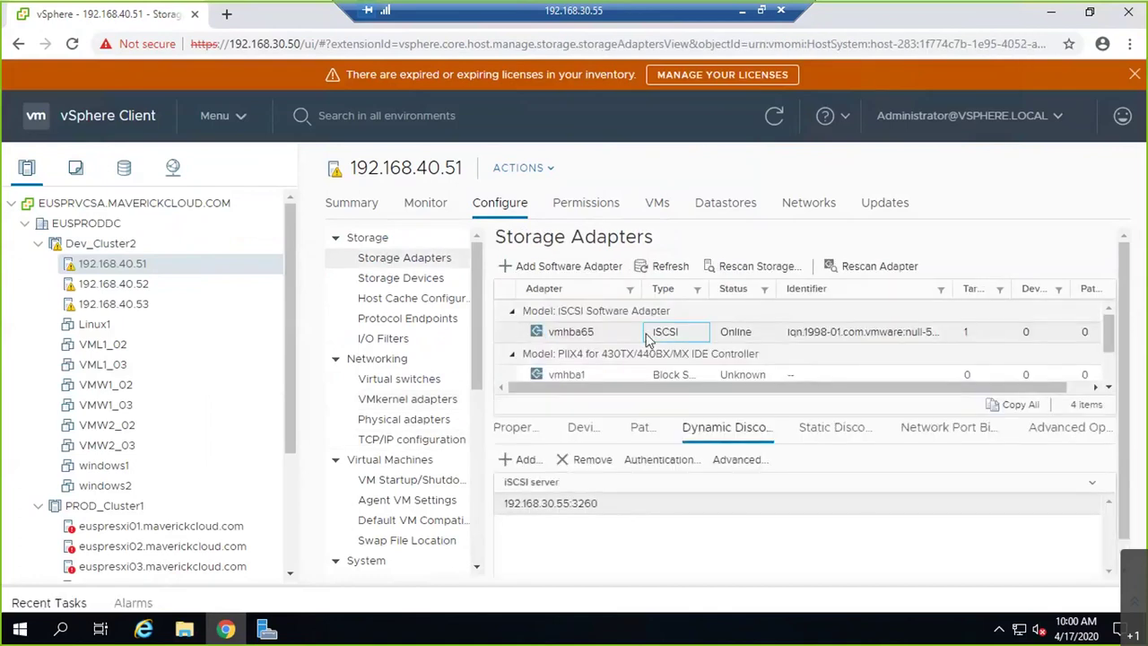
pyautogui.click(585, 432)
pyautogui.click(639, 432)
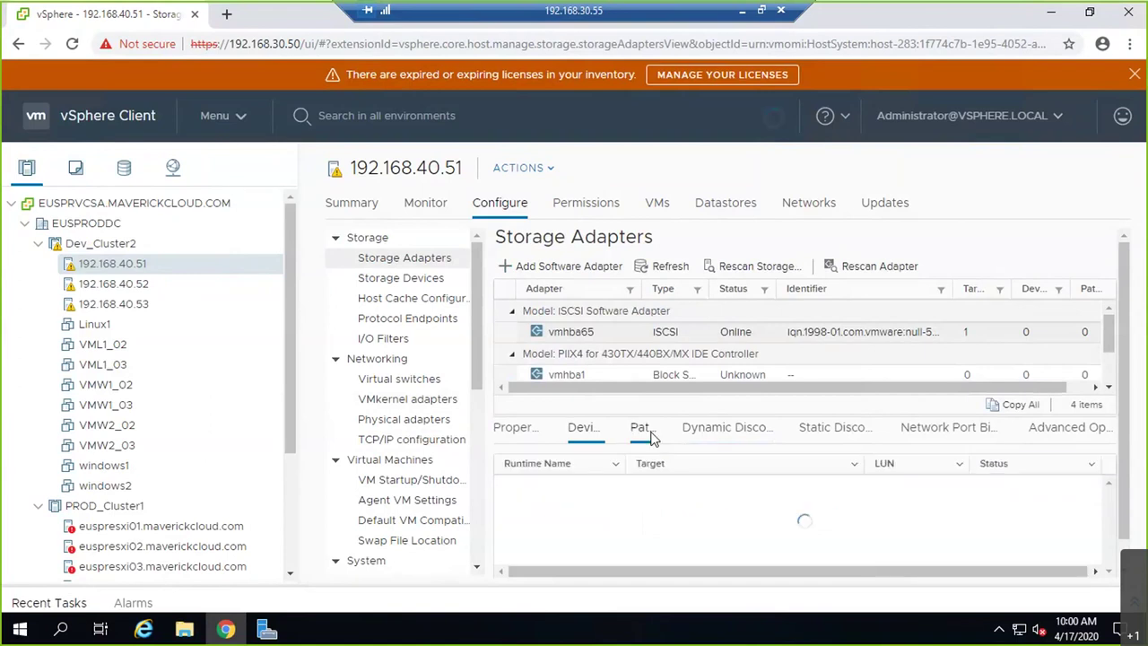
pyautogui.click(948, 429)
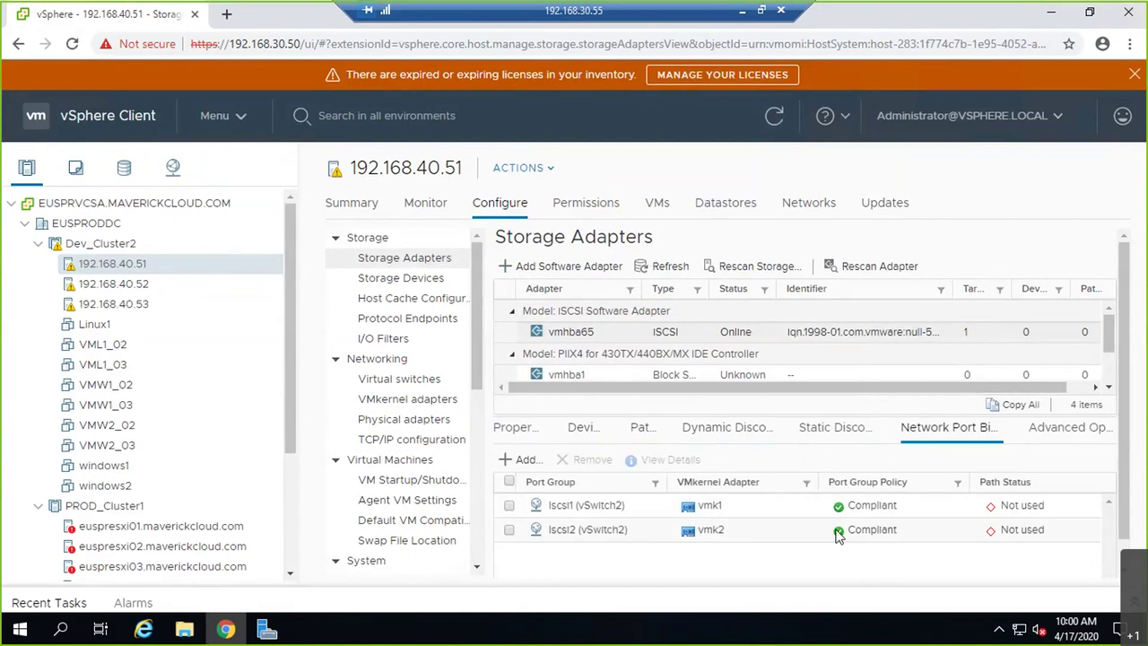
pyautogui.click(642, 434)
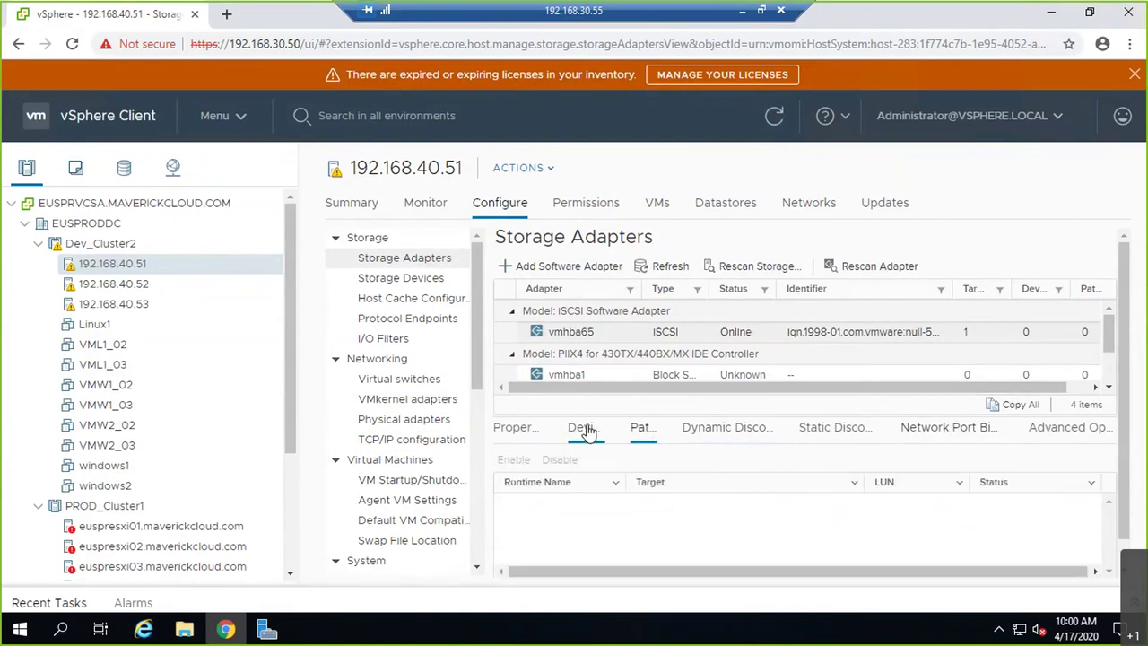
pyautogui.click(585, 430)
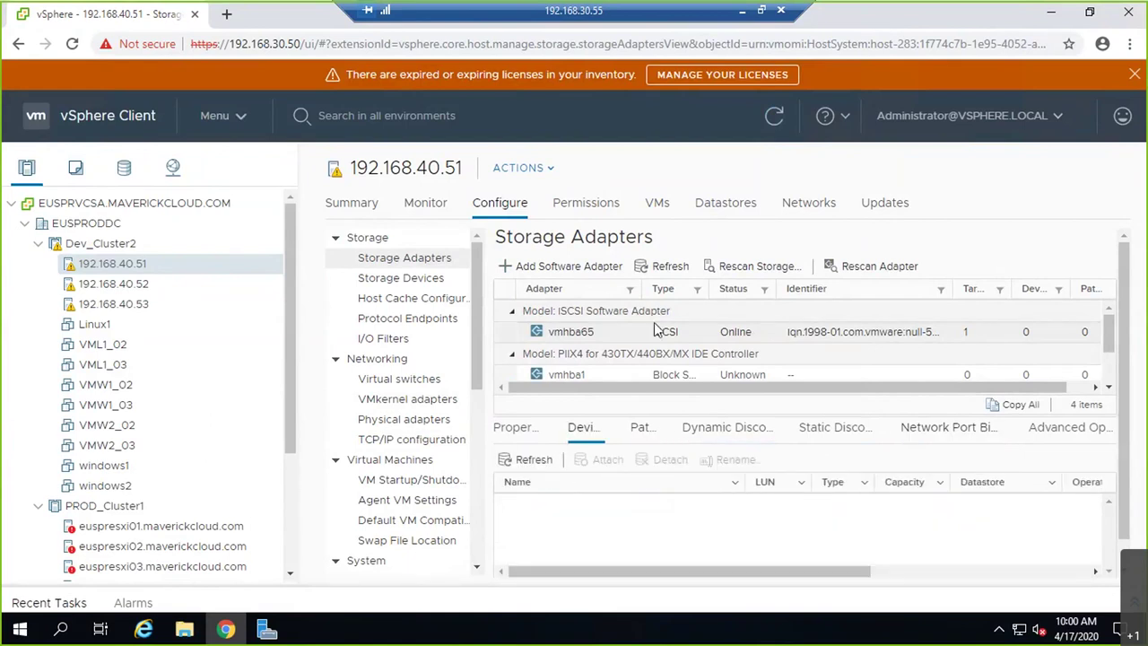
pyautogui.click(697, 434)
pyautogui.click(596, 503)
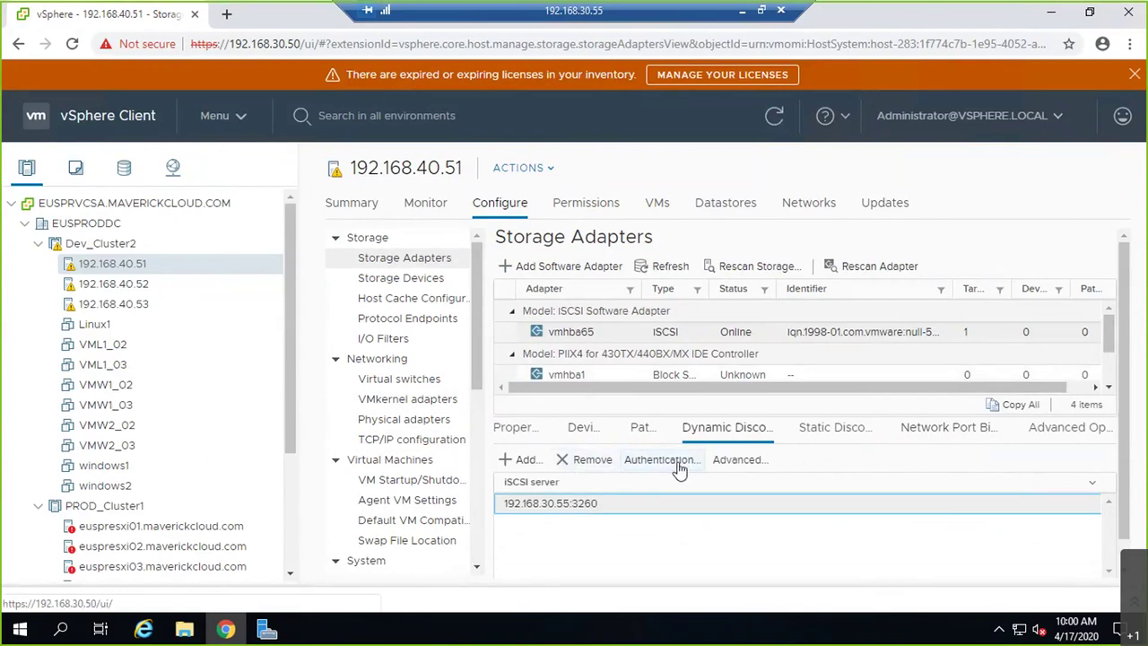
# - Rescan the host's storage, check Recent Tasks, and refresh the storage adapter list
pyautogui.click(671, 269)
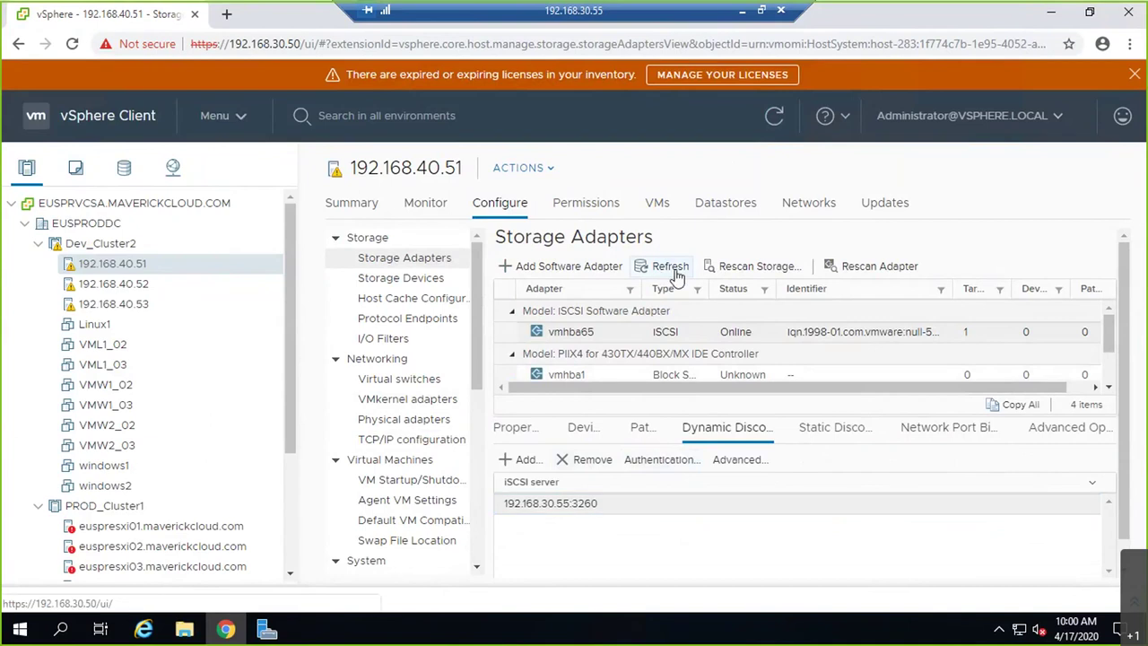
pyautogui.click(583, 429)
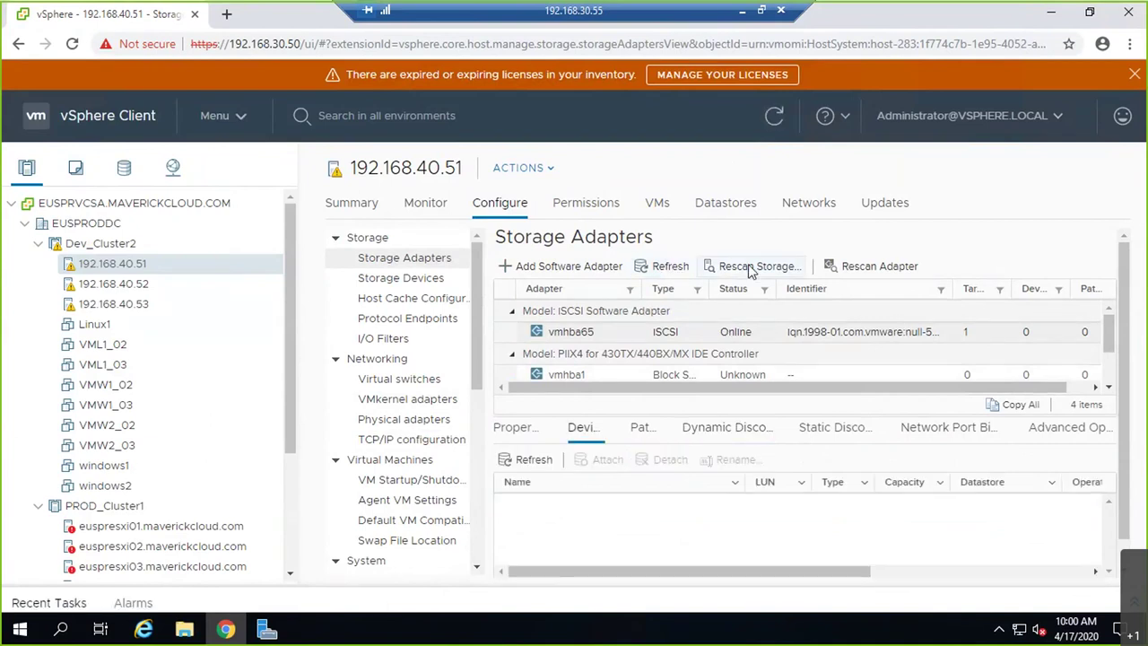
pyautogui.click(751, 267)
pyautogui.click(758, 440)
pyautogui.click(21, 603)
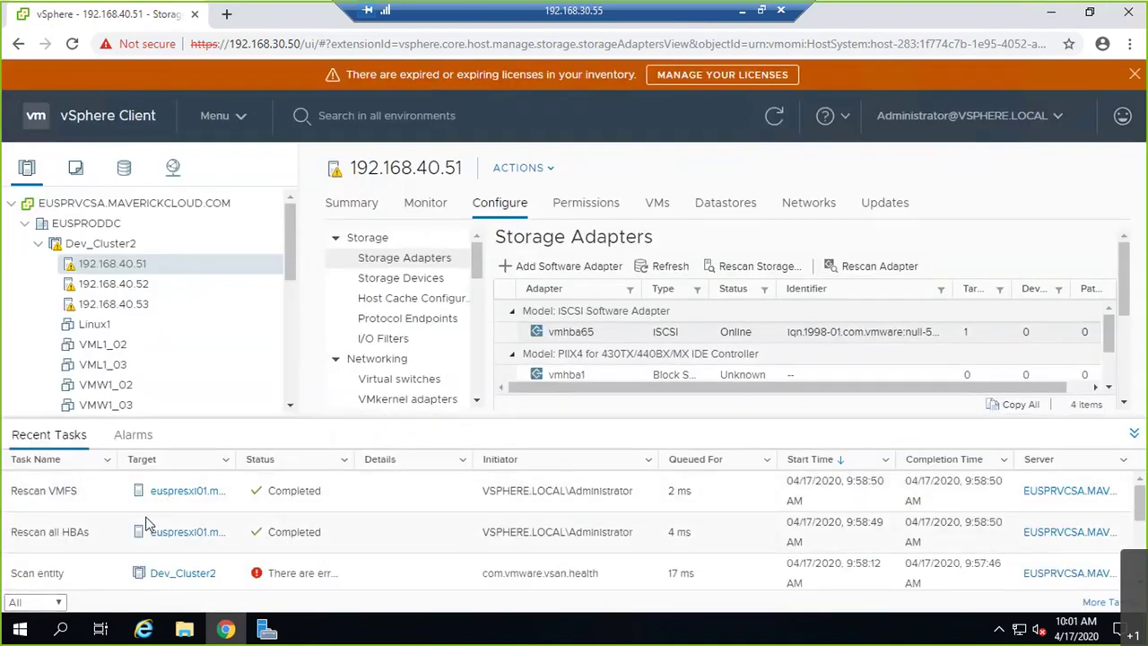
pyautogui.click(1132, 435)
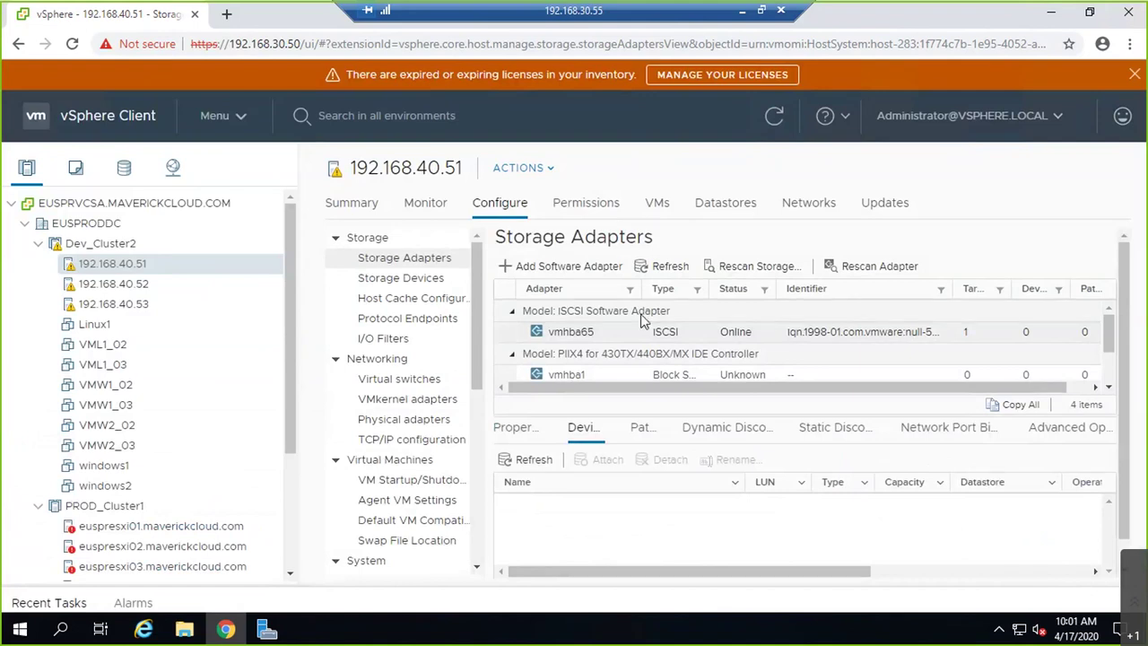
pyautogui.click(680, 265)
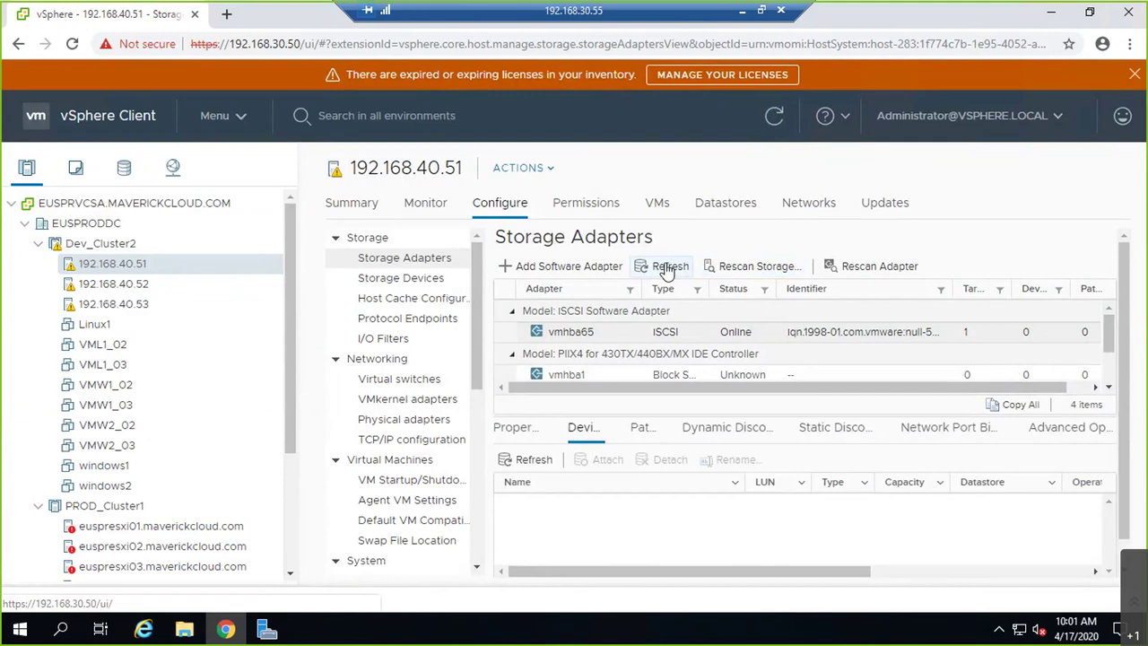
# - Confirm host 192.168.40.52's vmhba65 discovers 192.168.30.55:3260, then minimize the RDP window
pyautogui.click(113, 283)
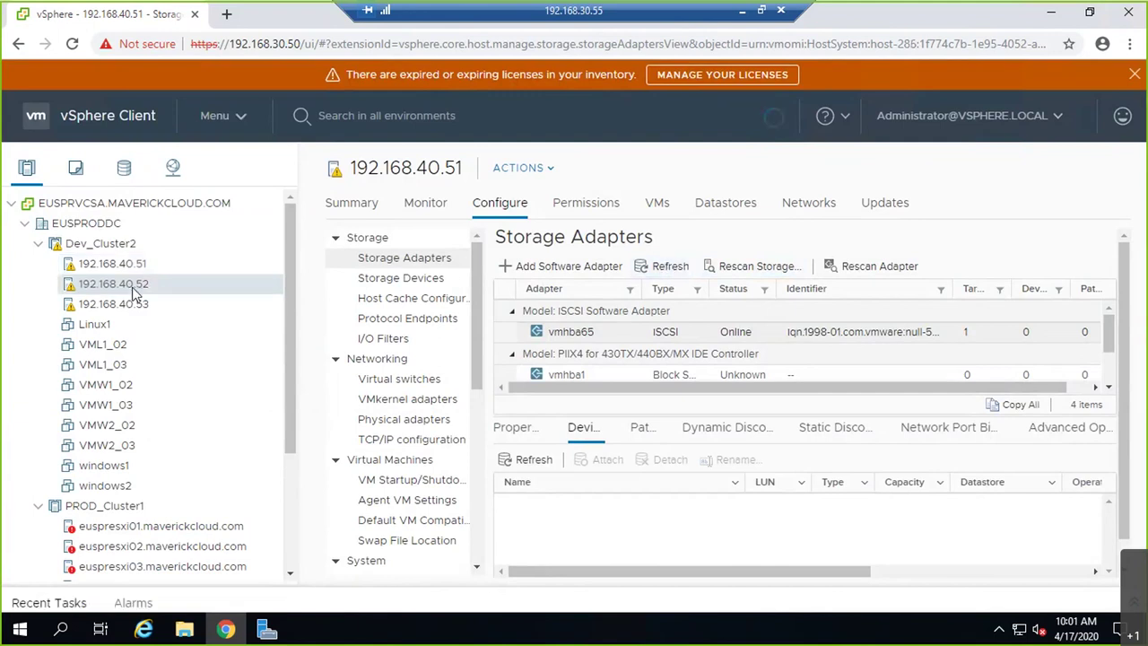
pyautogui.click(653, 337)
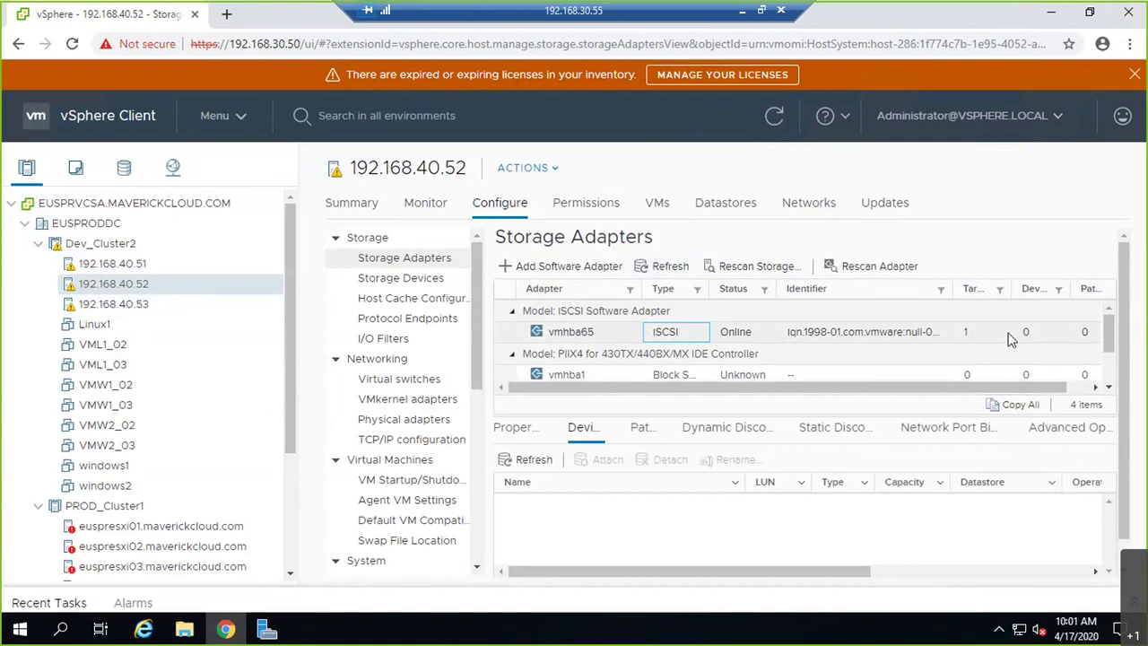
pyautogui.click(781, 431)
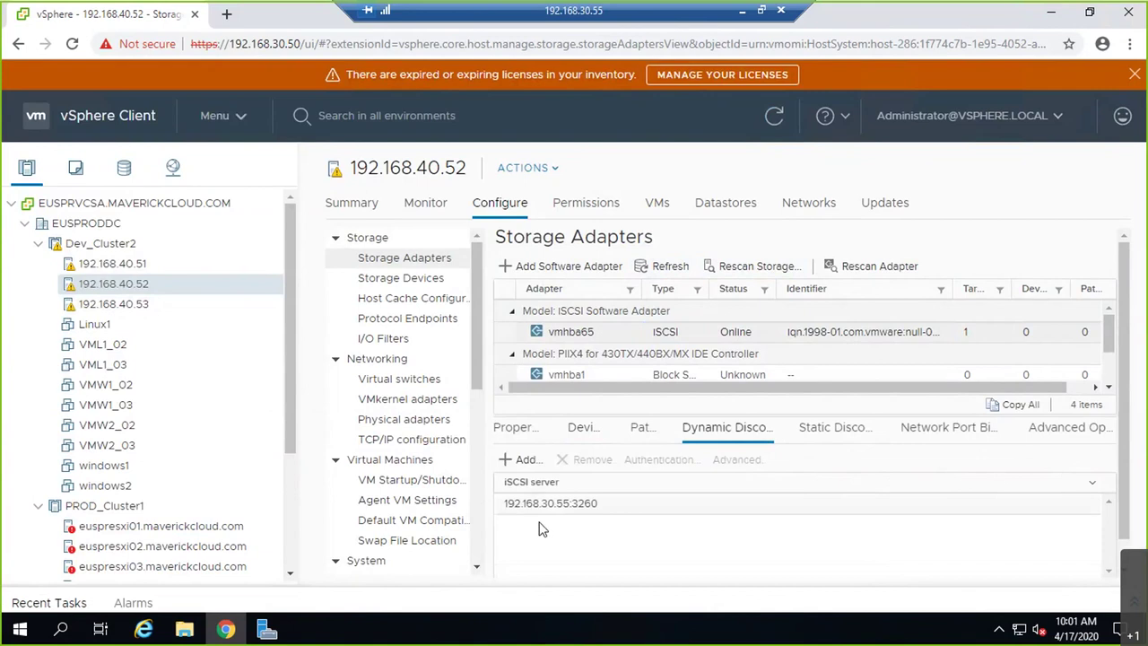
pyautogui.click(521, 505)
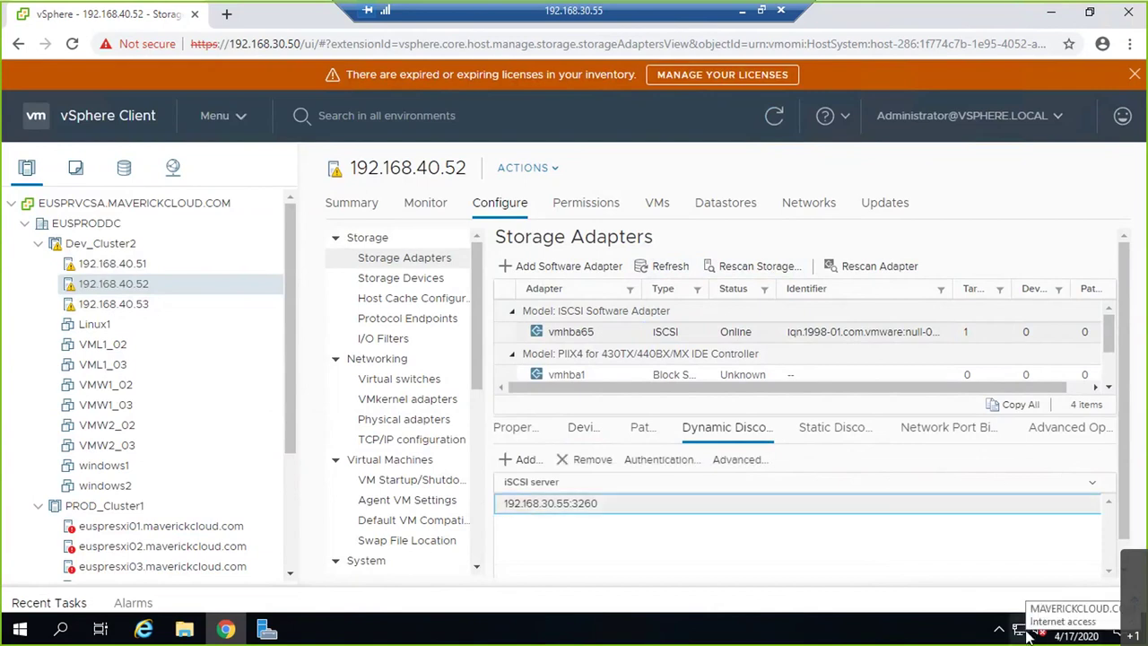
pyautogui.click(742, 12)
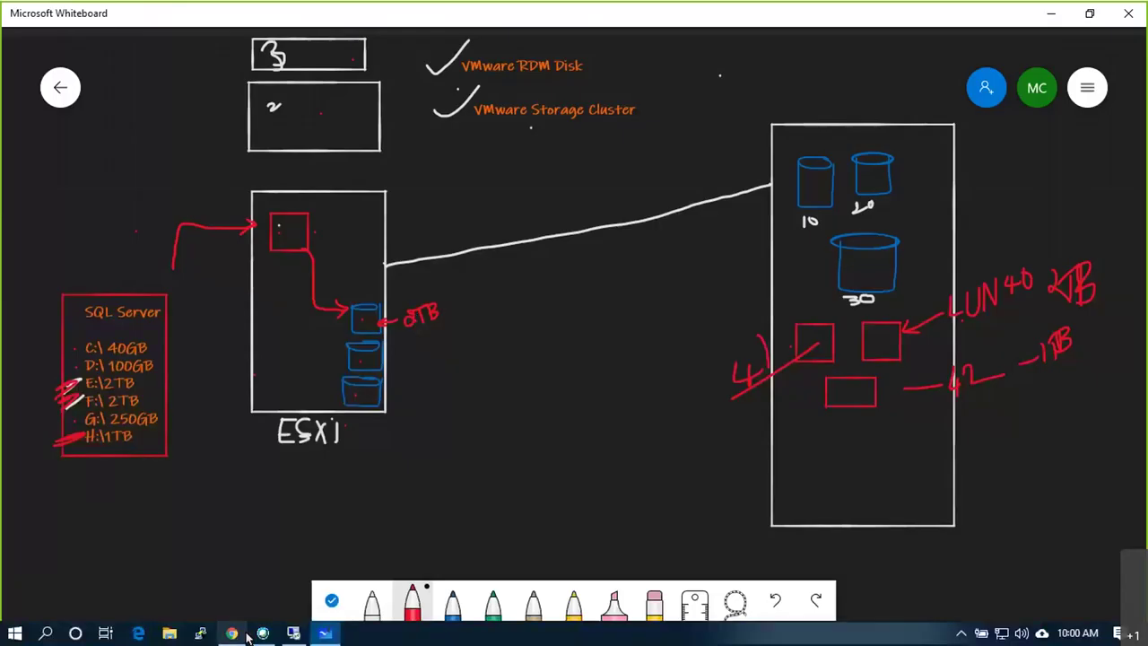
# - Restore and re-minimize the remote session, then open a local File Explorer with Win+E
pyautogui.click(293, 634)
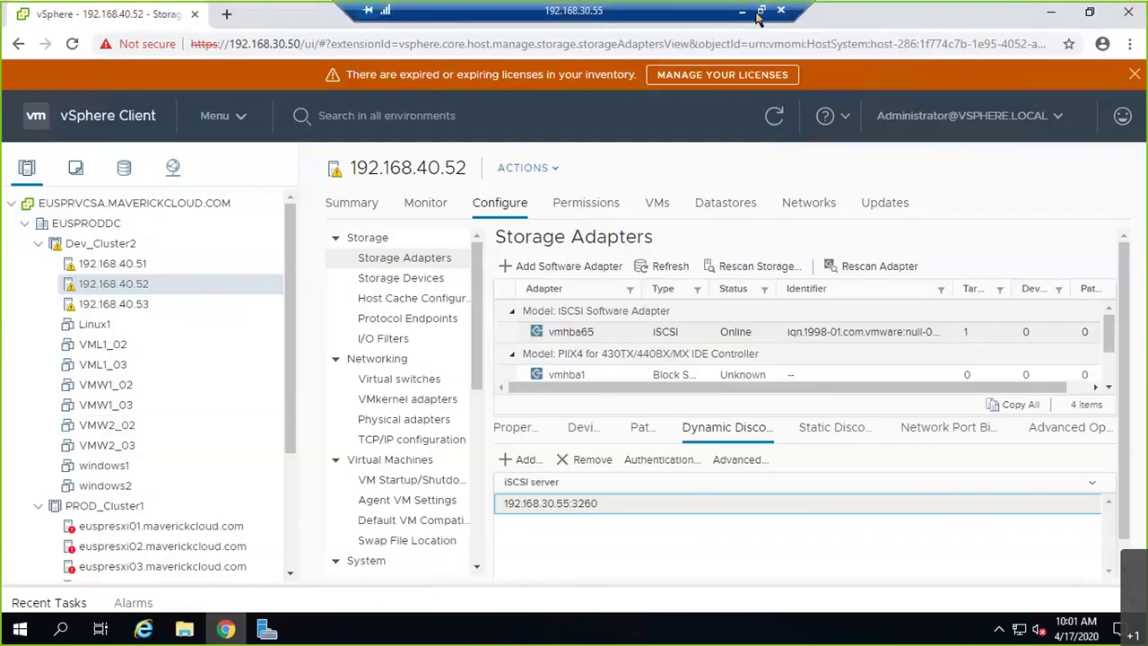
pyautogui.click(759, 12)
pyautogui.doubleClick(767, 22)
pyautogui.click(742, 11)
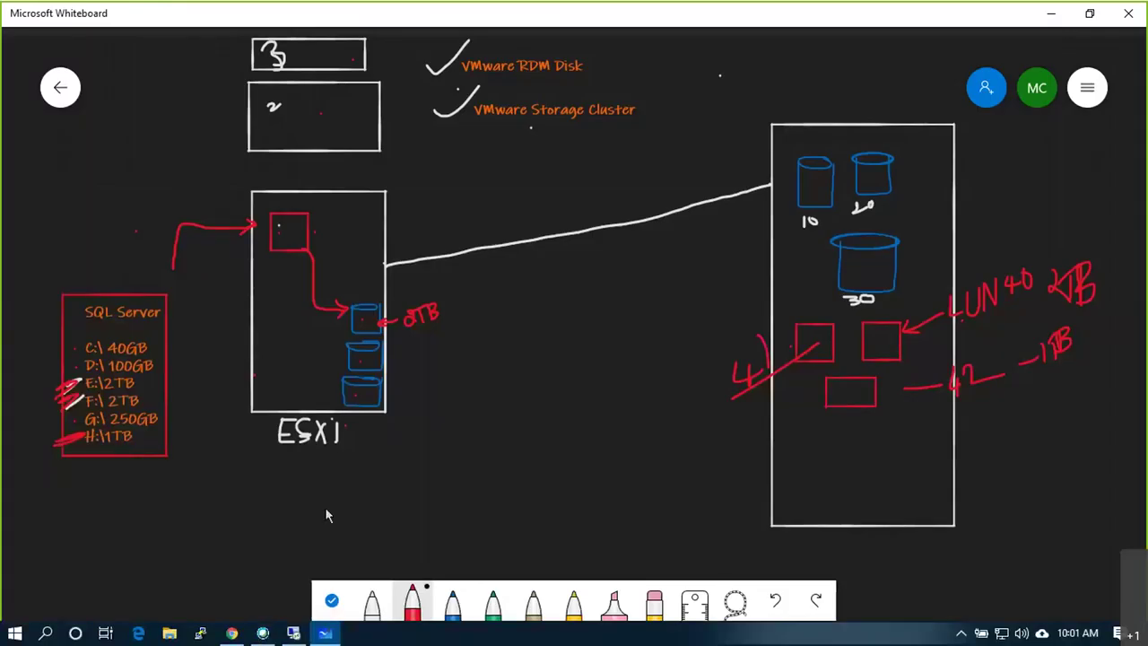
pyautogui.press('super+e')
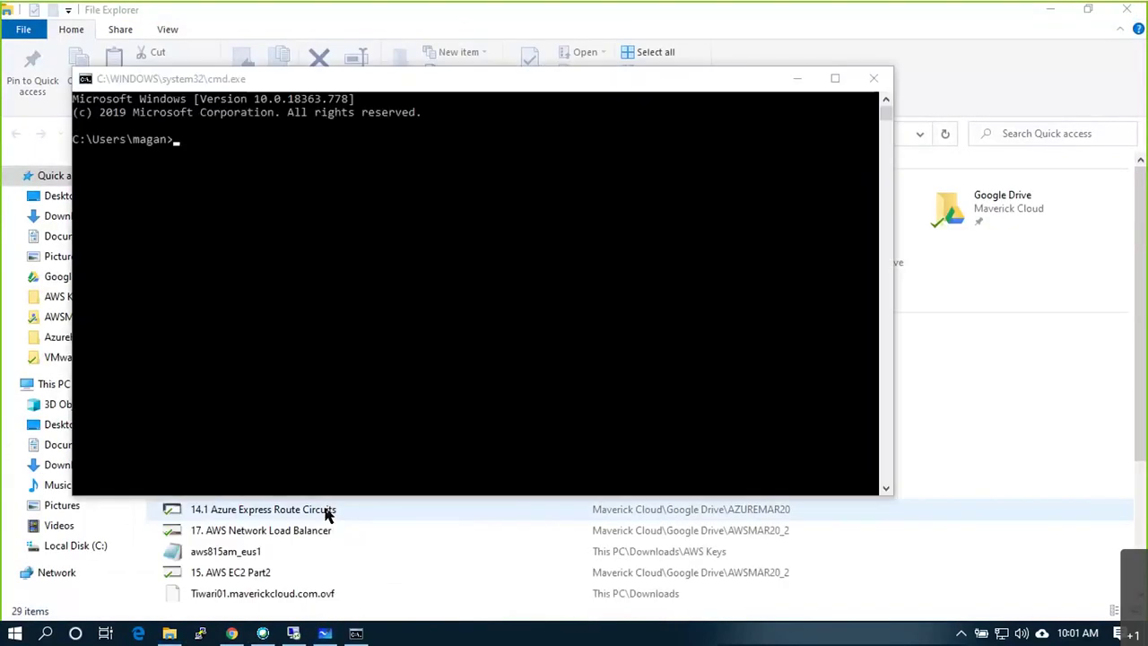
# - Ping 192.168.30.55 from Command Prompt, stop it, and return to the RDP session
pyautogui.click(493, 431)
pyautogui.write('ping 192.1')
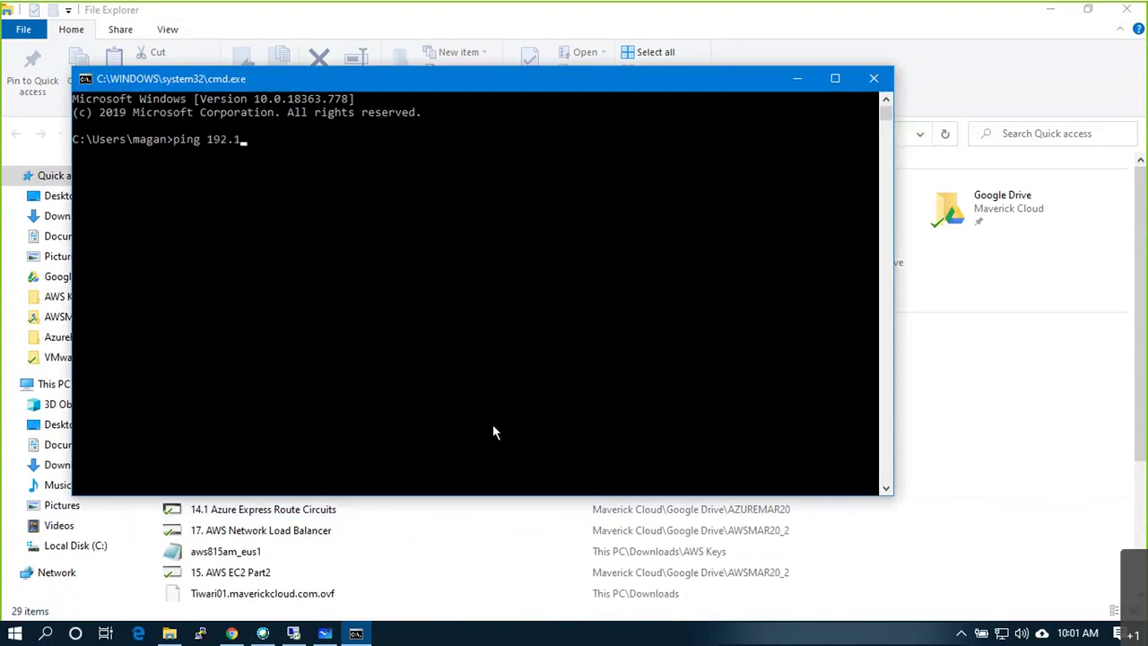
pyautogui.write('68.30.55')
pyautogui.press('Return')
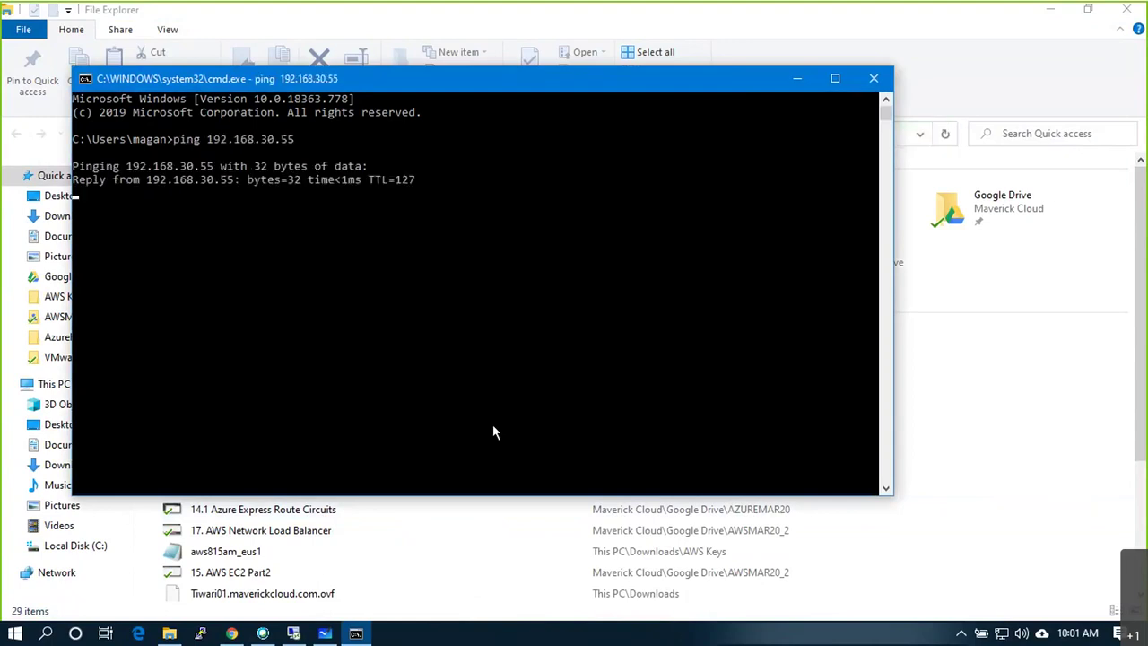
pyautogui.hotkey('ctrl', 'c')
pyautogui.write('n')
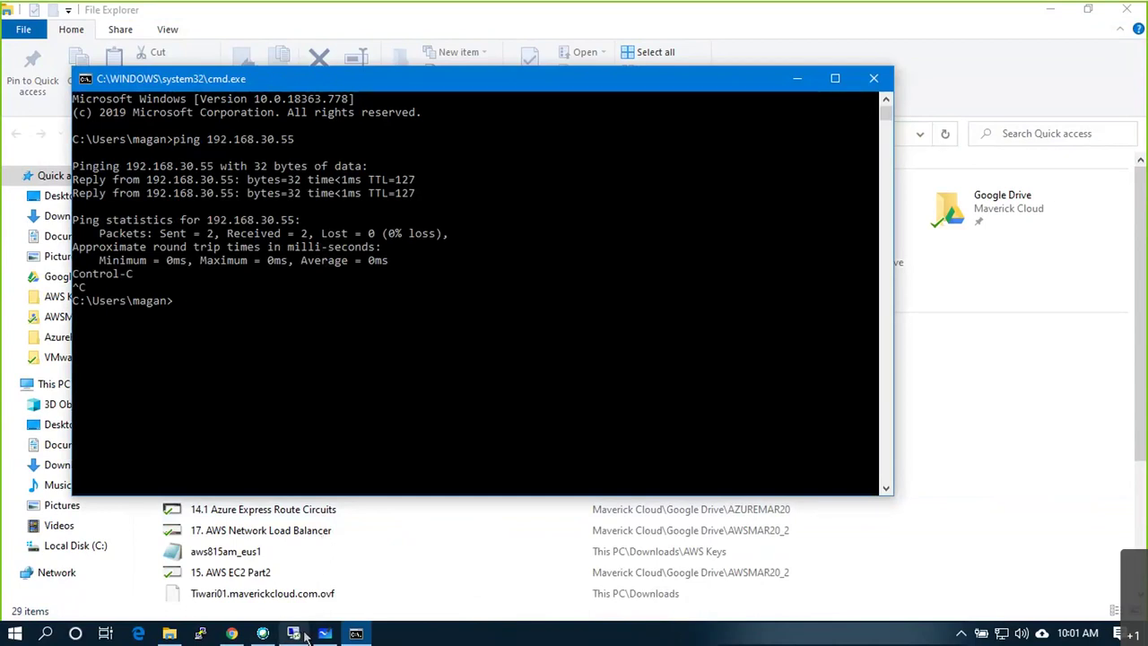
pyautogui.click(294, 634)
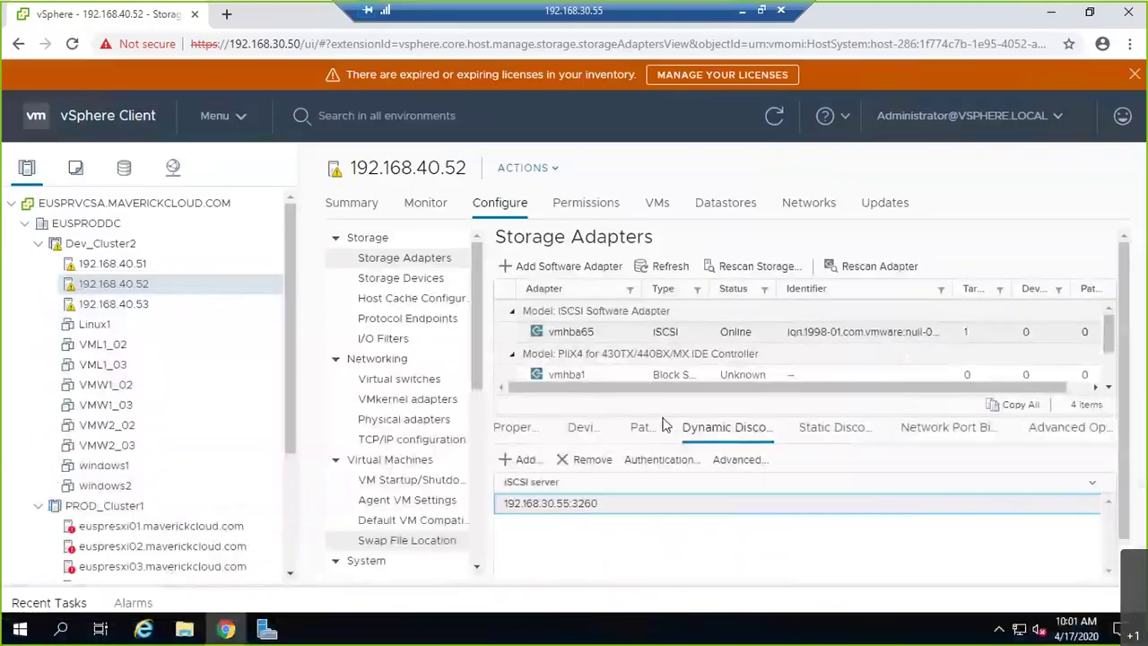
# - Minimize Chrome and Server Manager to show the remote desktop
pyautogui.click(1052, 16)
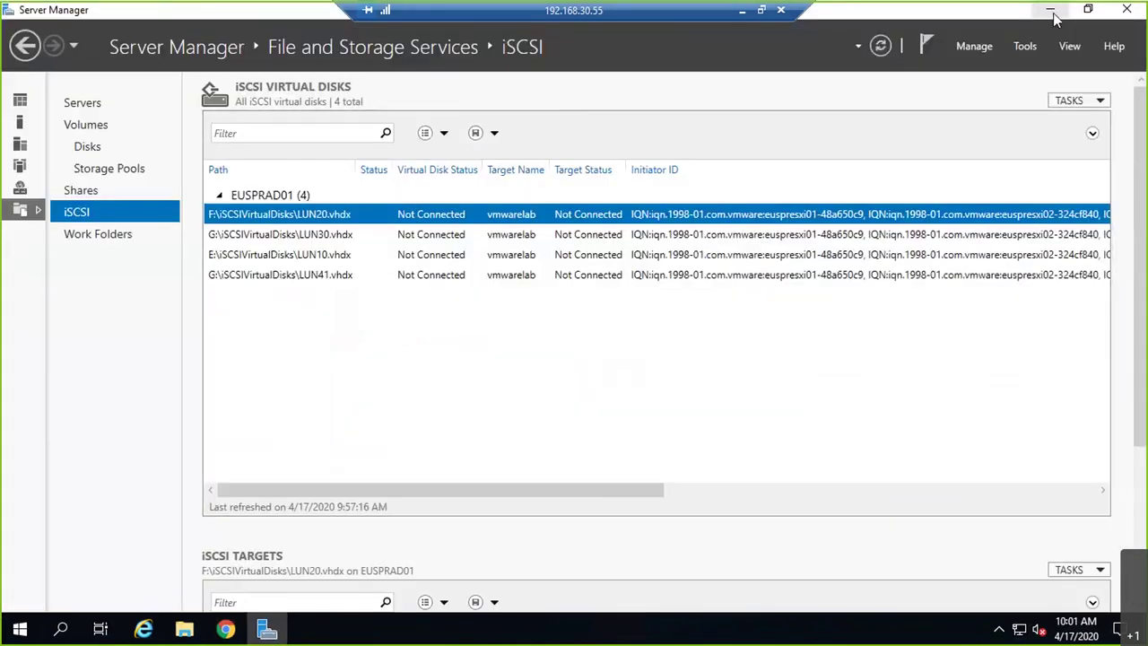
pyautogui.click(1055, 19)
pyautogui.press('super+d')
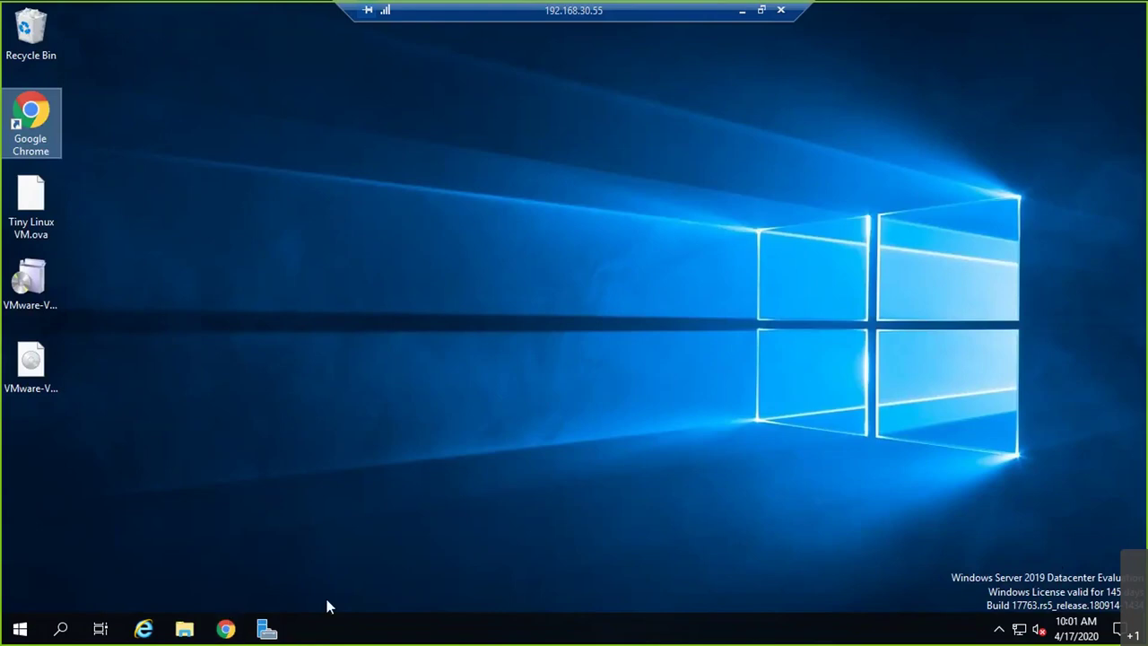
# - Restore Server Manager and review LUN41's virtual disk properties without changes
pyautogui.click(278, 632)
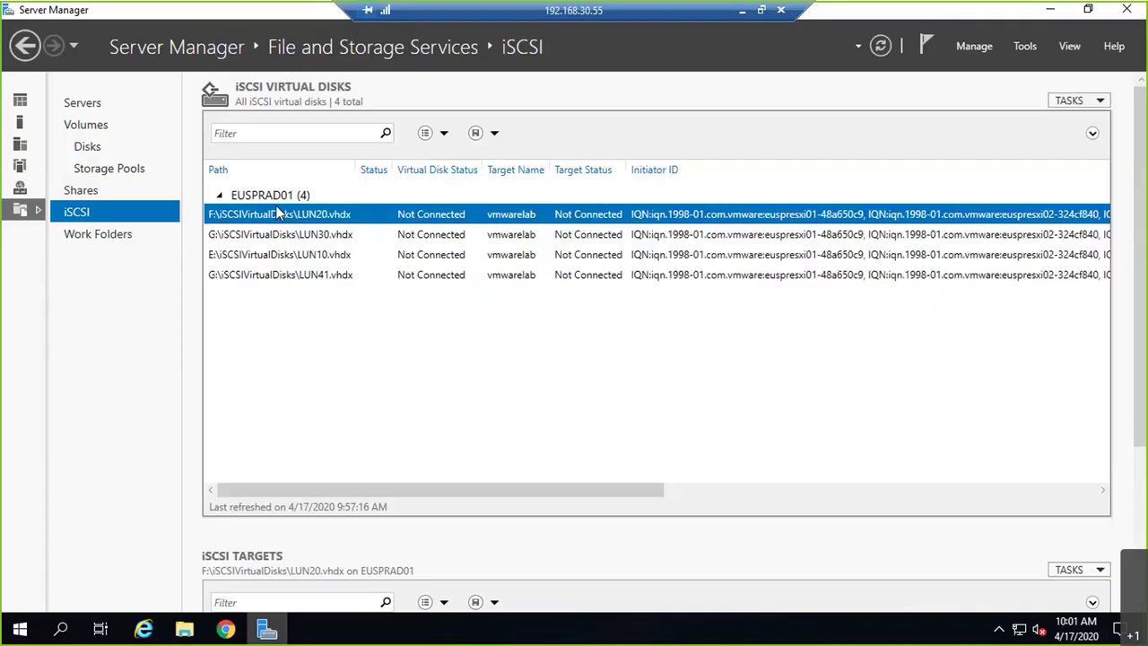
pyautogui.click(440, 278)
pyautogui.rightClick(442, 279)
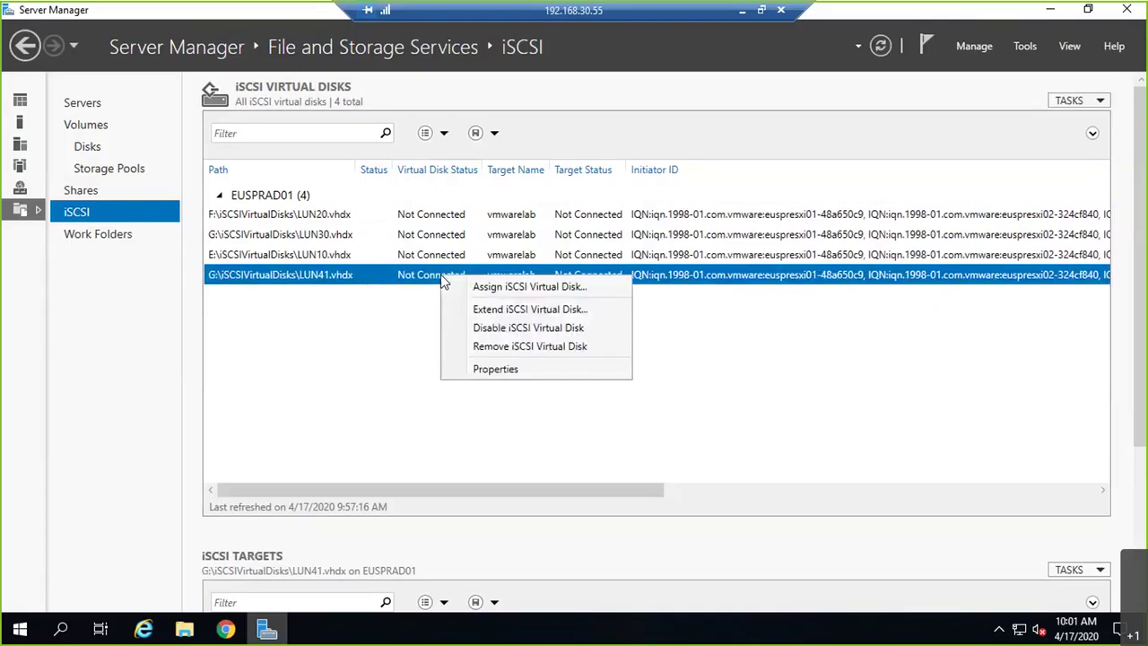
pyautogui.click(501, 369)
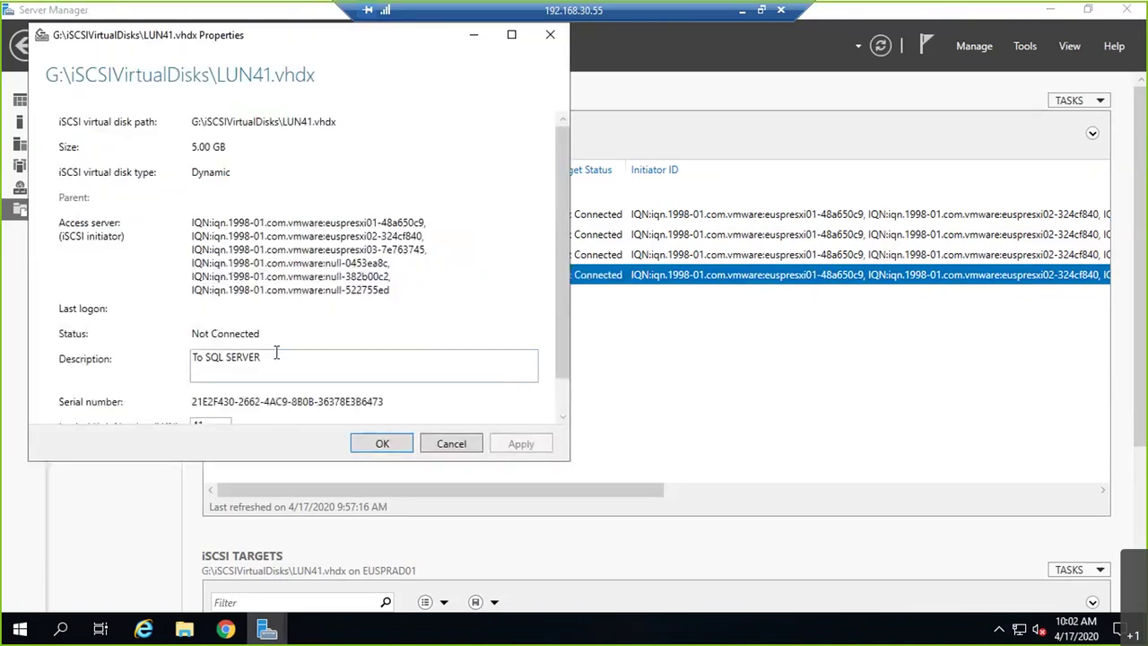
pyautogui.scroll(-1, 277, 352)
pyautogui.click(458, 445)
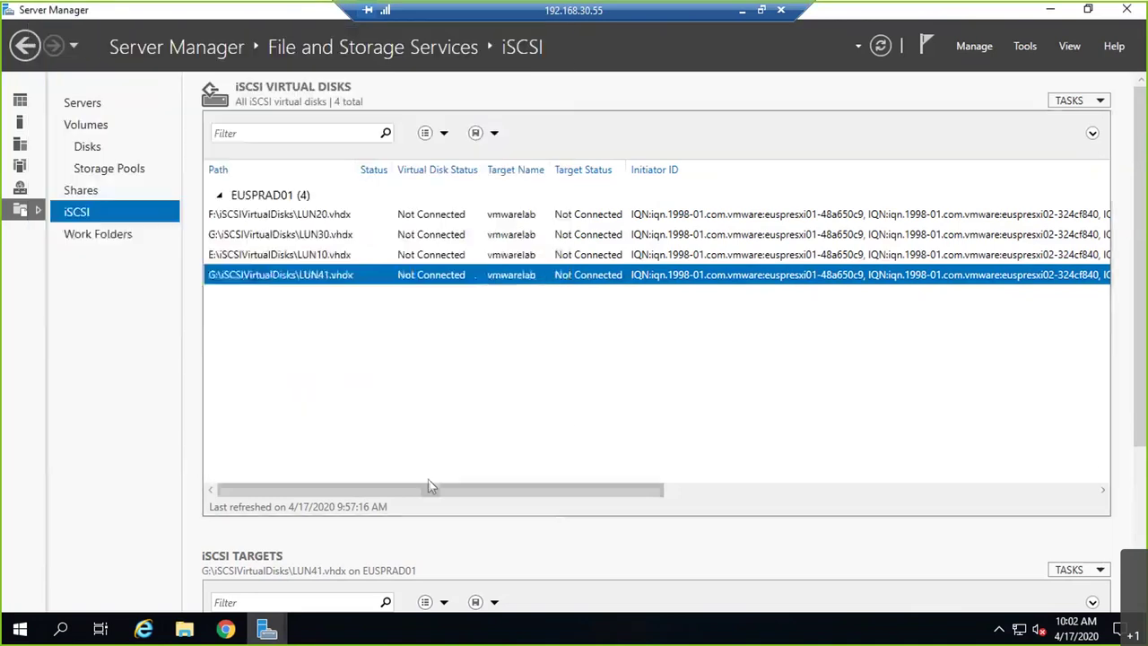
# - Enlarge the targets pane, refresh all iSCSI targets, then refresh the virtual disks list
pyautogui.moveTo(564, 520); pyautogui.dragTo(564, 354)
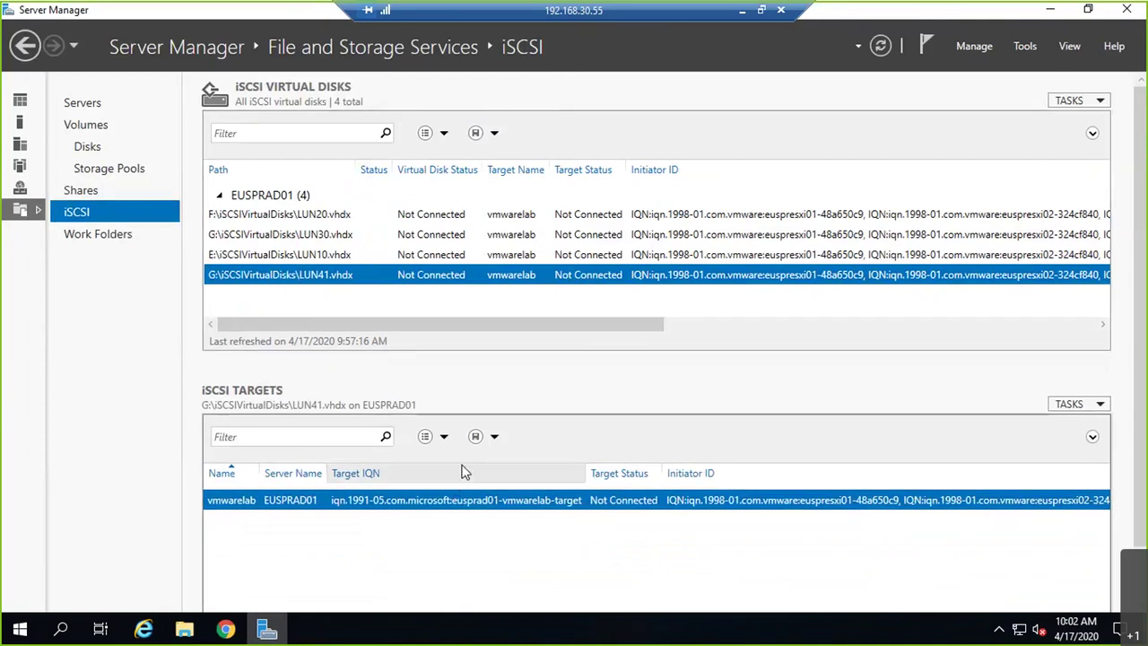
pyautogui.click(1072, 403)
pyautogui.click(1043, 425)
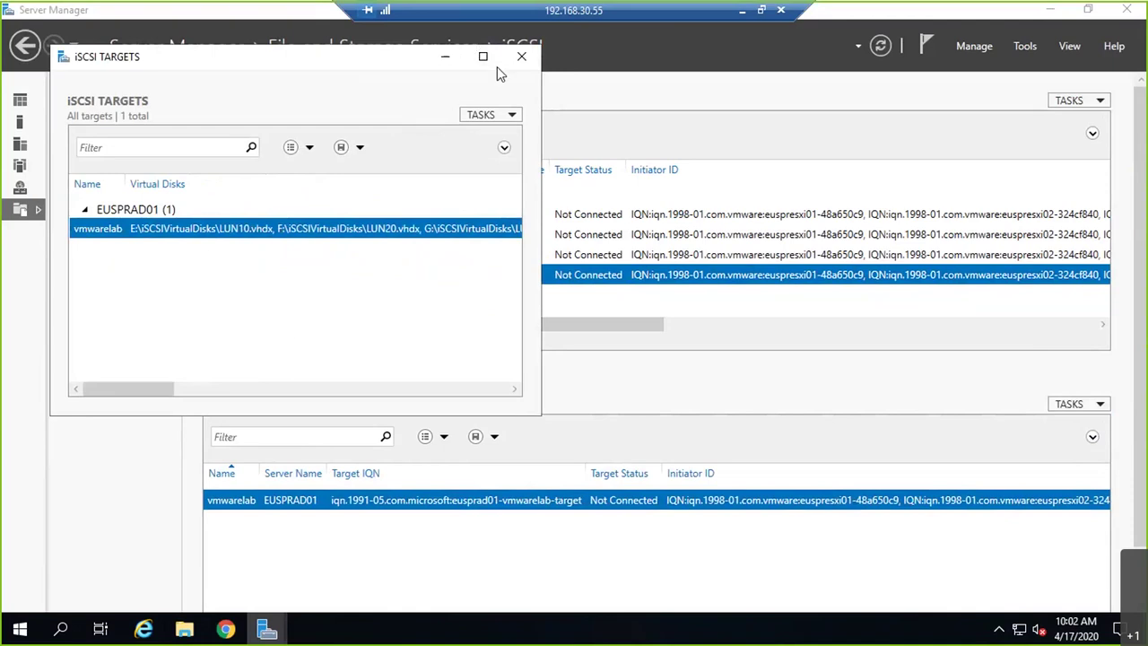
pyautogui.click(496, 117)
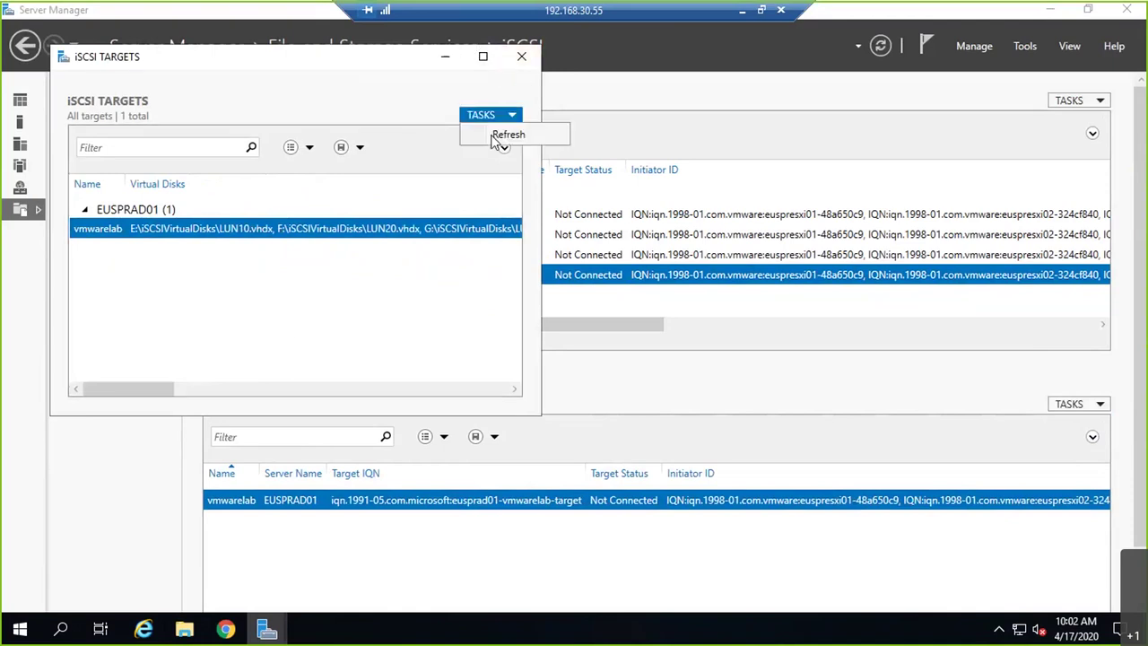
pyautogui.click(503, 136)
pyautogui.click(522, 56)
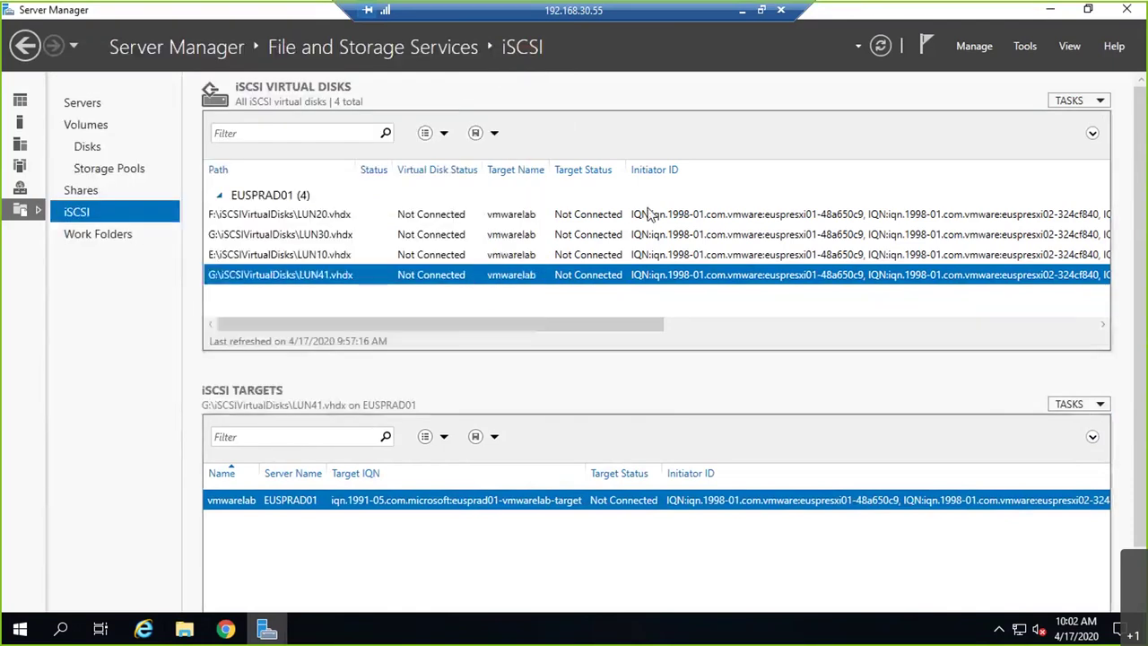
pyautogui.click(1090, 100)
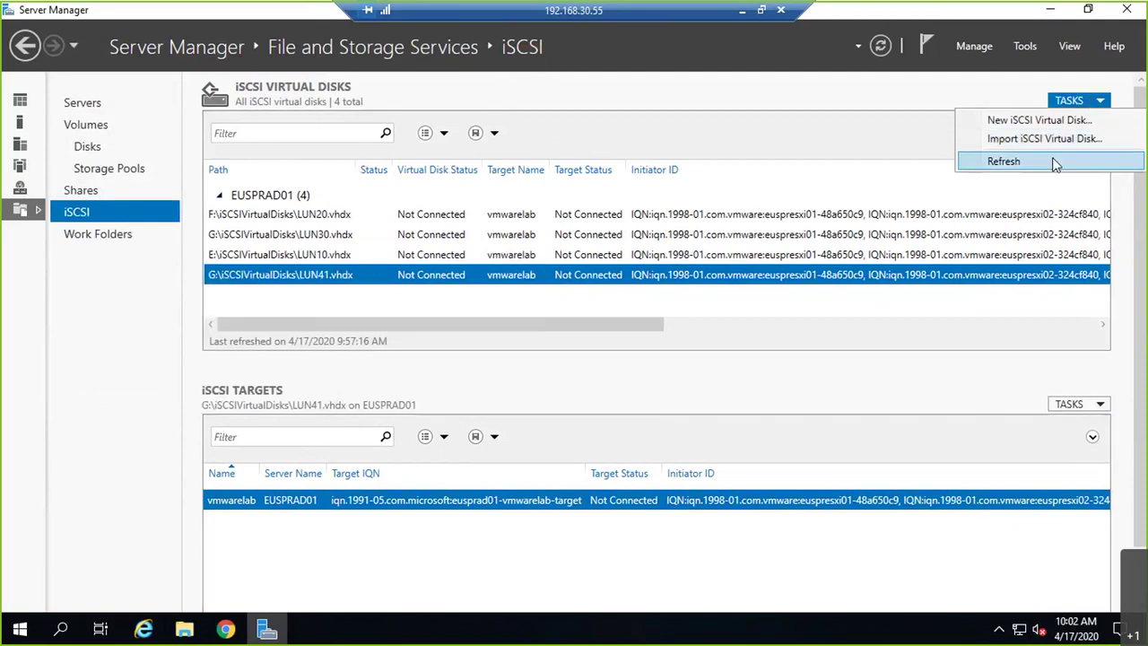
pyautogui.click(1056, 163)
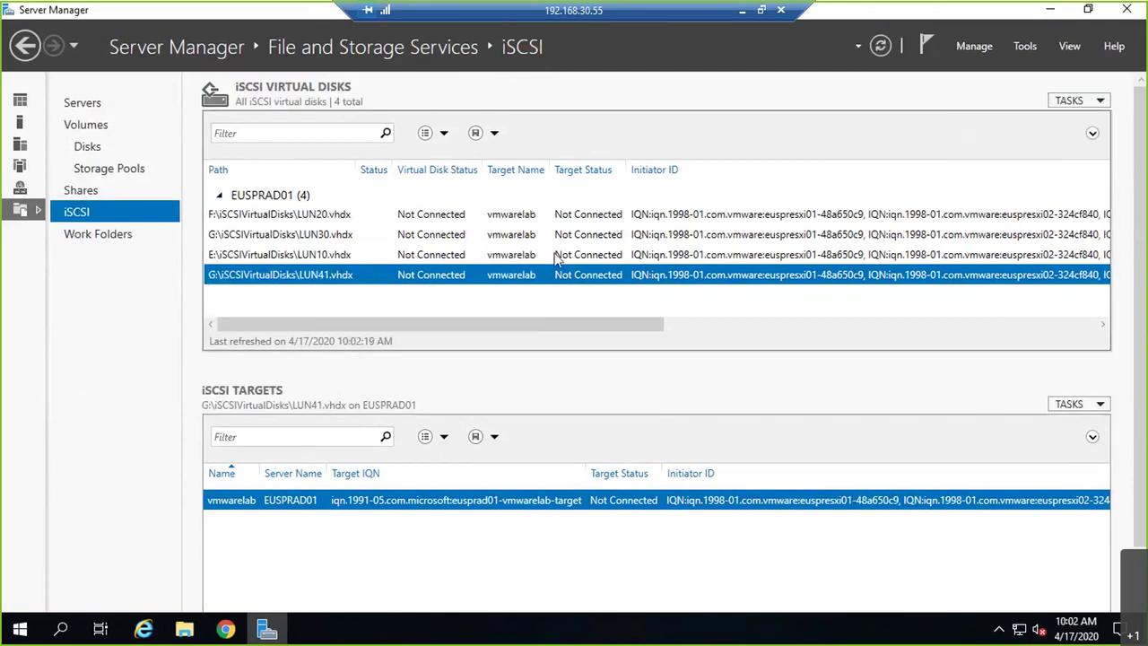
# - Remove initiators null-0453ea8c, null-382b00c2 and null-522755ed from vmwarelab and apply
pyautogui.rightClick(258, 516)
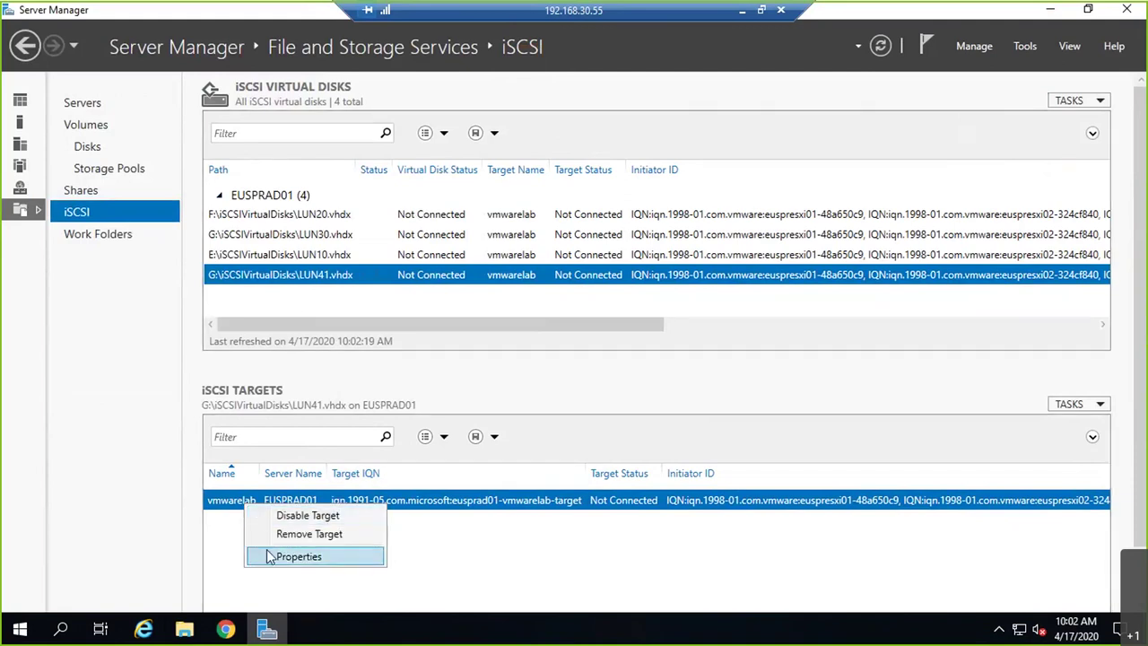
pyautogui.click(301, 554)
pyautogui.click(129, 187)
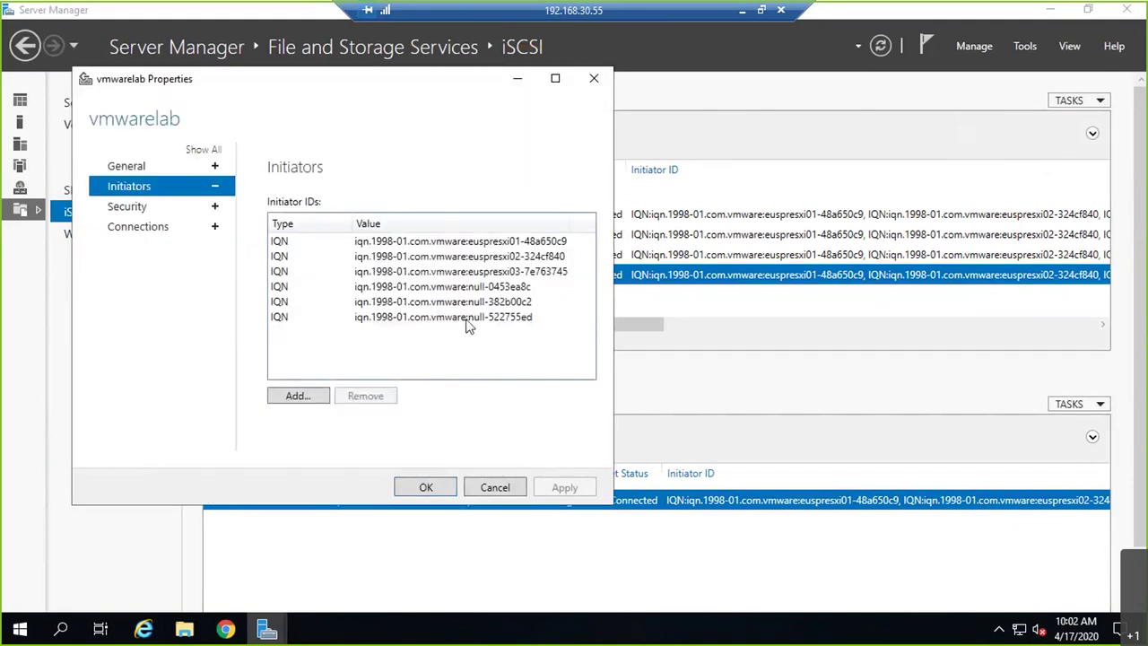
pyautogui.click(491, 287)
pyautogui.click(366, 393)
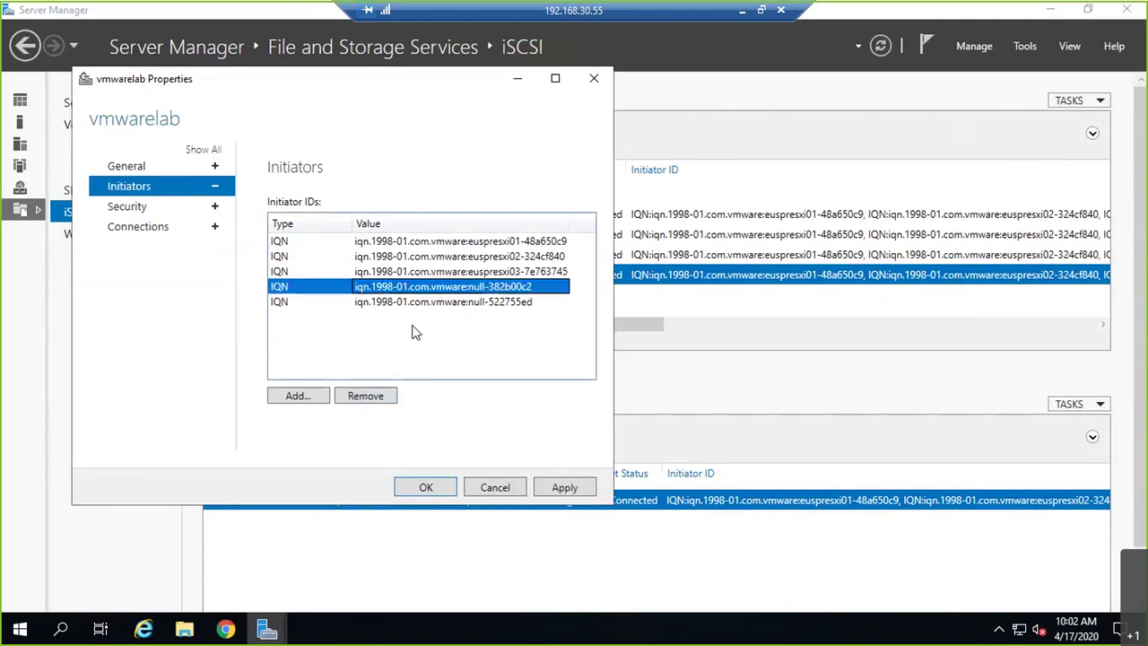
pyautogui.click(381, 397)
pyautogui.click(423, 287)
pyautogui.click(381, 396)
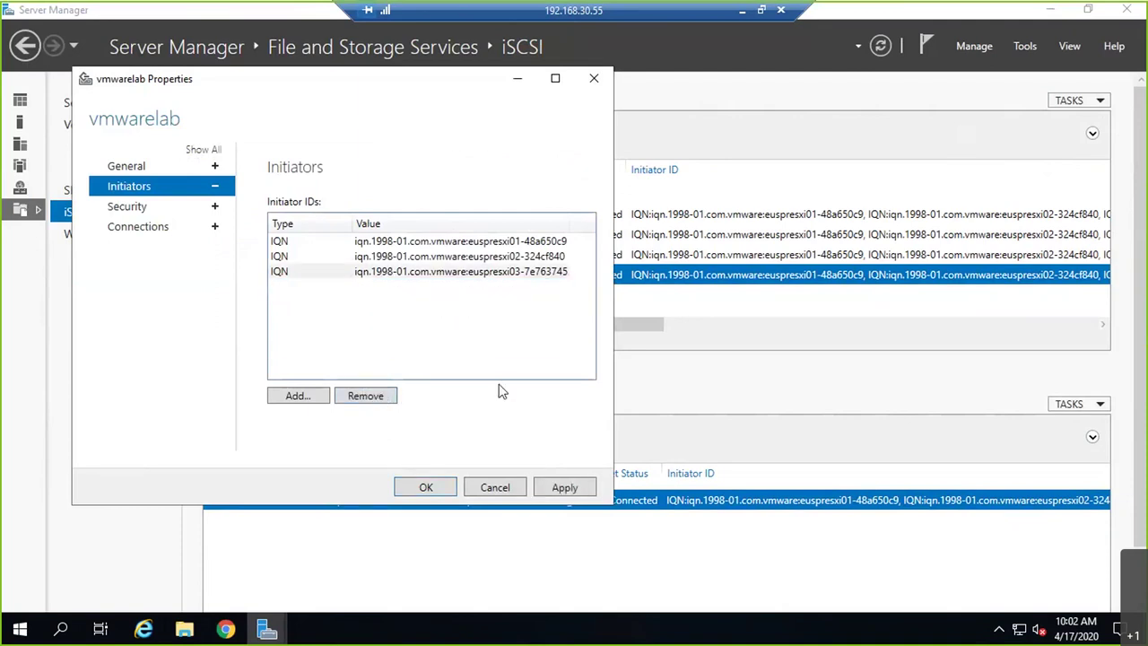
pyautogui.click(535, 486)
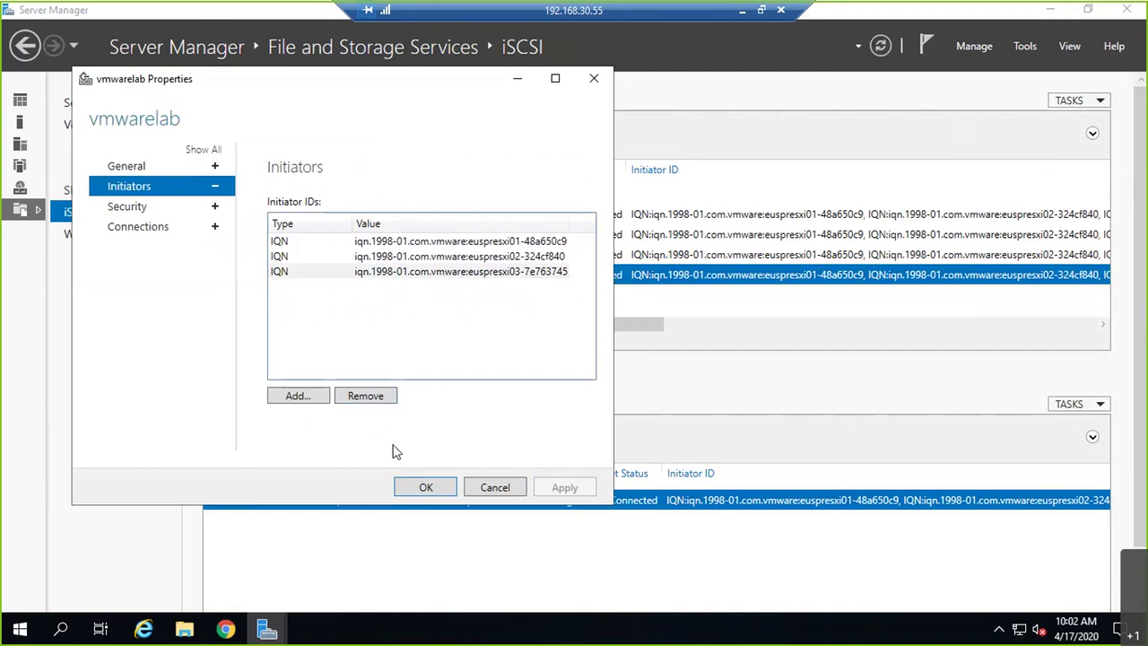
# - Review the target's Security, Connections and General pages, then close with OK
pyautogui.click(170, 207)
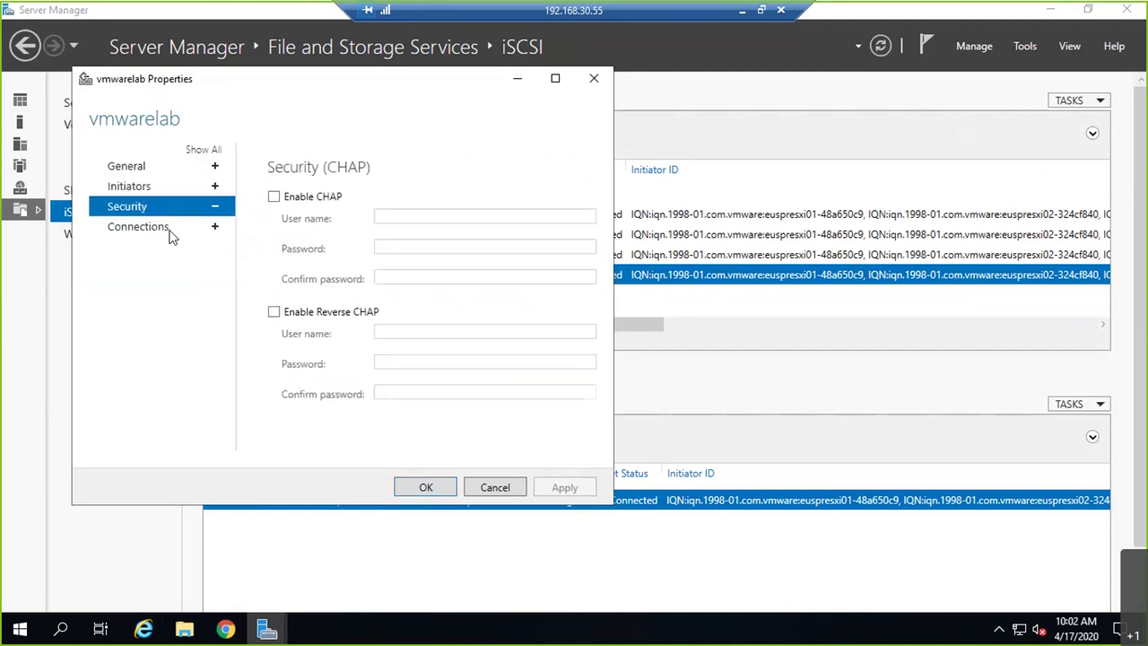
pyautogui.click(170, 226)
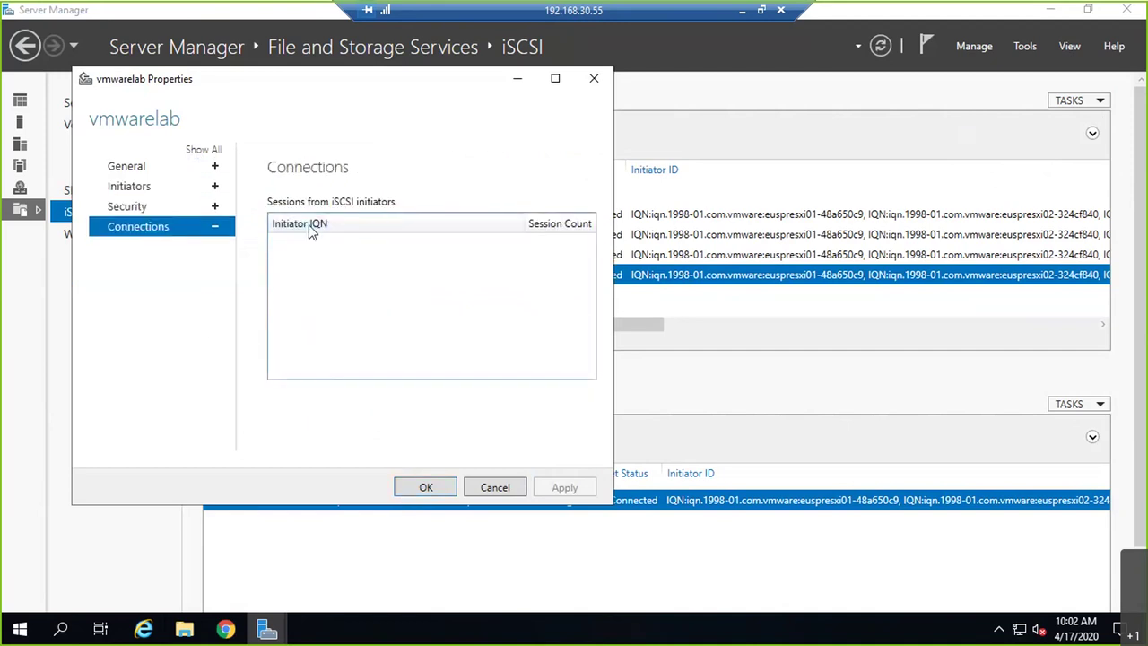
pyautogui.click(126, 166)
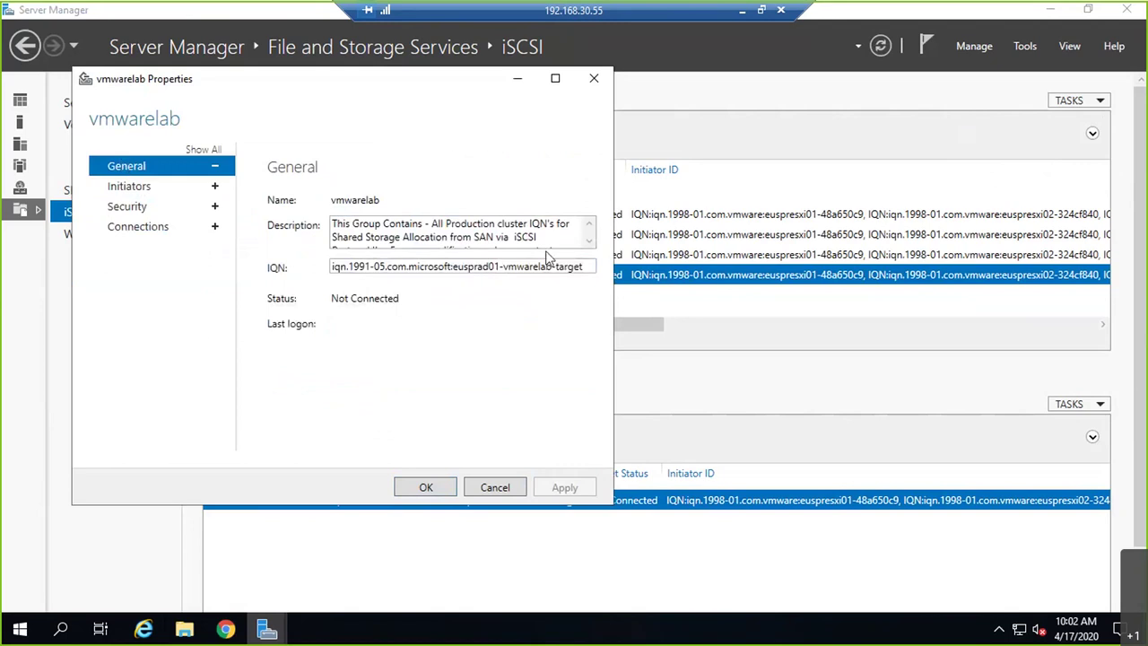
pyautogui.click(425, 487)
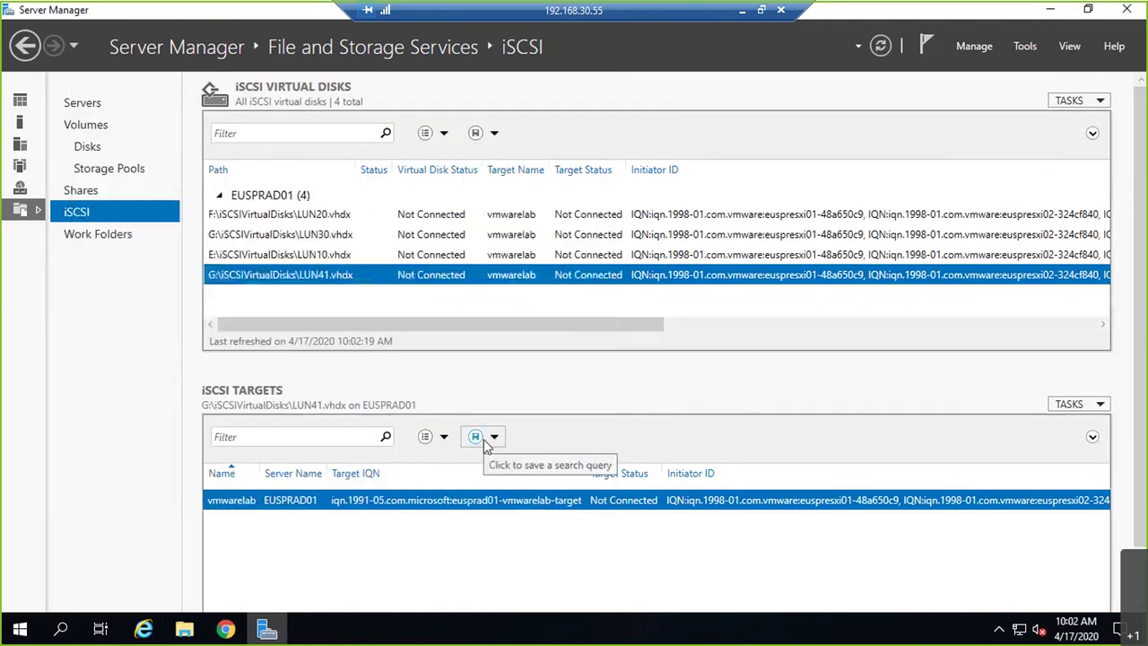
# - Refresh Server Manager's iSCSI data, then switch back to vSphere Client in Chrome
pyautogui.click(885, 47)
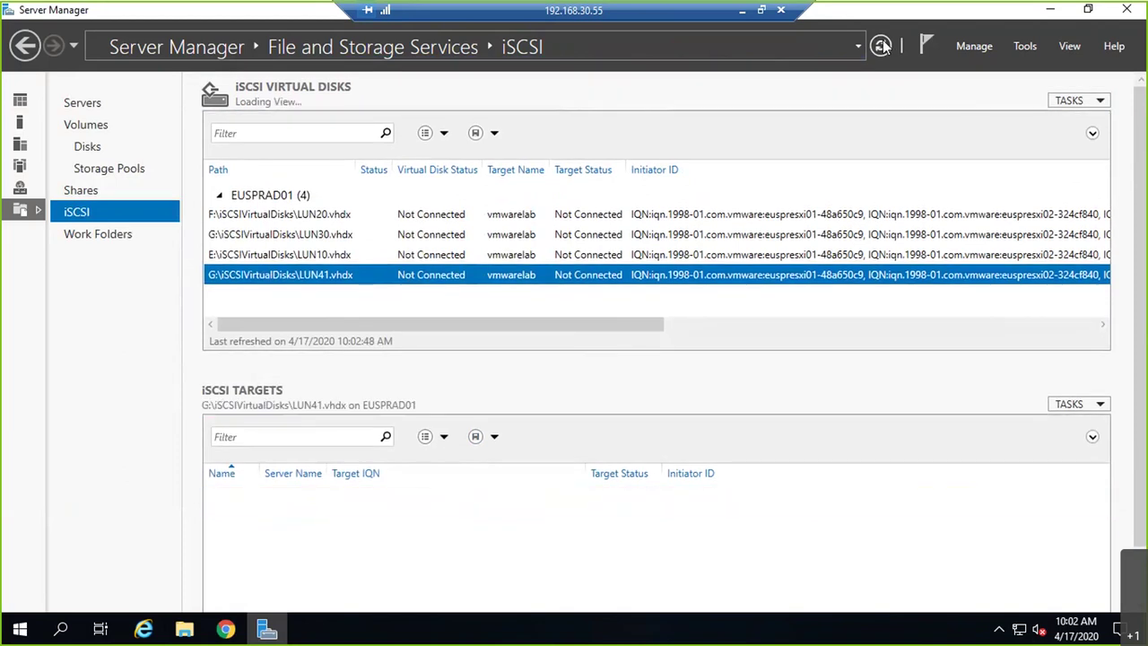
pyautogui.click(750, 14)
pyautogui.click(1042, 371)
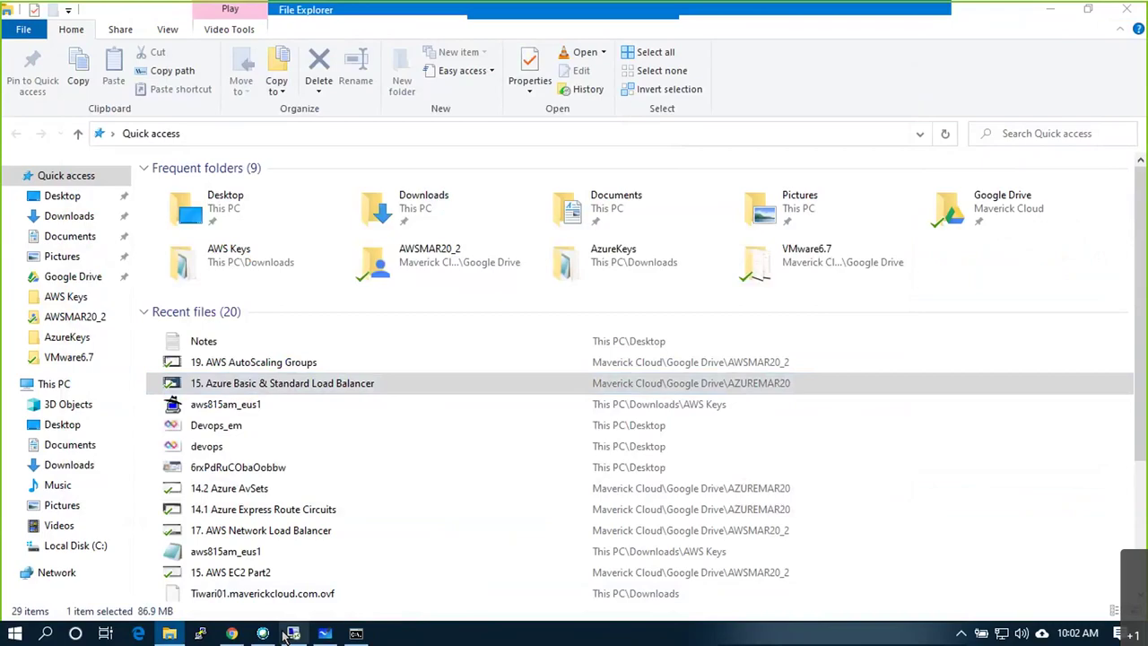
pyautogui.click(287, 634)
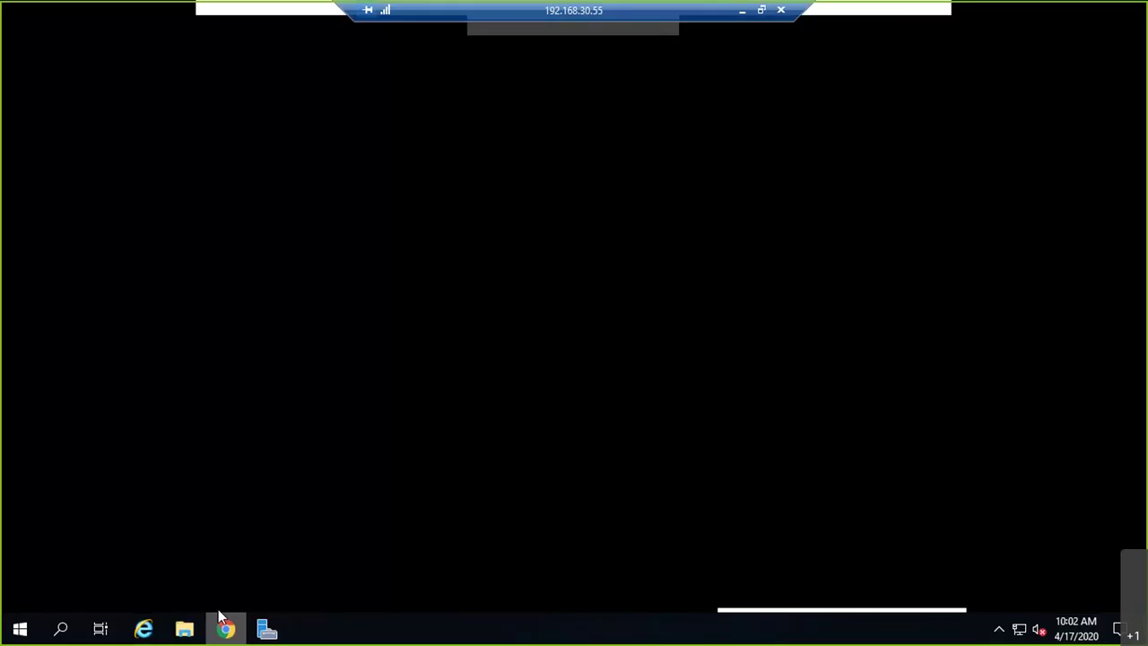
pyautogui.click(224, 628)
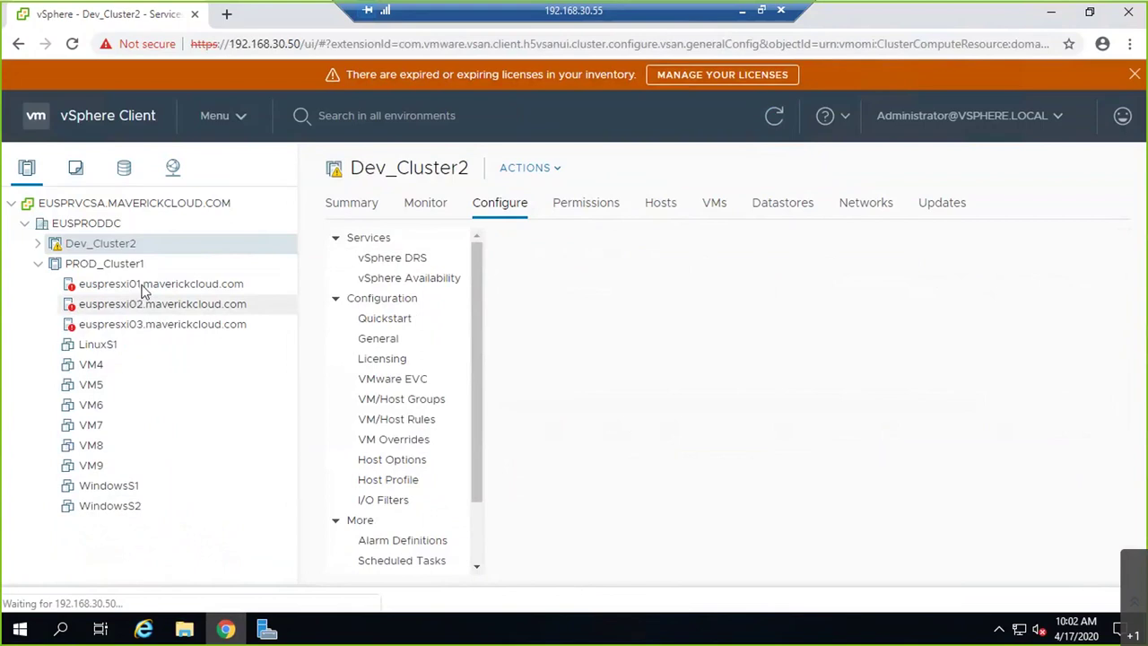
# - On euspresxi01, view vmhba65's devices, refresh, and rescan for storage devices and VMFS volumes
pyautogui.click(135, 285)
pyautogui.click(735, 334)
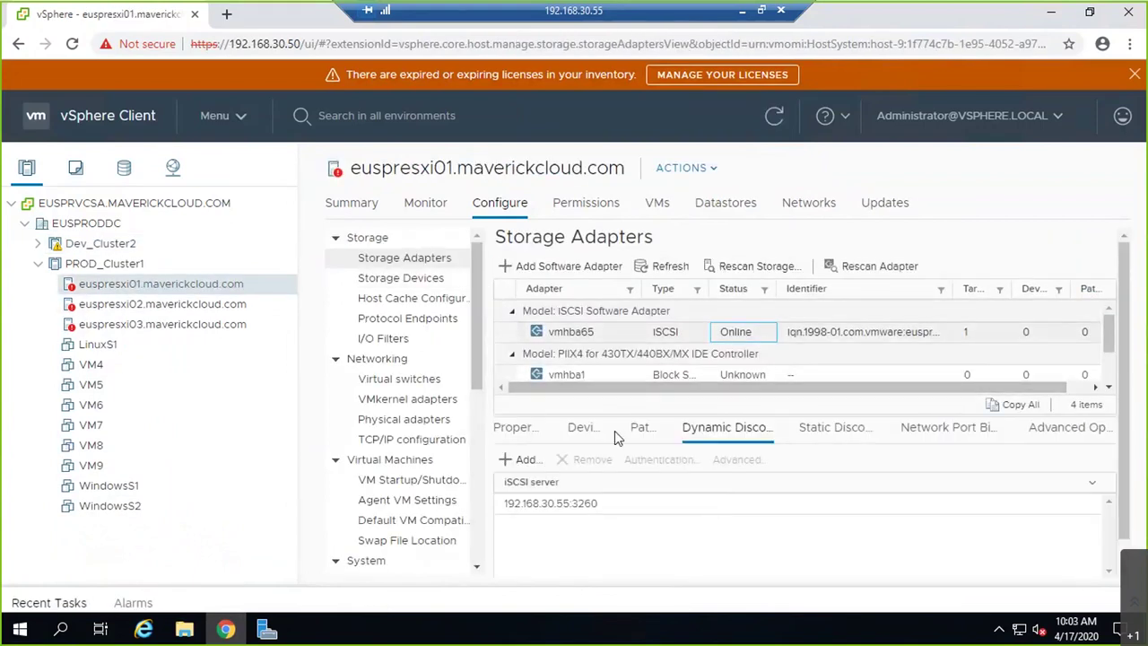
pyautogui.click(585, 431)
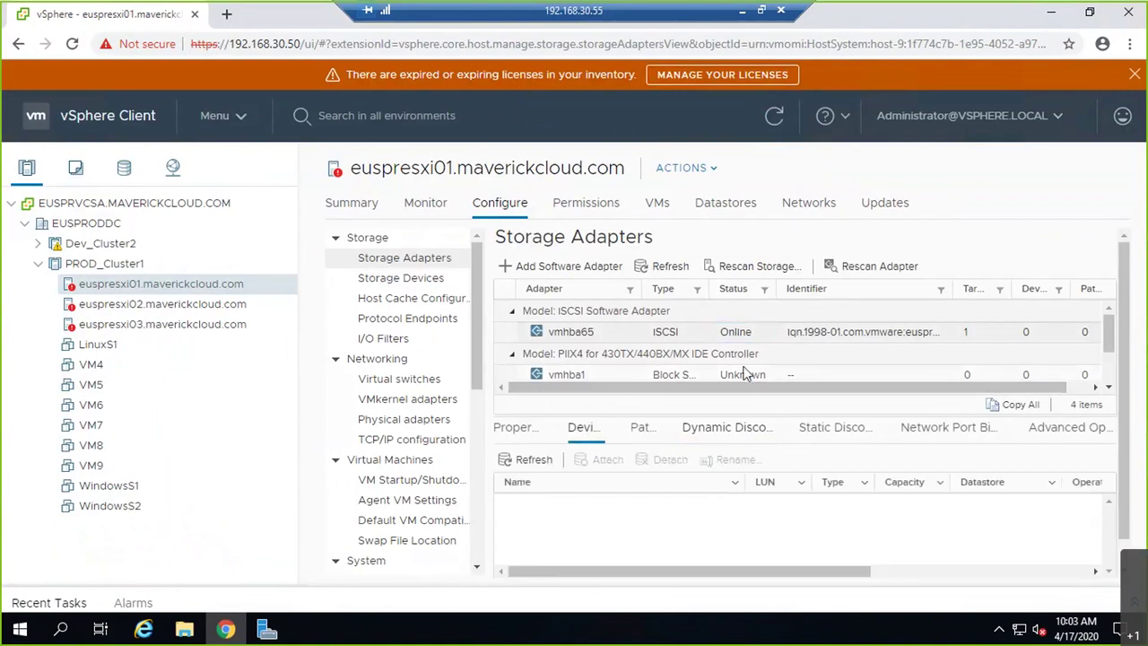
pyautogui.click(655, 270)
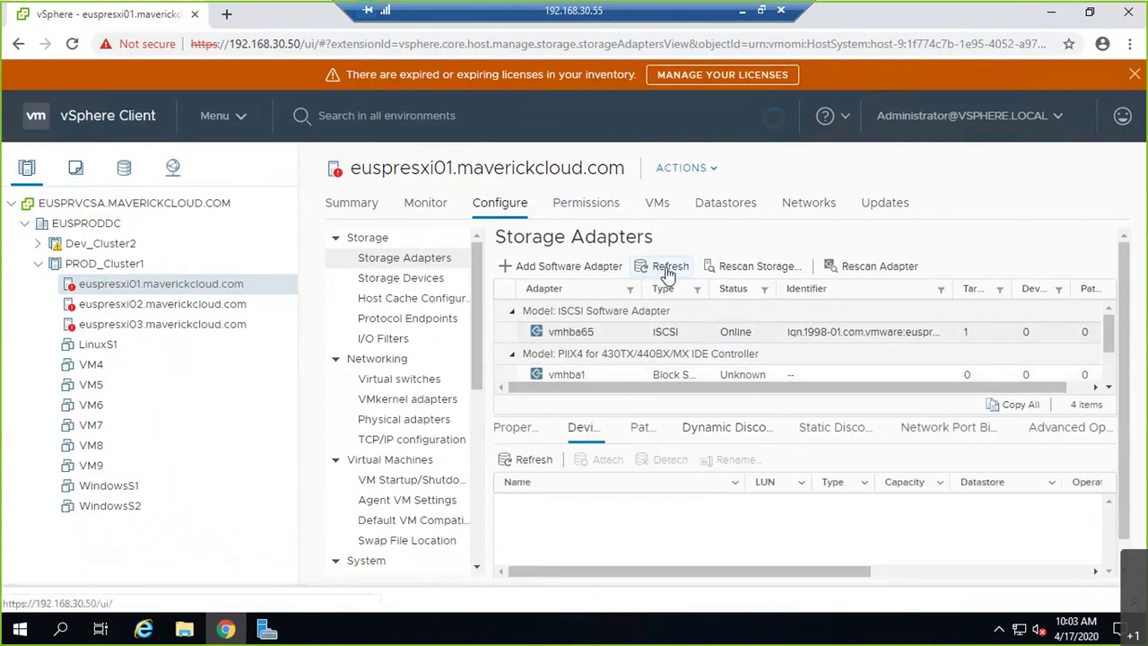
pyautogui.click(759, 266)
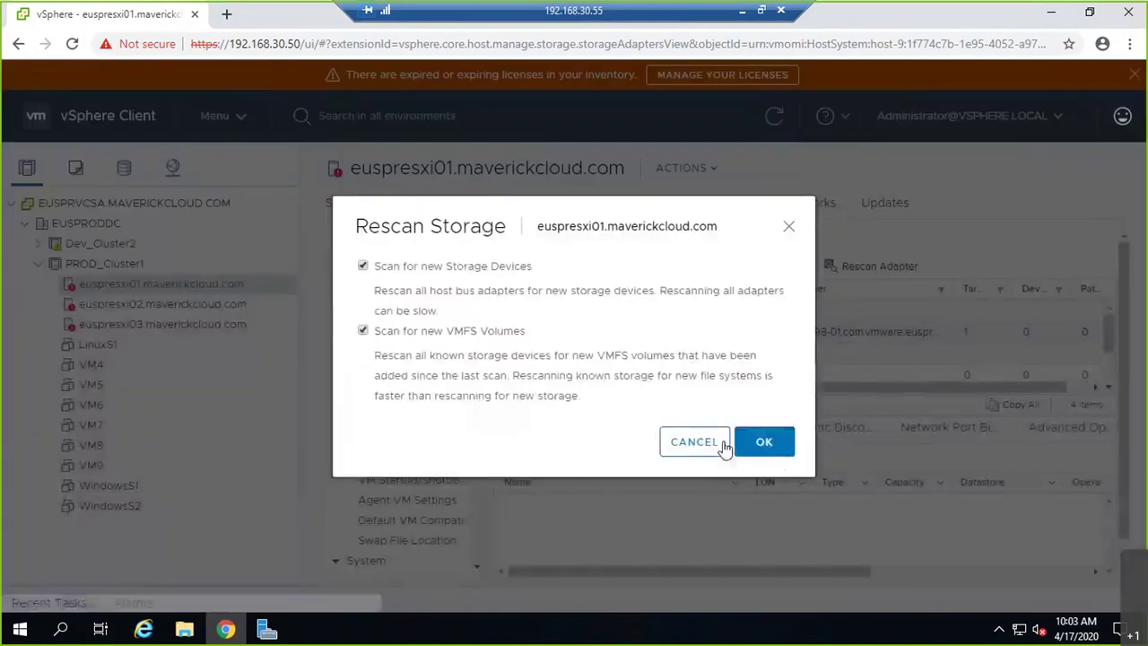
pyautogui.click(764, 442)
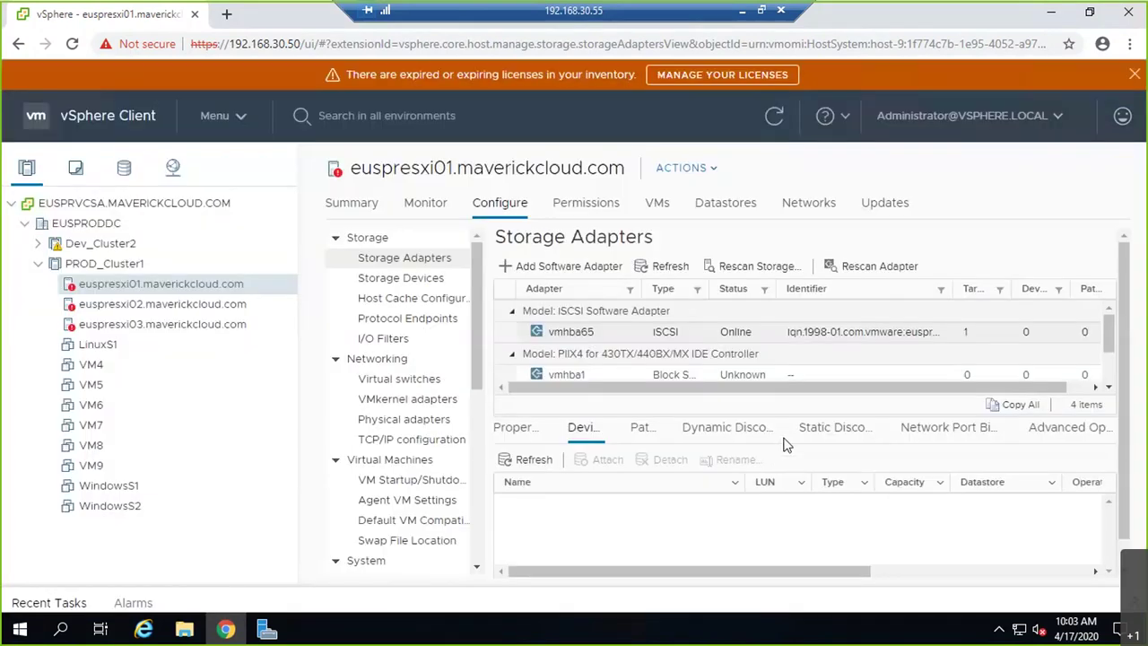
# - Select vmhba65's iSCSI name in Properties, then refresh its still-empty Devices list
pyautogui.rightClick(827, 333)
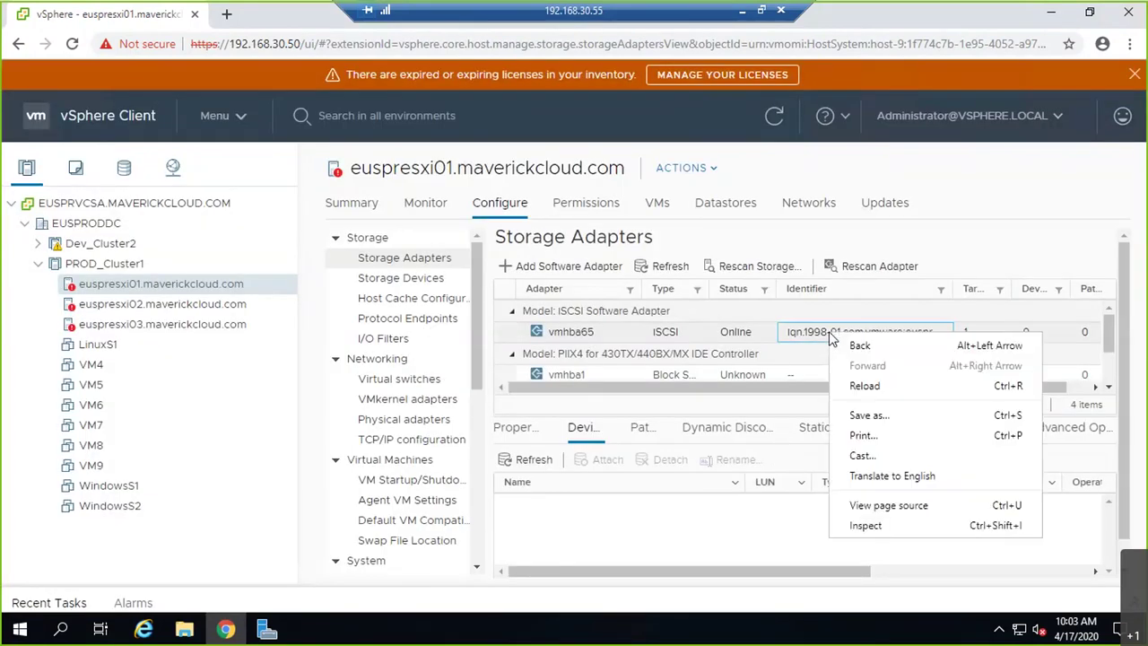
pyautogui.click(585, 332)
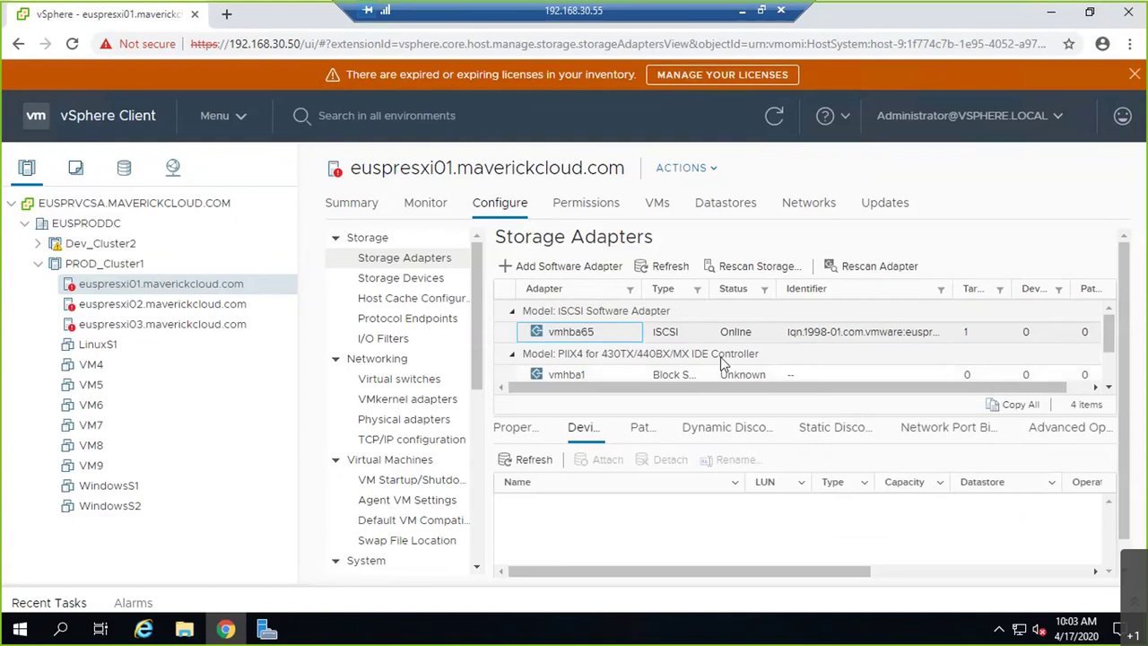
pyautogui.click(518, 427)
pyautogui.scroll(-1, 910, 527)
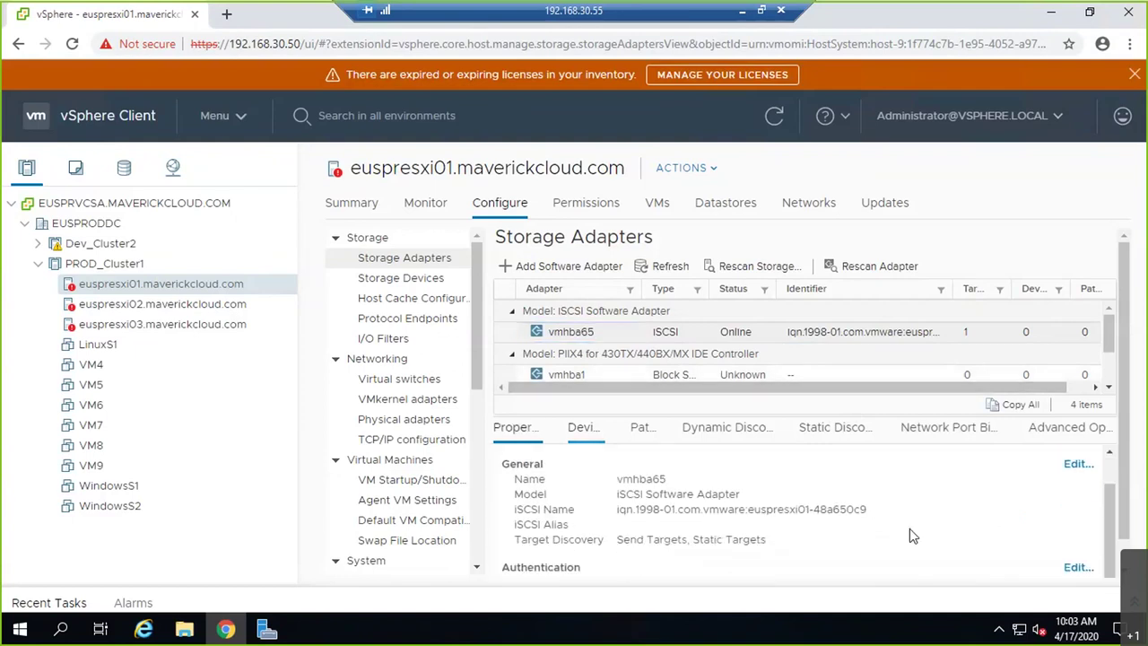
pyautogui.moveTo(869, 508); pyautogui.dragTo(626, 510)
pyautogui.scroll(-1, 909, 527)
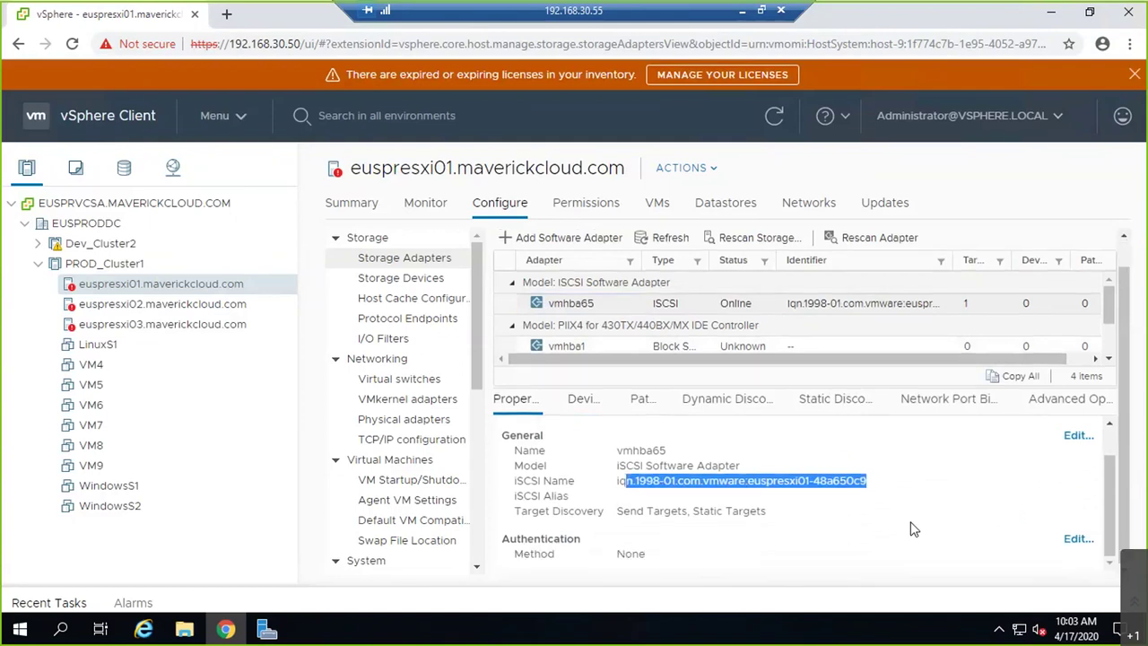
pyautogui.scroll(1, 910, 527)
pyautogui.click(584, 398)
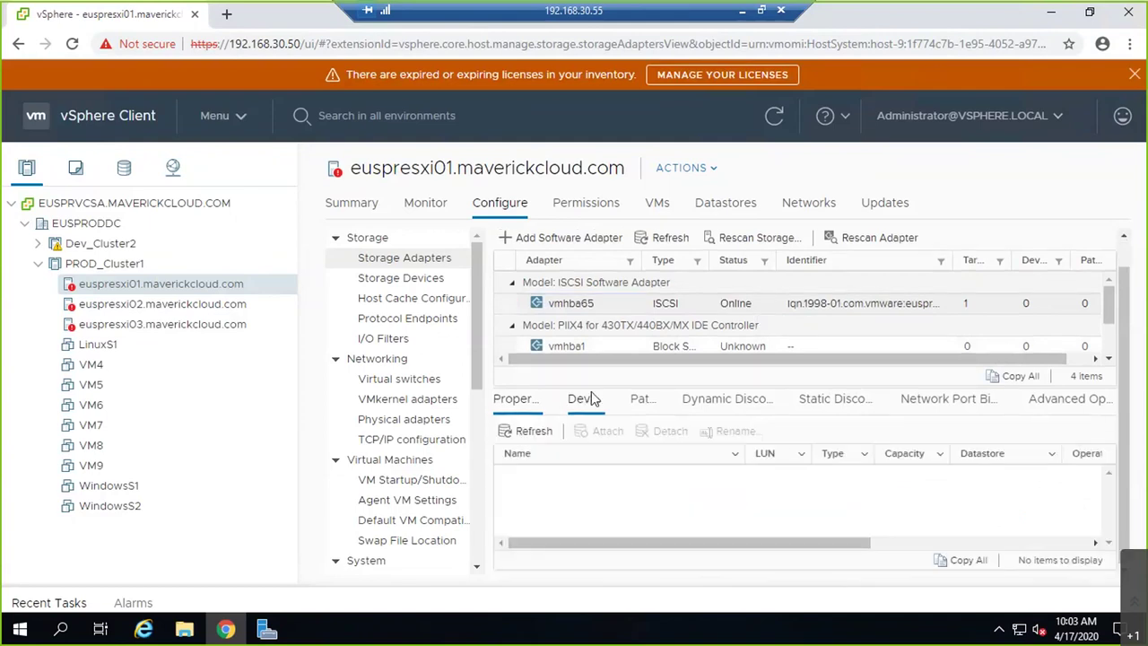
pyautogui.click(516, 436)
pyautogui.click(37, 265)
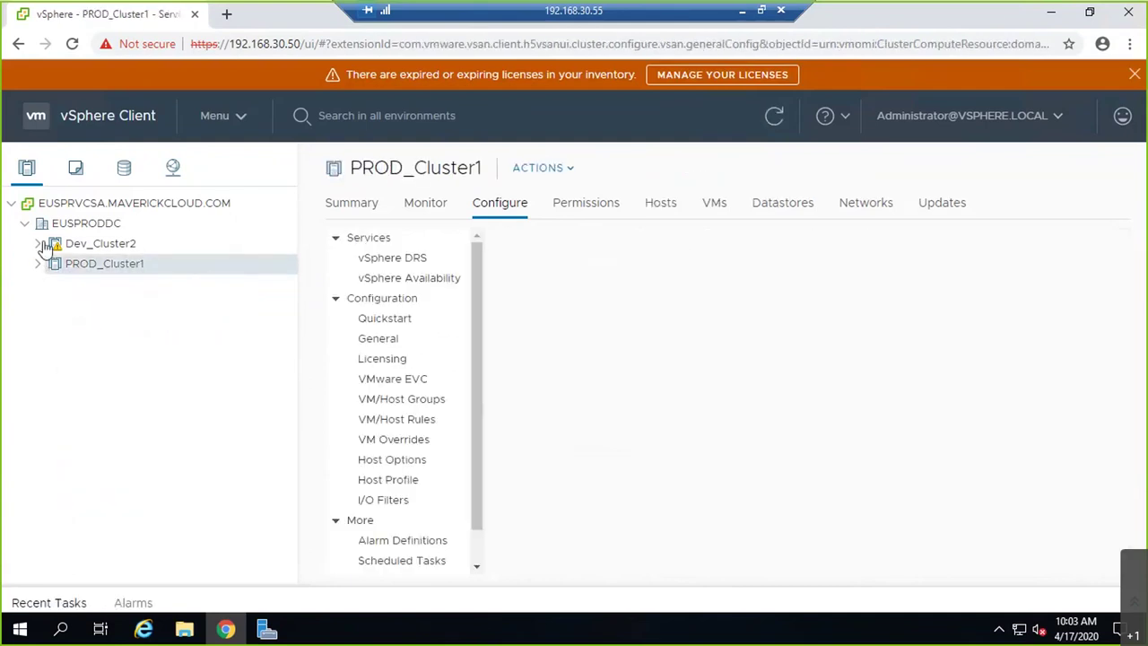
pyautogui.click(38, 243)
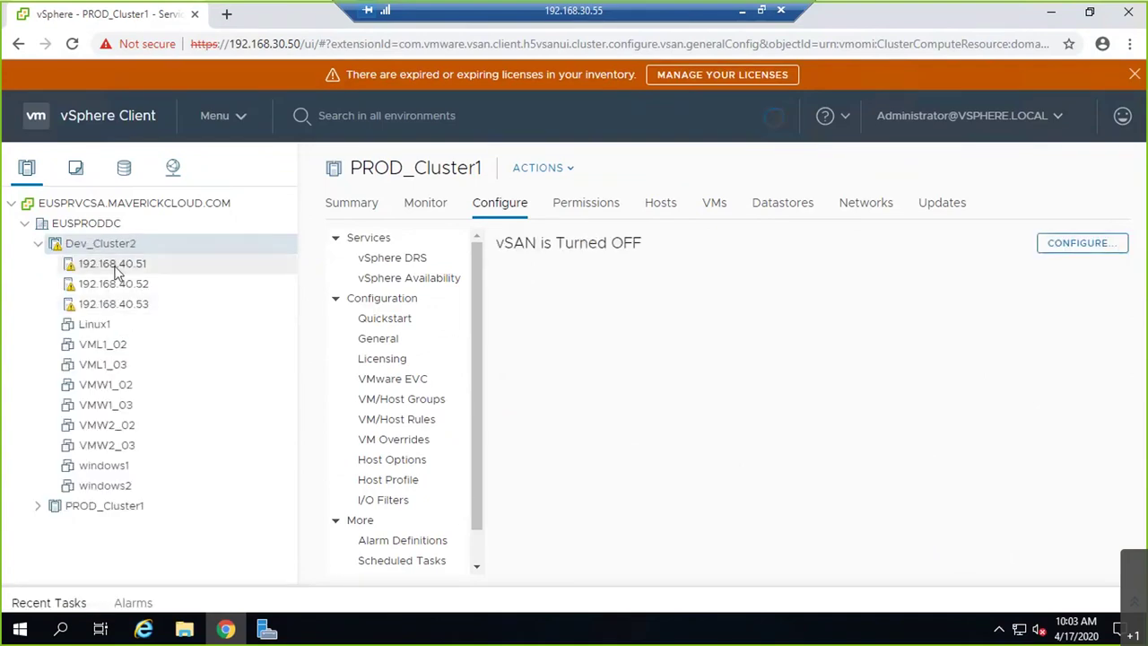
pyautogui.click(115, 271)
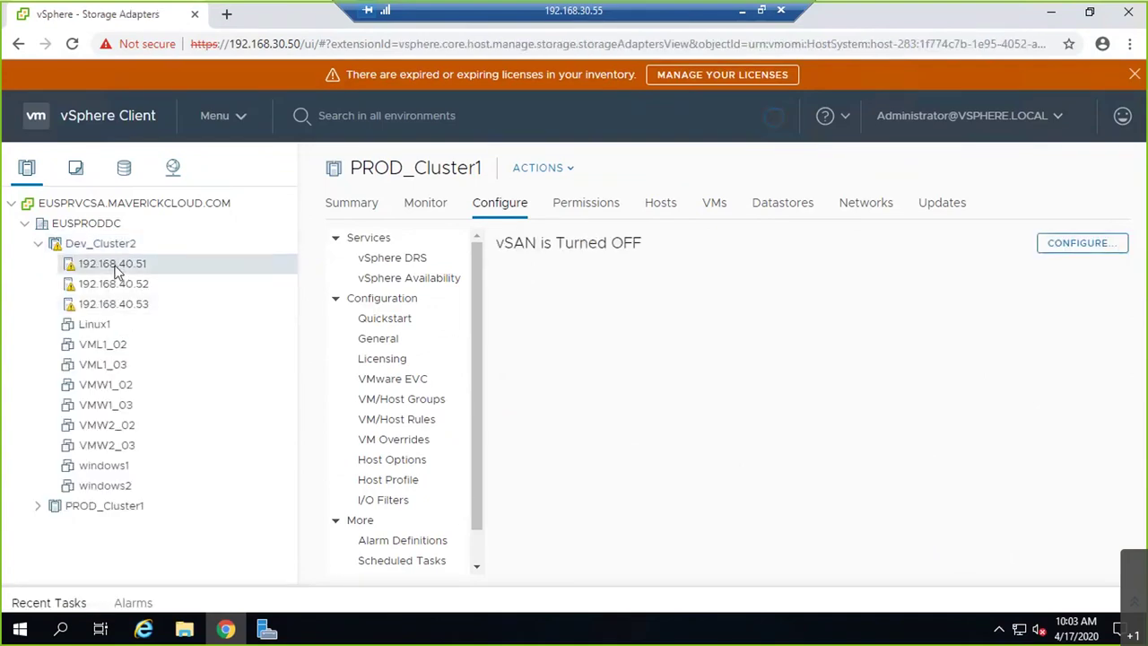
pyautogui.click(760, 336)
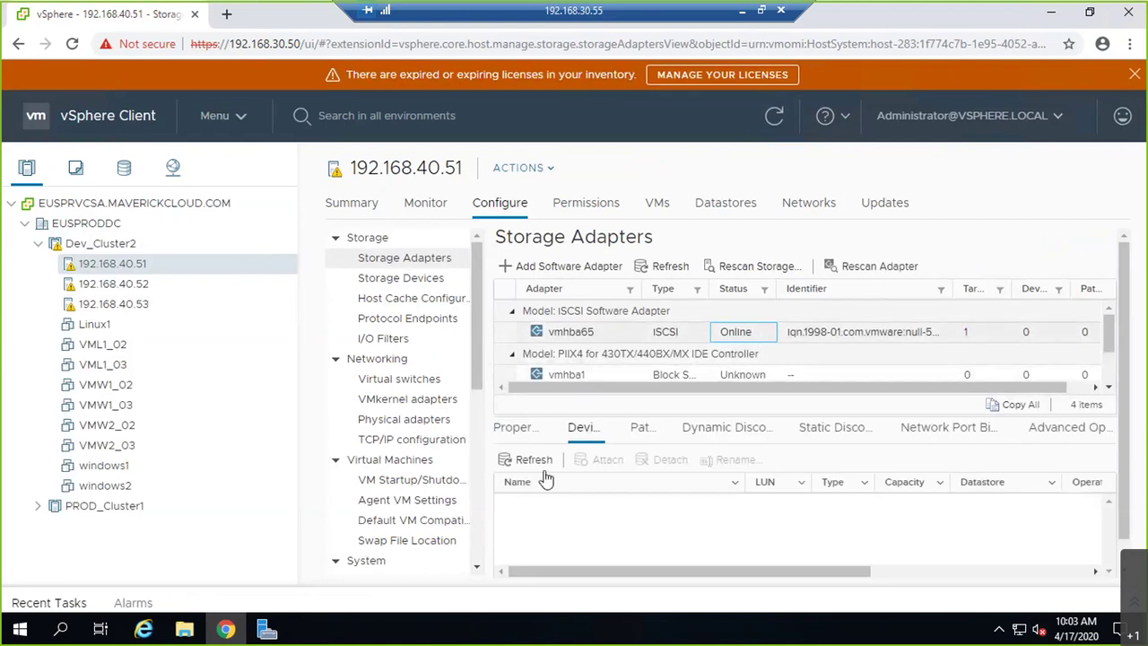
pyautogui.click(37, 243)
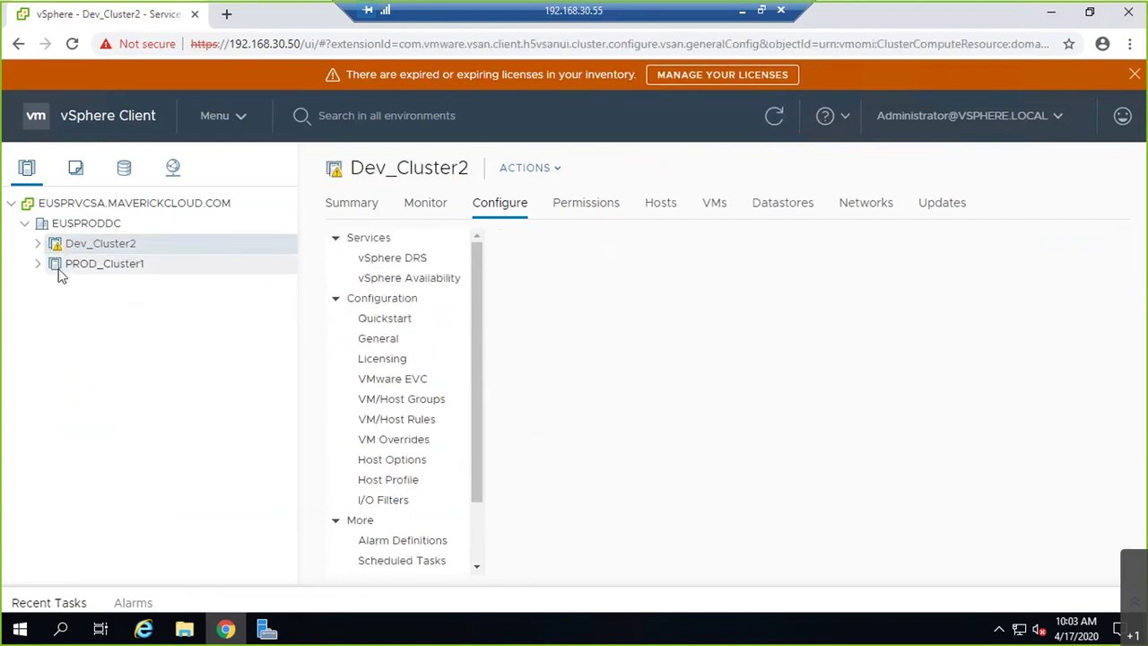
pyautogui.click(37, 263)
pyautogui.click(208, 286)
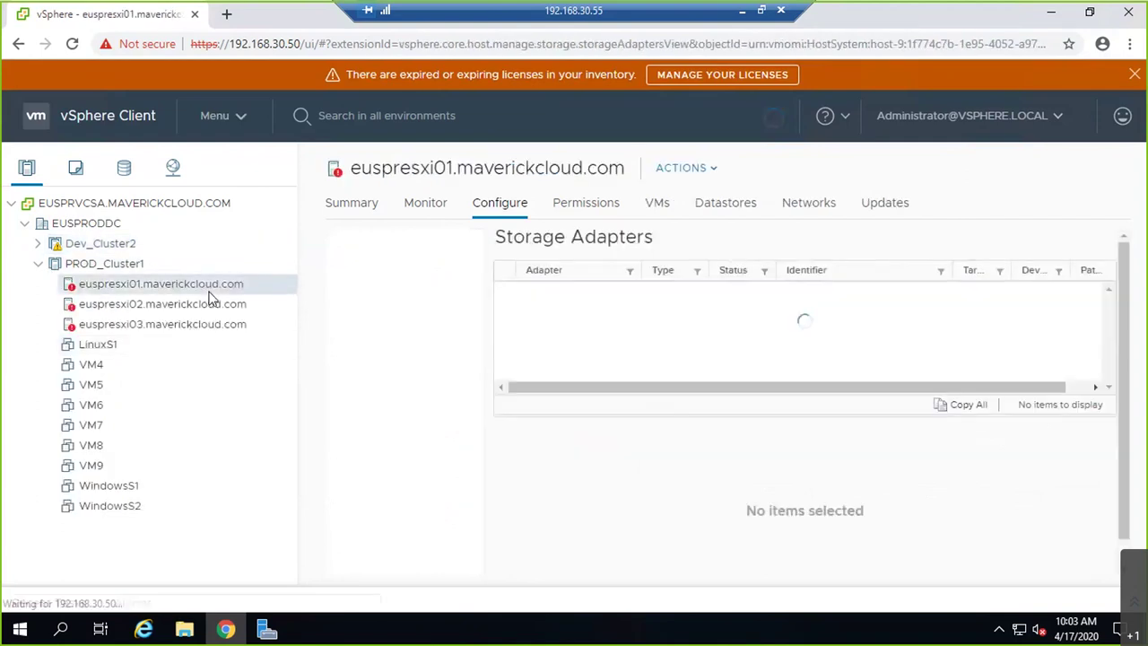
pyautogui.click(572, 332)
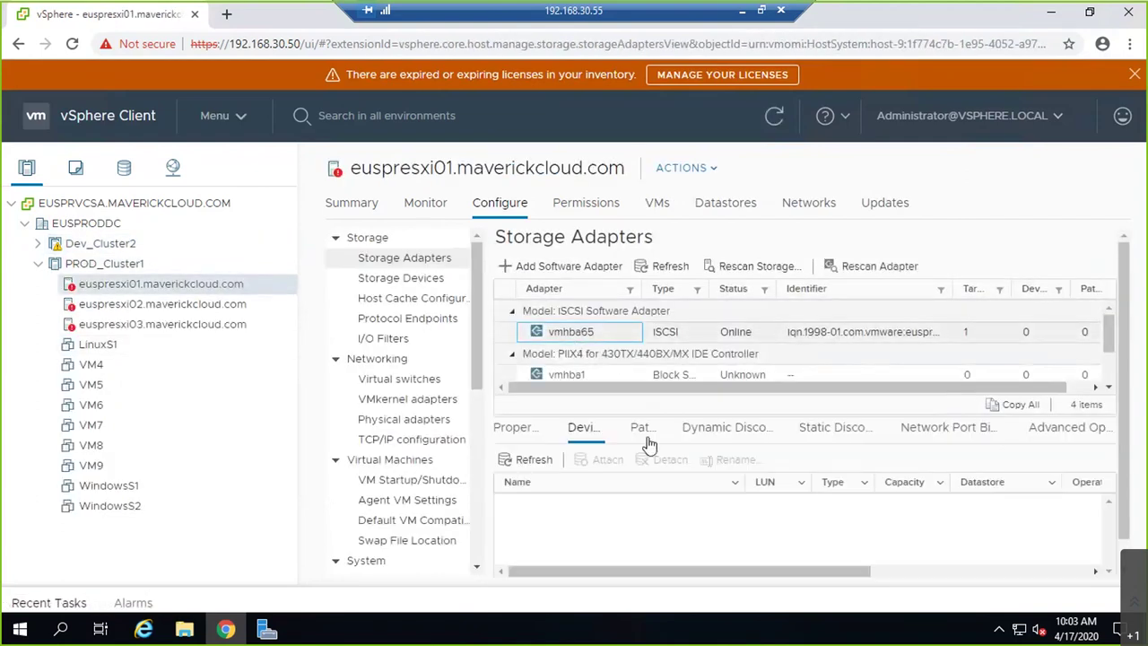
pyautogui.click(647, 440)
# - Remove the 192.168.30.55:3260 dynamic discovery server from euspresxi01's adapter and rescan storage
pyautogui.click(741, 444)
pyautogui.click(597, 504)
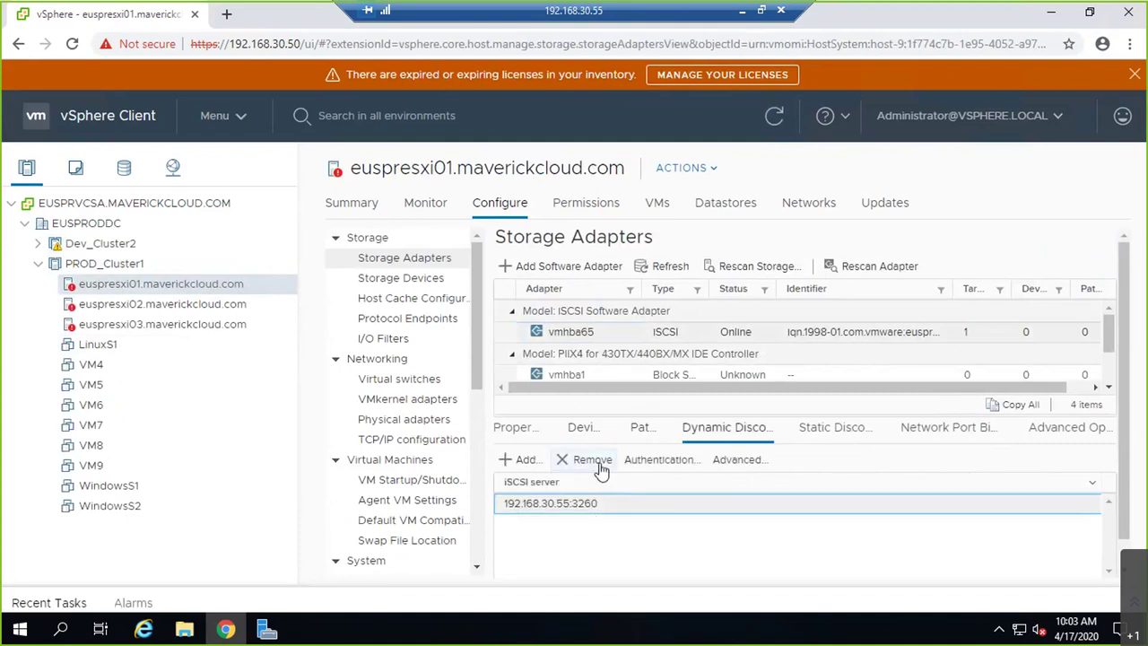
pyautogui.click(599, 464)
pyautogui.click(743, 395)
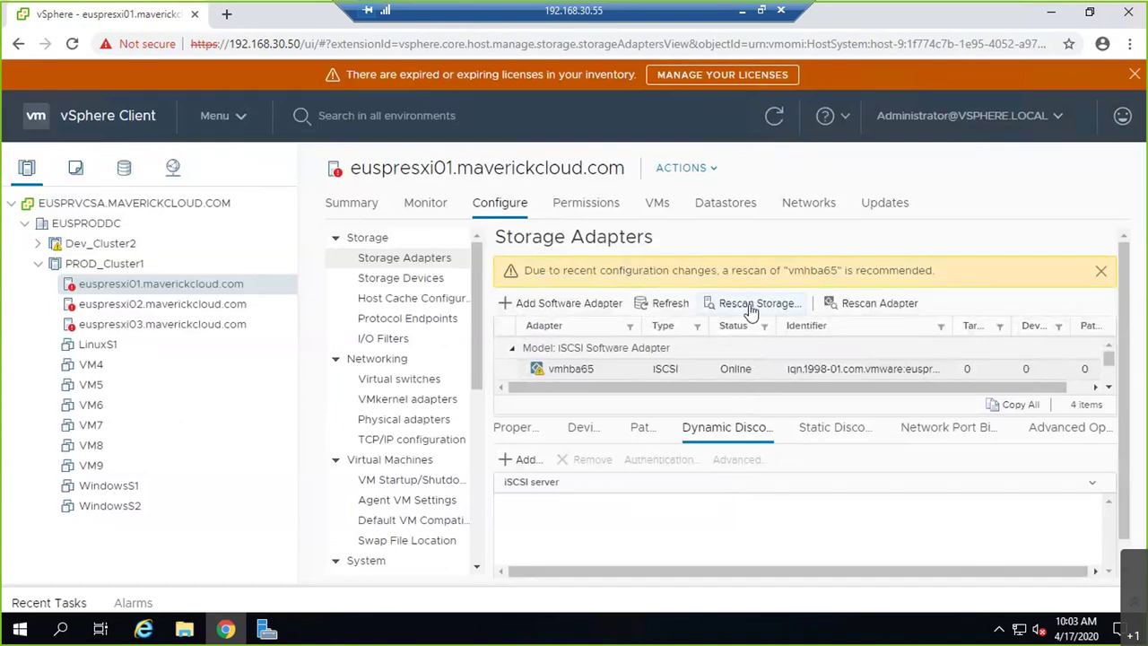
pyautogui.click(776, 312)
pyautogui.click(788, 450)
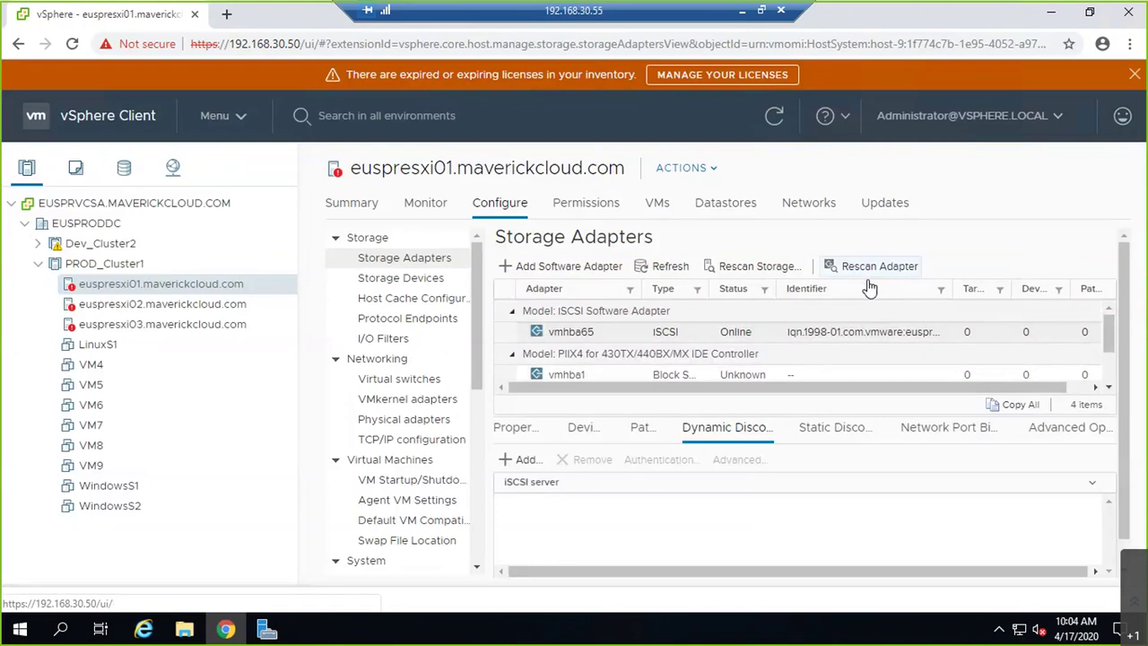
# - Re-add 192.168.30.55 as a send target and rescan vmhba65, checking its devices for LUNs
pyautogui.click(519, 465)
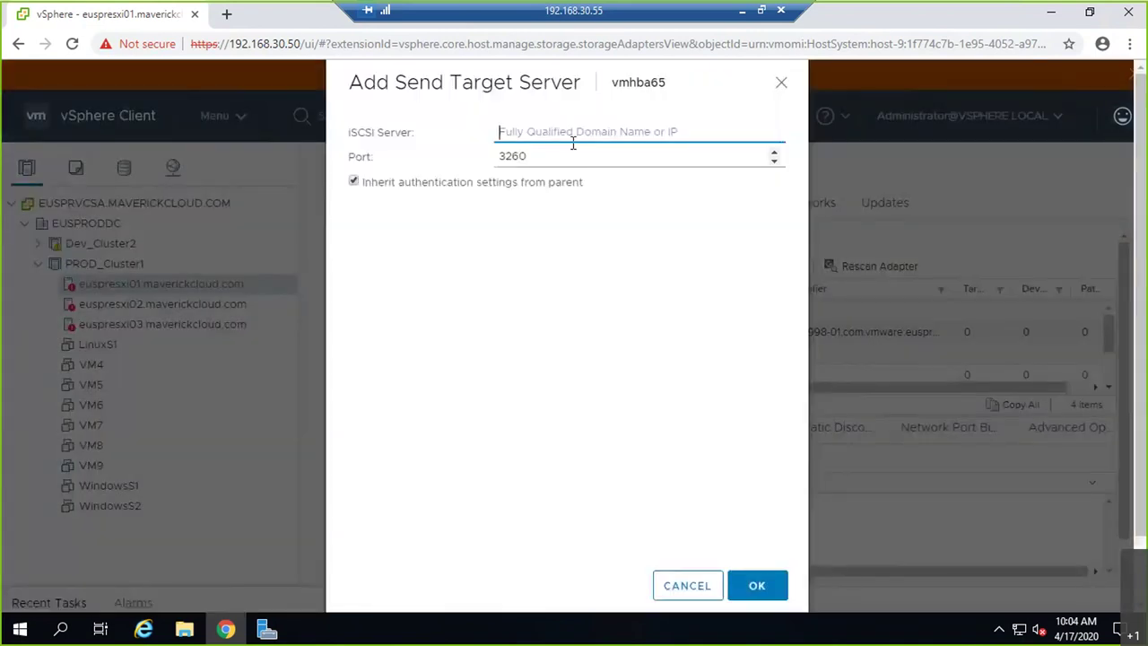
pyautogui.write('192.168.30')
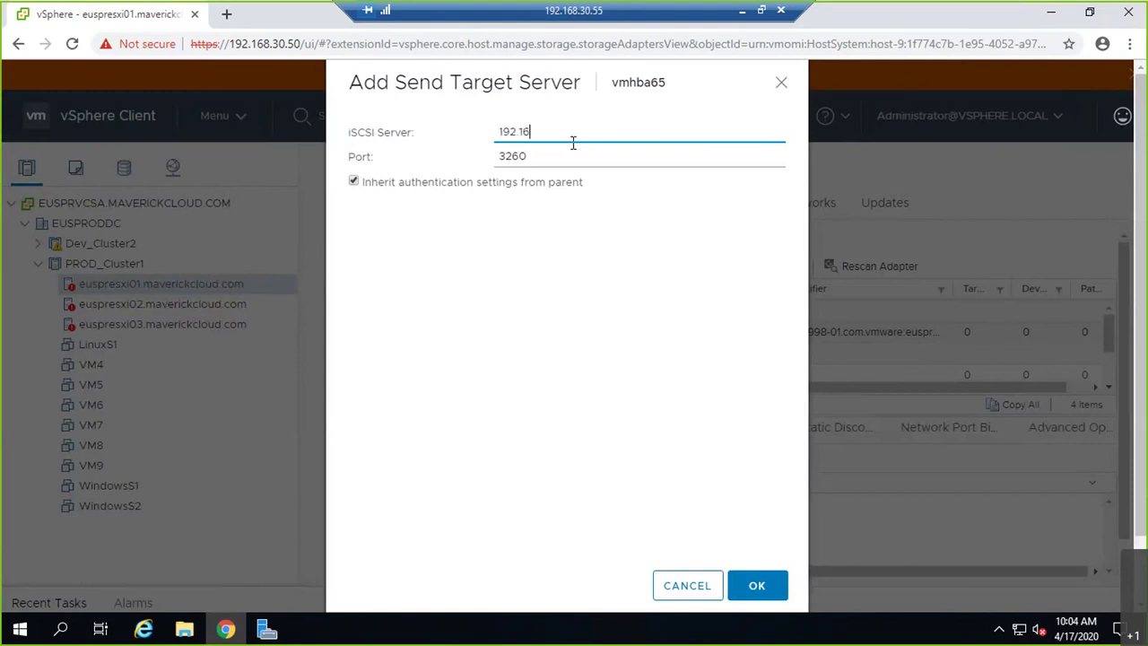
pyautogui.write('.55')
pyautogui.click(766, 596)
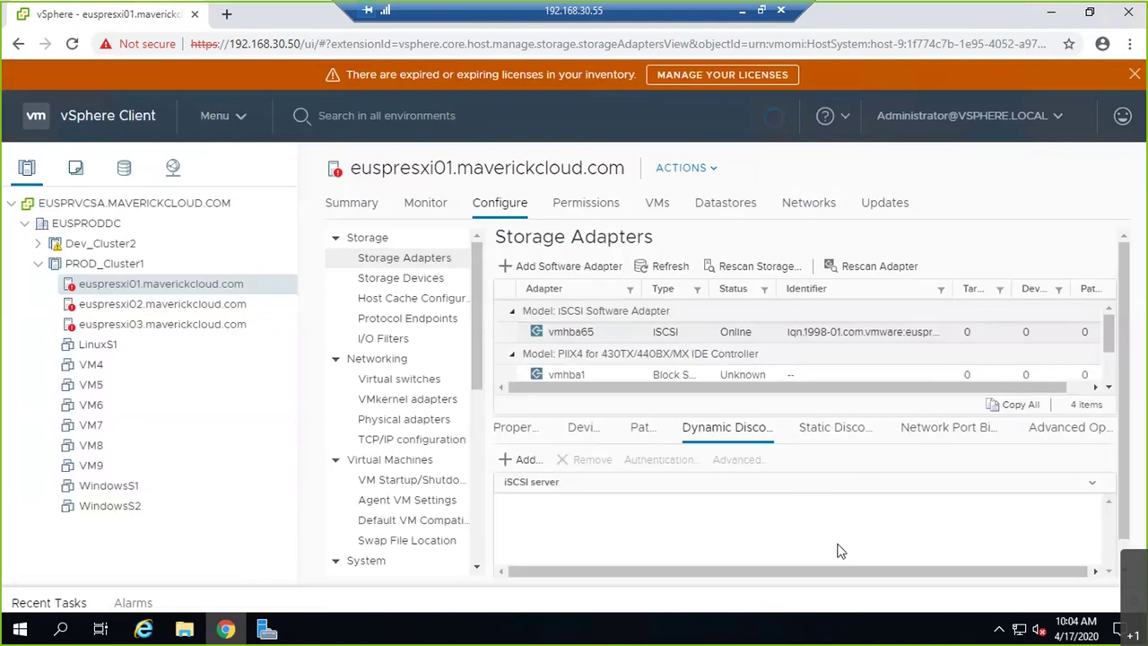
pyautogui.click(866, 308)
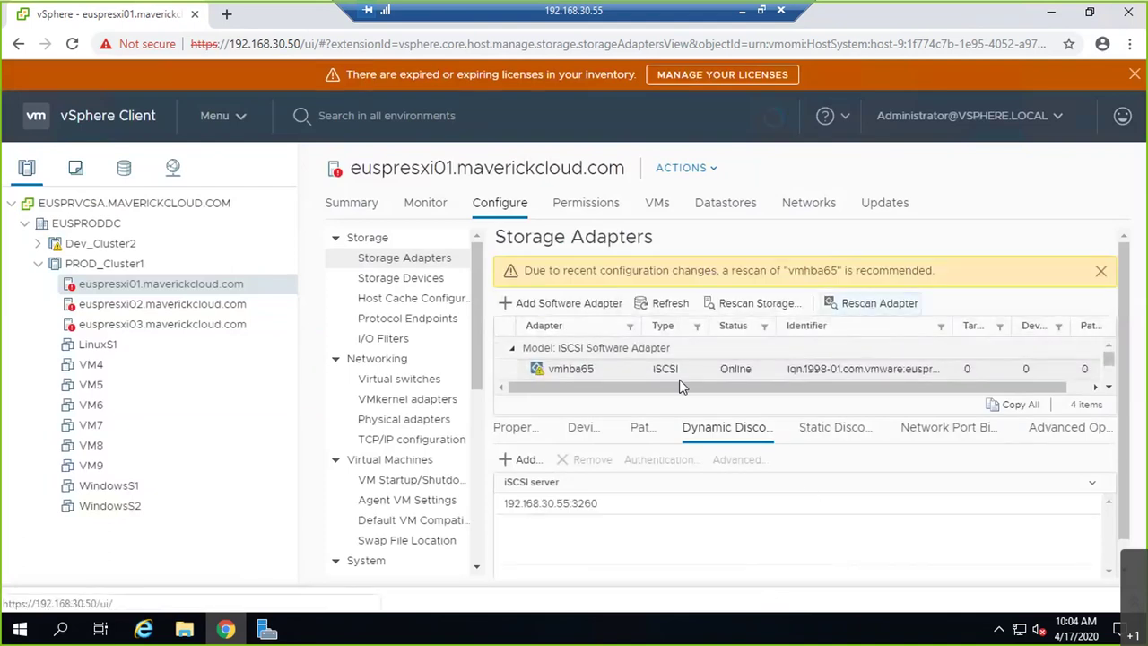
pyautogui.click(584, 428)
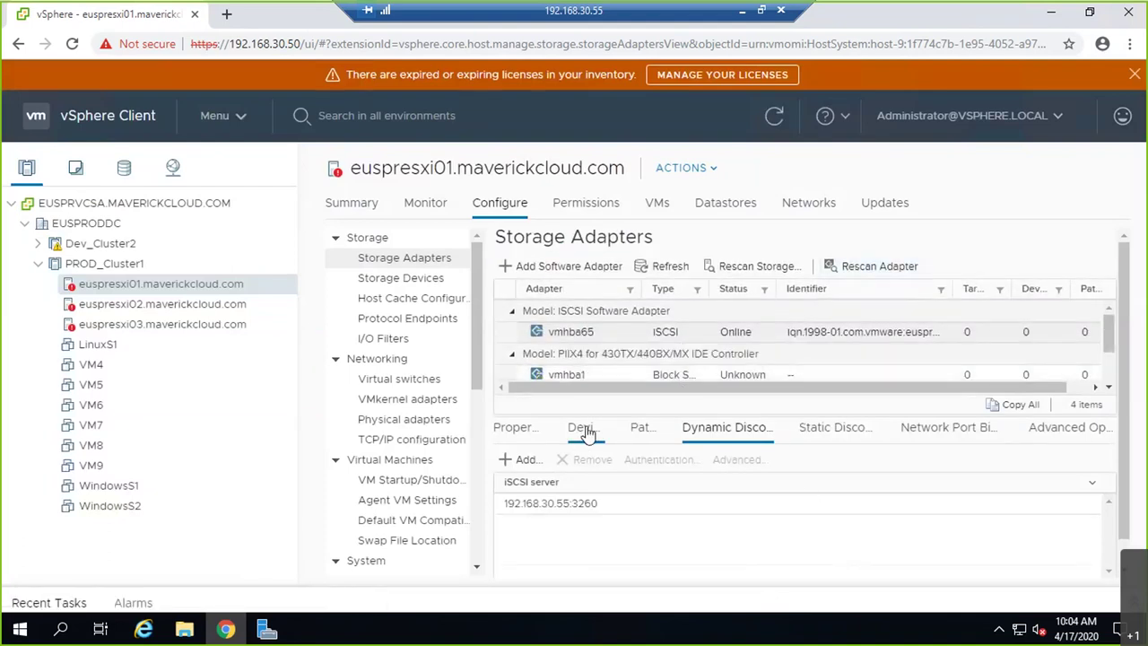
pyautogui.click(879, 267)
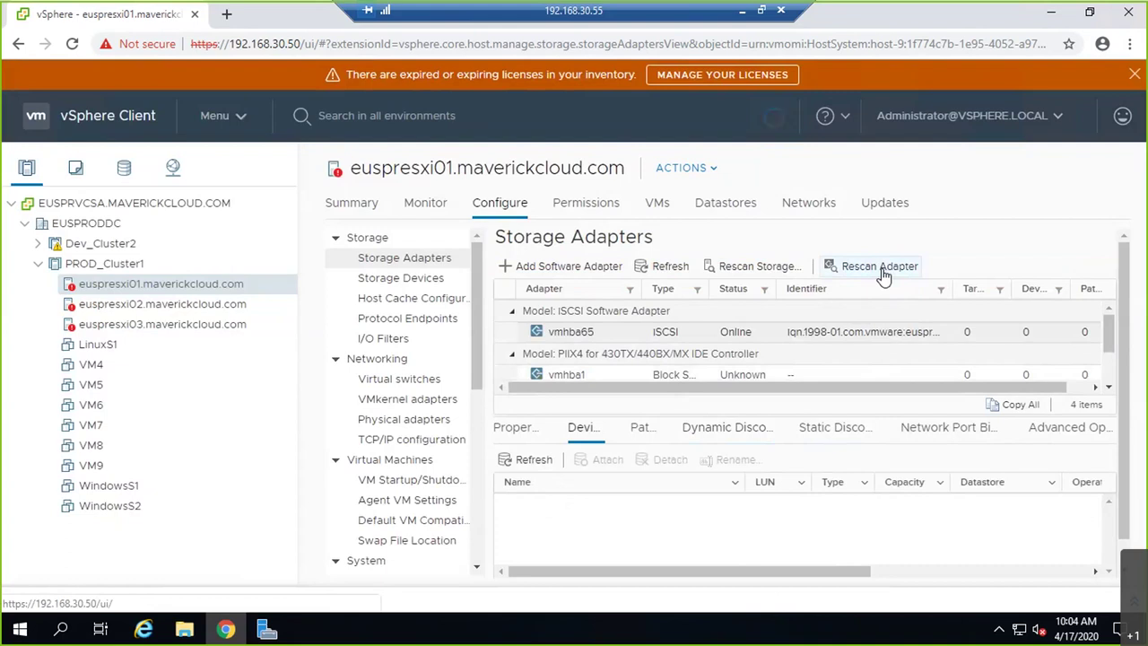
# - Review vmhba65's paths, devices, and dynamic and static discovery targets
pyautogui.click(651, 432)
pyautogui.click(583, 430)
pyautogui.click(725, 429)
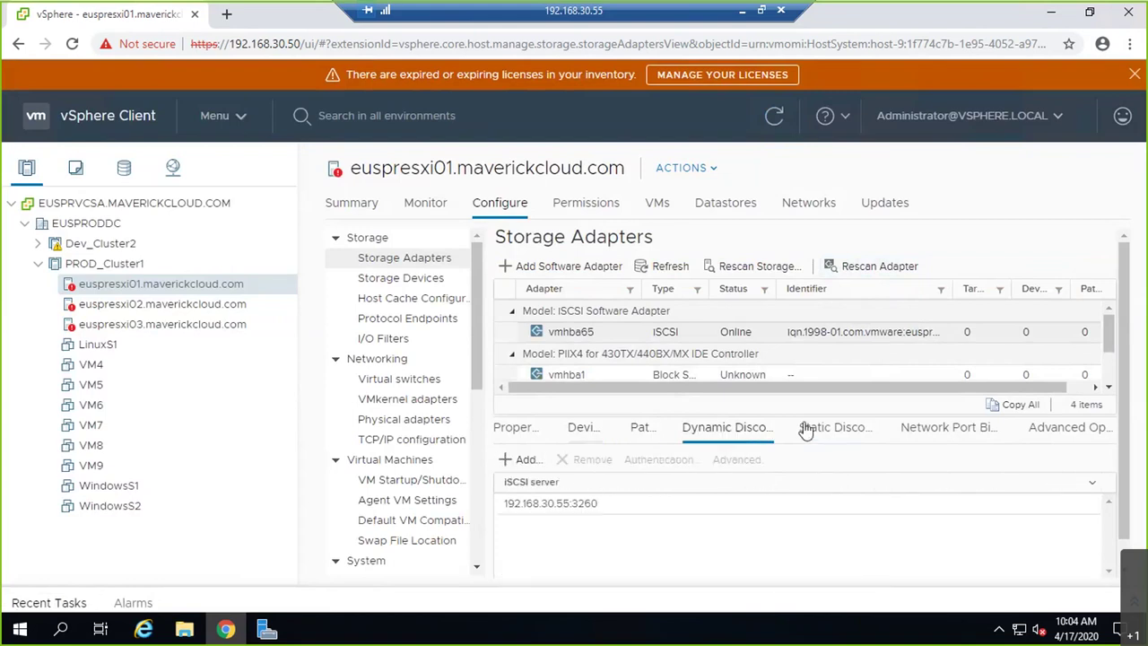
pyautogui.click(805, 431)
pyautogui.click(725, 430)
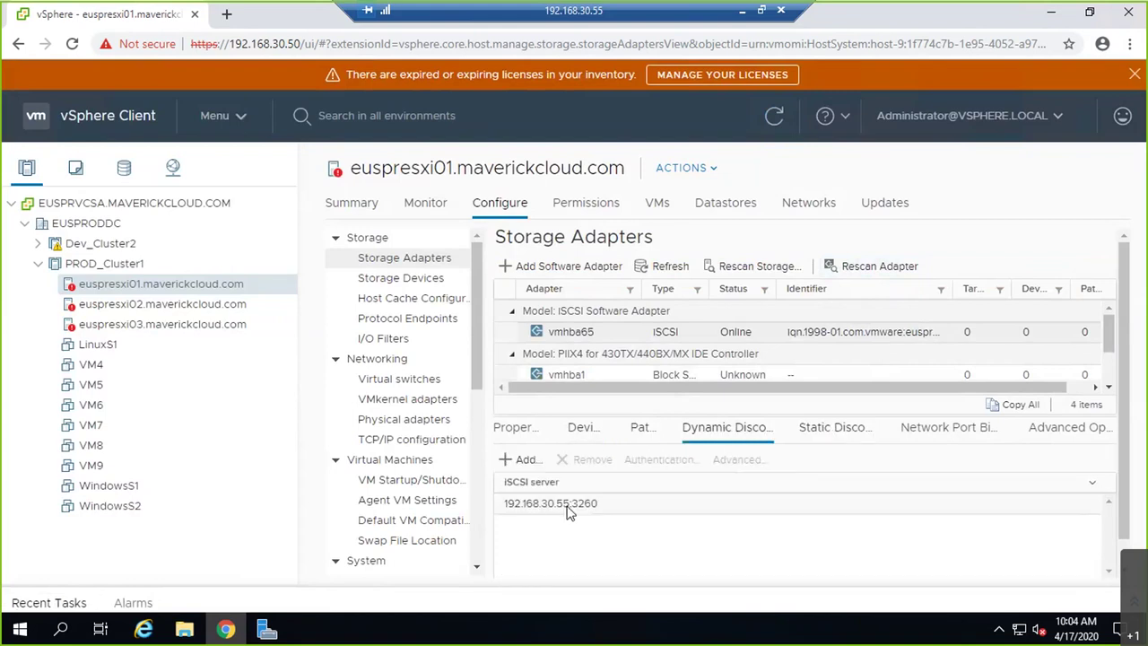
pyautogui.click(589, 434)
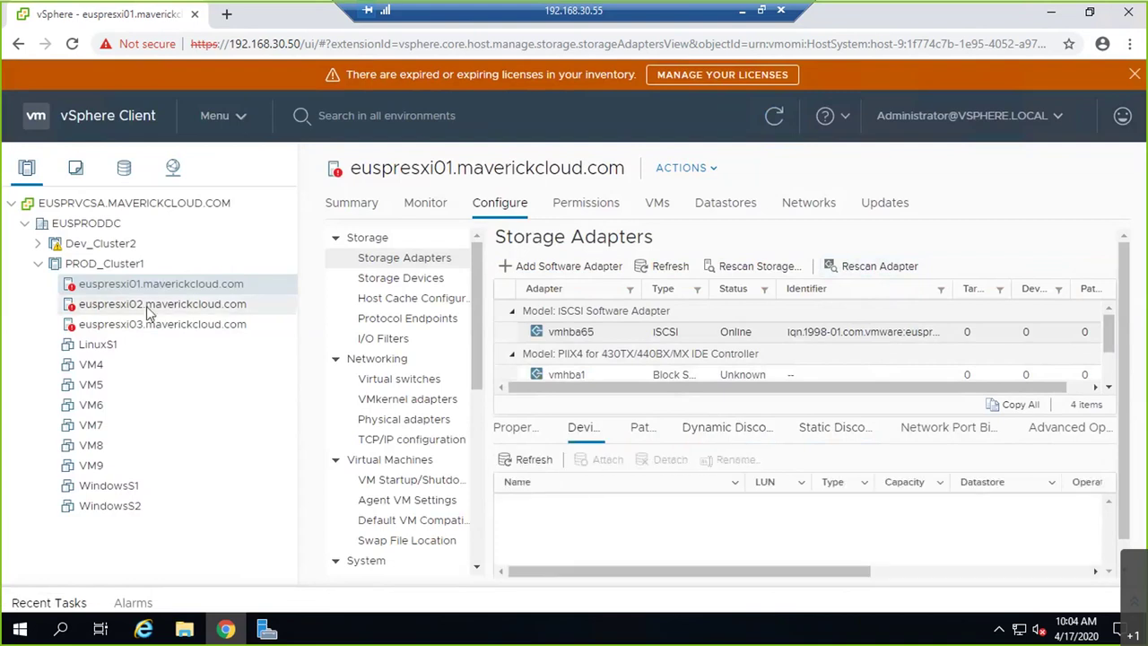
# - Rescan euspresxi02's vmhba65 iSCSI adapter and review its paths and dynamic discovery servers
pyautogui.click(146, 306)
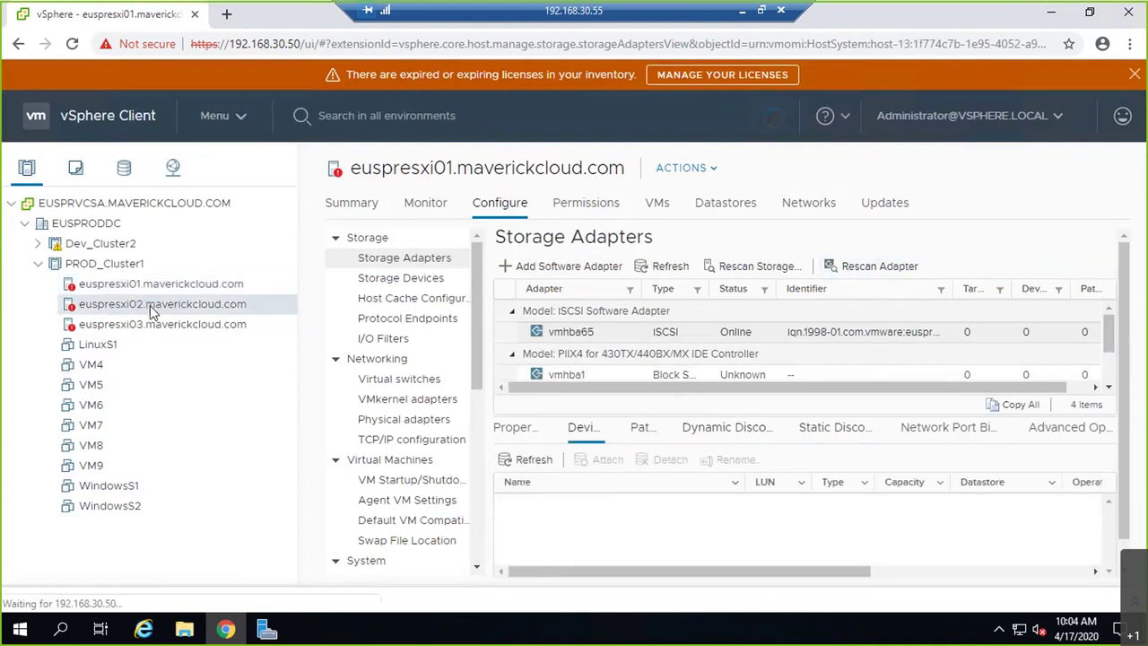
pyautogui.click(834, 333)
pyautogui.click(835, 266)
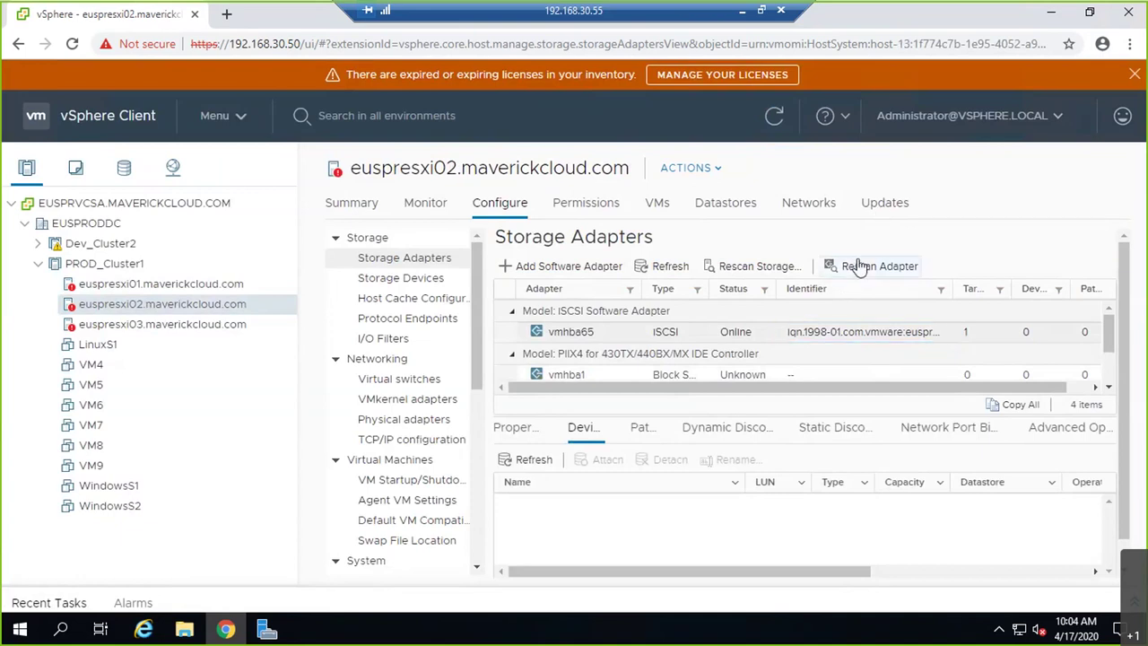
pyautogui.click(643, 429)
pyautogui.click(771, 430)
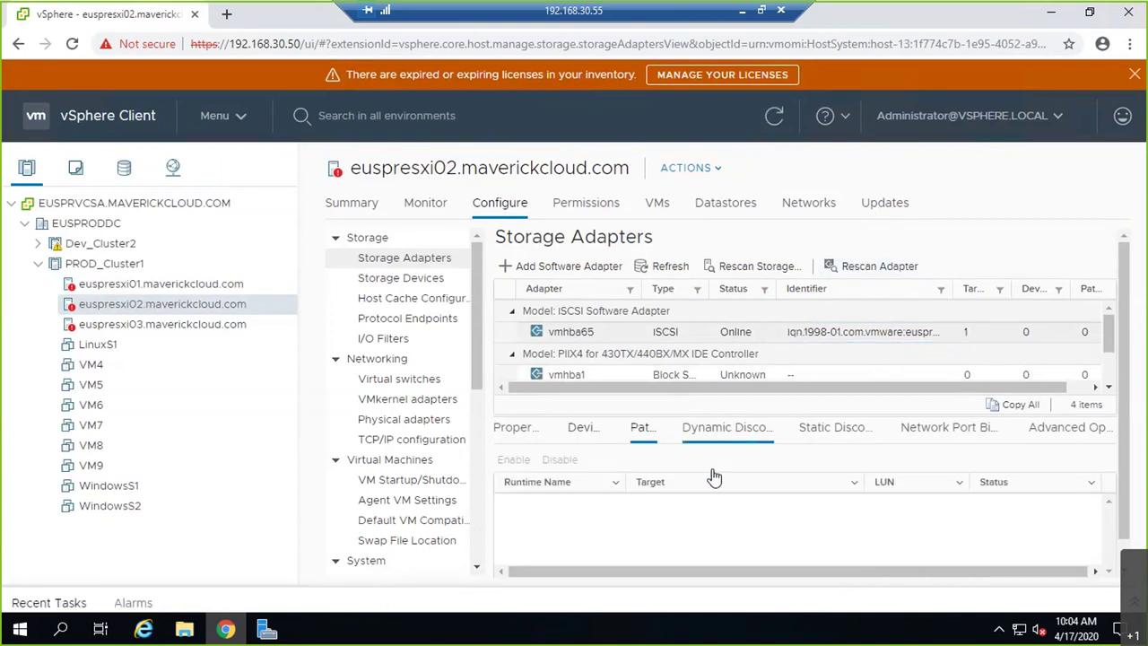
pyautogui.click(148, 285)
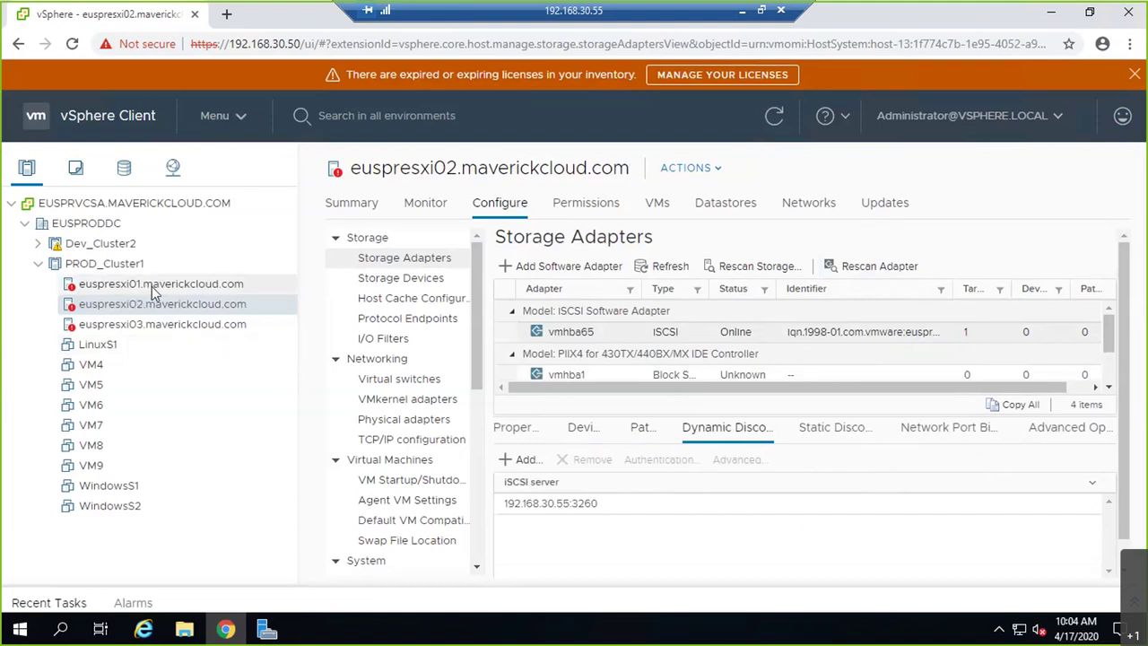
# - Reboot host euspresxi01 via Power > Reboot, giving 'storage issue' as the reason
pyautogui.rightClick(225, 287)
pyautogui.moveTo(329, 226)
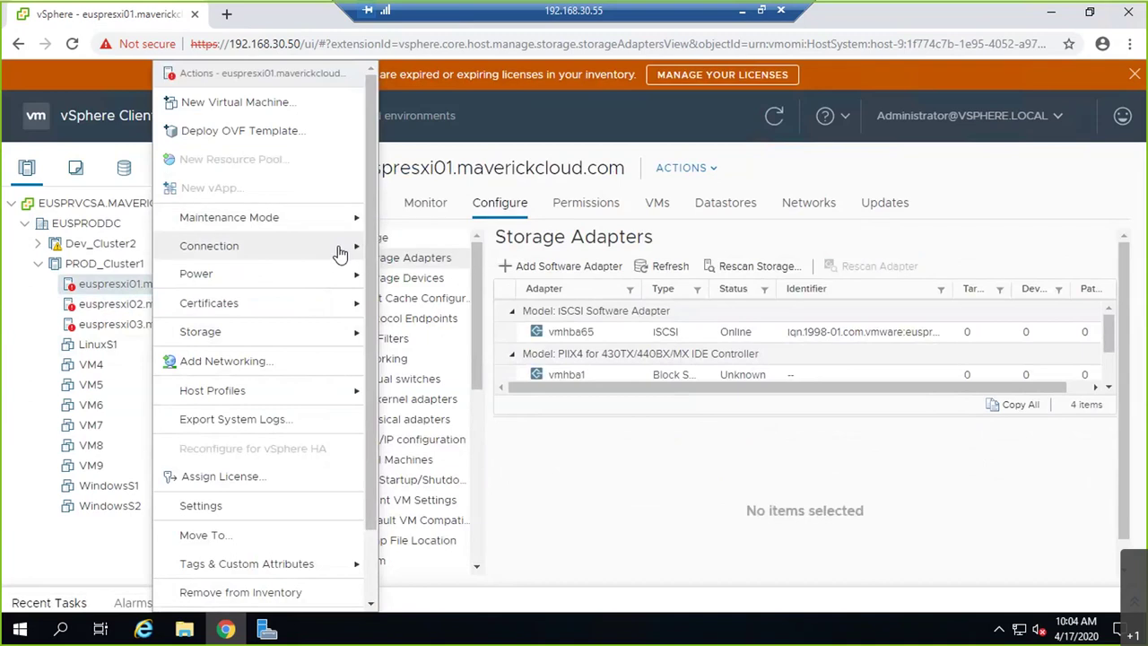
pyautogui.moveTo(360, 286)
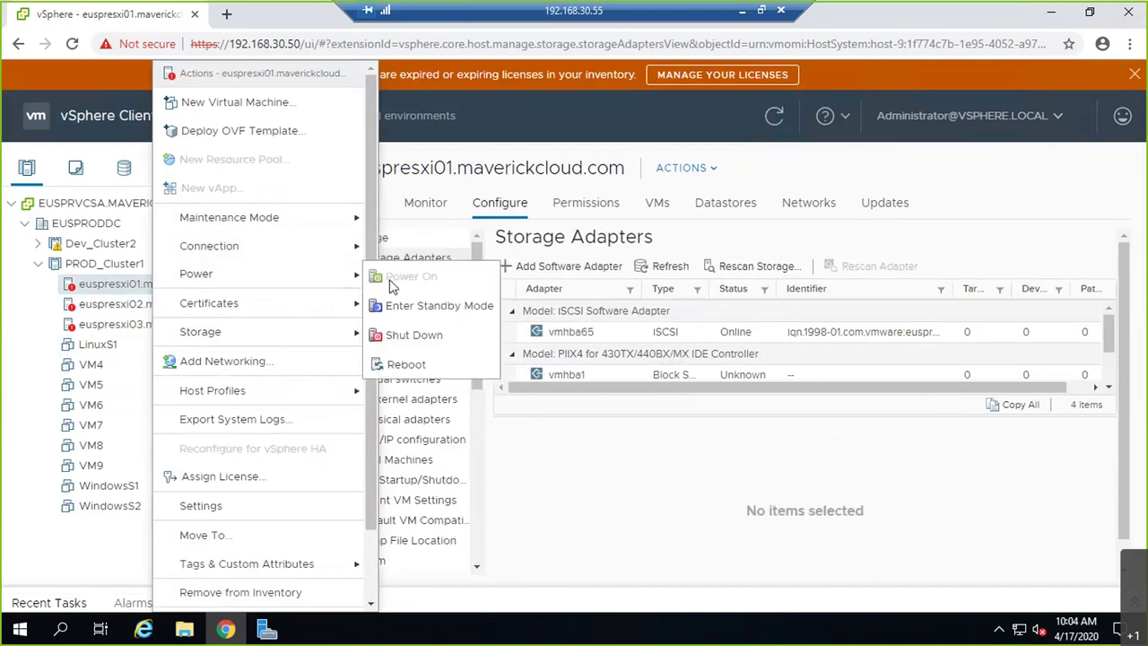
pyautogui.click(437, 363)
pyautogui.write('storage issue')
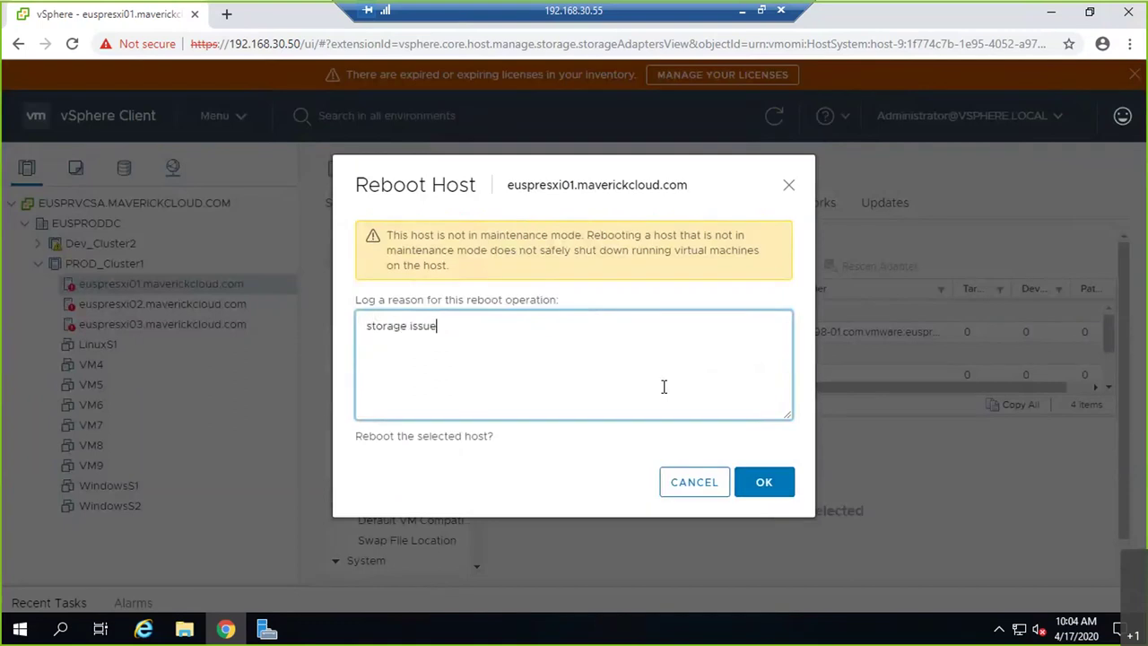
pyautogui.click(784, 483)
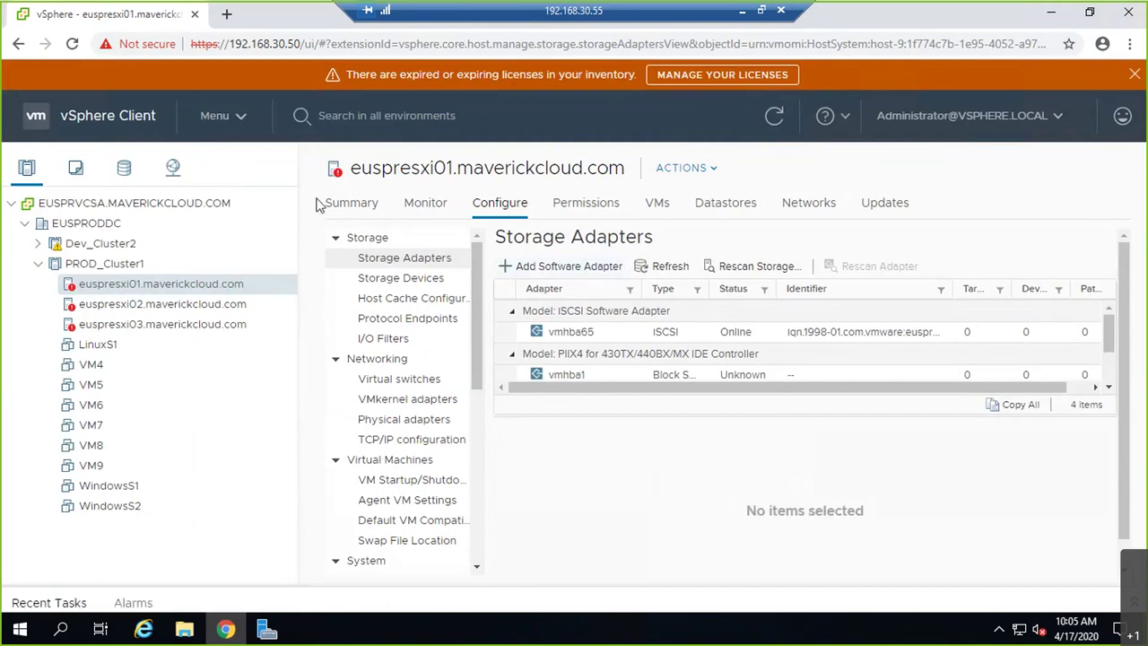
# - Open WindowsS2 under VM4 and list its datastores, showing only LOCAL01 (7.75 GB, 5.09 GB free)
pyautogui.click(94, 370)
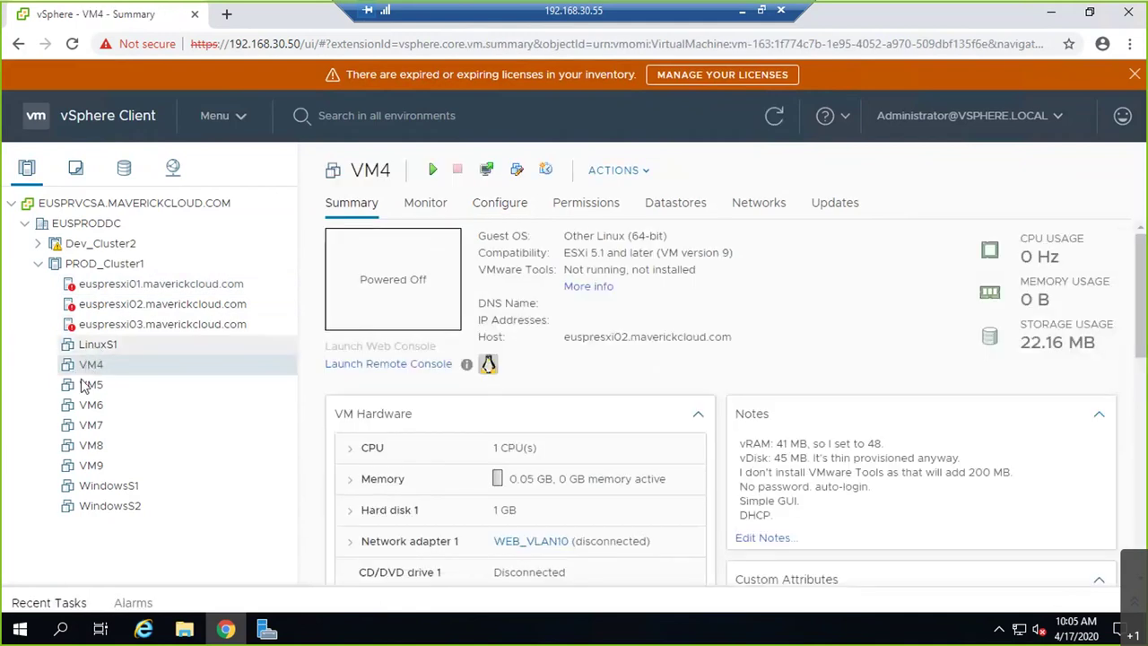
pyautogui.click(124, 509)
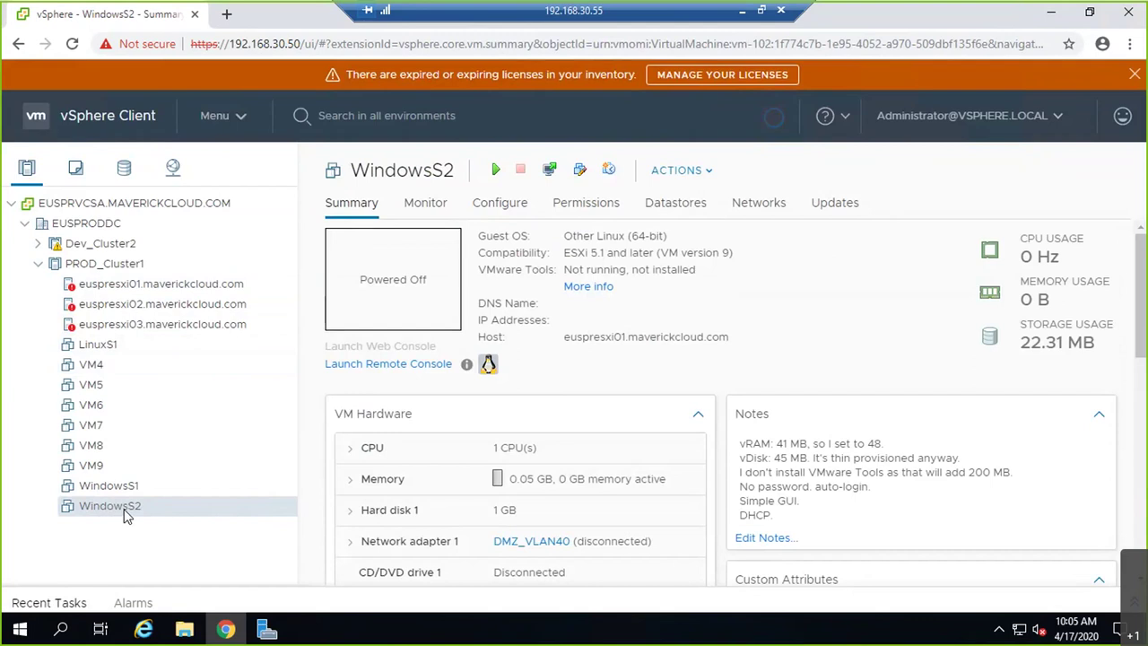
pyautogui.click(705, 208)
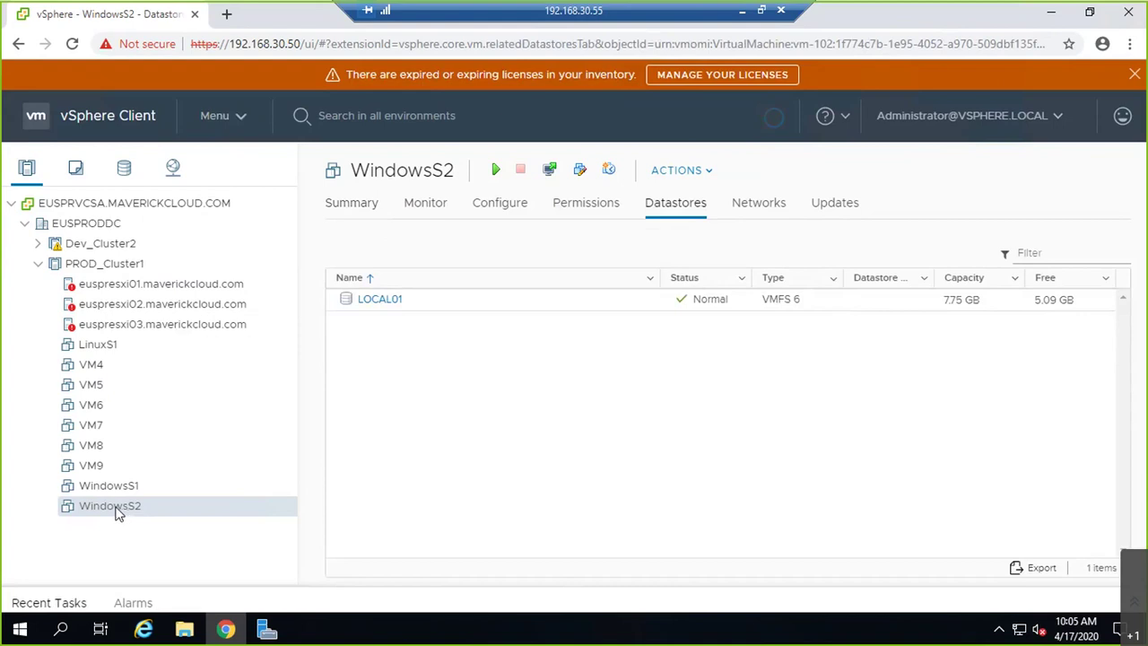
# - Move from WindowsS2 through euspresxi02 and WindowsS1's datastores to euspresxi01's storage adapters
pyautogui.rightClick(117, 509)
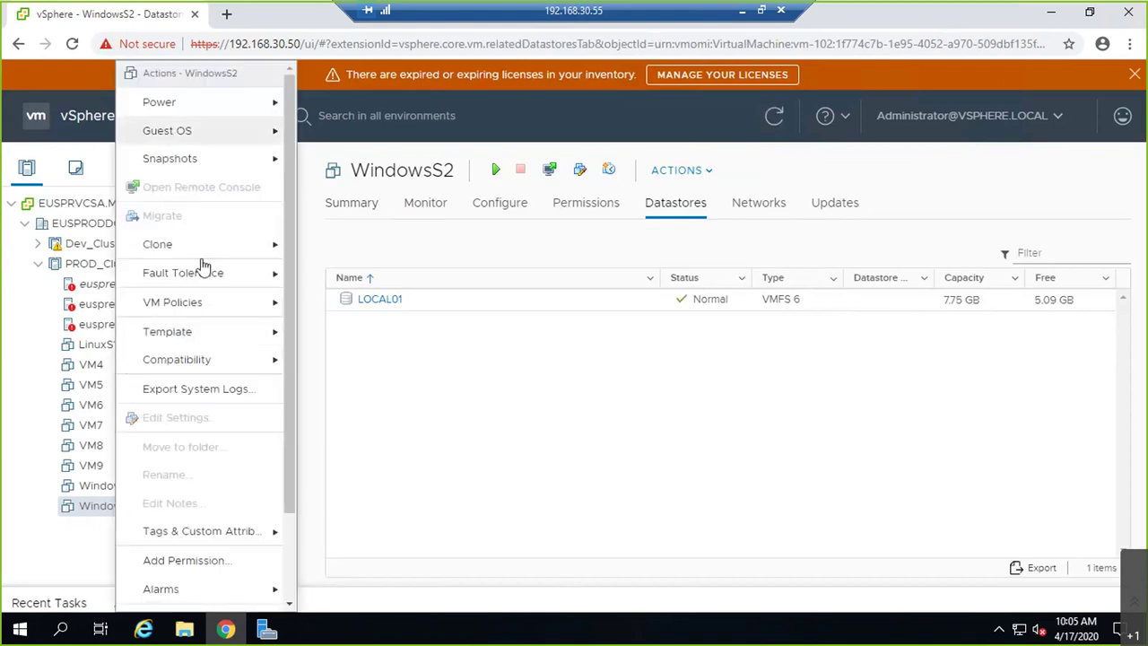
pyautogui.click(481, 380)
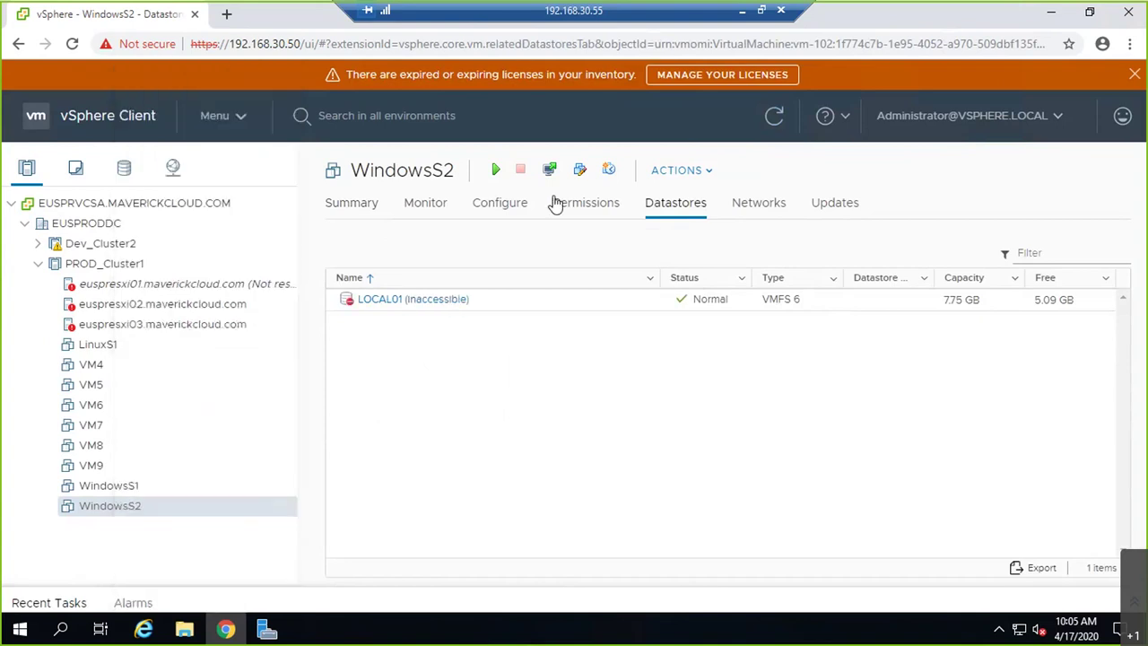
pyautogui.click(678, 174)
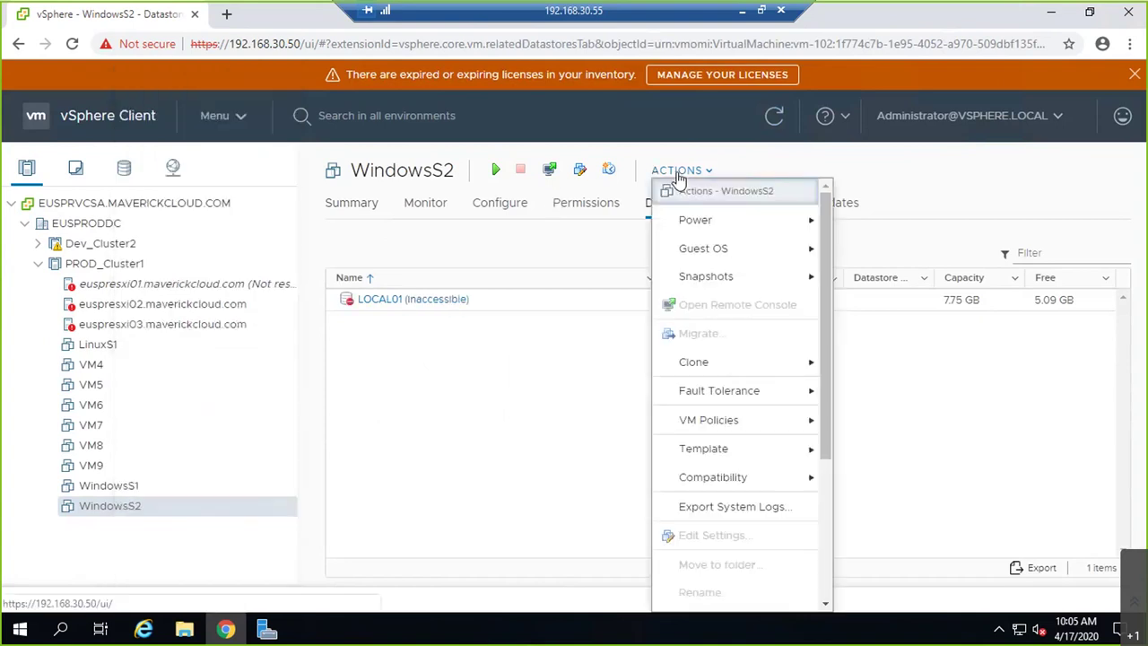
pyautogui.click(186, 308)
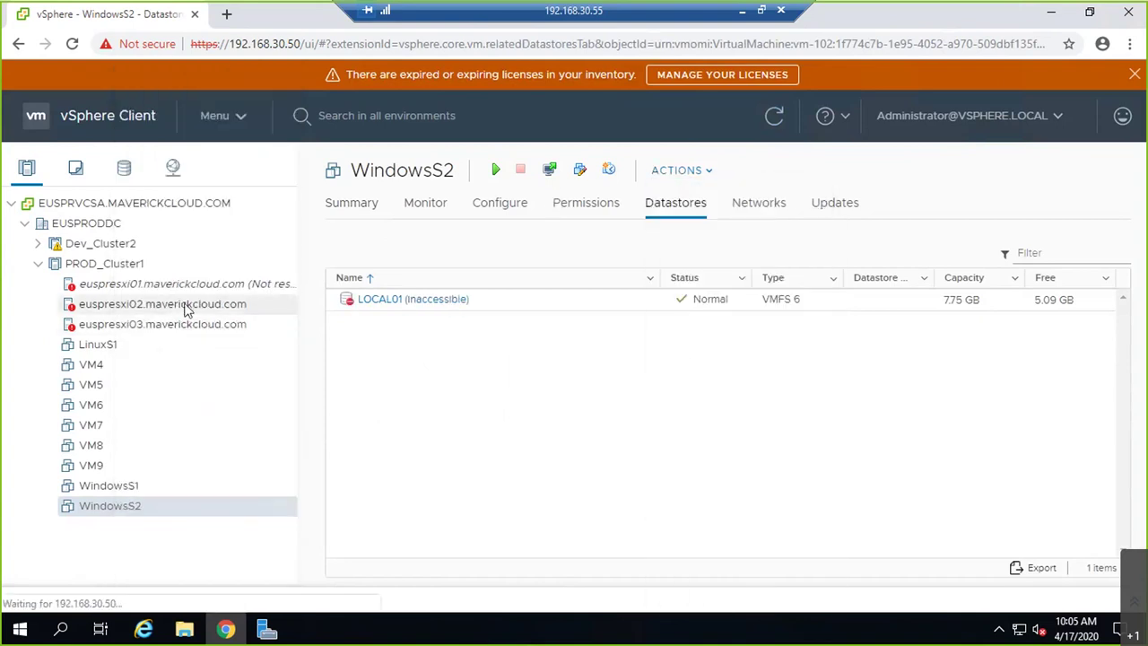
pyautogui.click(108, 487)
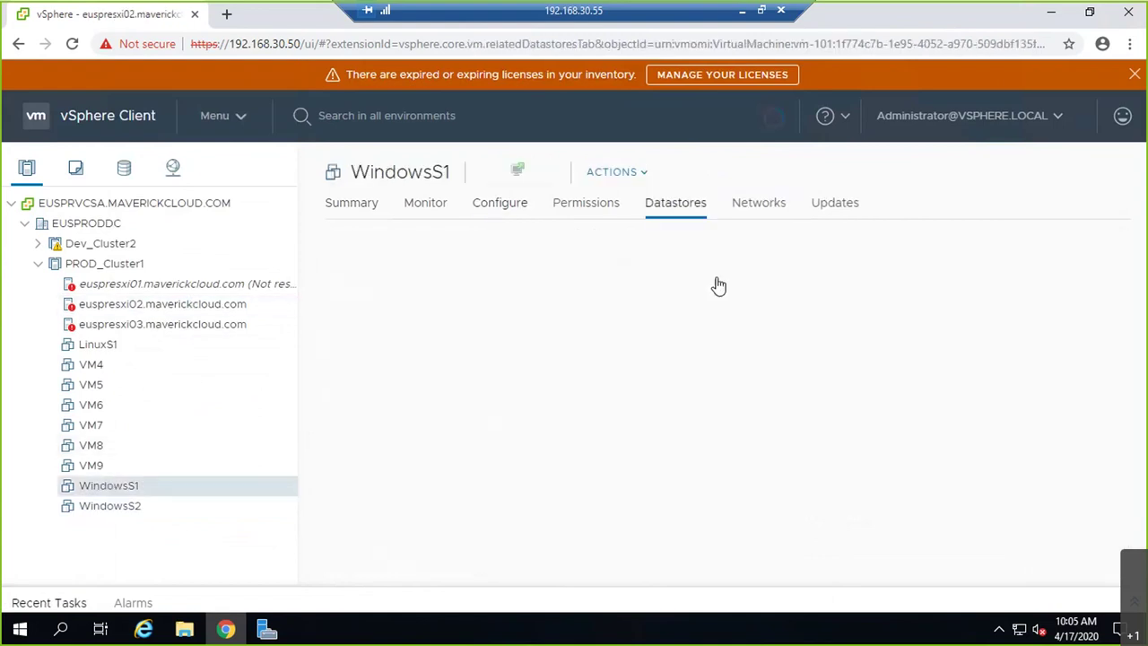
pyautogui.click(125, 285)
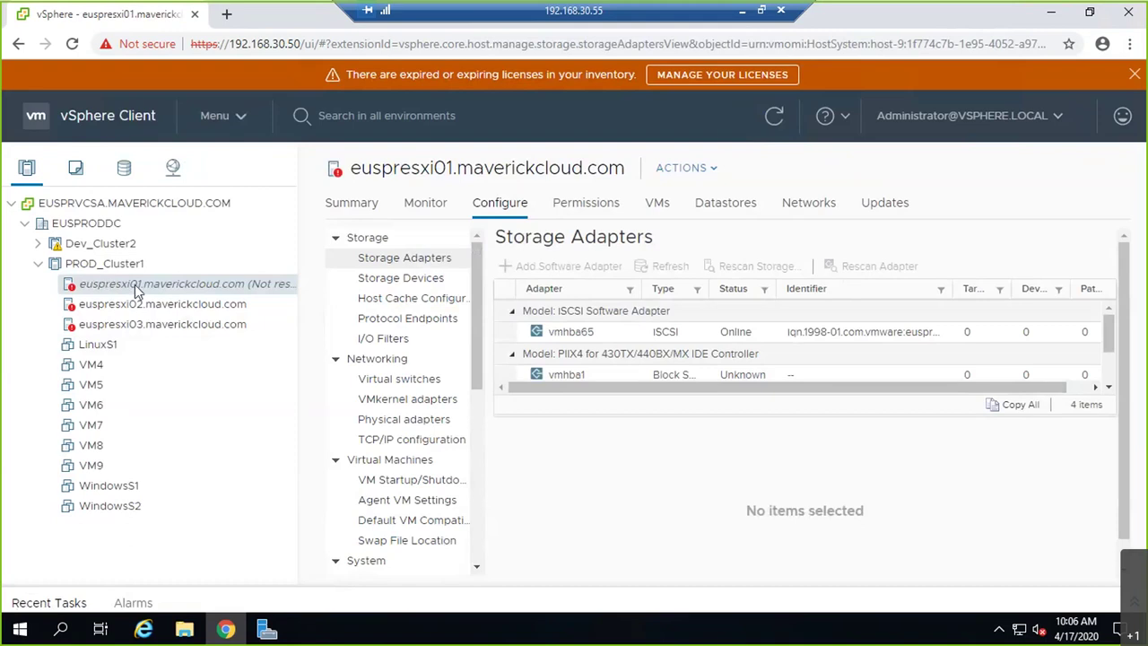
# - Leave the remote vSphere session and close the command prompt window
pyautogui.rightClick(222, 285)
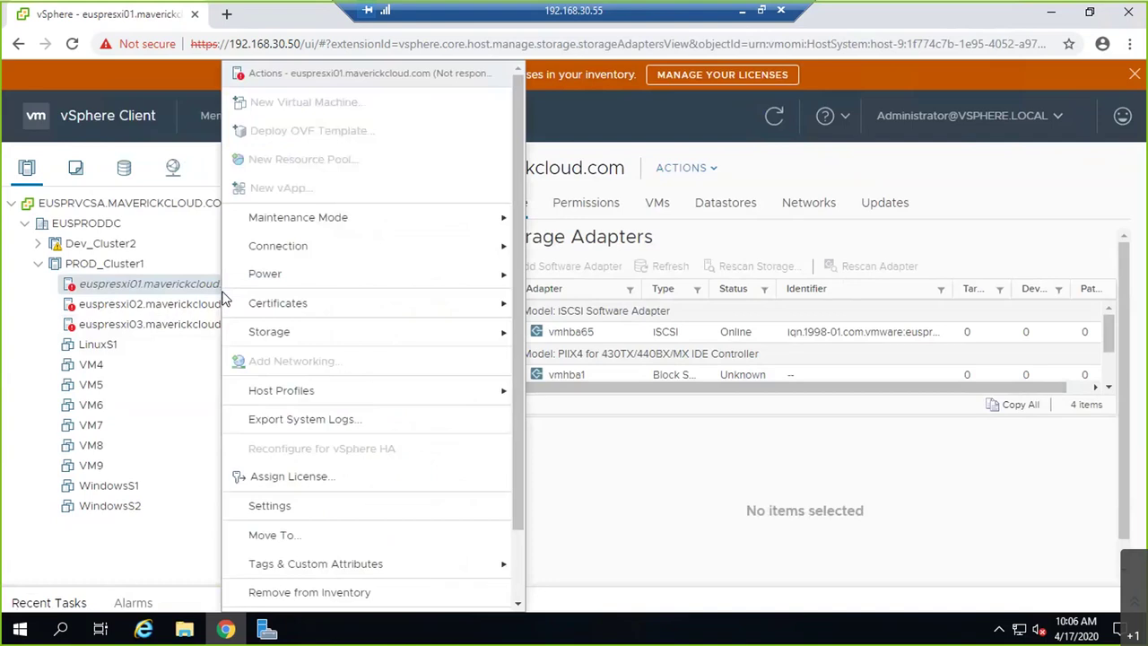
pyautogui.click(689, 480)
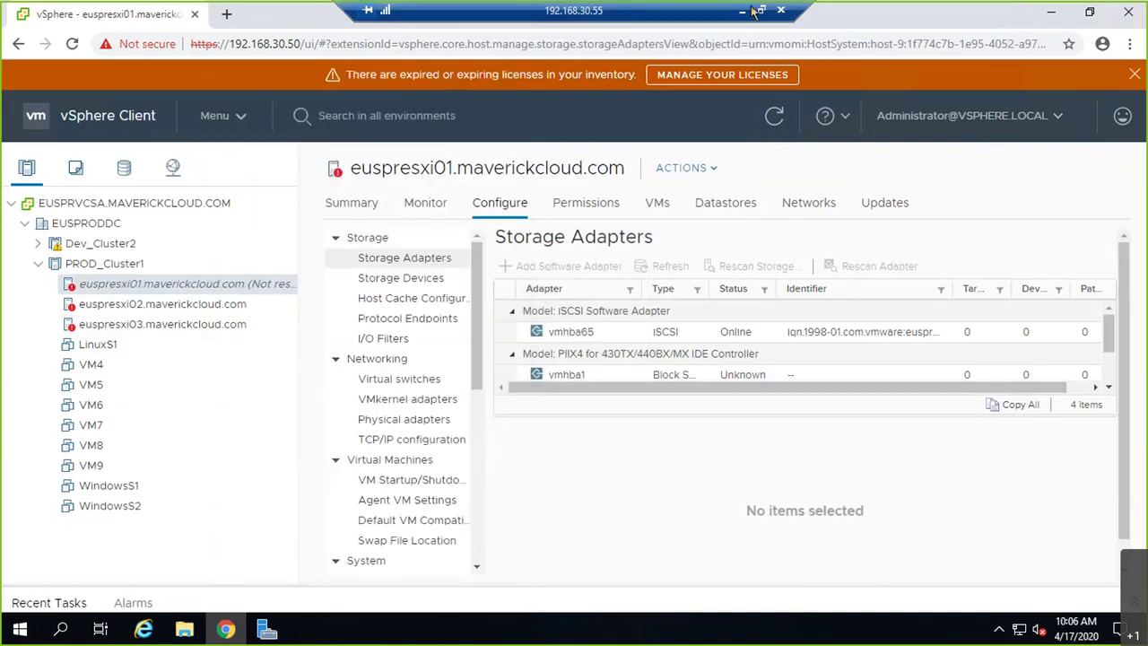
pyautogui.click(753, 11)
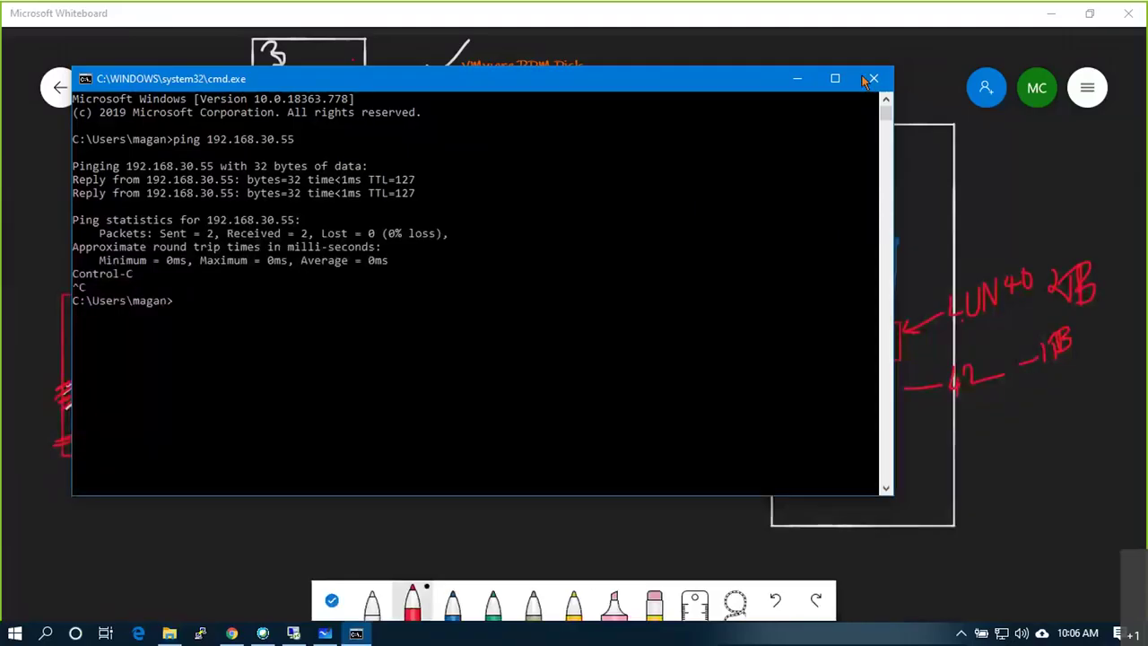
pyautogui.click(872, 79)
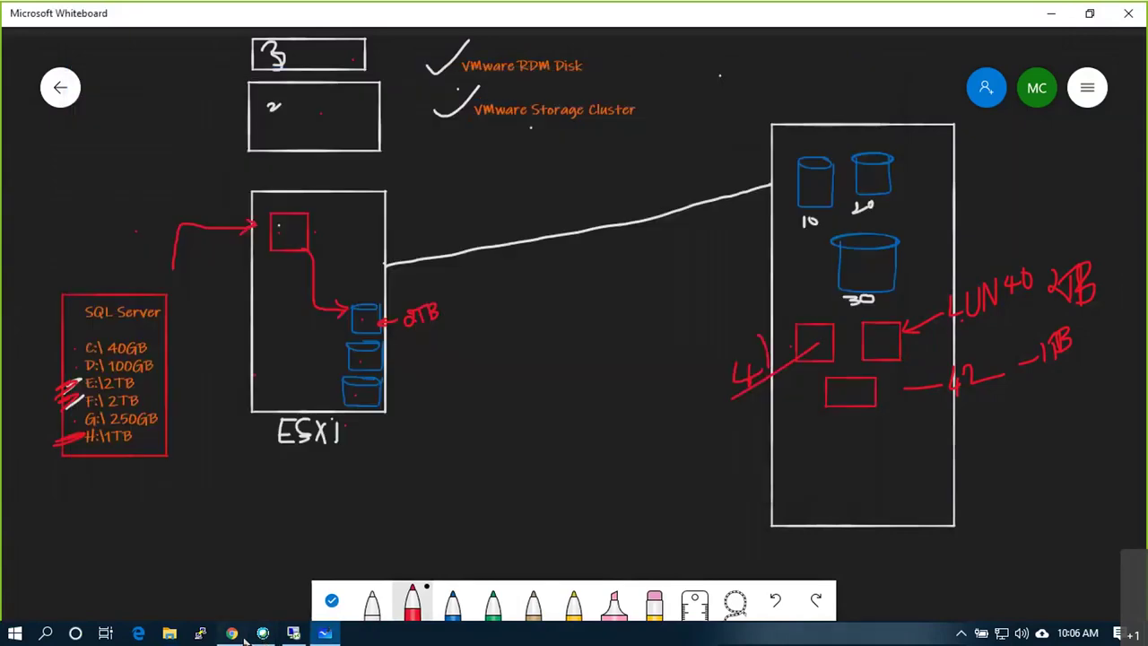
# - Fill in root as the user name on the ESXi host login page
pyautogui.click(232, 634)
pyautogui.click(282, 346)
pyautogui.click(234, 384)
# - Log in to the ESXi Host Client as root with the account password
pyautogui.click(219, 379)
pyautogui.write('•••••••••')
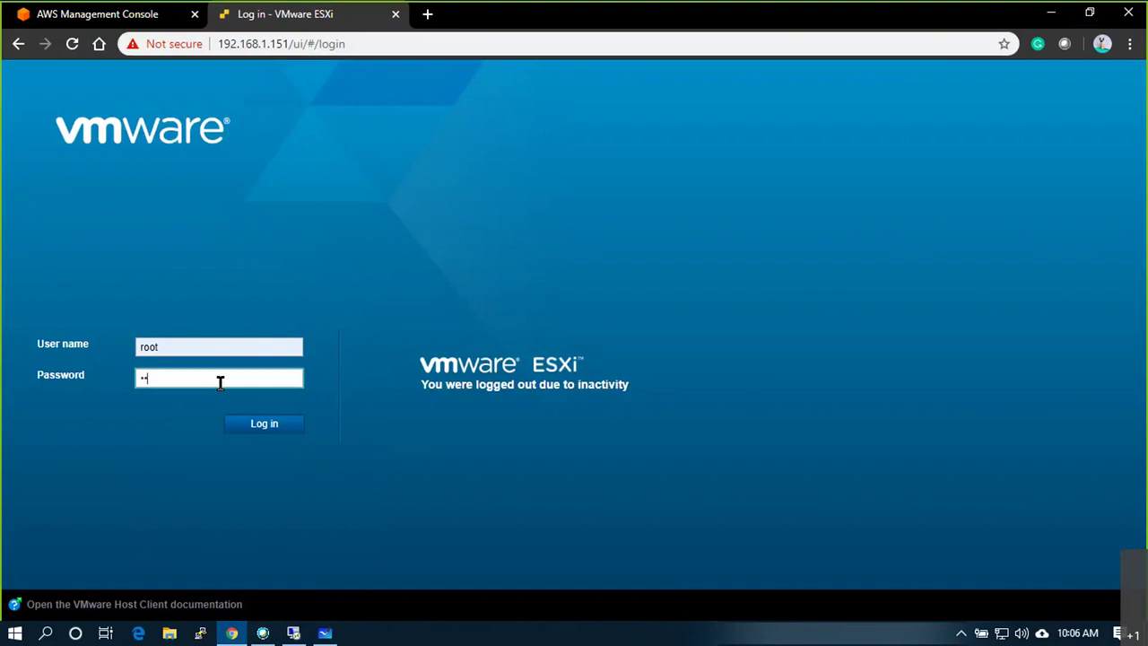
pyautogui.press('Return')
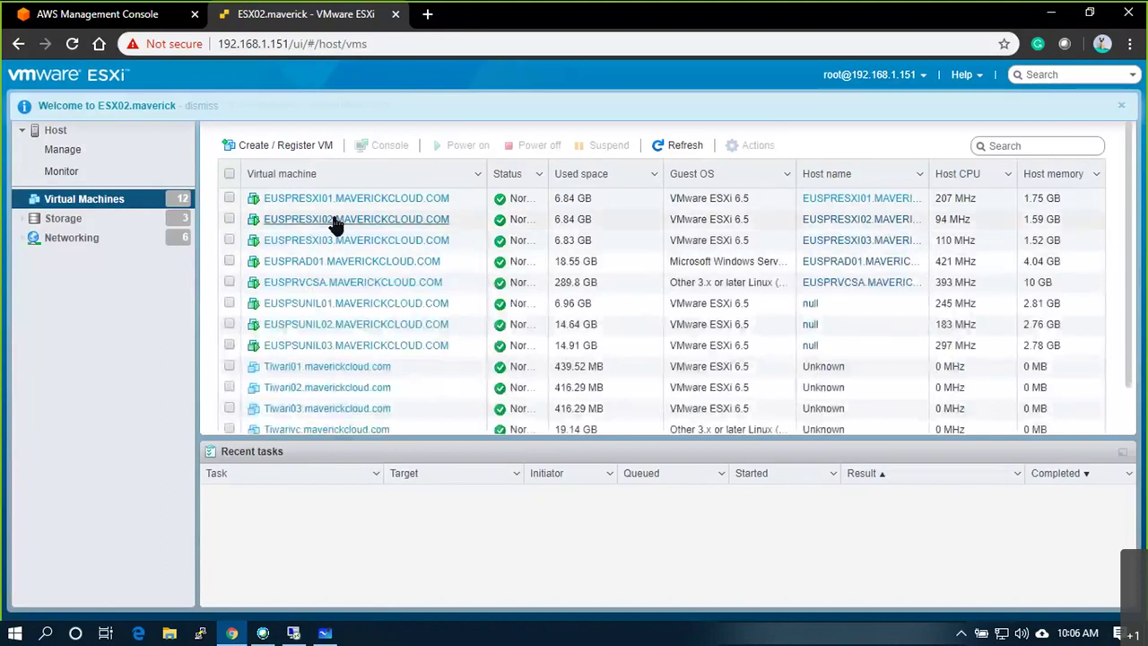
# - Shut down the three VMs listed below EUSPRVCSA and reload after the error
pyautogui.click(229, 302)
pyautogui.click(229, 324)
pyautogui.click(229, 345)
pyautogui.click(529, 145)
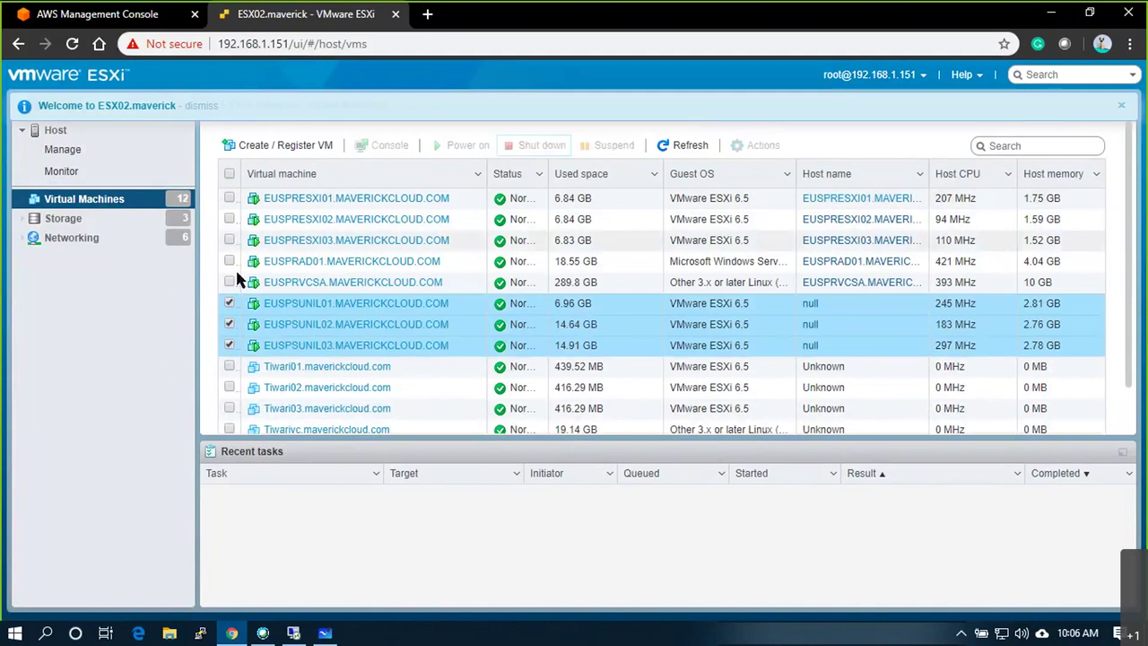
pyautogui.click(782, 419)
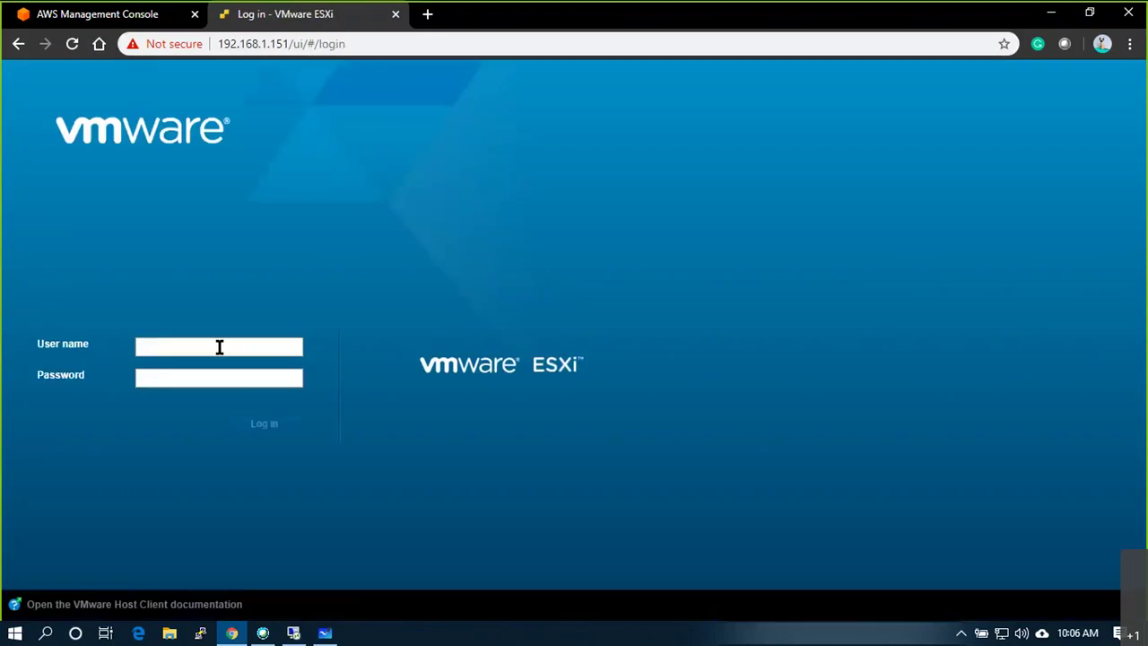
# - Log back in as root, retyping the mistyped password
pyautogui.click(218, 349)
pyautogui.click(205, 377)
pyautogui.click(201, 377)
pyautogui.write('••••••••')
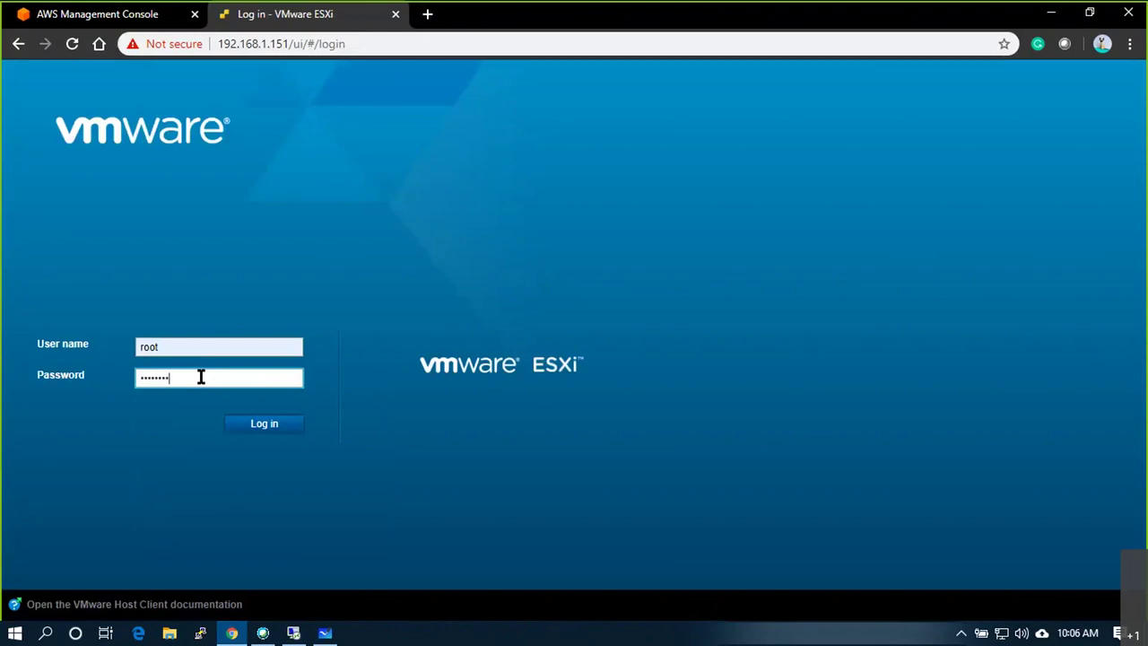
pyautogui.press('BackSpace')
pyautogui.press('BackSpace')
pyautogui.press('BackSpace')
pyautogui.press('BackSpace')
pyautogui.press('BackSpace')
pyautogui.press('BackSpace')
pyautogui.press('BackSpace')
pyautogui.write('••••••••')
pyautogui.press('Return')
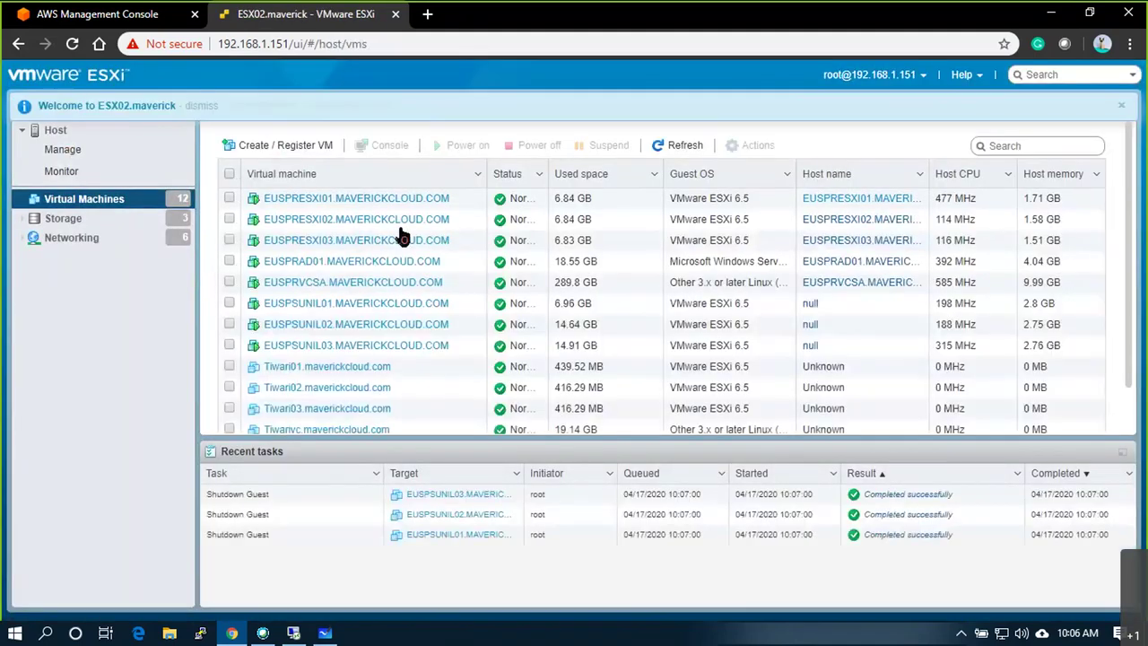
# - View the EUSPRESXI01 VM's console, then go back to the remote vSphere desktop
pyautogui.click(346, 201)
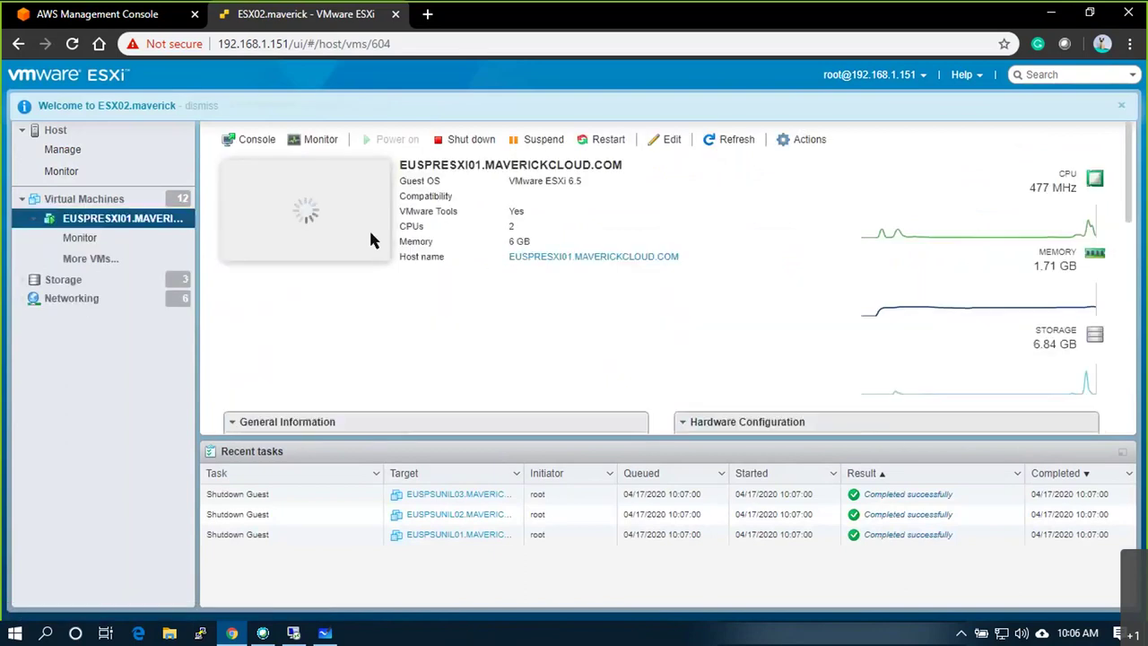
pyautogui.click(328, 259)
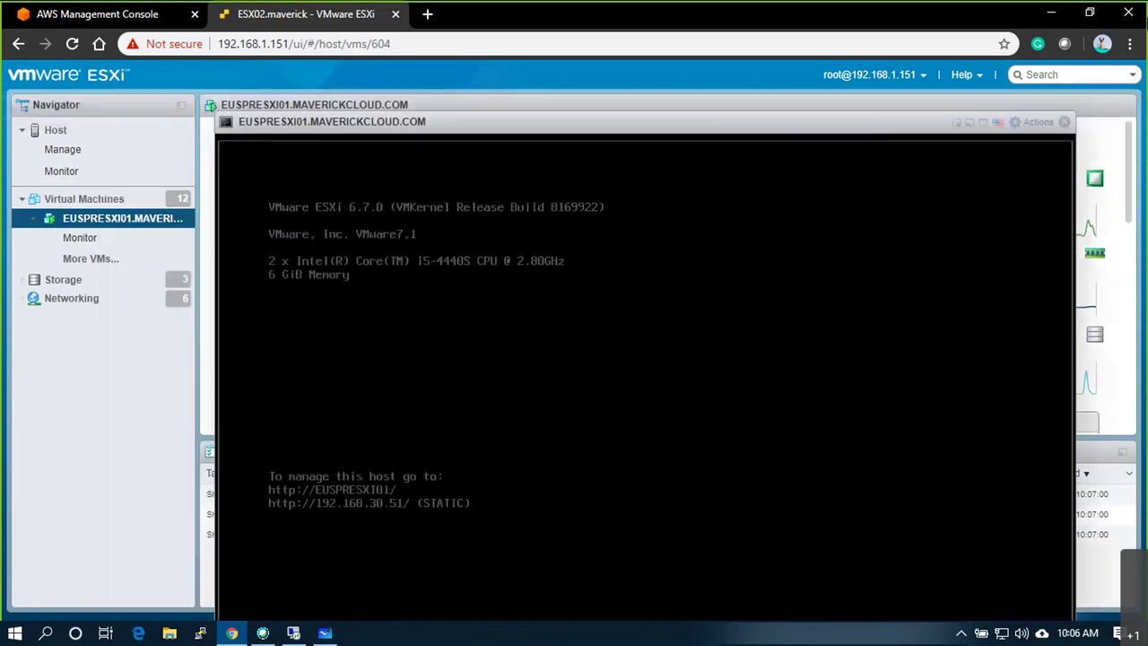
pyautogui.click(1064, 122)
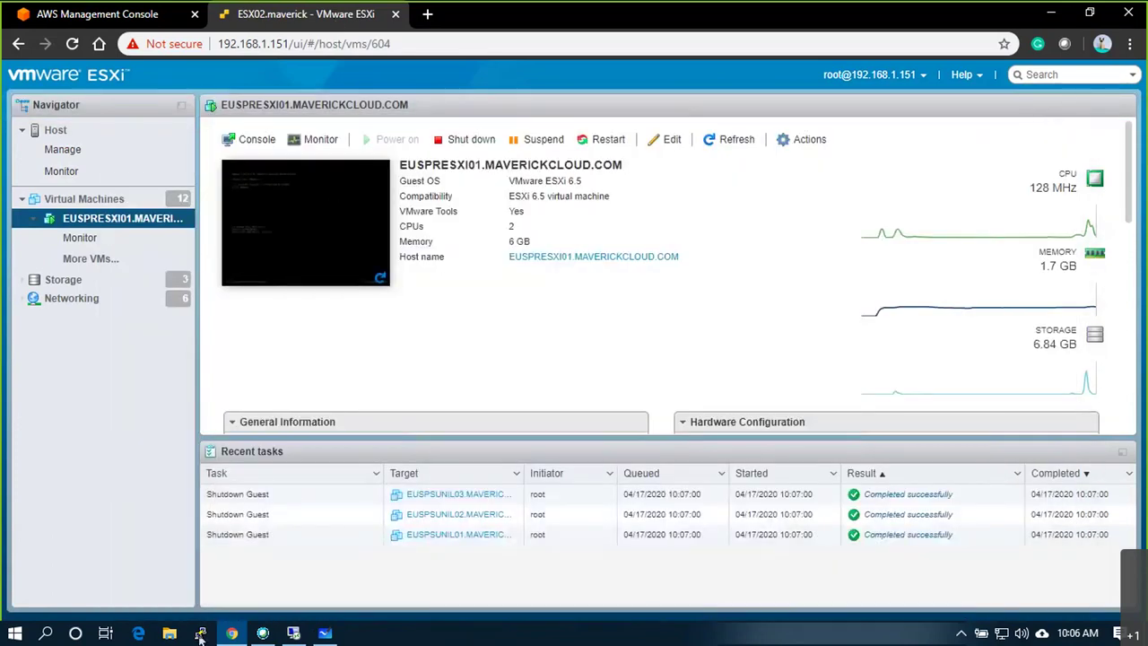
pyautogui.click(292, 634)
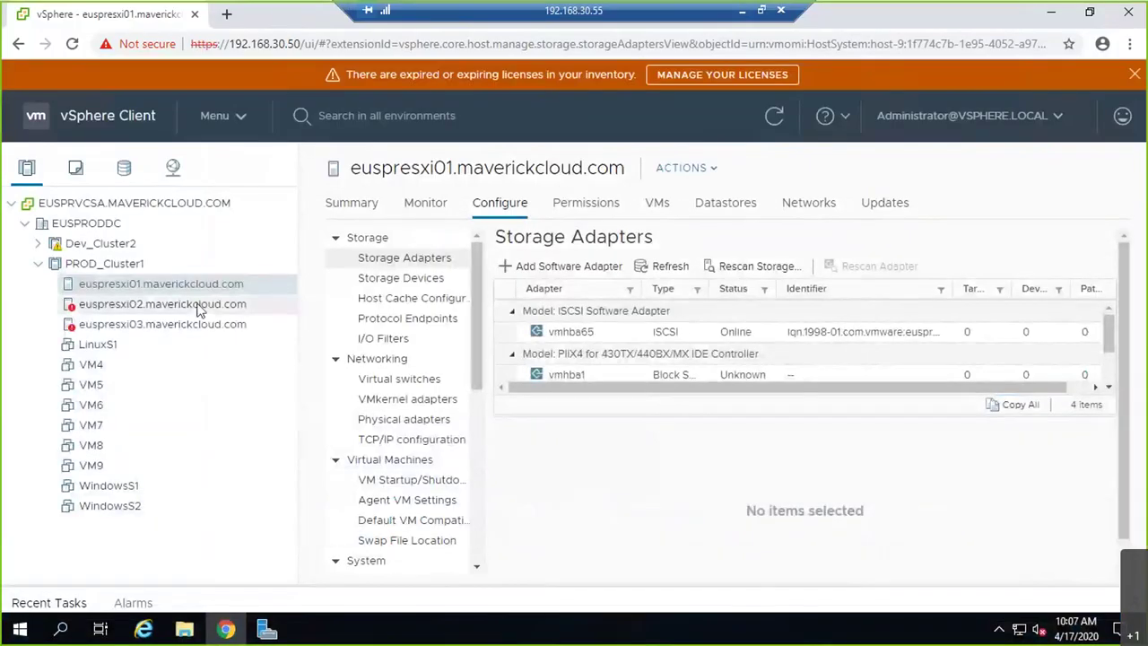
# - Select euspresxi01's vmhba65 adapter and confirm its device list is still empty
pyautogui.click(690, 334)
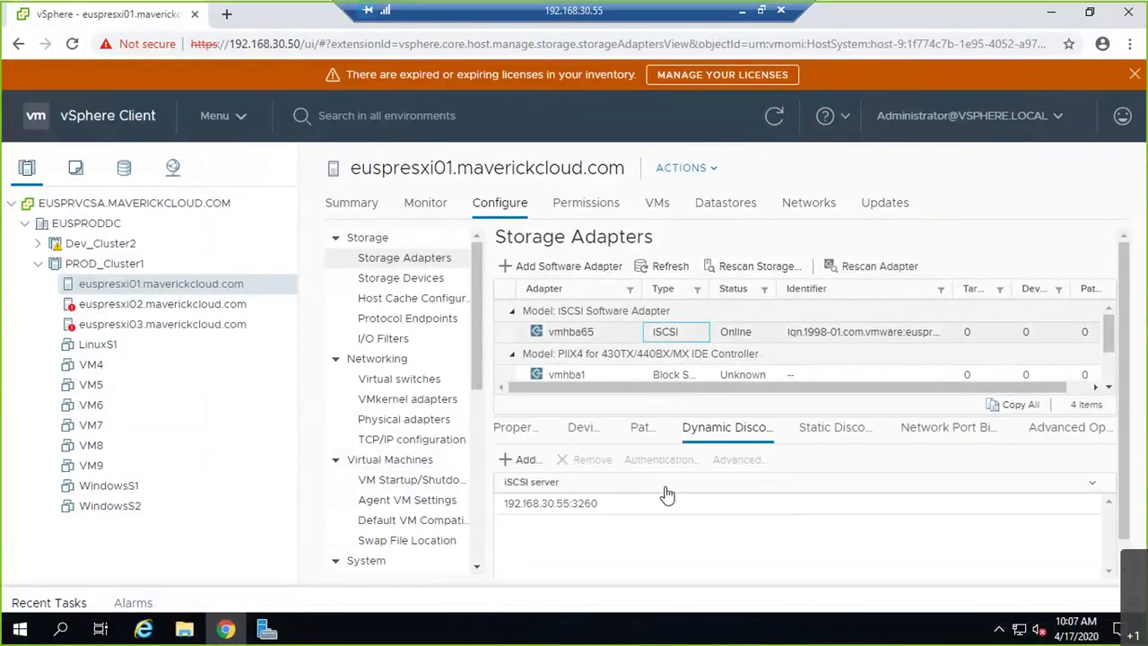
pyautogui.click(583, 428)
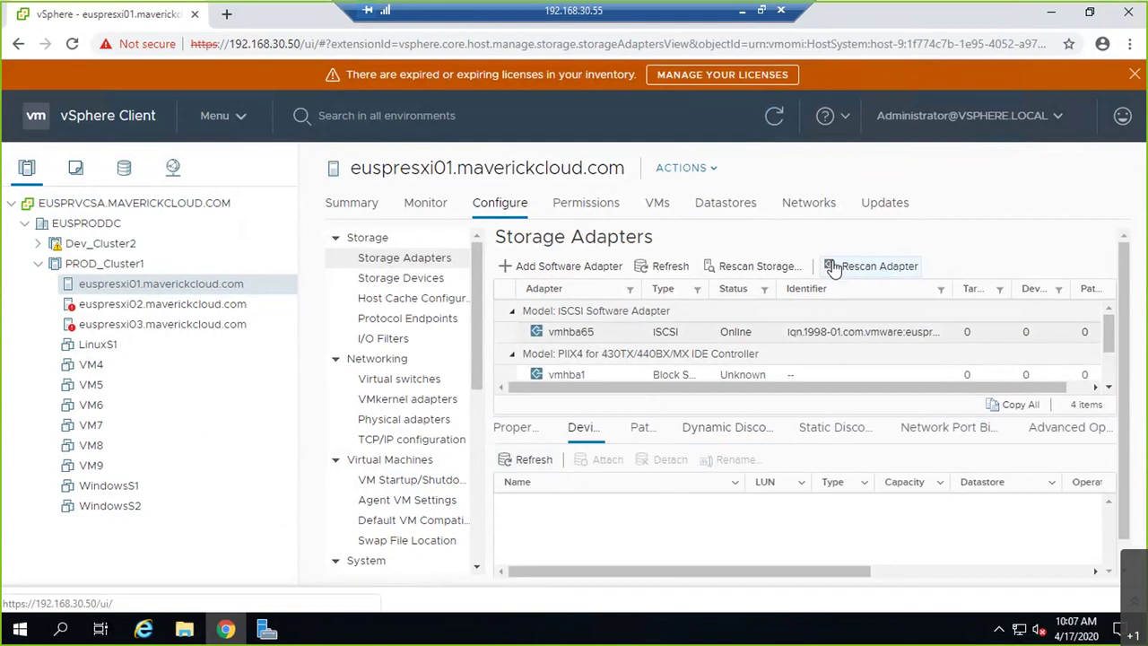
pyautogui.click(13, 635)
# - Launch the Services console with services.msc from the Run box
pyautogui.click(705, 567)
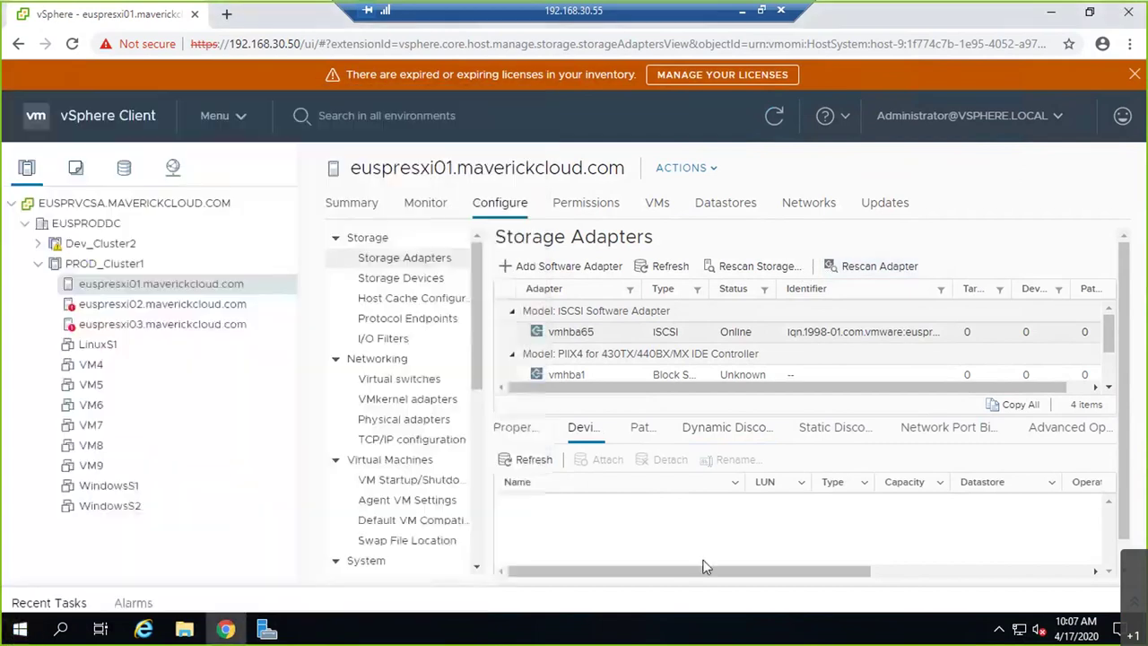
pyautogui.press('super+r')
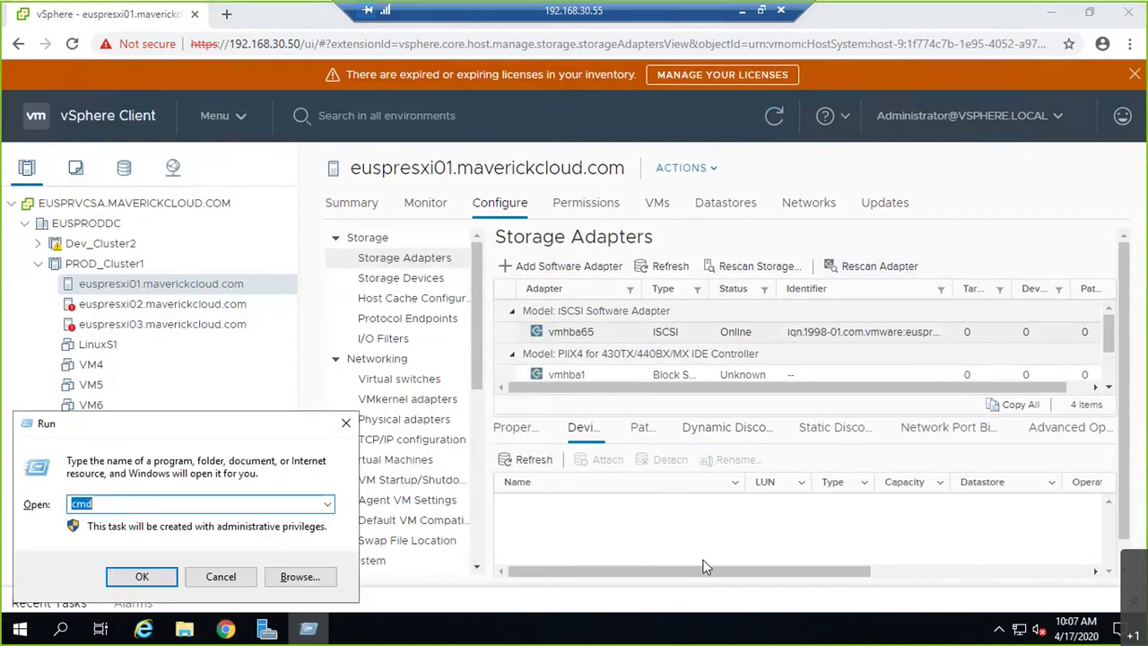
pyautogui.write('services.msc')
pyautogui.press('Return')
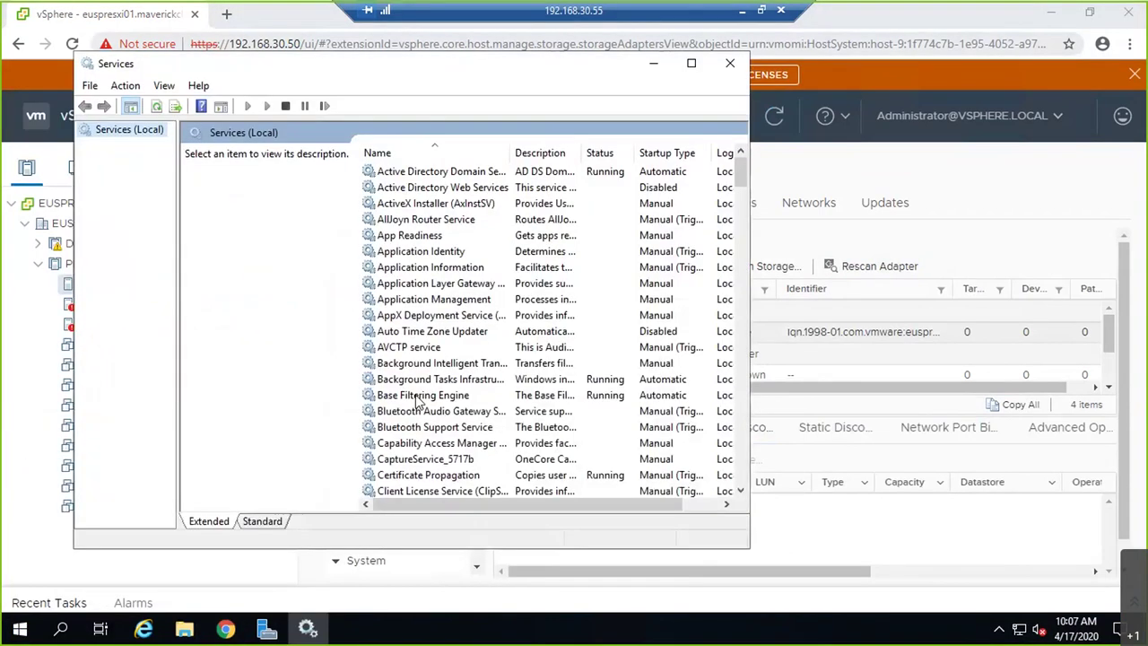
# - Find Storage Service in the maximized list and restart it
pyautogui.click(430, 381)
pyautogui.press('i')
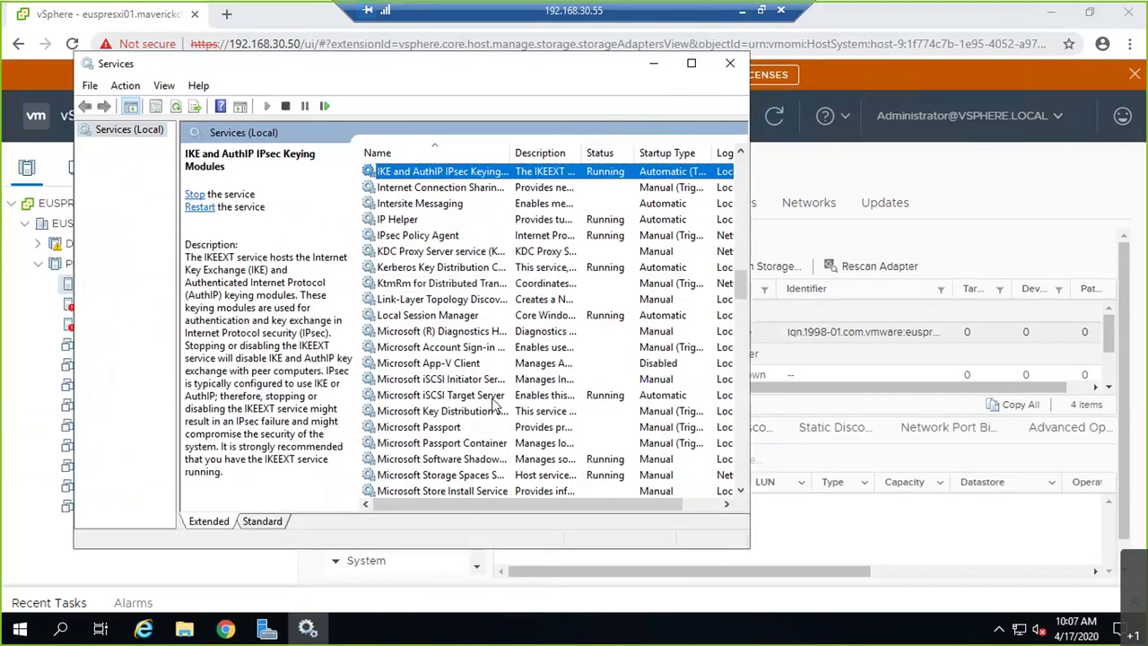
pyautogui.press('s')
pyautogui.press('s')
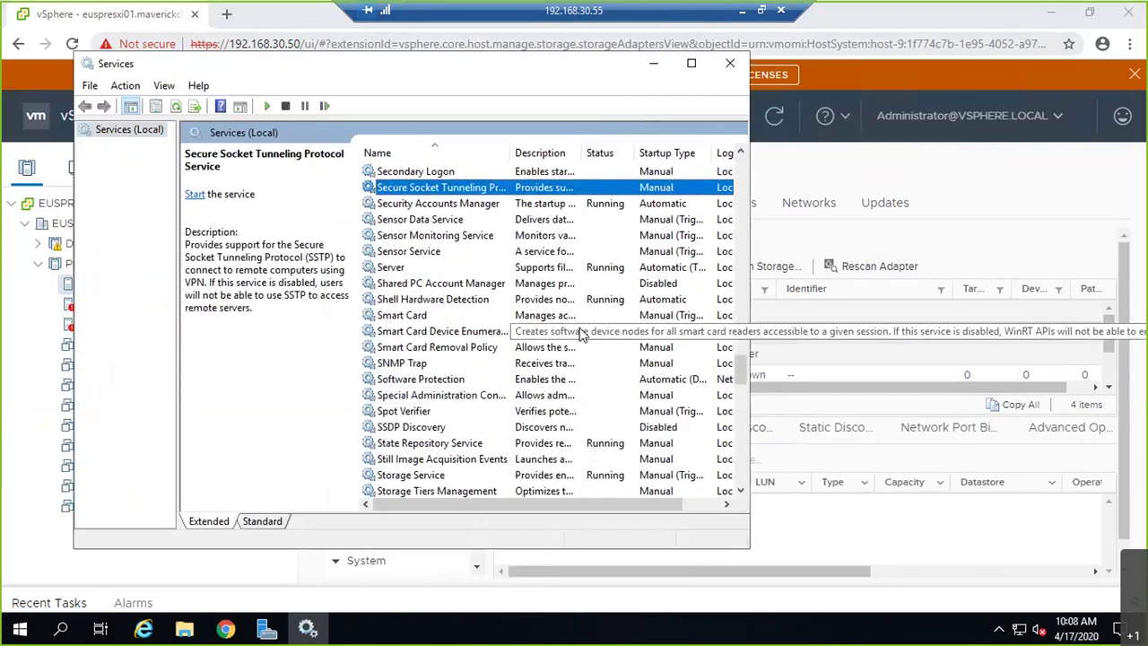
pyautogui.click(511, 475)
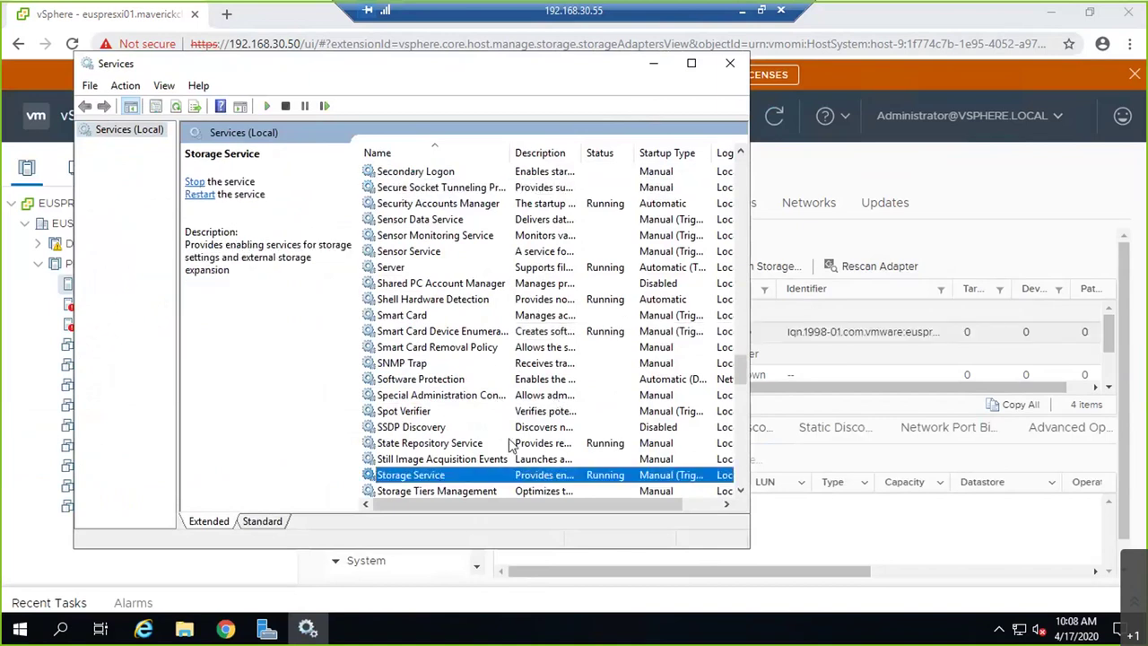
pyautogui.click(692, 64)
pyautogui.scroll(-1, 759, 354)
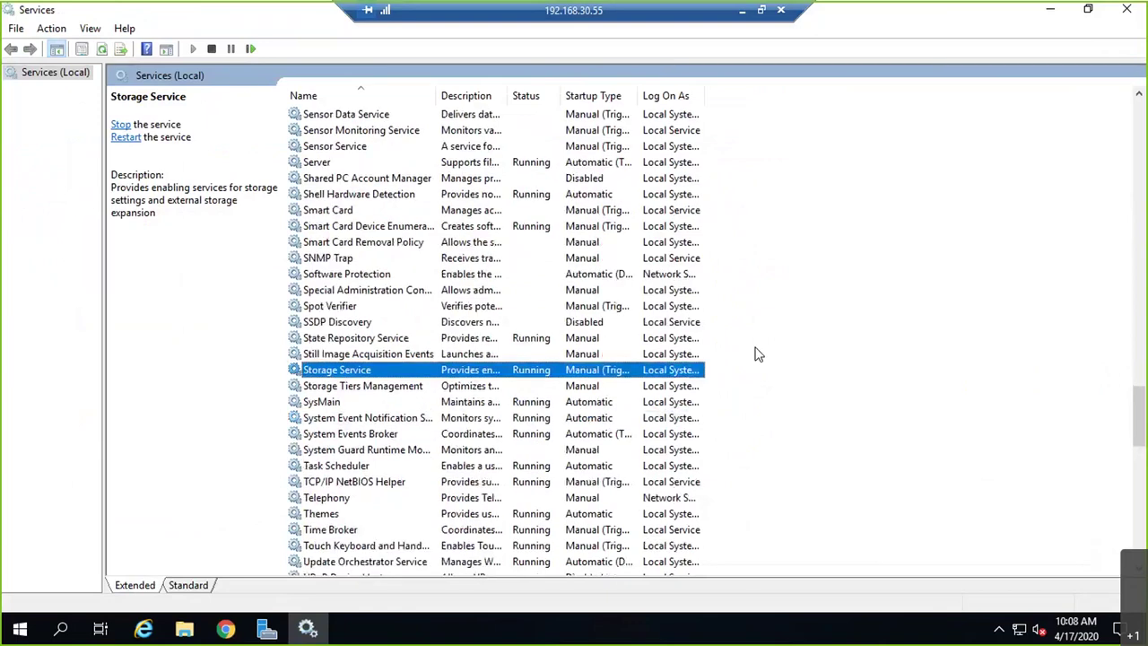
pyautogui.rightClick(347, 370)
pyautogui.click(400, 460)
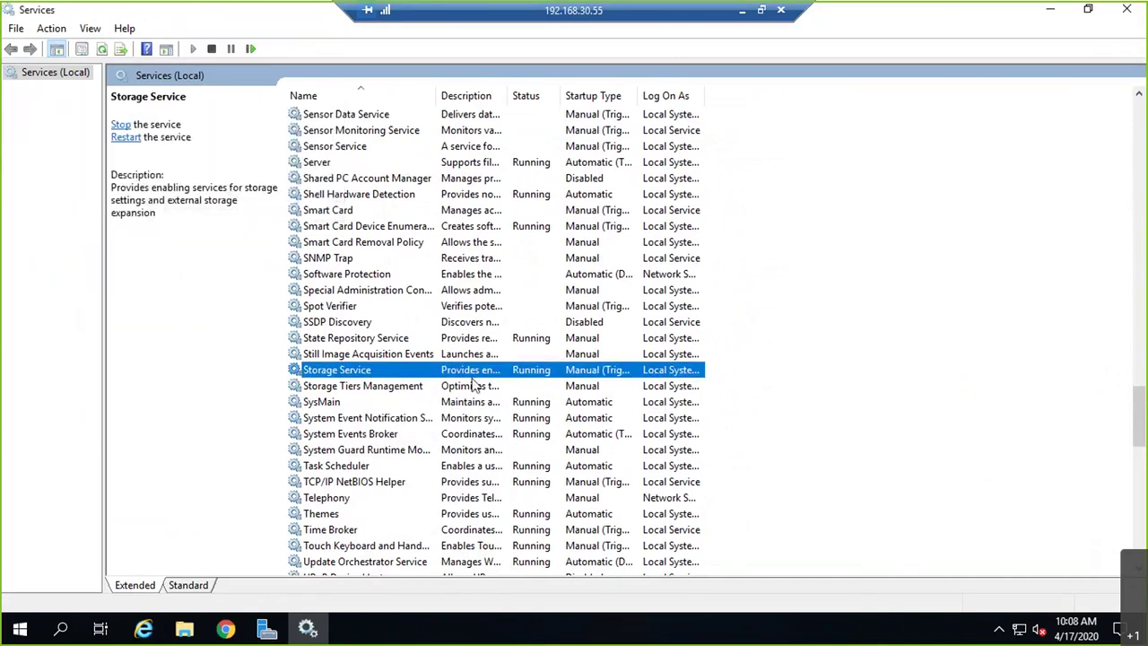
# - Look over Storage Tiers Management, SysMain and the rest of the list, then close Services
pyautogui.click(380, 391)
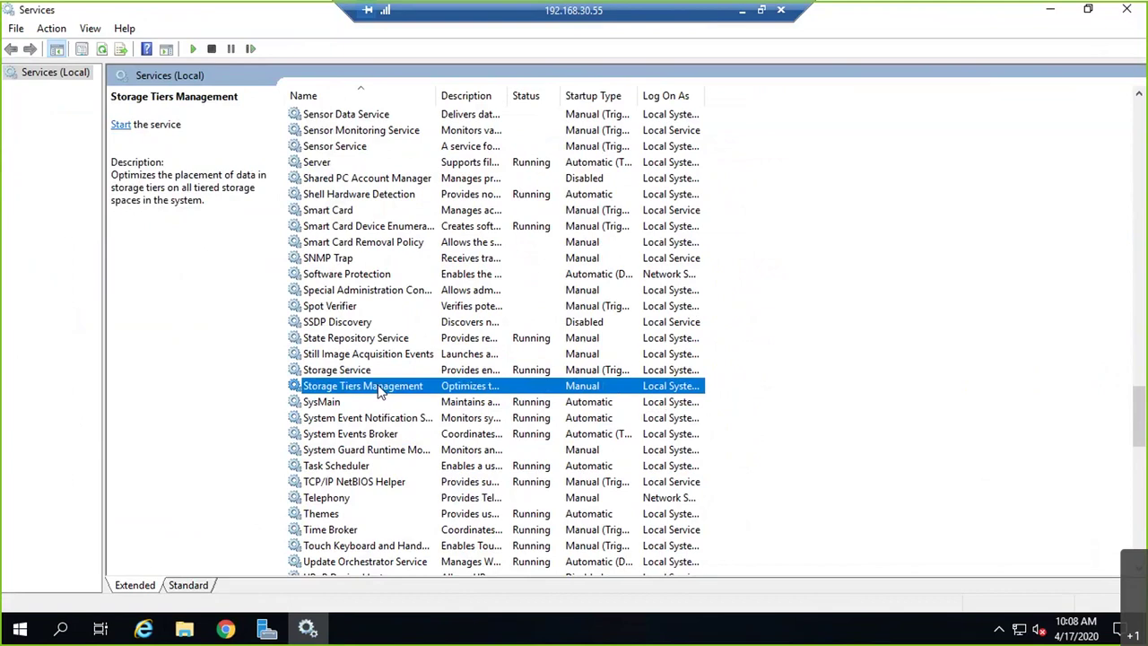
pyautogui.click(372, 402)
pyautogui.scroll(-5, 398, 406)
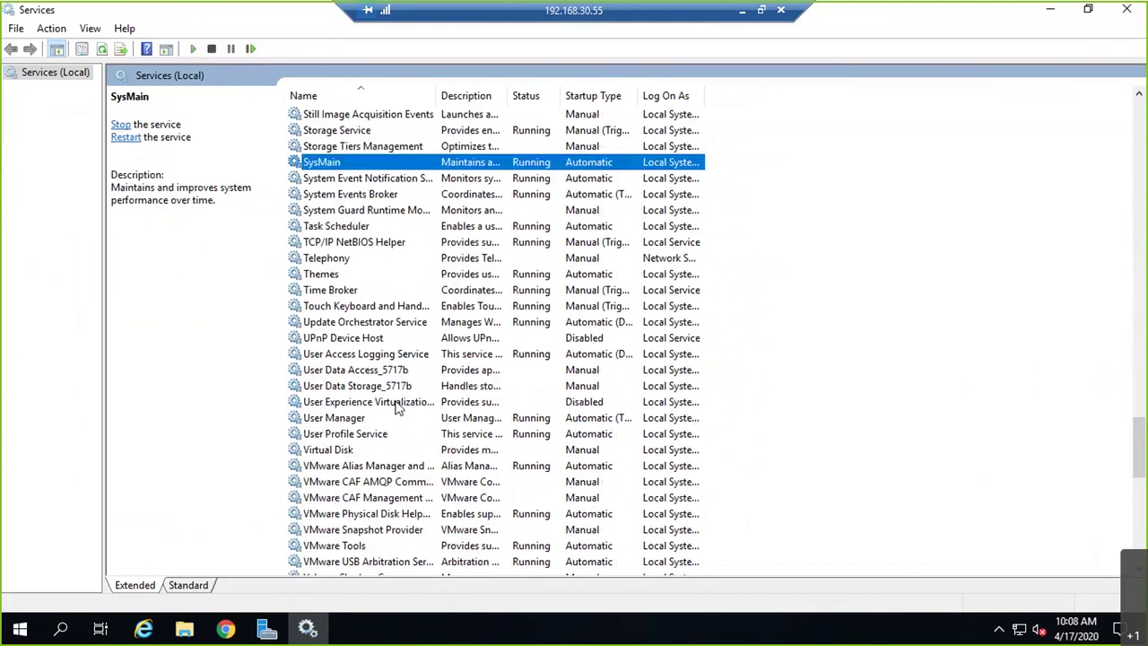
pyautogui.scroll(-10, 397, 406)
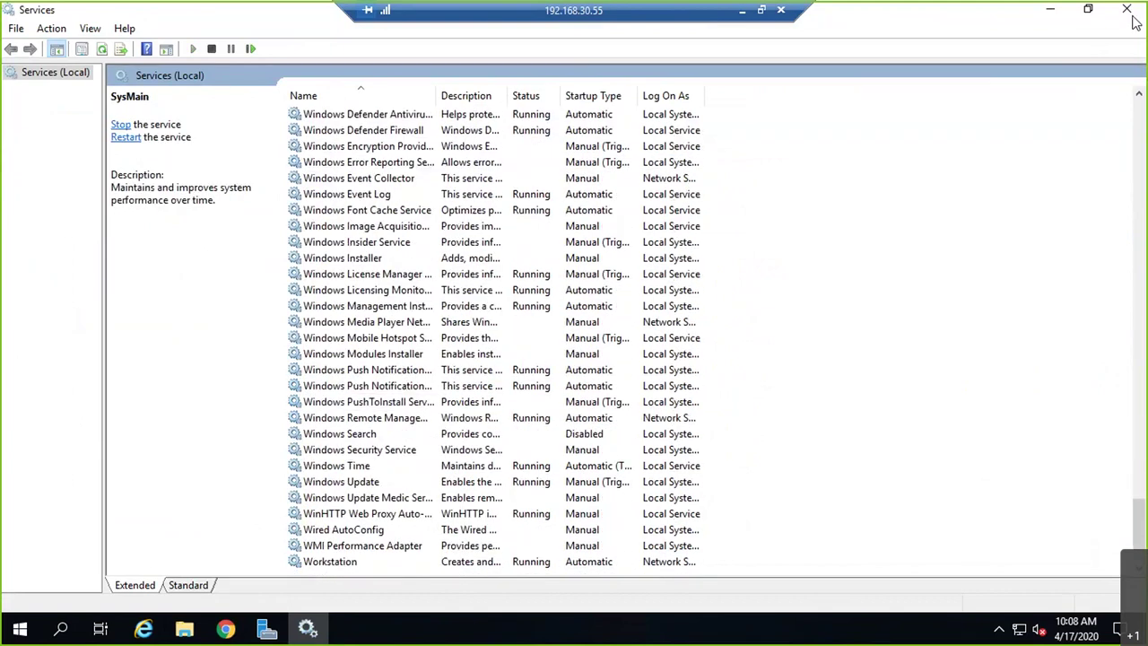
pyautogui.click(1127, 9)
# - Rescan euspresxi01's iSCSI adapter and all of its storage
pyautogui.click(843, 269)
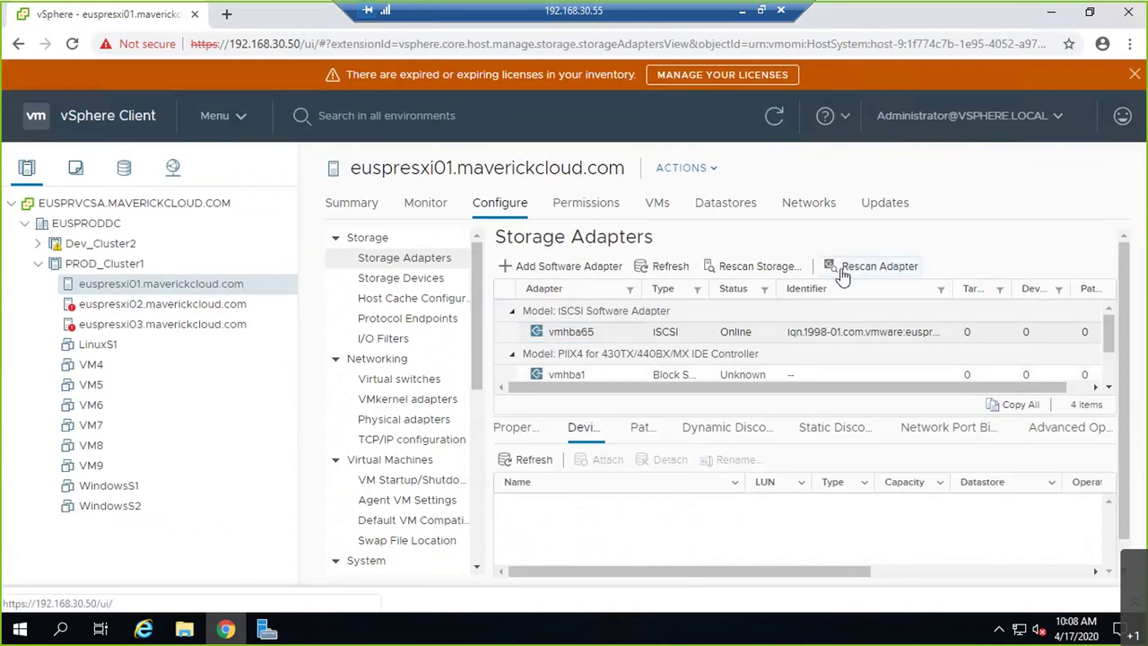
pyautogui.click(746, 270)
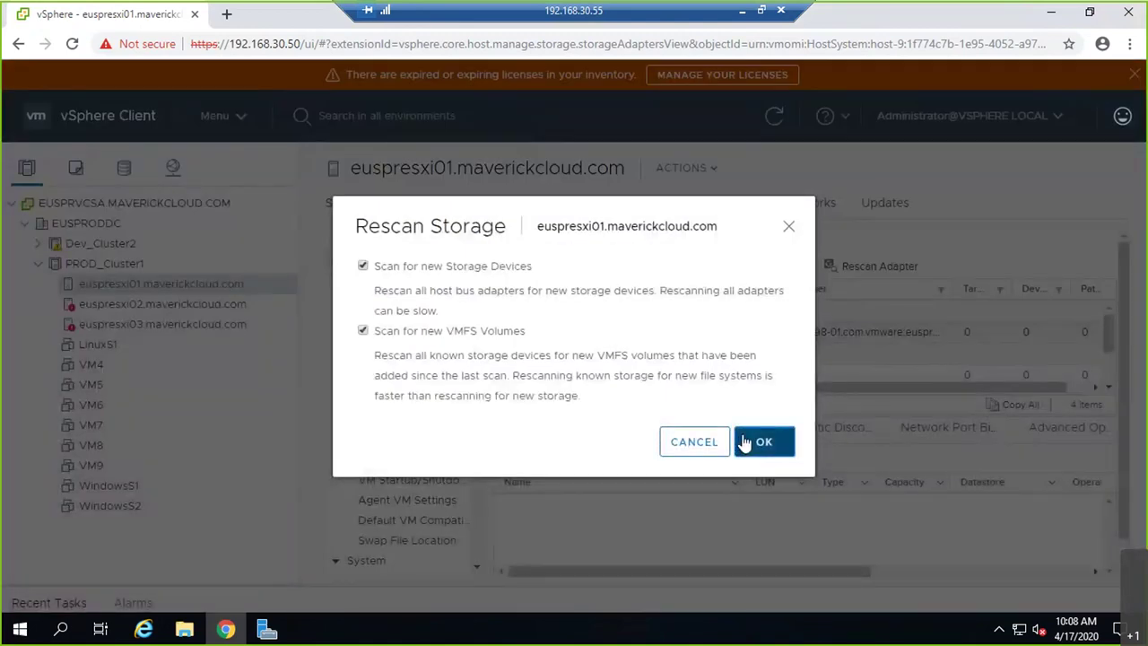
pyautogui.click(743, 439)
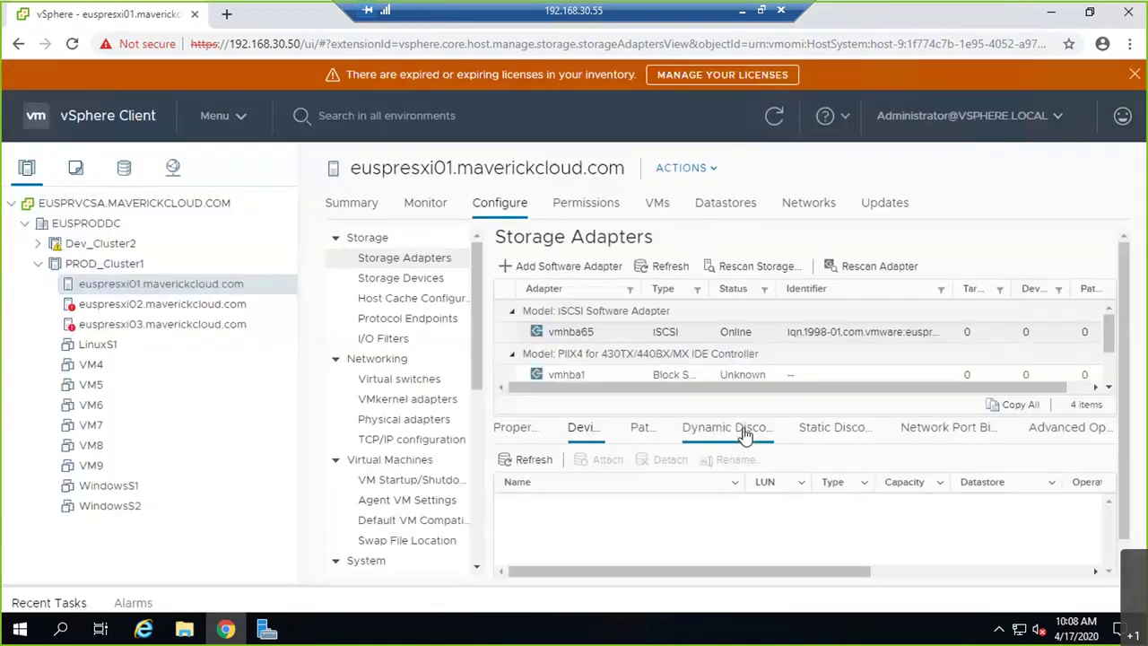
# - On euspresxi02, review vmhba65's devices, 192.168.30.55:3260 discovery targets and port bindings
pyautogui.click(191, 307)
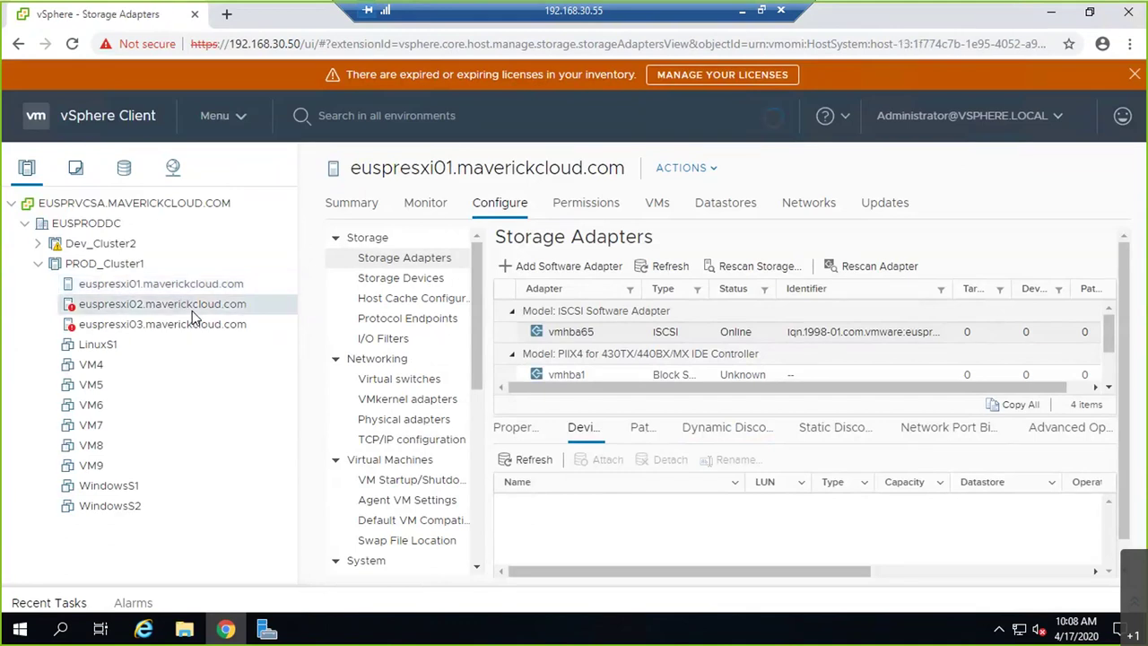
pyautogui.click(793, 332)
pyautogui.click(664, 332)
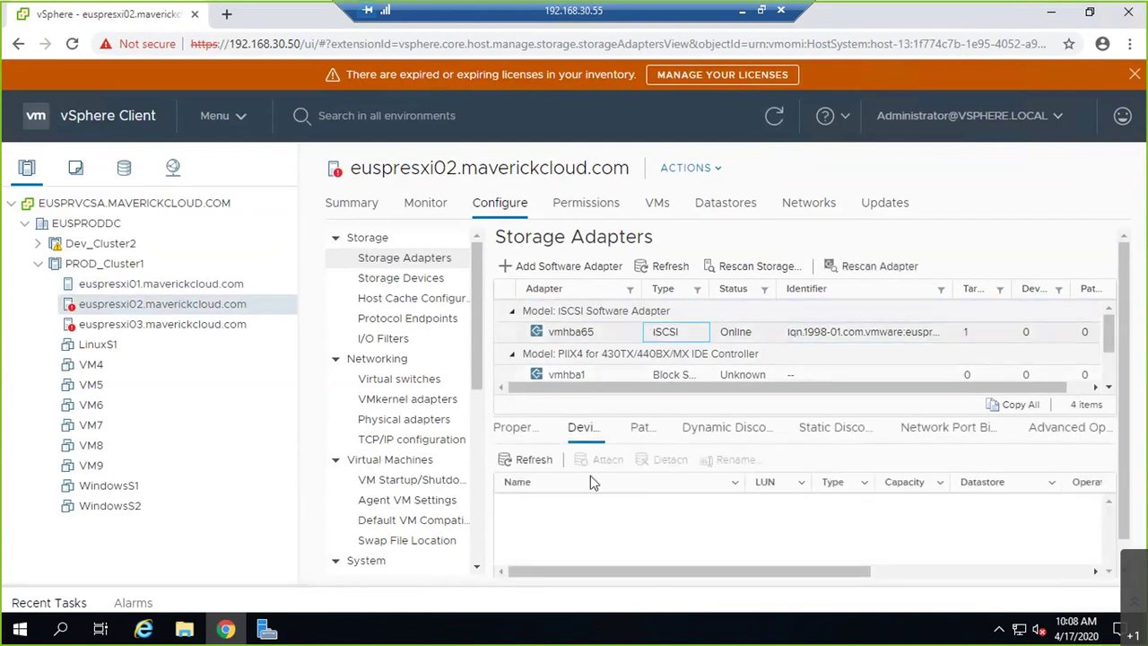
pyautogui.click(509, 458)
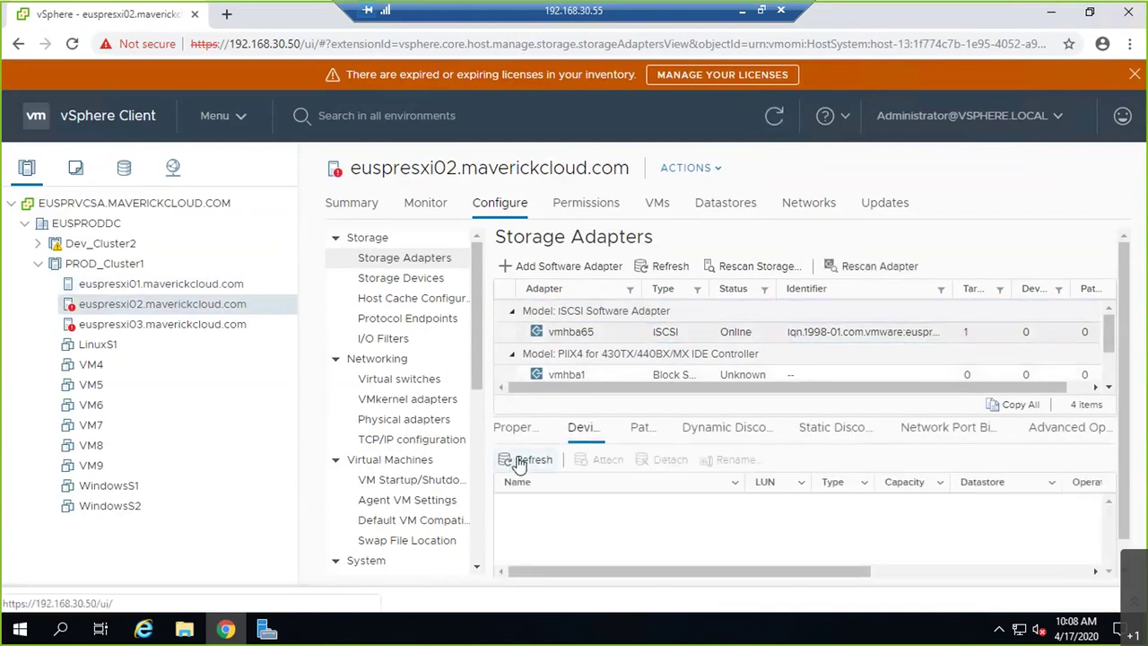
pyautogui.click(742, 438)
pyautogui.click(549, 507)
pyautogui.click(821, 434)
pyautogui.click(947, 431)
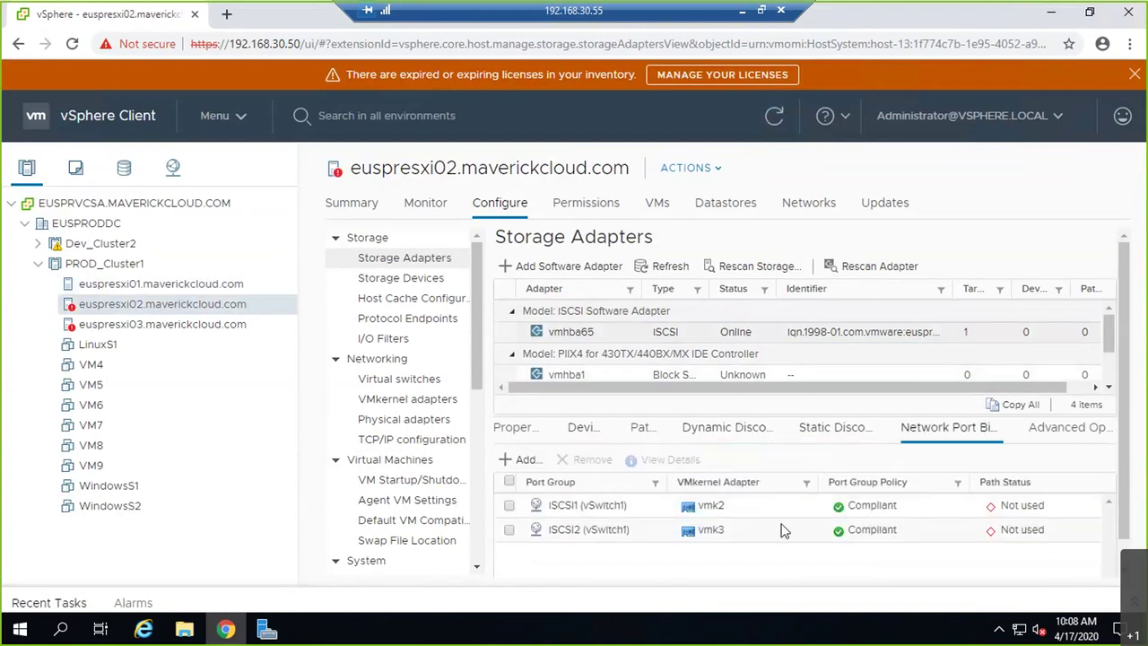
# - Inspect the ISCSI1 and ISCSI2 port bindings on euspresxi02 and euspresxi01, both Compliant but Not used
pyautogui.click(509, 506)
pyautogui.click(509, 506)
pyautogui.click(510, 530)
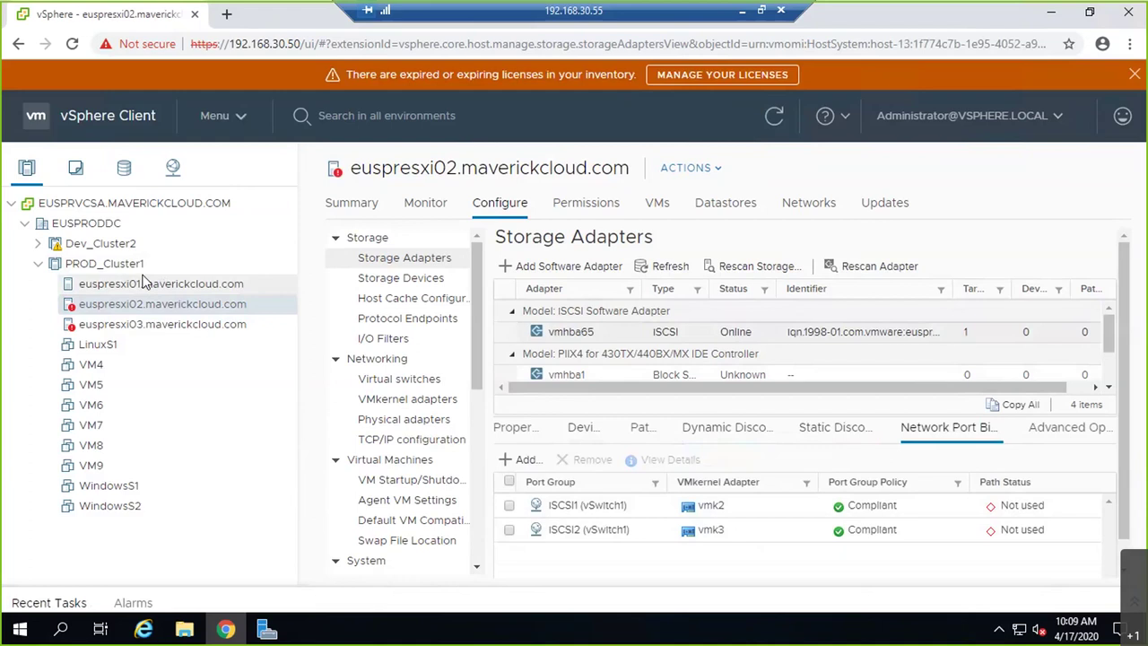
pyautogui.click(618, 509)
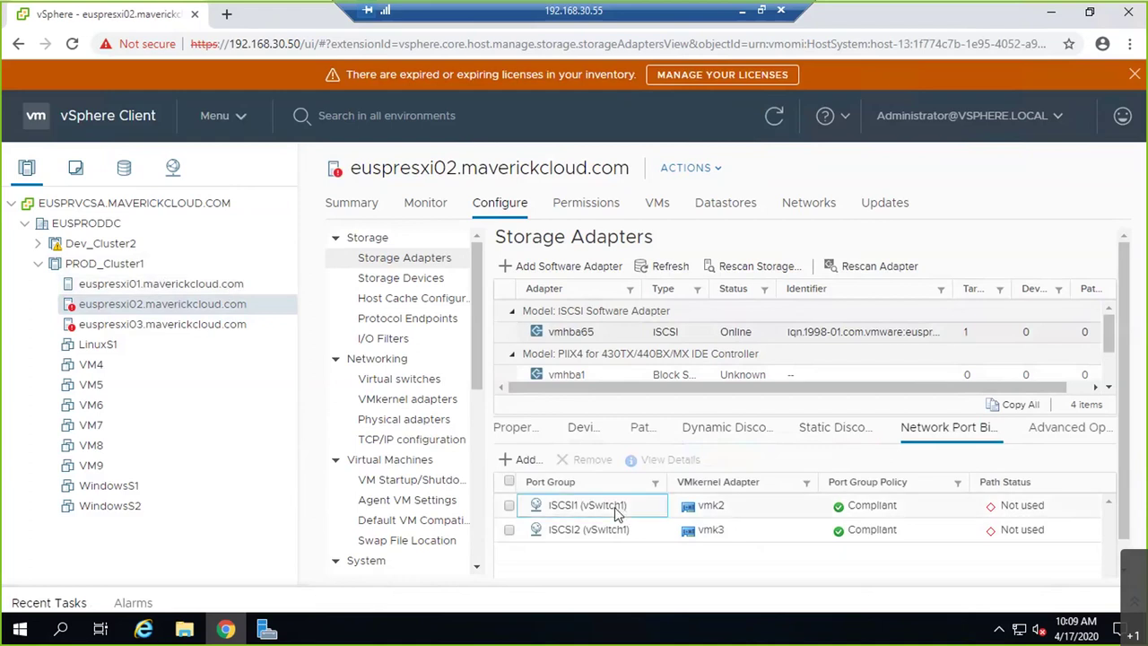
pyautogui.click(235, 290)
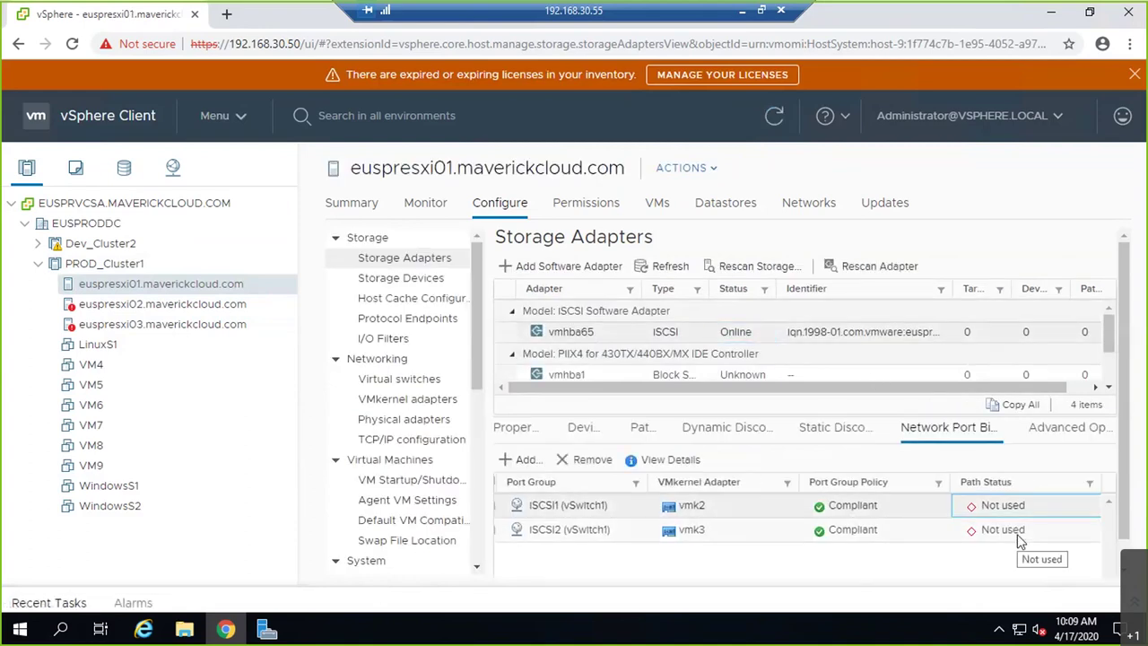
pyautogui.click(1017, 537)
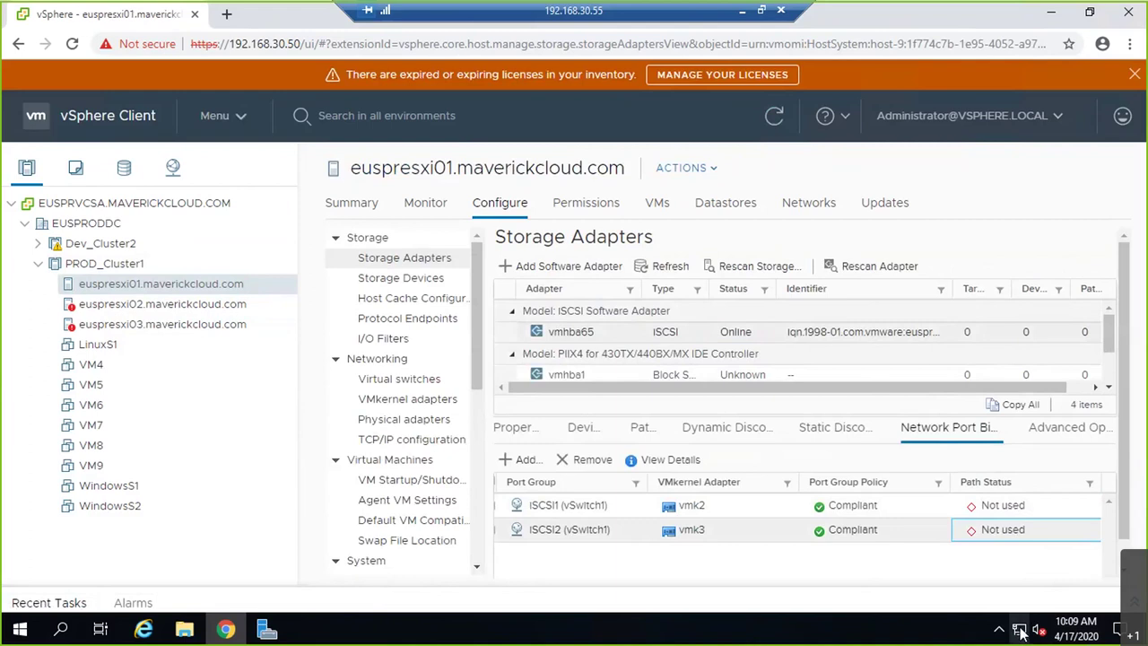
pyautogui.click(452, 619)
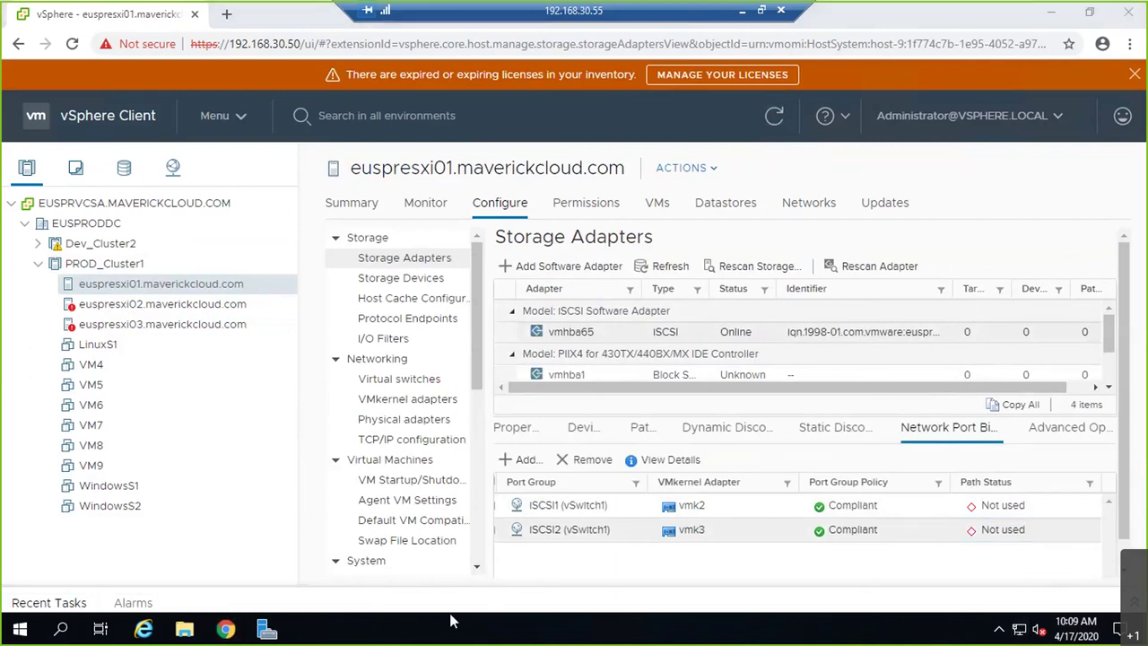
# - Open Network Connections by running ncpa.cpl from a command prompt
pyautogui.press('super+r')
pyautogui.write('cmd')
pyautogui.press('Return')
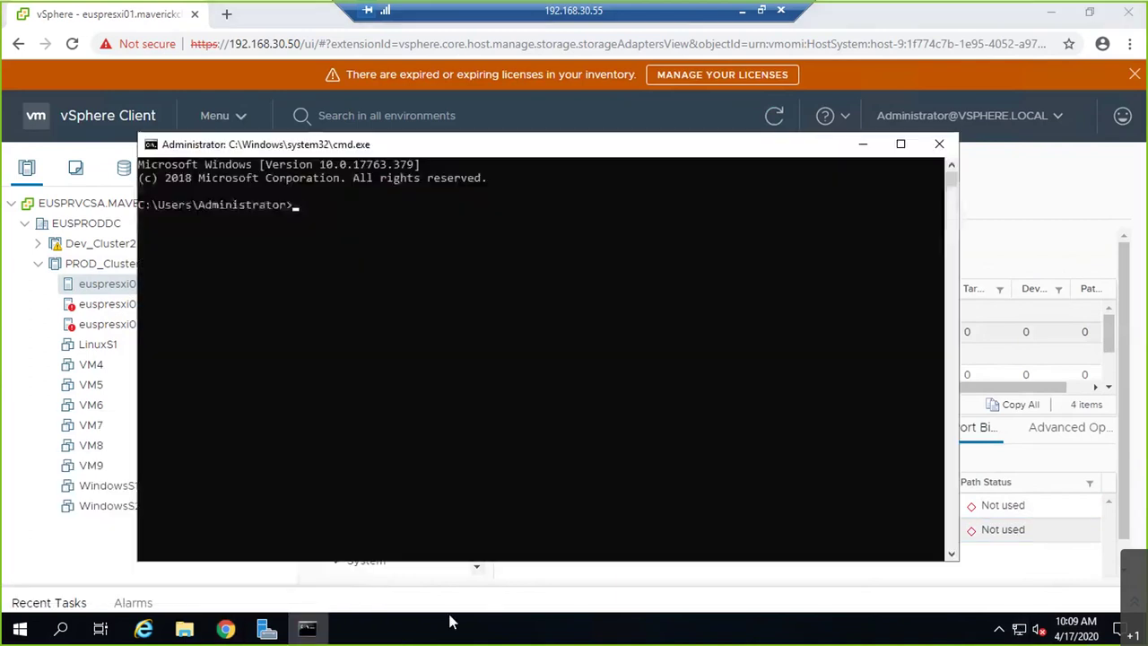
pyautogui.write('ping')
pyautogui.press('BackSpace')
pyautogui.press('BackSpace')
pyautogui.press('BackSpace')
pyautogui.press('BackSpace')
pyautogui.press('BackSpace')
pyautogui.write('ncap')
pyautogui.press('BackSpace')
pyautogui.press('BackSpace')
pyautogui.write('pa.cpl')
pyautogui.press('Return')
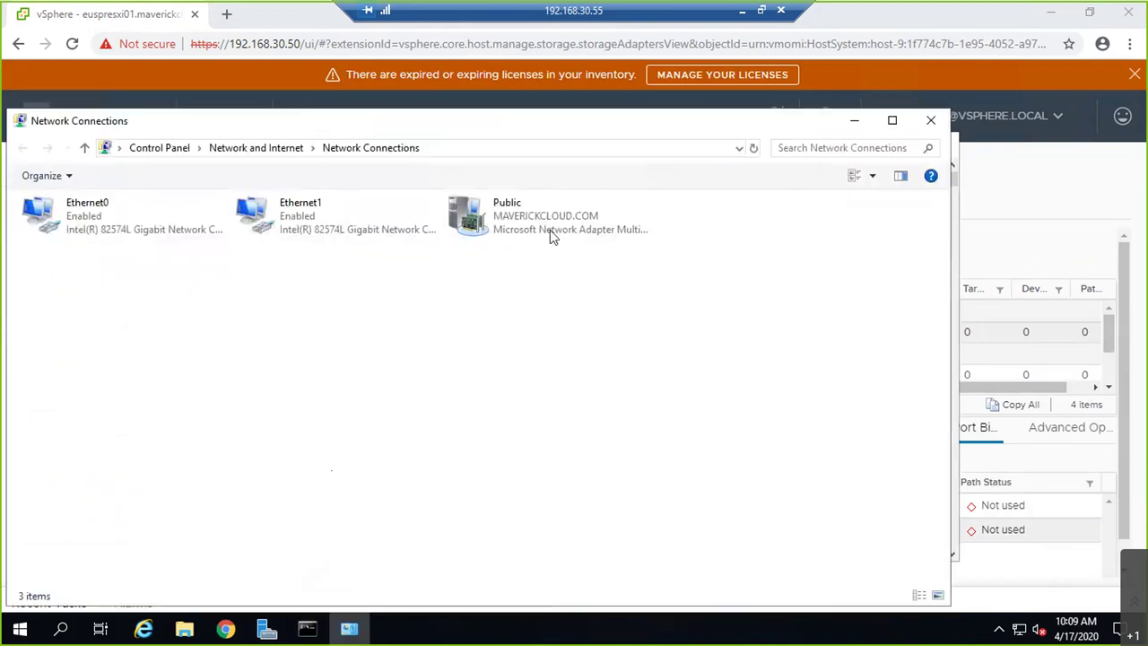
# - Confirm the Public adapter's IPv4 address is 192.168.30.55 without changes and close all windows
pyautogui.doubleClick(550, 235)
pyautogui.click(495, 451)
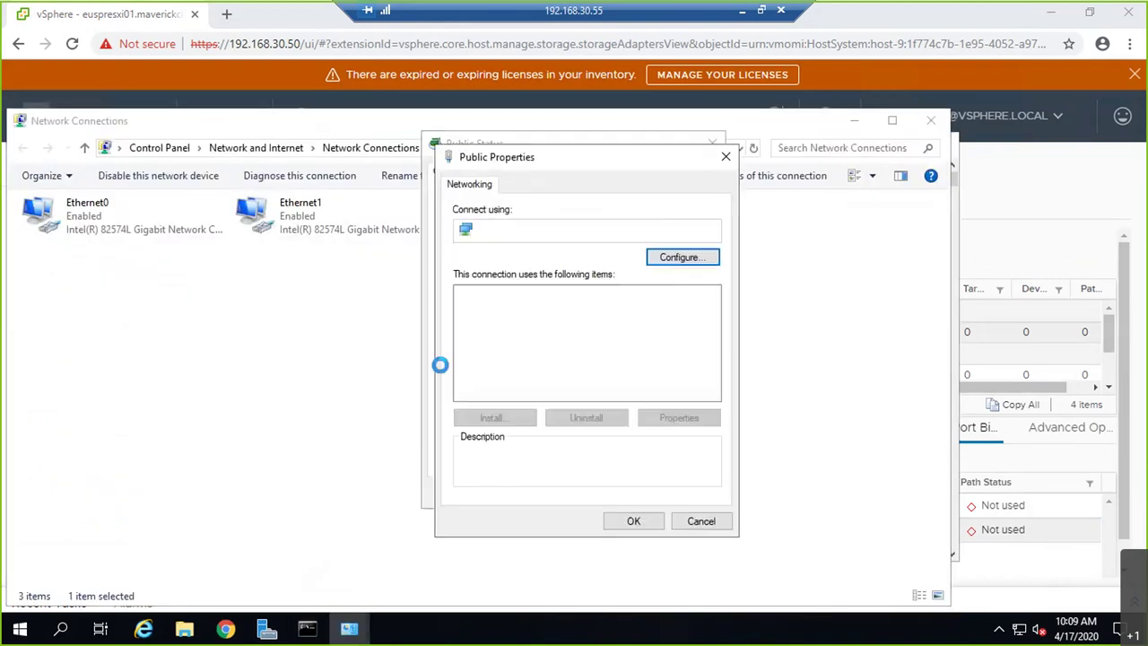
pyautogui.doubleClick(523, 366)
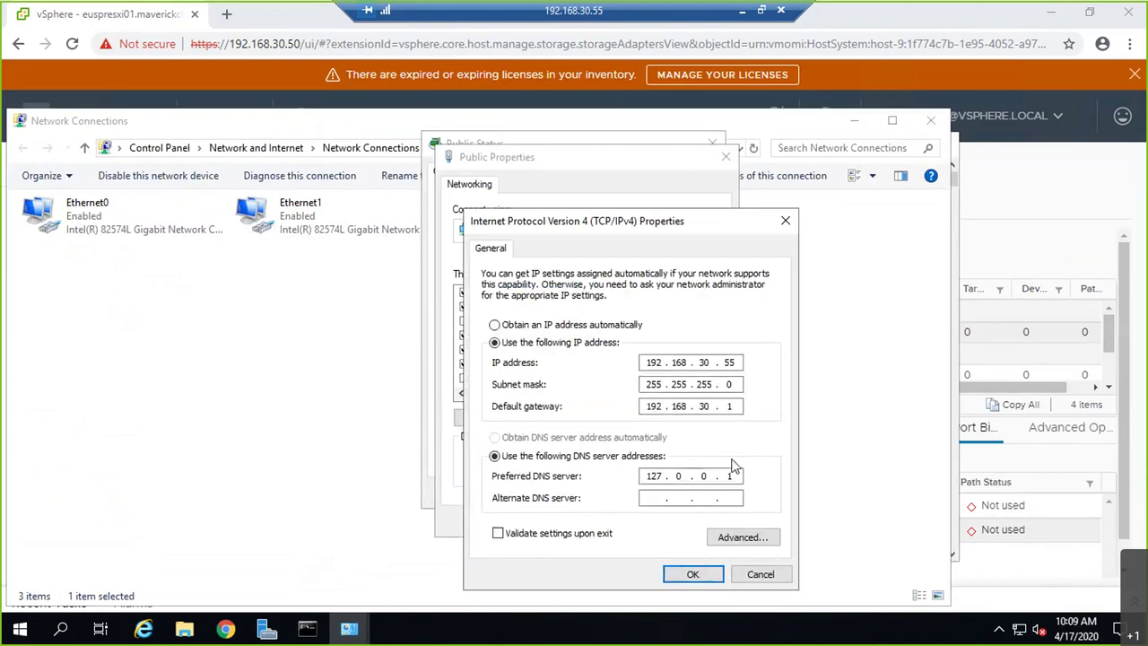
pyautogui.click(758, 575)
pyautogui.click(698, 517)
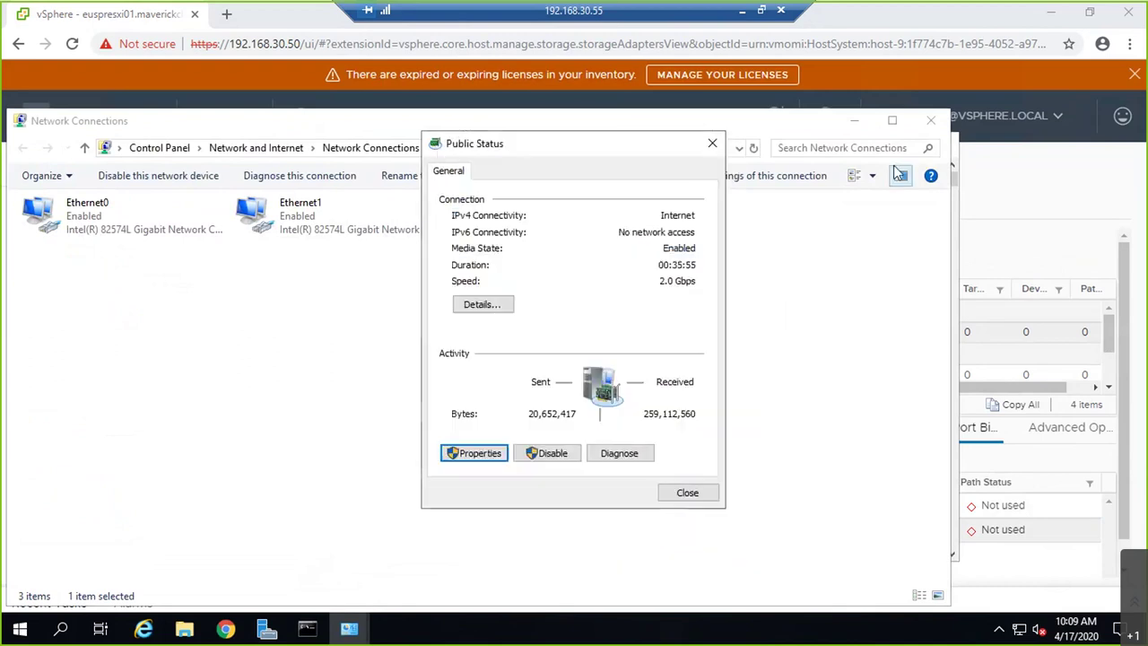
pyautogui.click(713, 142)
pyautogui.click(931, 120)
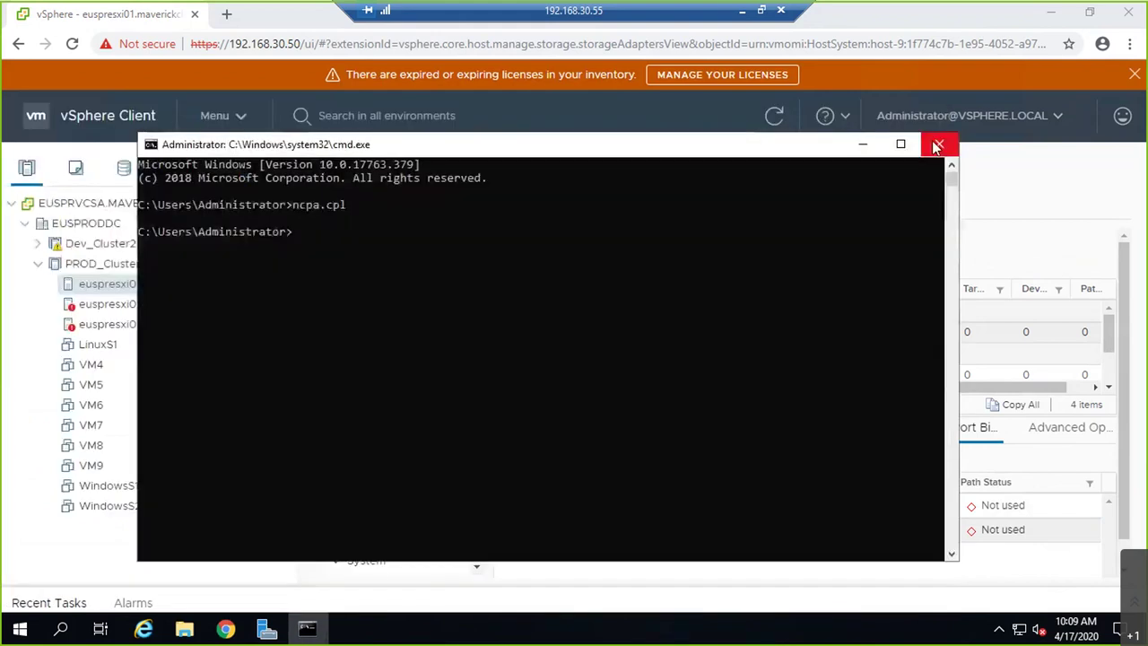
pyautogui.click(938, 144)
# - Restart the server from the Start menu's power options
pyautogui.click(20, 630)
pyautogui.click(21, 592)
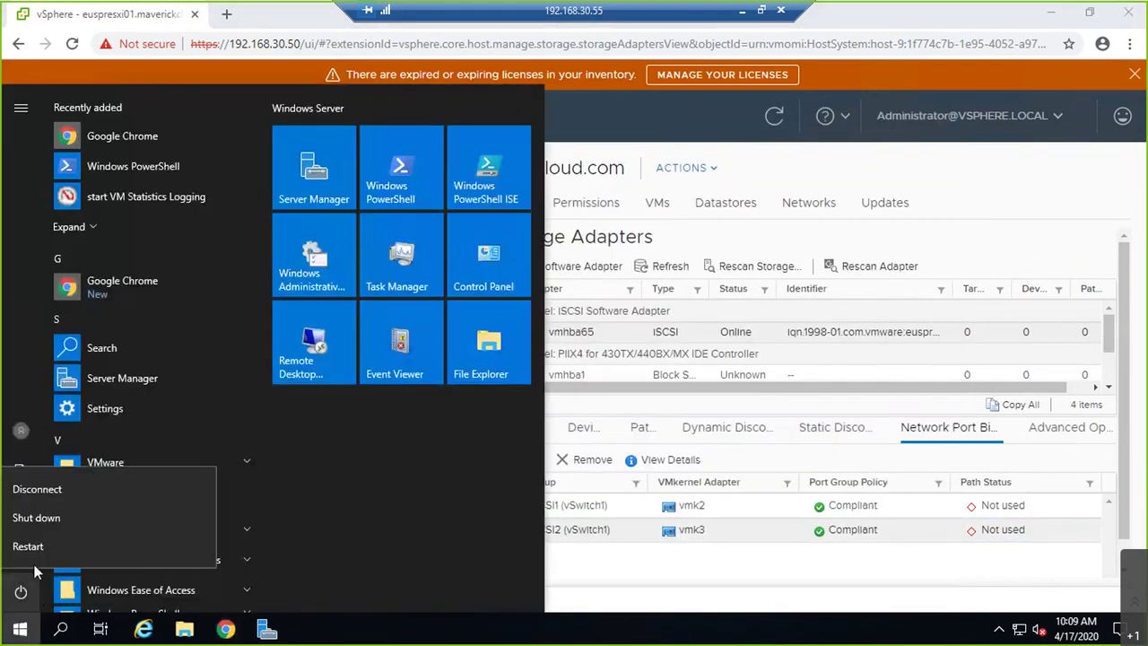
pyautogui.click(49, 541)
# - Confirm the server restart and open the EUSPRAD01.MAVERICKCLOUD.COM console from host ESX02's VM list
pyautogui.click(253, 543)
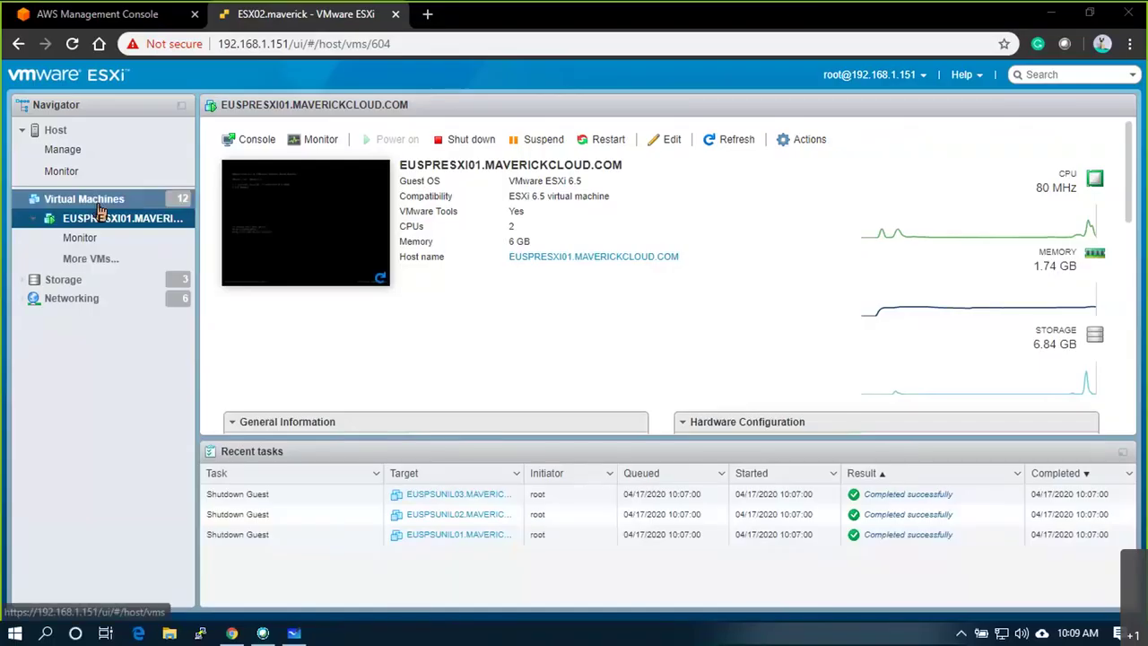
pyautogui.click(101, 207)
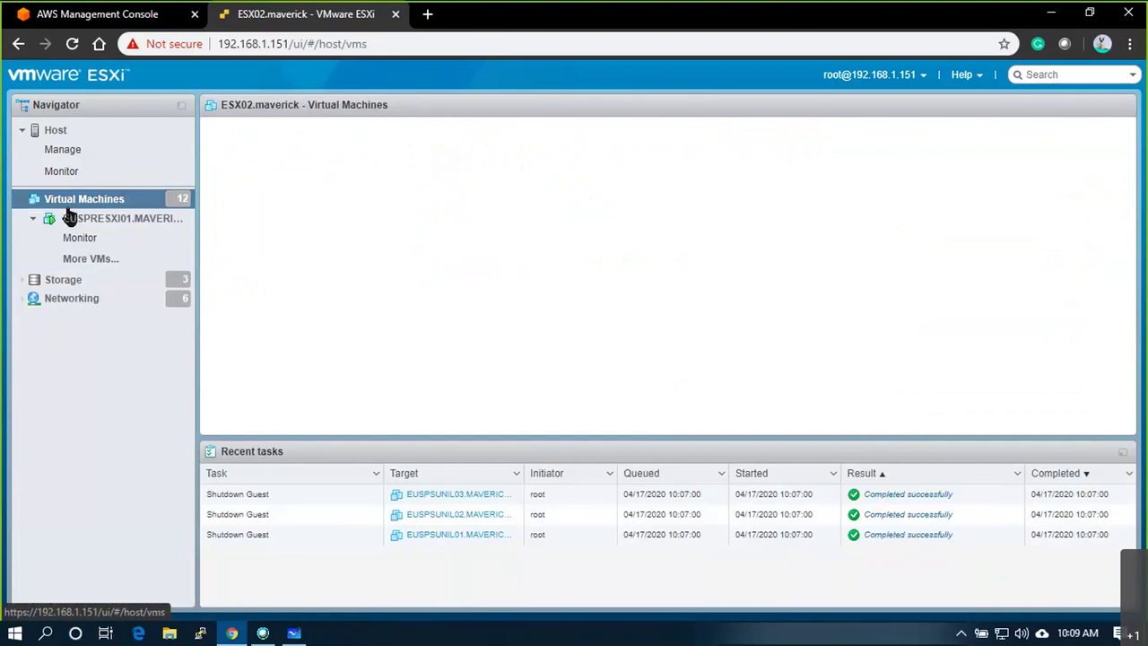
pyautogui.click(101, 137)
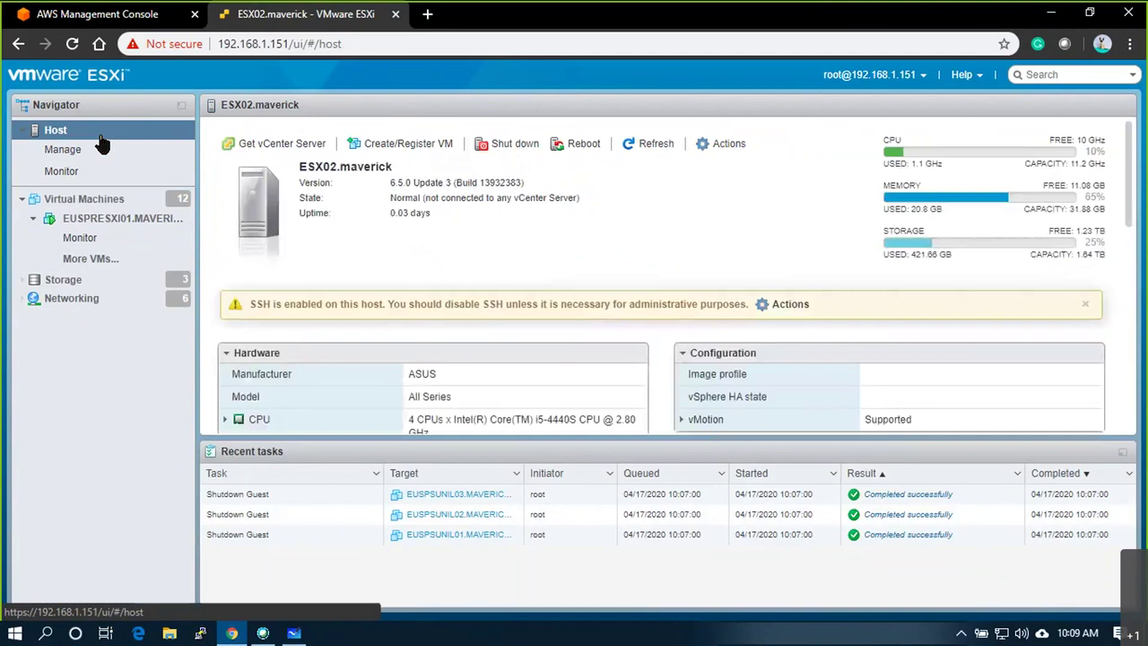
pyautogui.click(101, 202)
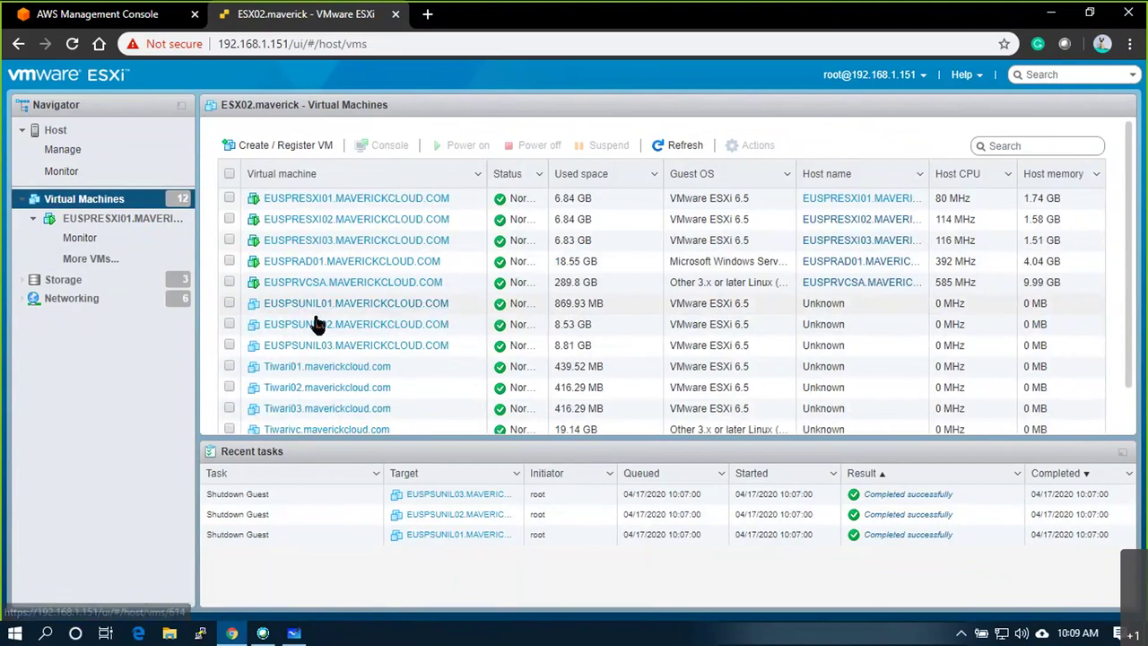
pyautogui.click(392, 263)
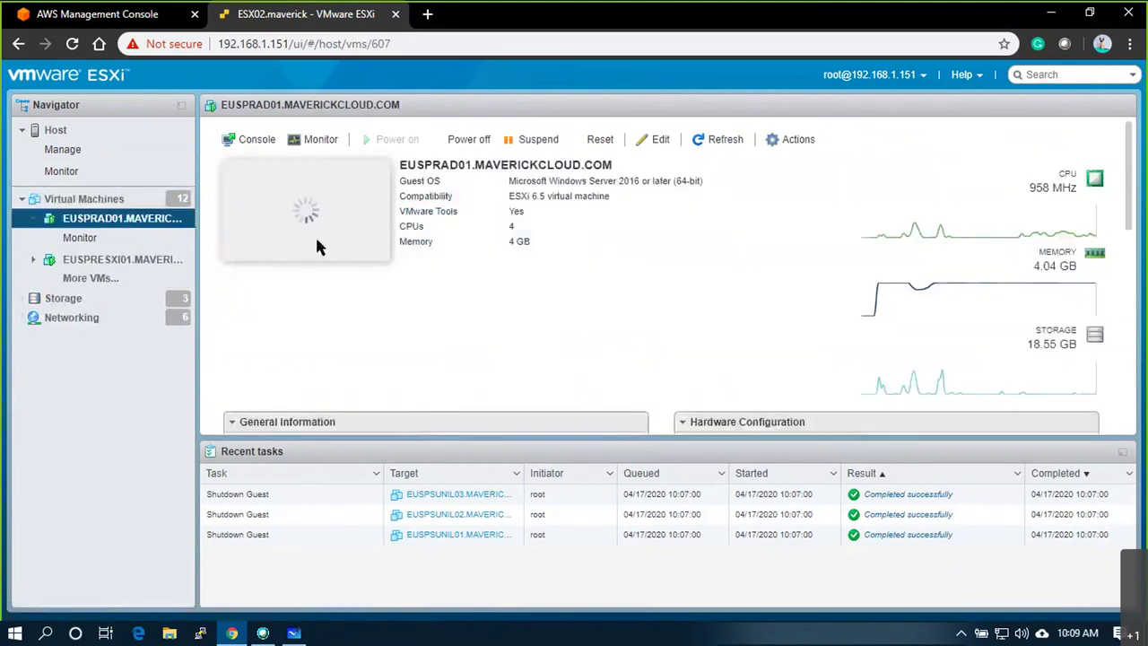
pyautogui.click(320, 242)
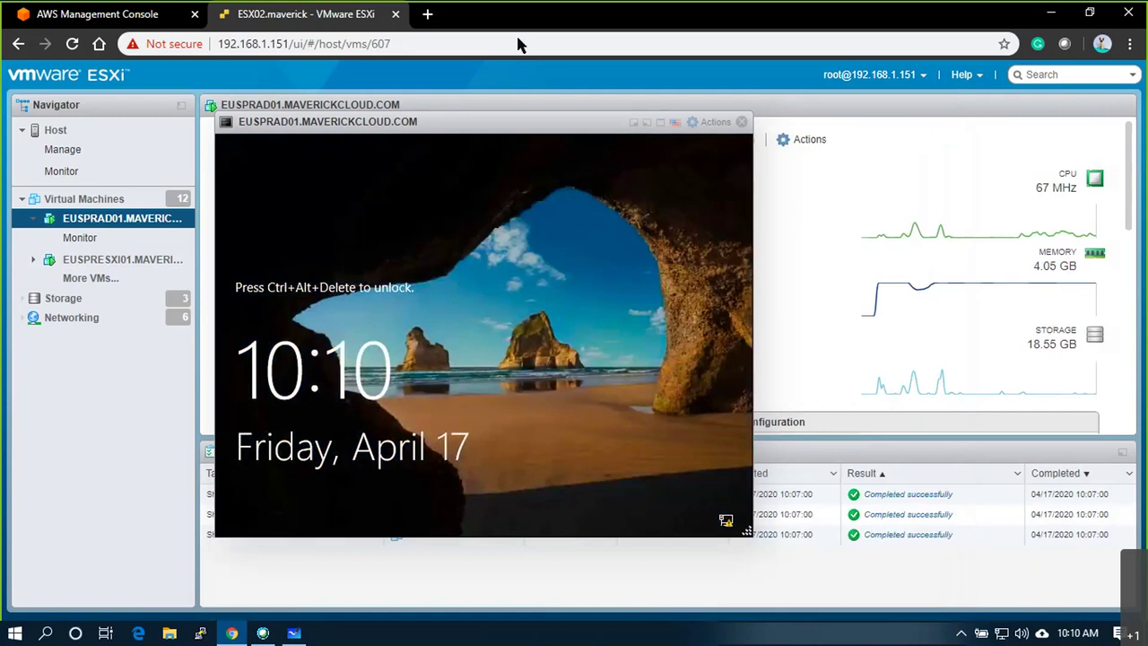
# - Close the VM console and launch Remote Desktop Connection with mstsc
pyautogui.click(741, 122)
pyautogui.press('super+r')
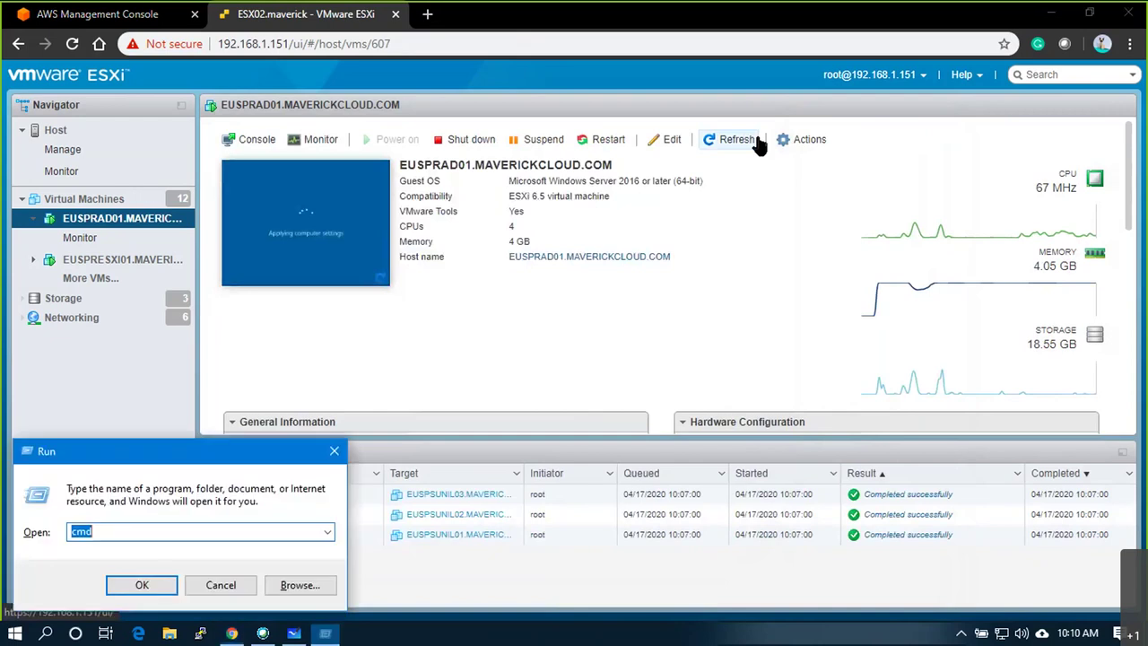
pyautogui.write('mstsc')
pyautogui.press('Return')
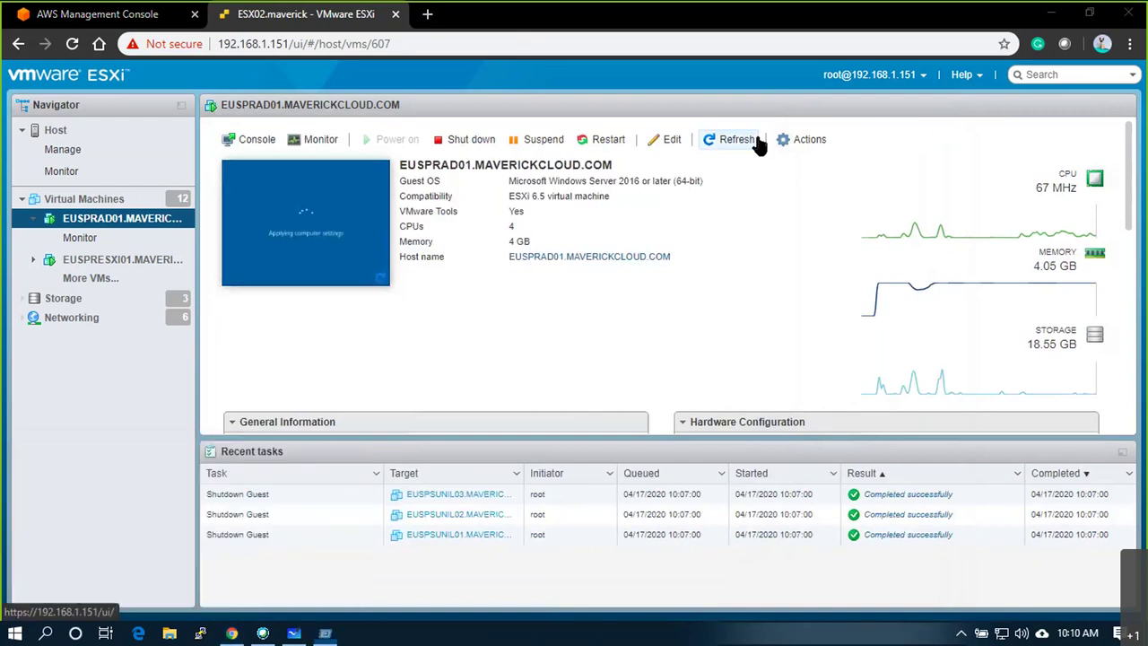
# - Connect to 192.168.30.55 with the administrator password and accept the certificate warning
pyautogui.press('Return')
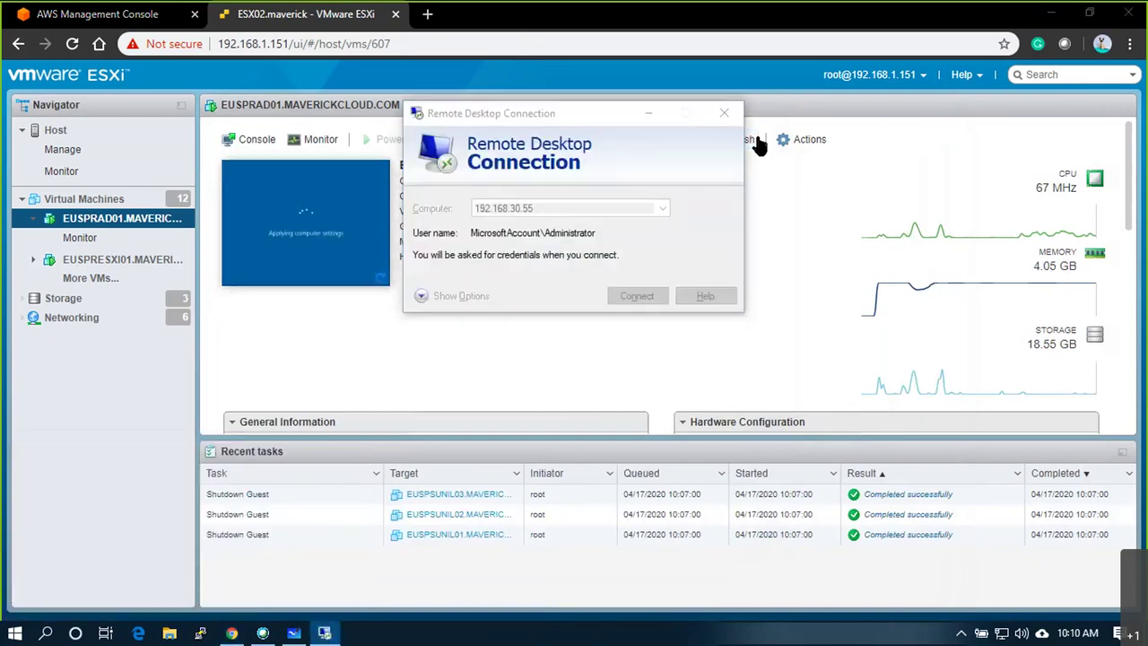
pyautogui.write('•••••••••')
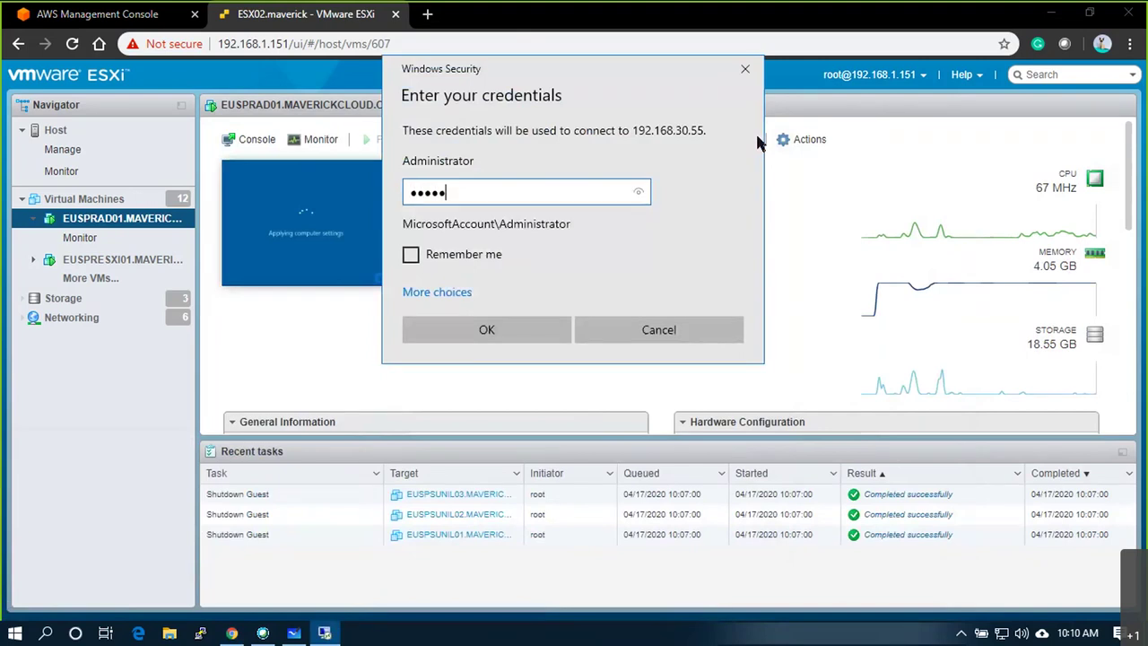
pyautogui.press('Return')
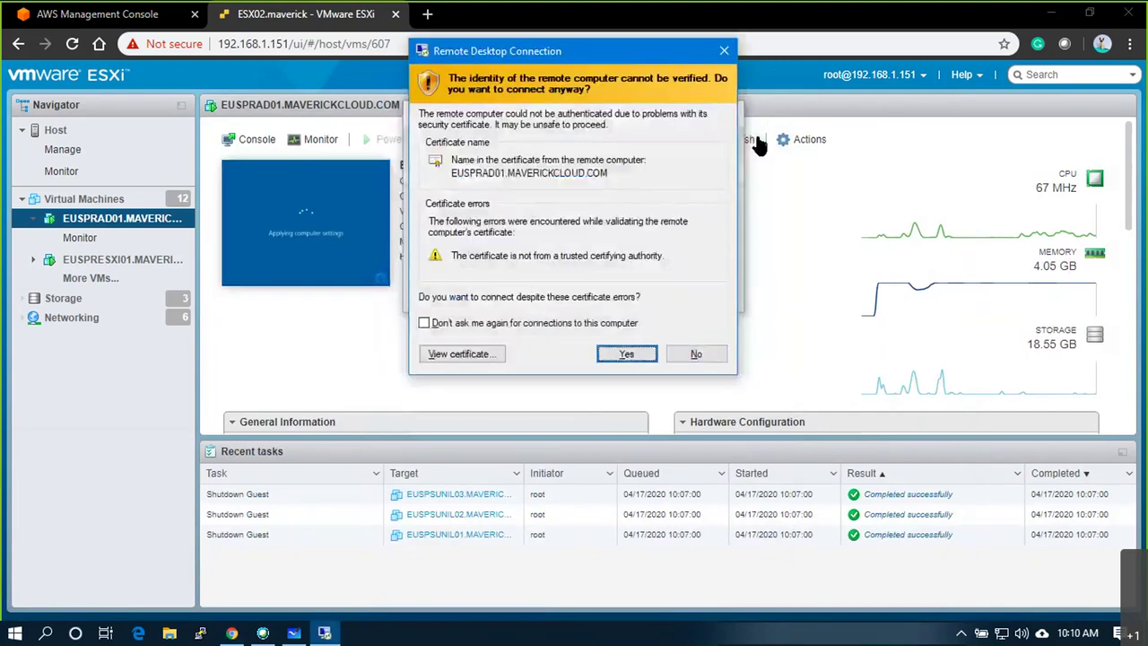
pyautogui.press('Return')
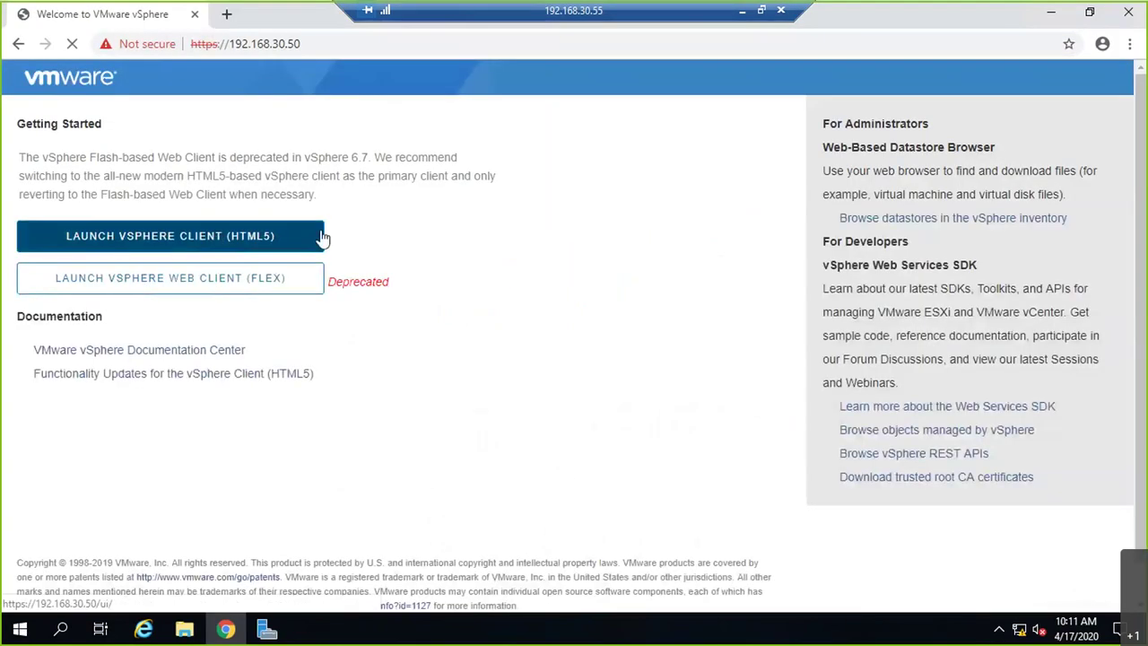
# - Launch the HTML5 vSphere Client and log in with the SSO administrator account and password
pyautogui.click(319, 236)
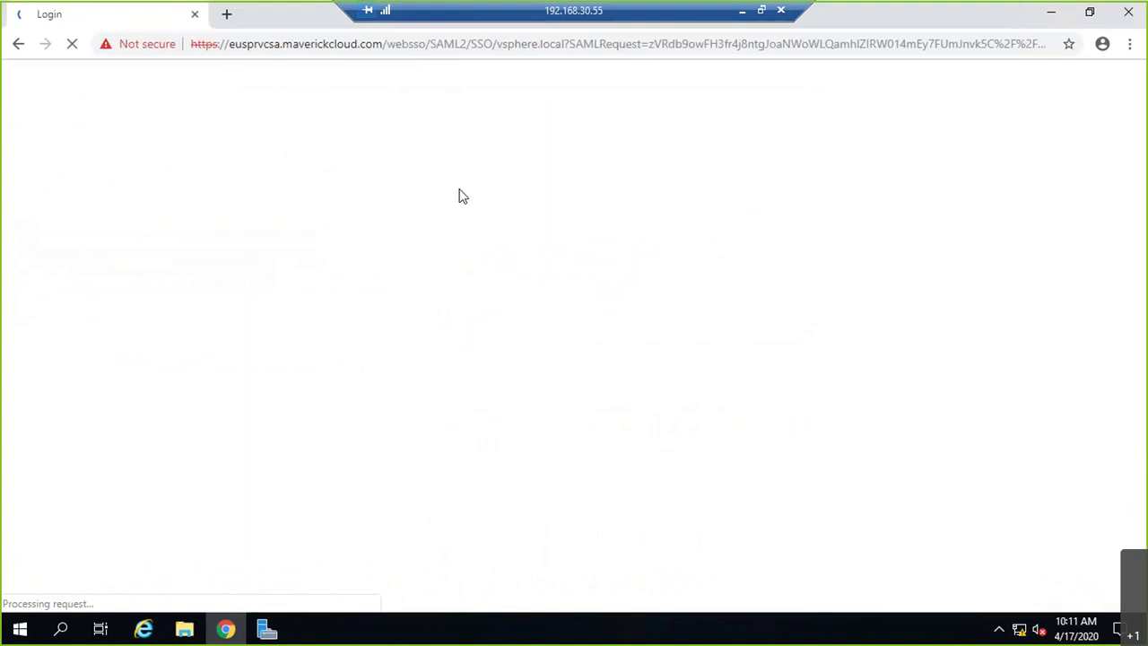
pyautogui.write('Admin')
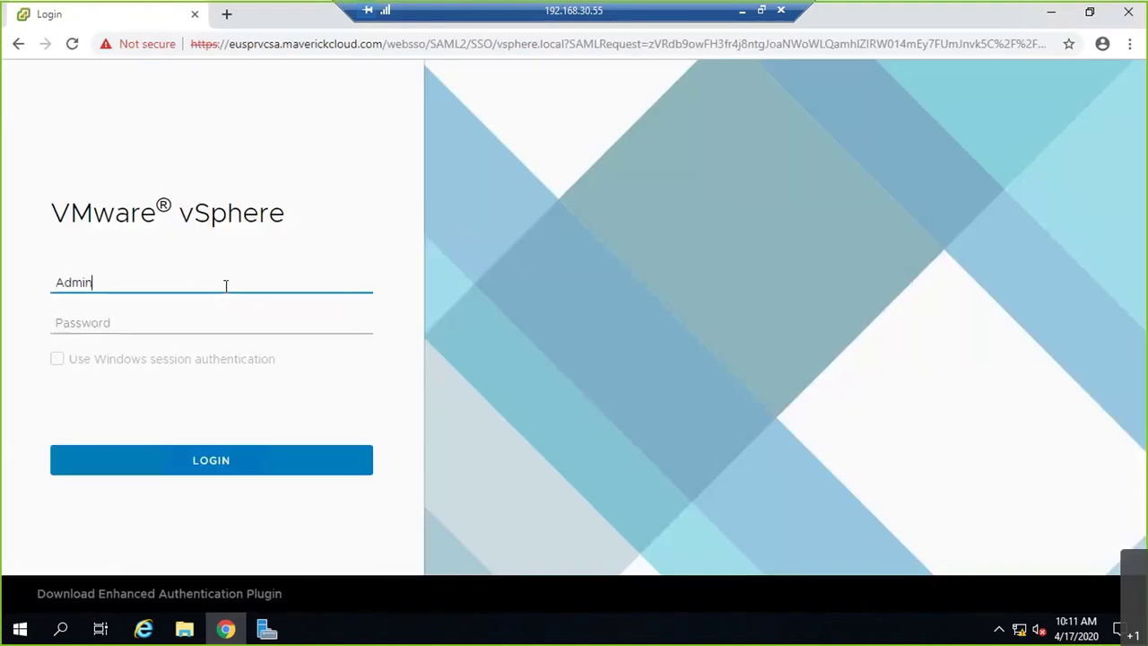
pyautogui.write('istrator@vsph')
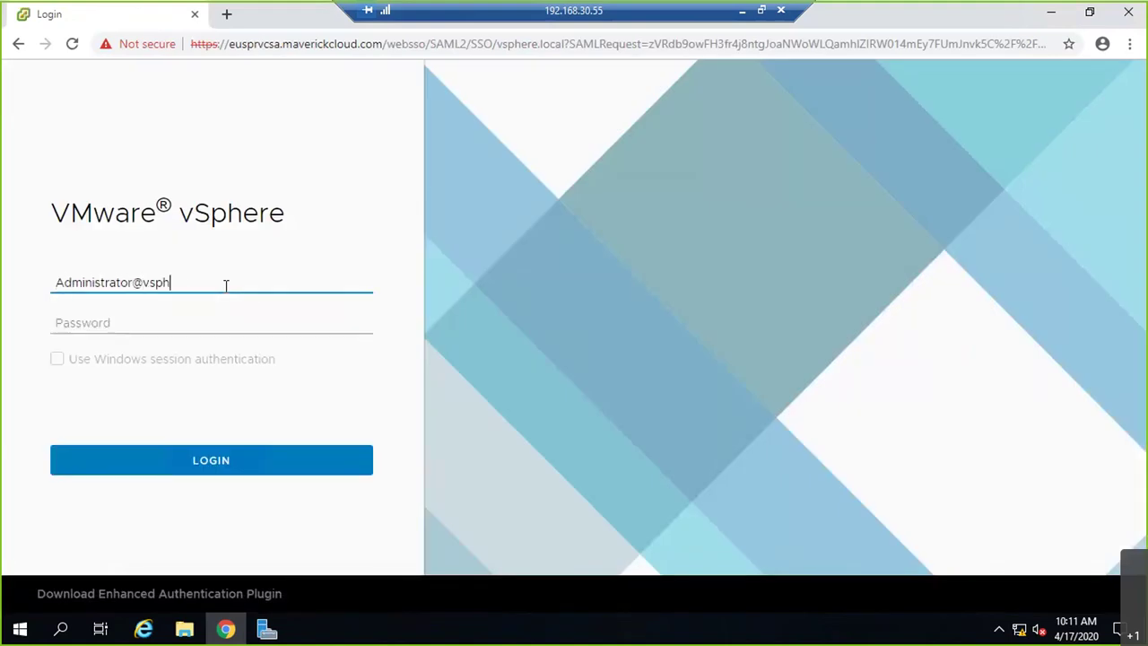
pyautogui.write('ere.local')
pyautogui.press('Tab')
pyautogui.write('•••••••')
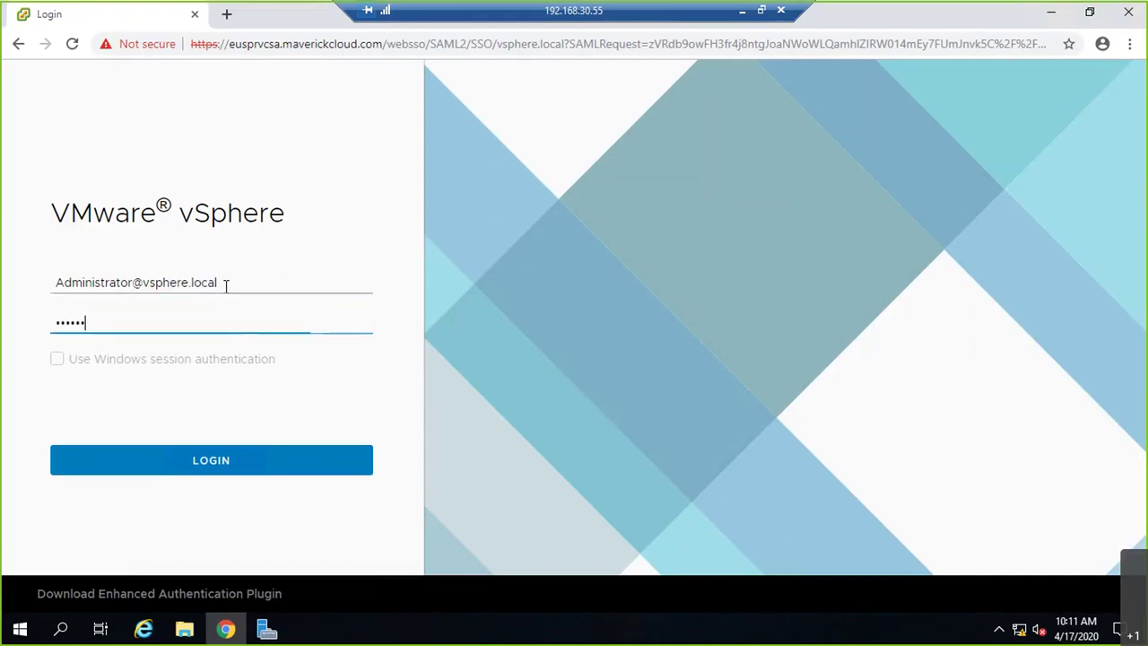
pyautogui.press('Return')
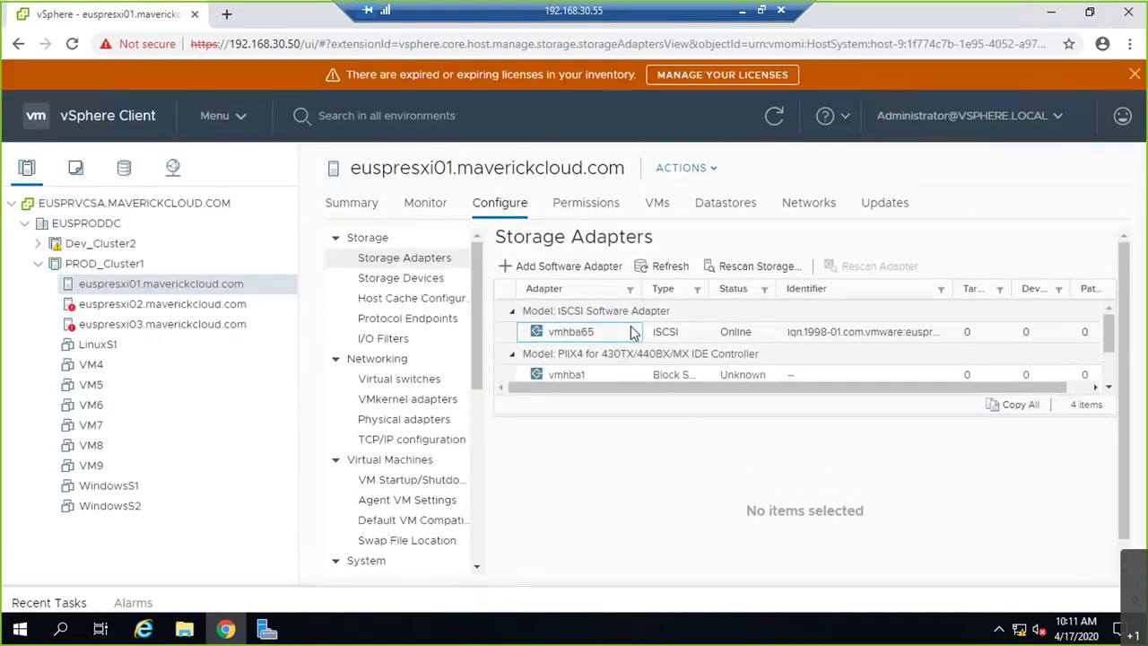
# - Rescan the vmhba65 iSCSI adapter on euspresxi01 and view its devices
pyautogui.click(633, 332)
pyautogui.click(583, 428)
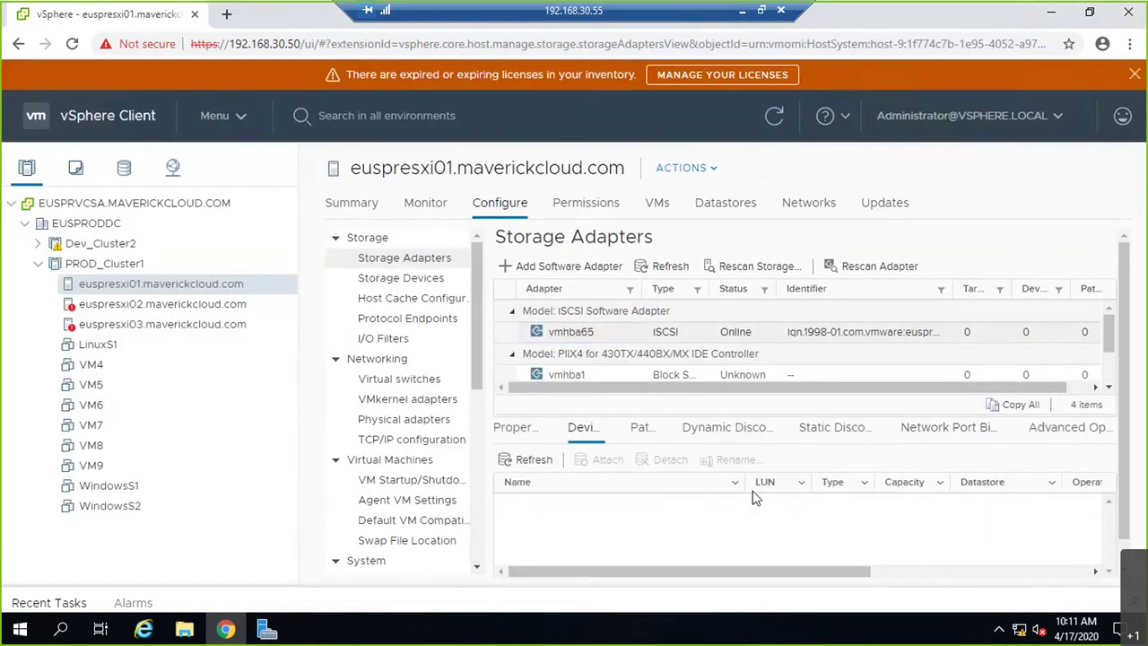
pyautogui.click(835, 267)
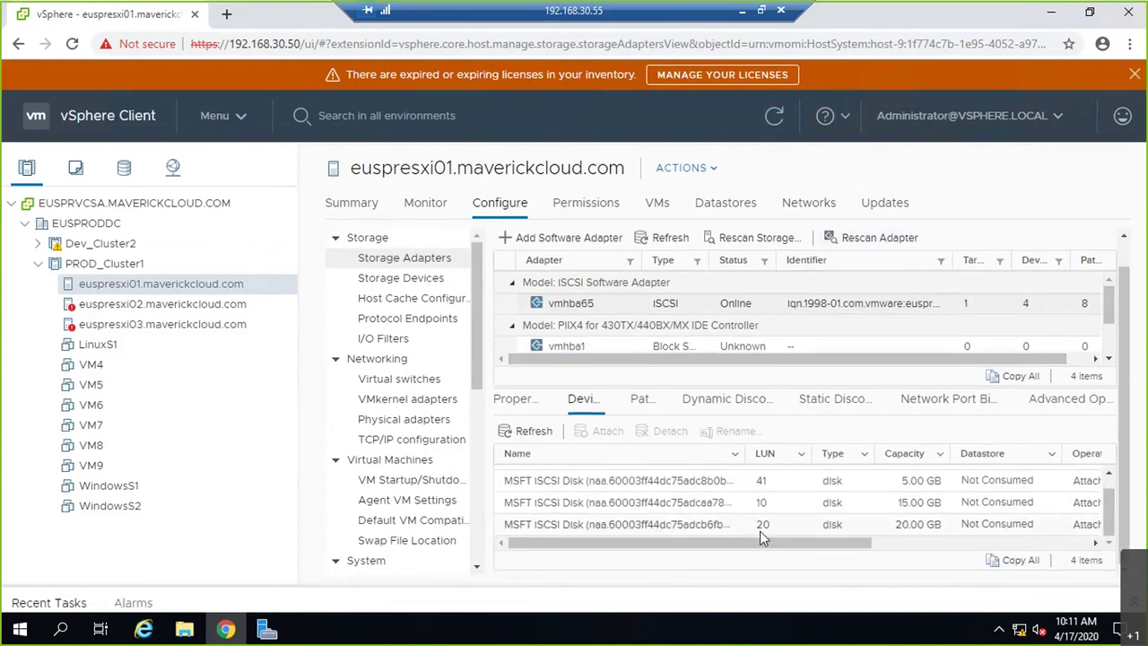
# - Run a full storage rescan on euspresxi02's vmhba65 and view its datastores
pyautogui.click(209, 306)
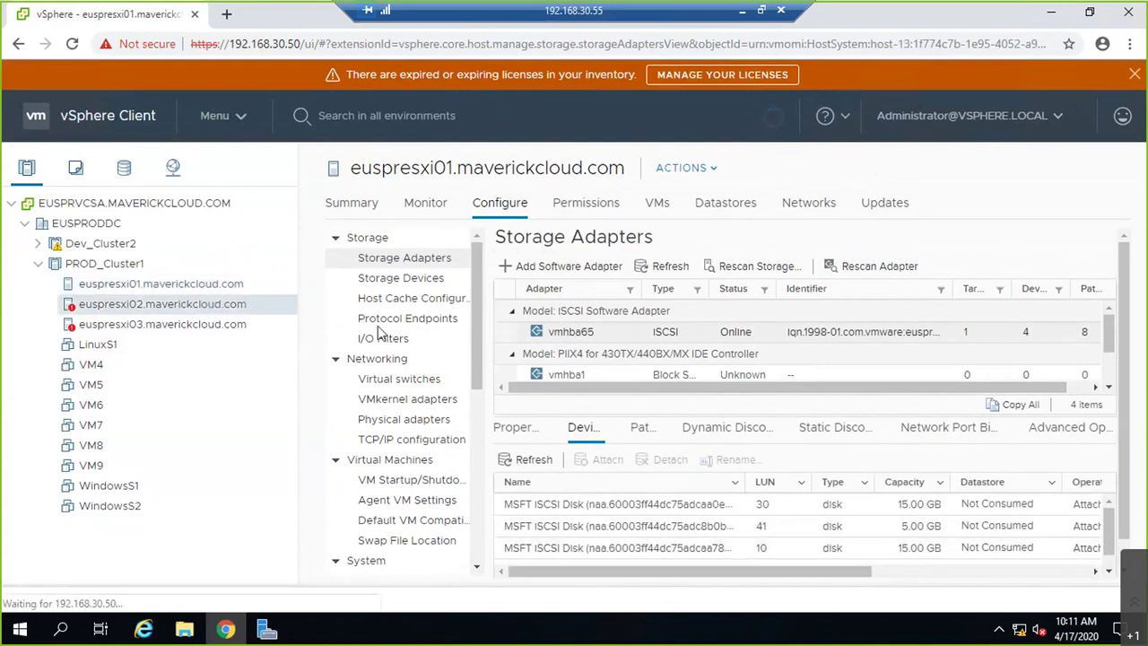
pyautogui.click(733, 334)
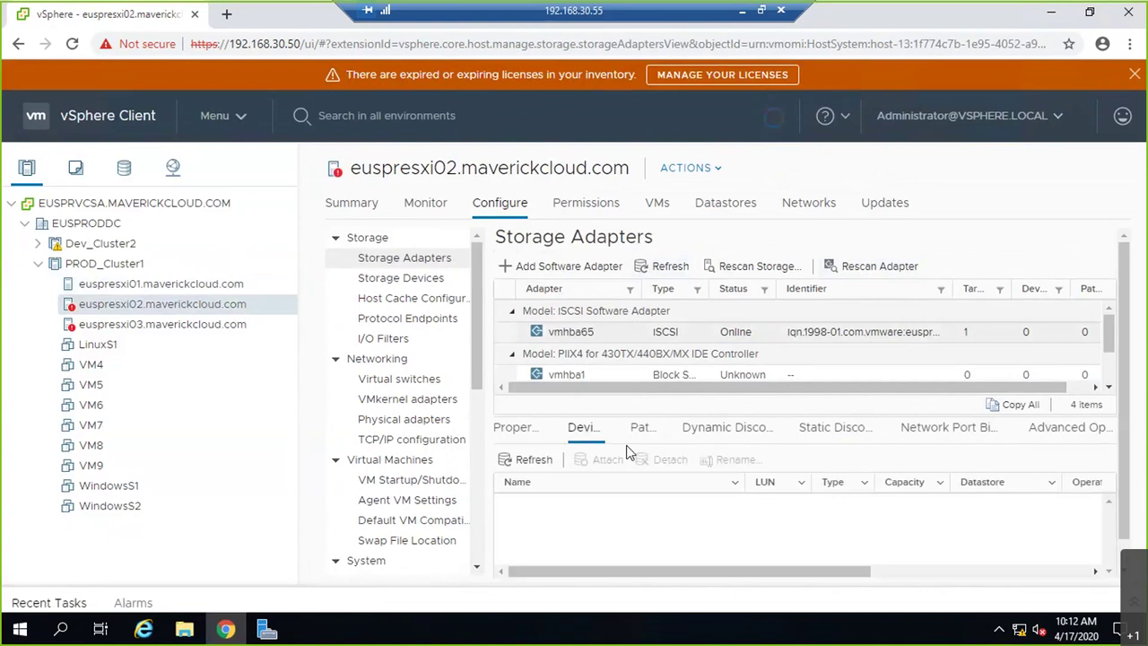
pyautogui.click(738, 266)
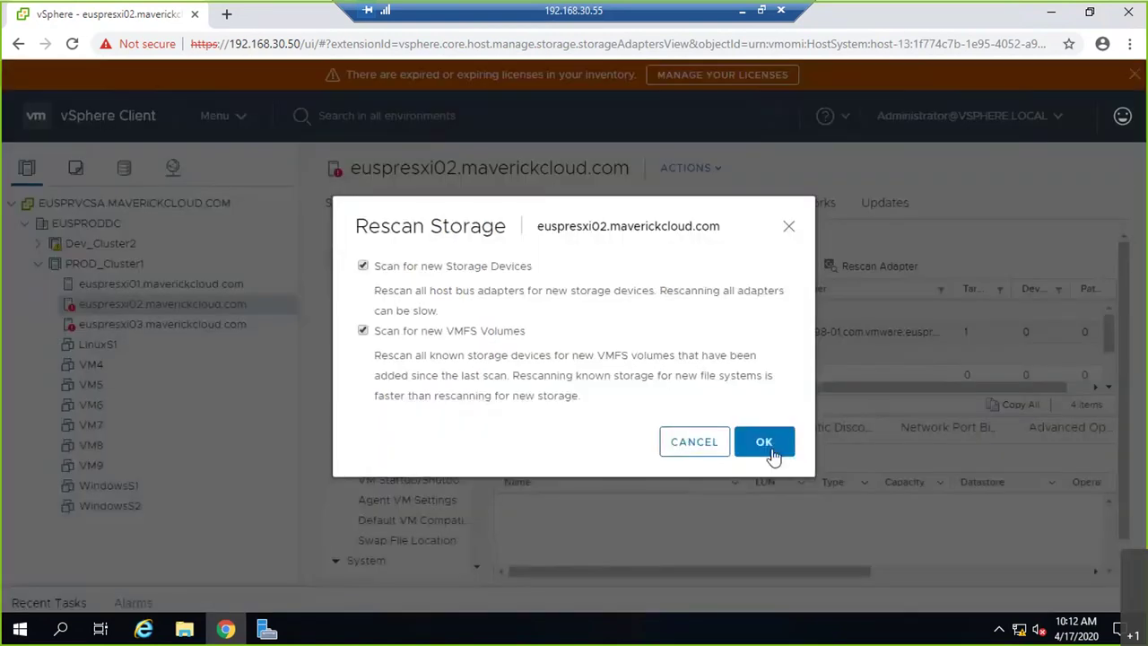
pyautogui.click(765, 444)
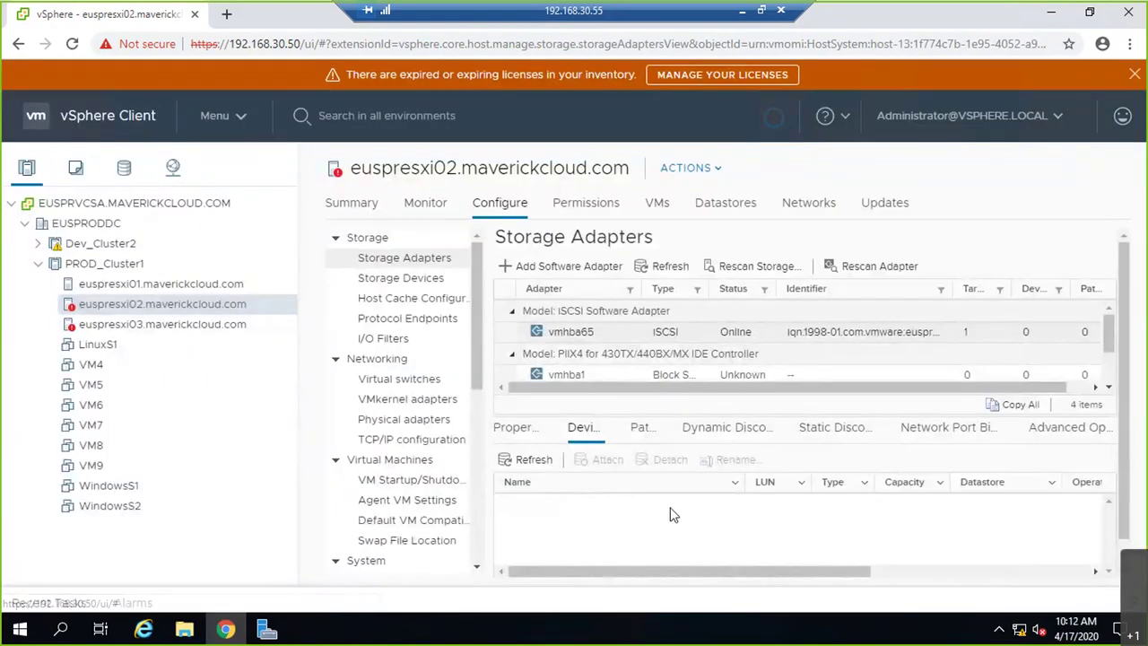
pyautogui.click(734, 211)
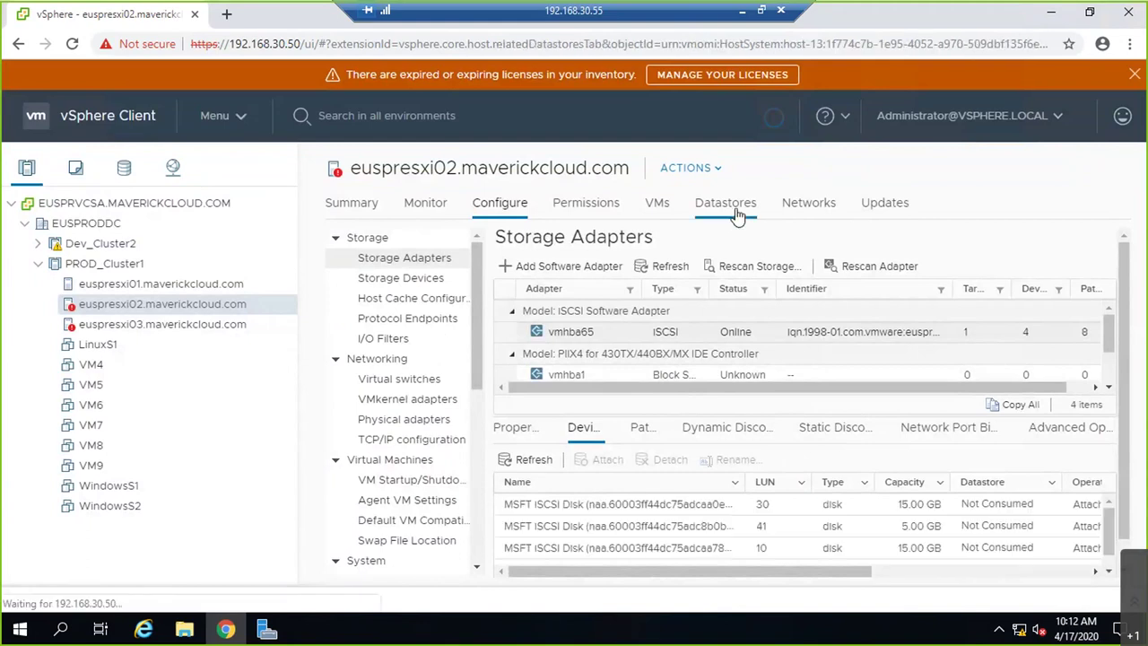
# - Compare the datastores listed on euspresxi01, euspresxi02 and euspresxi03
pyautogui.click(214, 285)
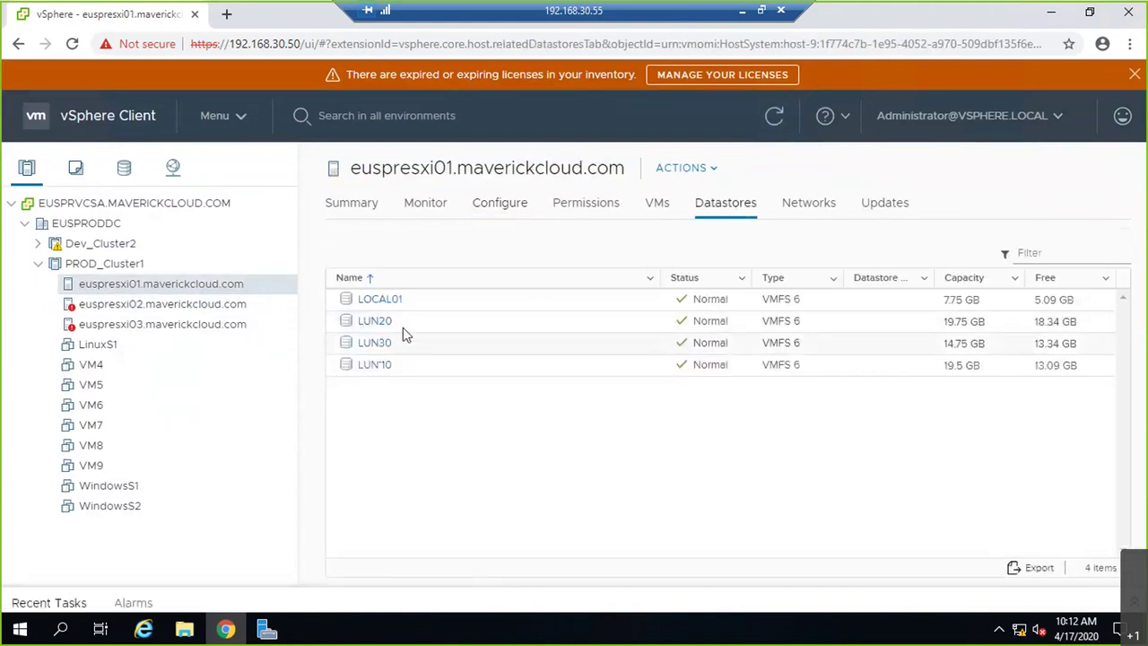
pyautogui.click(220, 306)
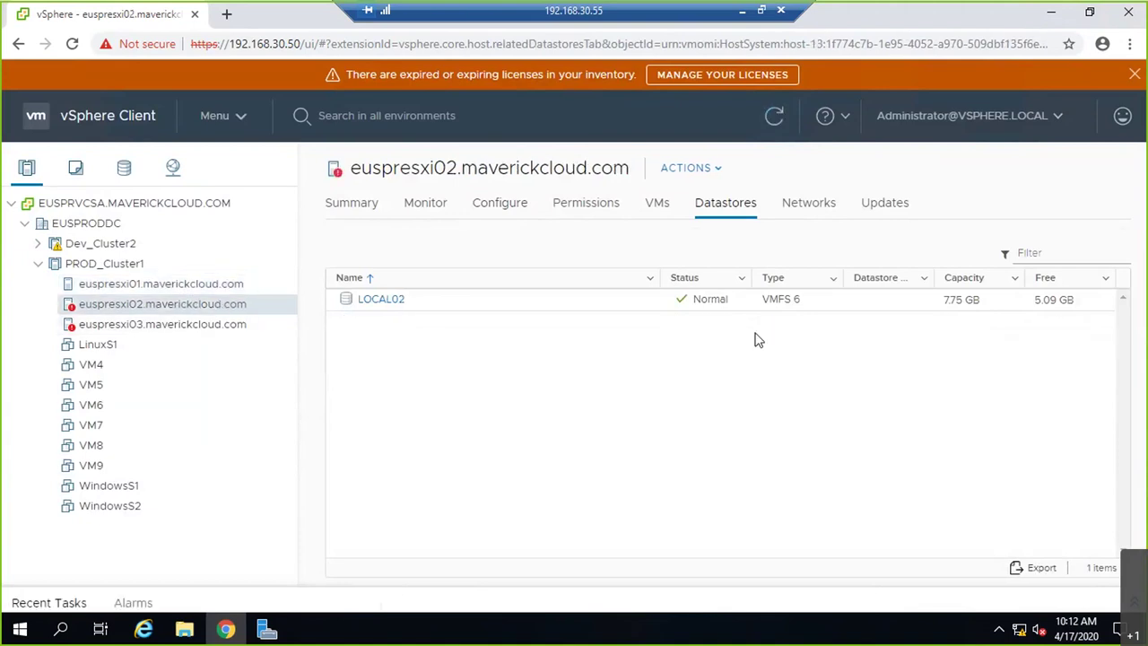
pyautogui.click(214, 326)
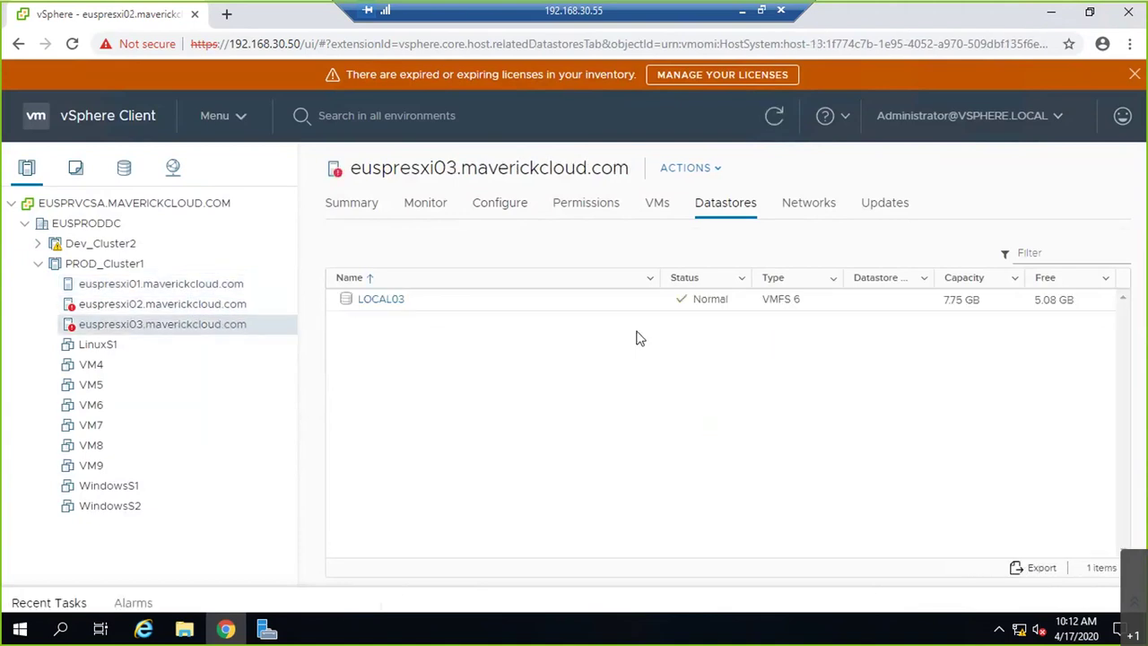
# - Rescan euspresxi03's vmhba65 adapter and storage, then check its datastores against euspresxi02
pyautogui.click(492, 205)
pyautogui.click(736, 332)
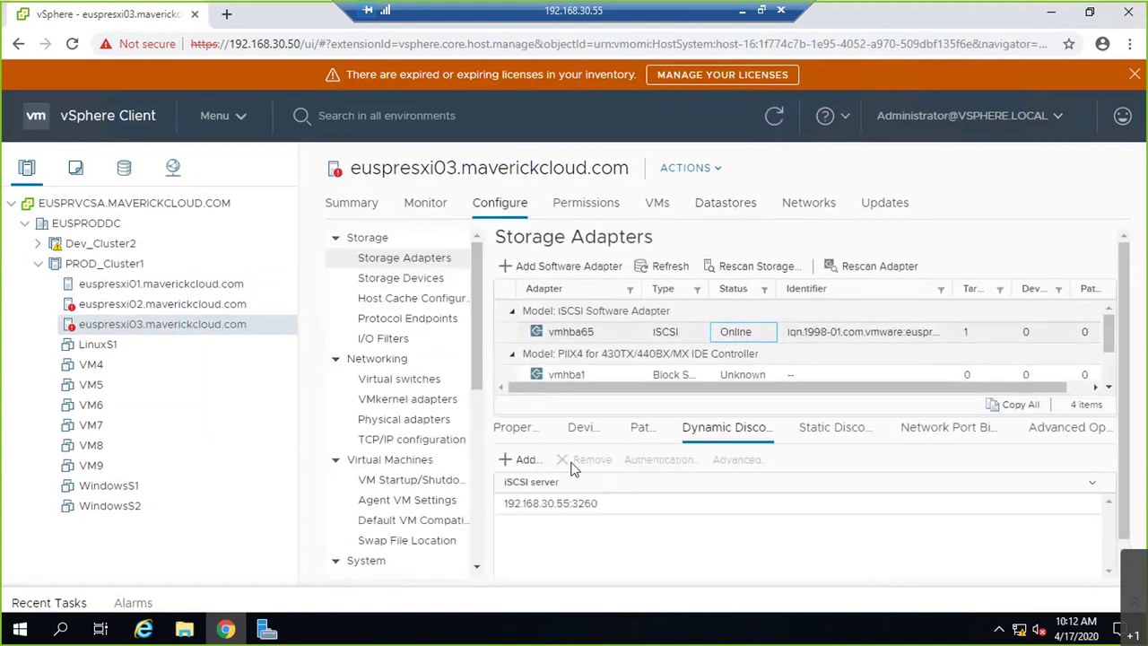
pyautogui.click(584, 429)
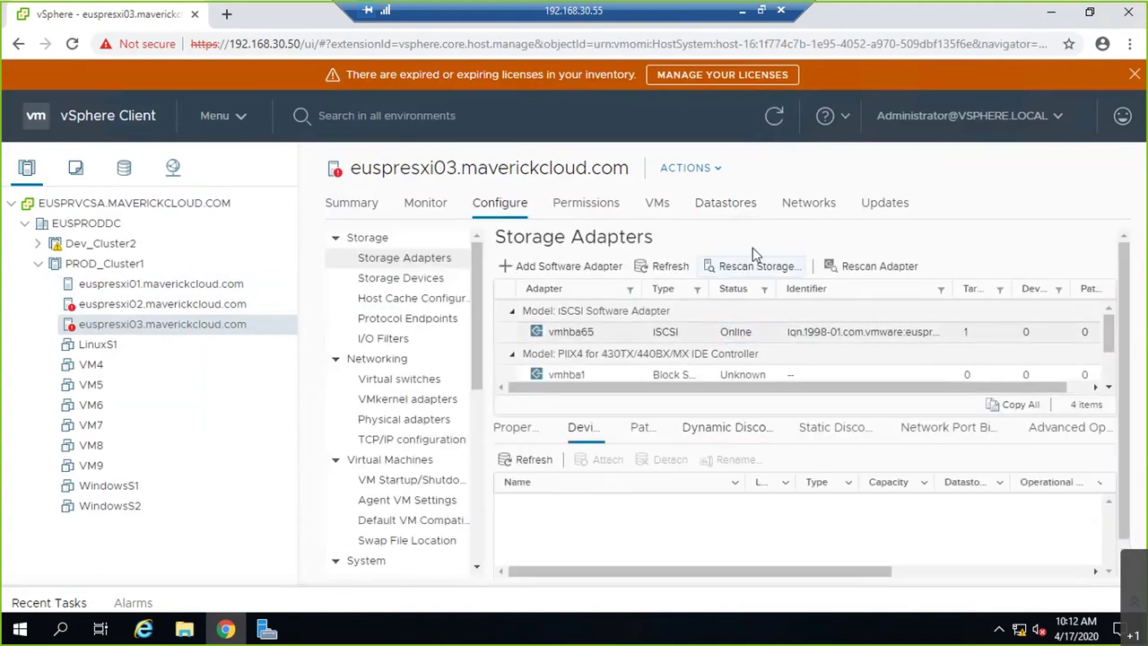
pyautogui.click(830, 267)
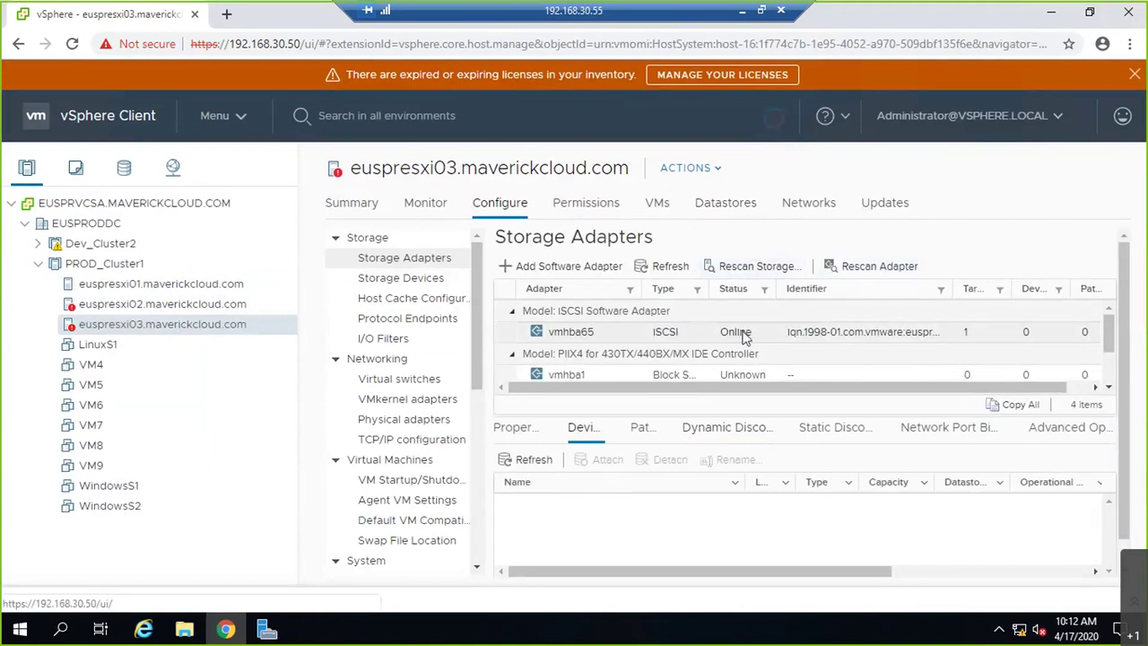
pyautogui.click(759, 266)
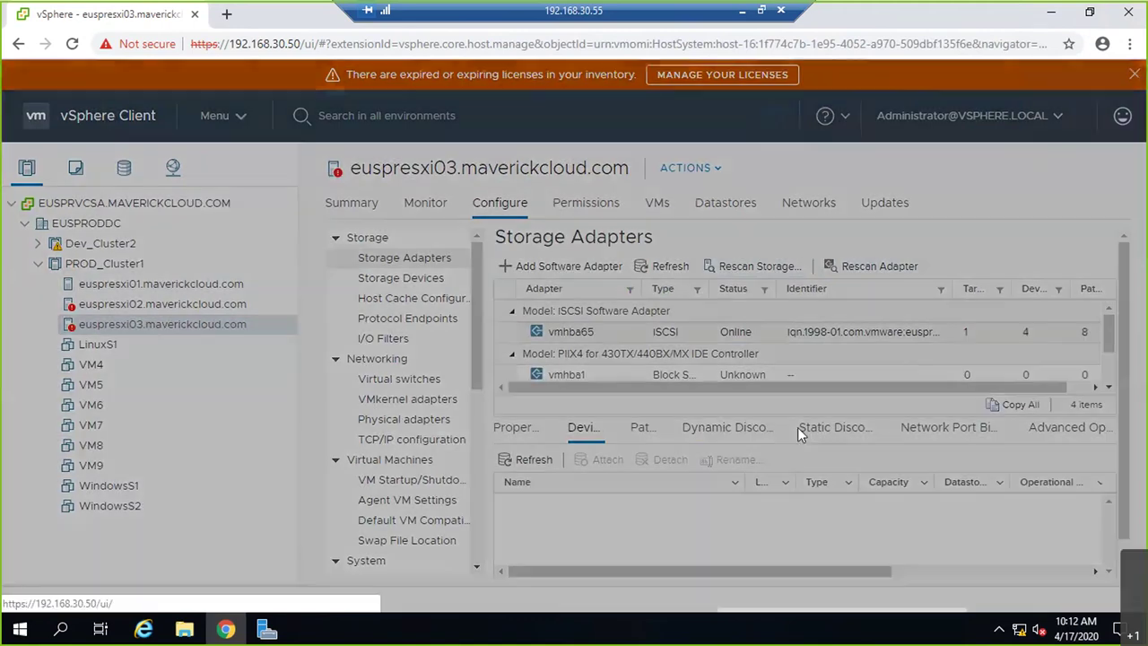
pyautogui.click(764, 441)
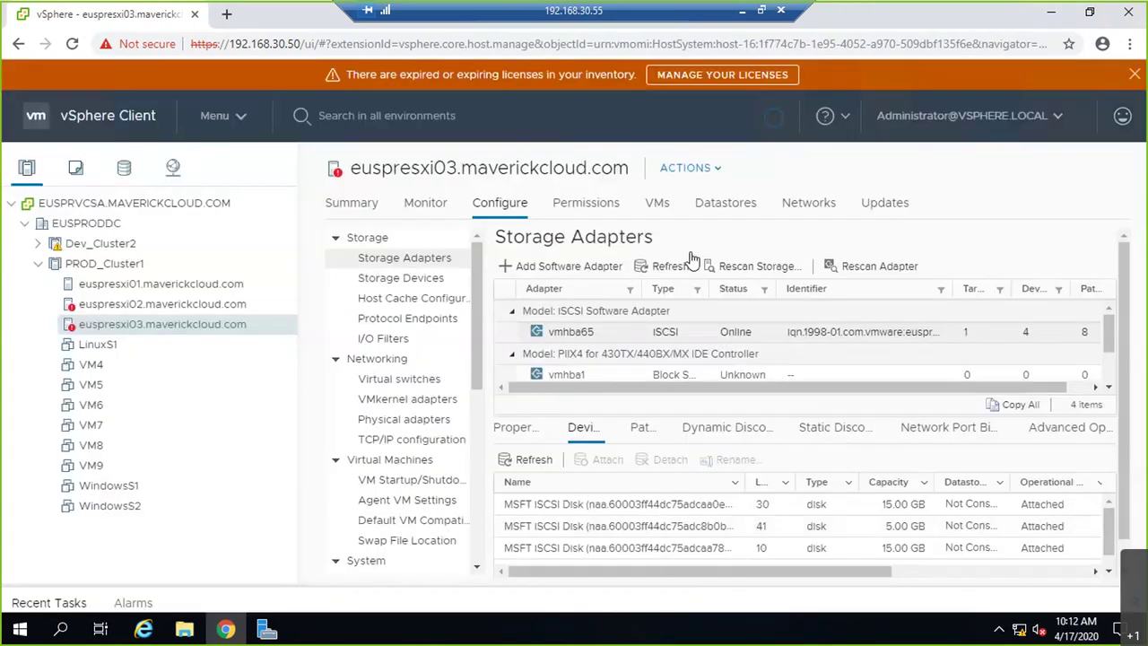
pyautogui.click(726, 203)
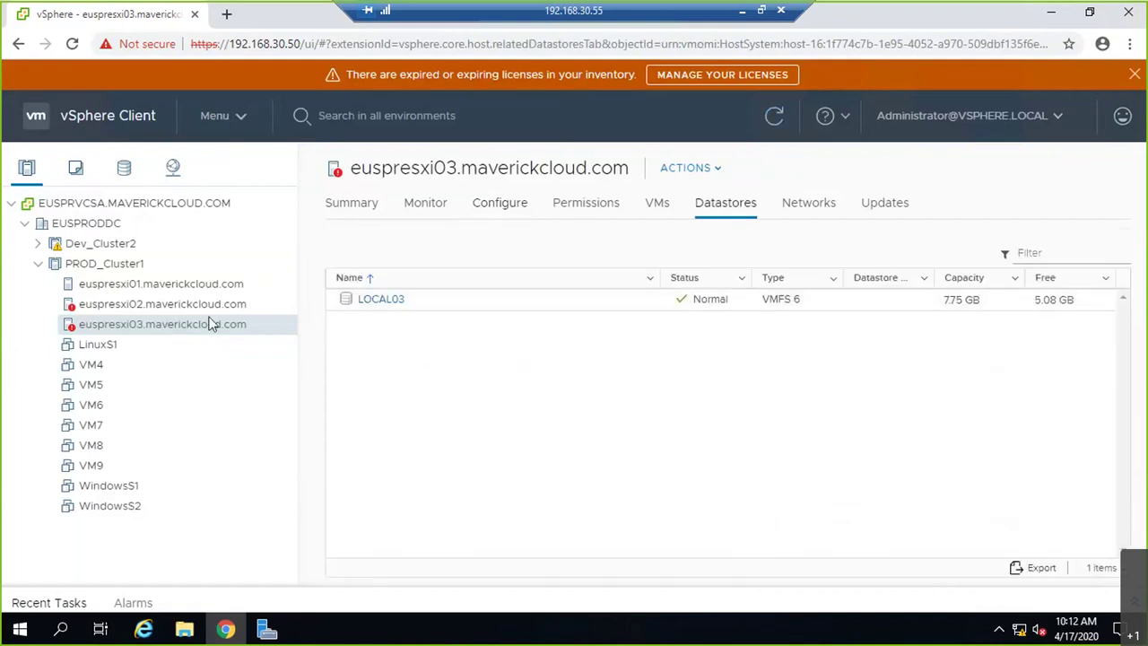
pyautogui.click(202, 306)
# - Confirm the LUN datastores on euspresxi03 and 02, then reset euspresxi02's connection alarm to green
pyautogui.click(240, 325)
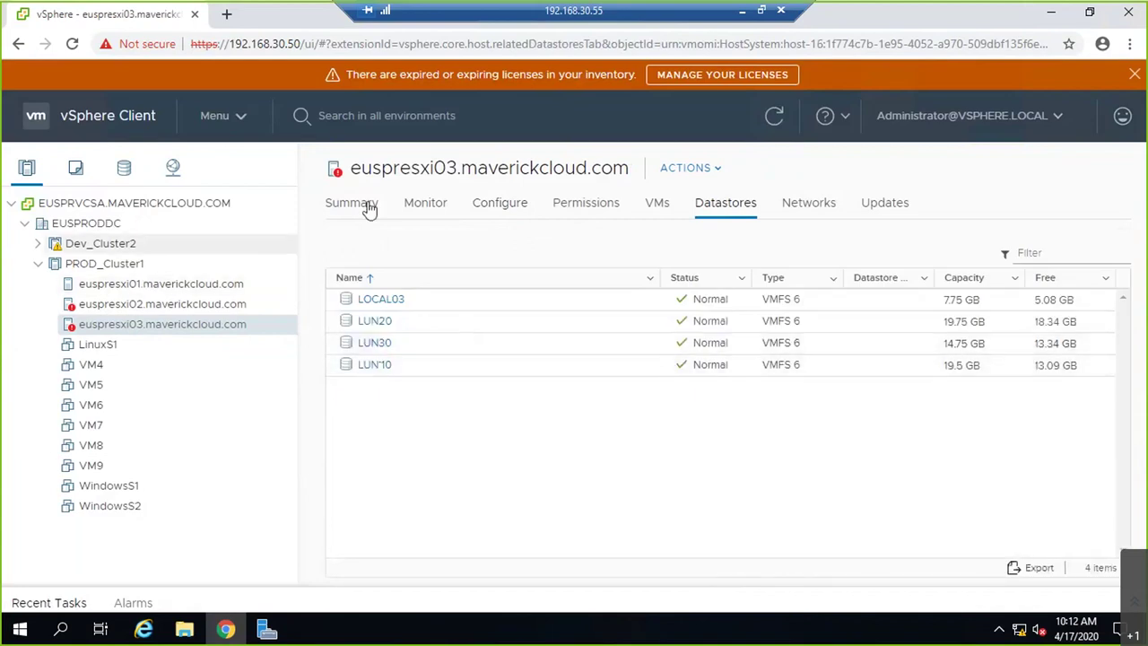
pyautogui.click(226, 303)
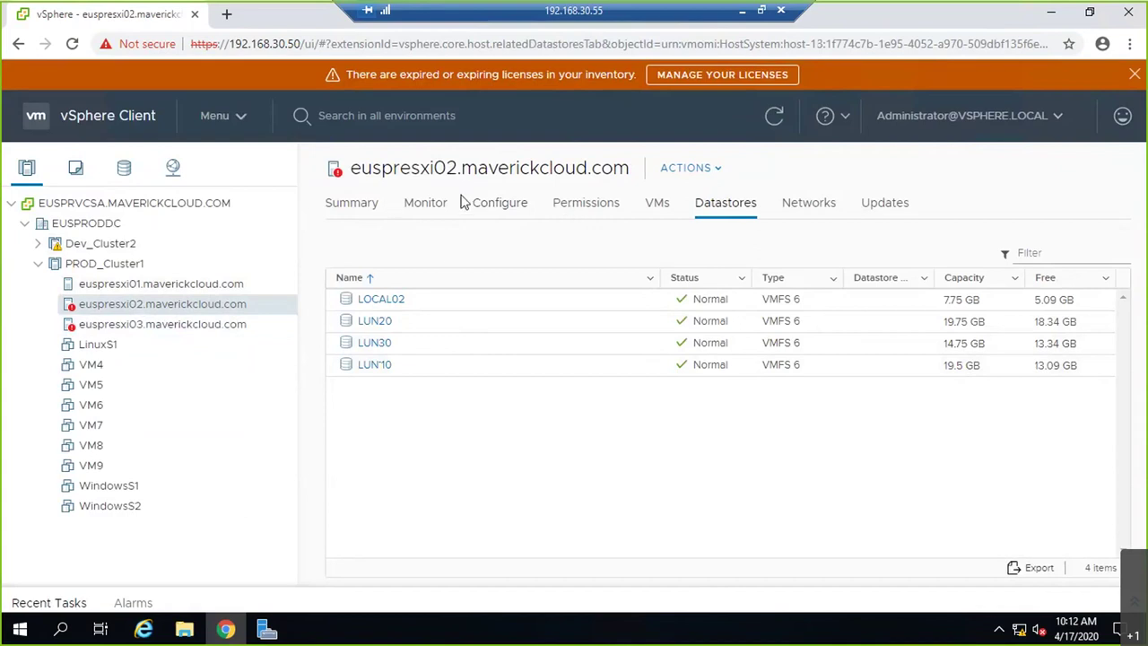
pyautogui.click(501, 203)
pyautogui.click(420, 206)
pyautogui.click(772, 292)
pyautogui.click(617, 242)
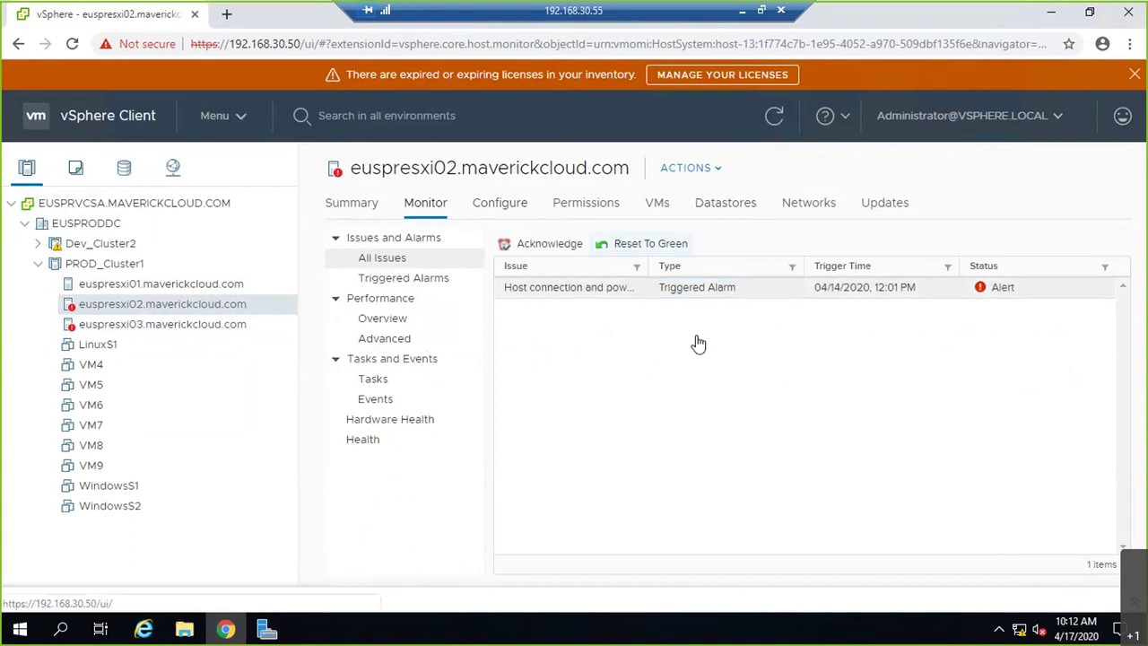
# - Reset euspresxi03's triggered alarm to green and check euspresxi01 for remaining issues
pyautogui.click(208, 327)
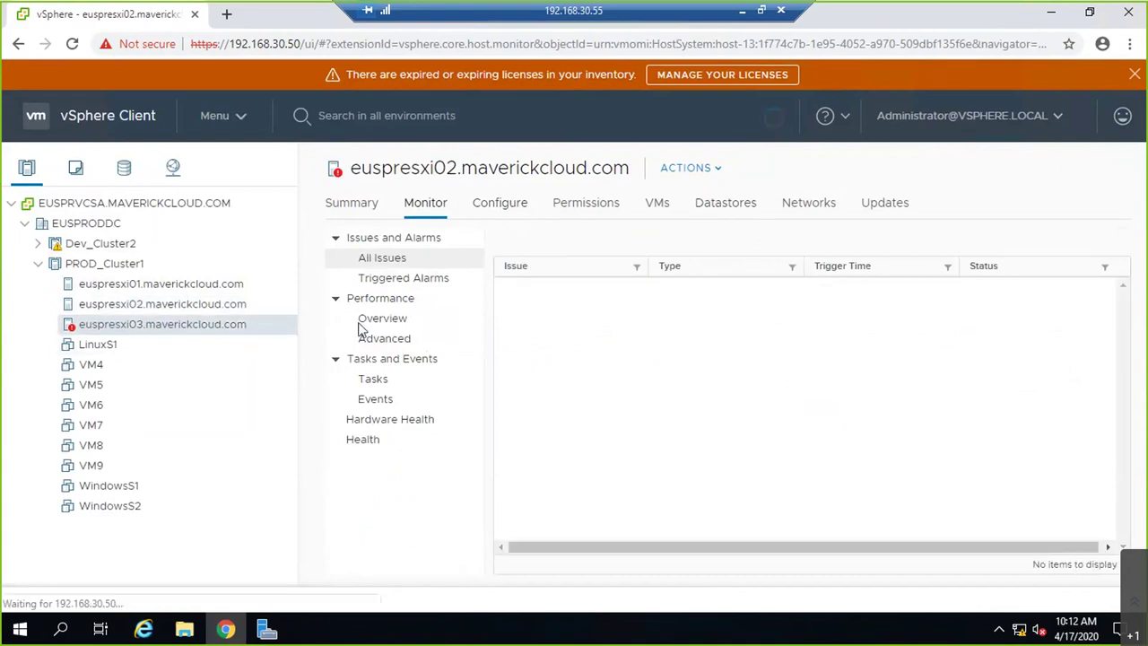
pyautogui.click(577, 288)
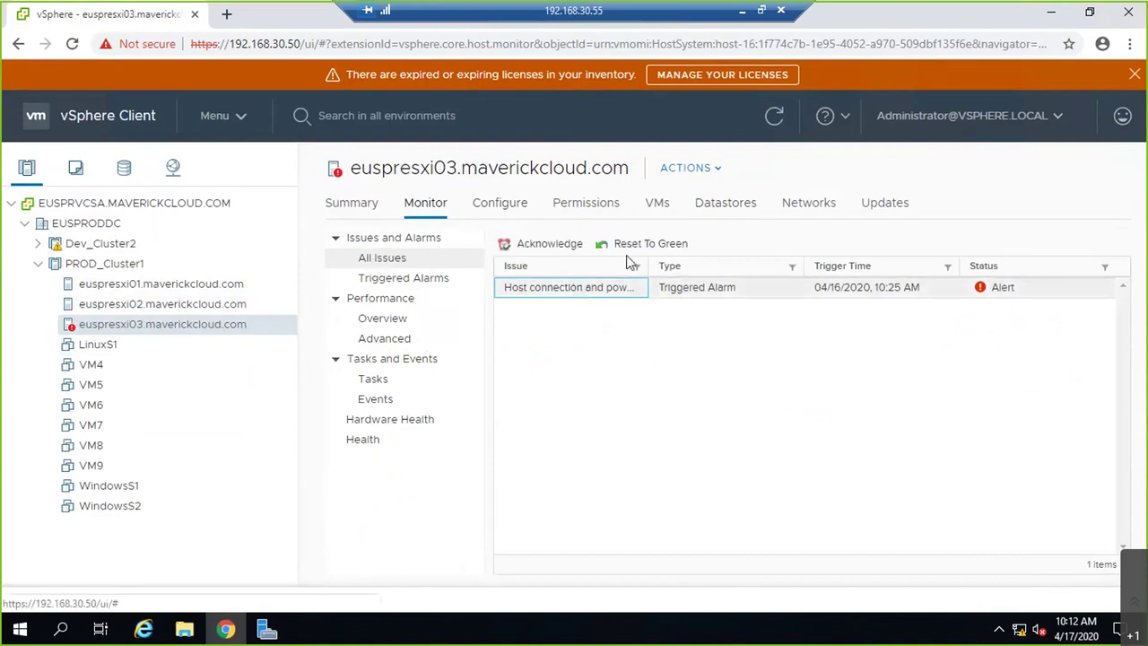
pyautogui.click(633, 244)
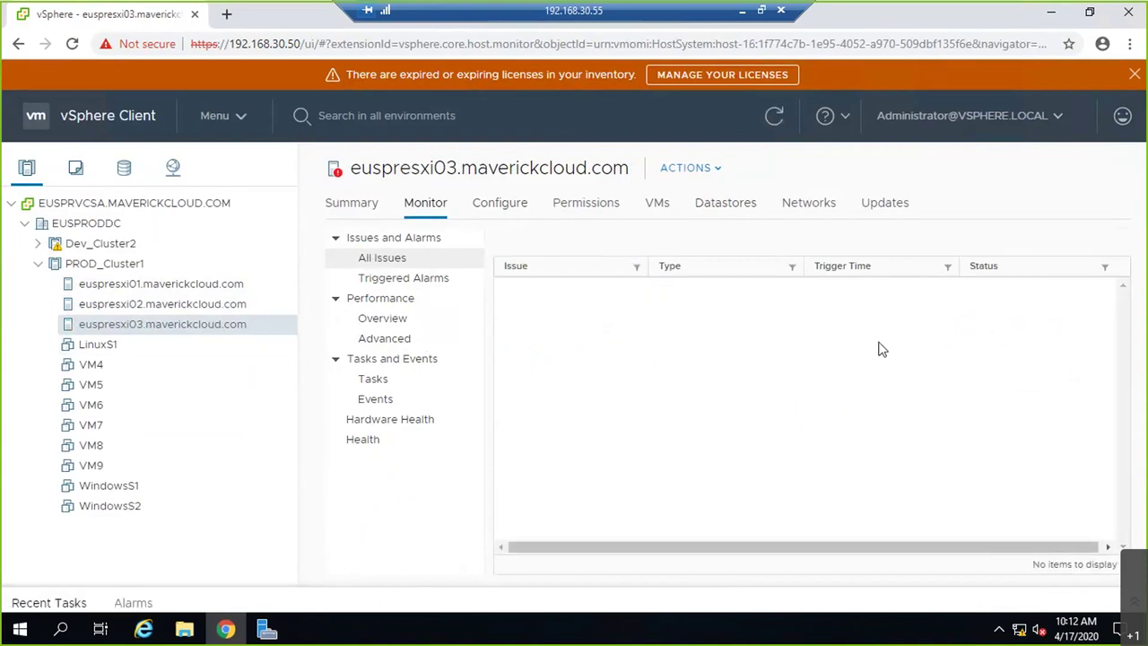
pyautogui.click(187, 285)
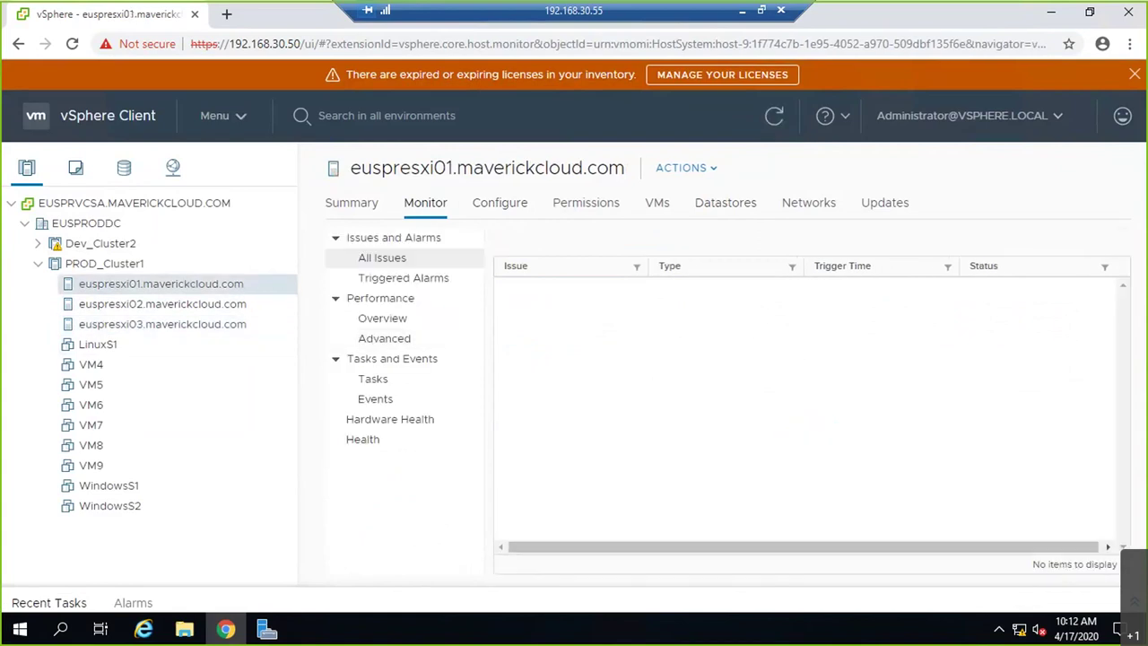
pyautogui.click(742, 14)
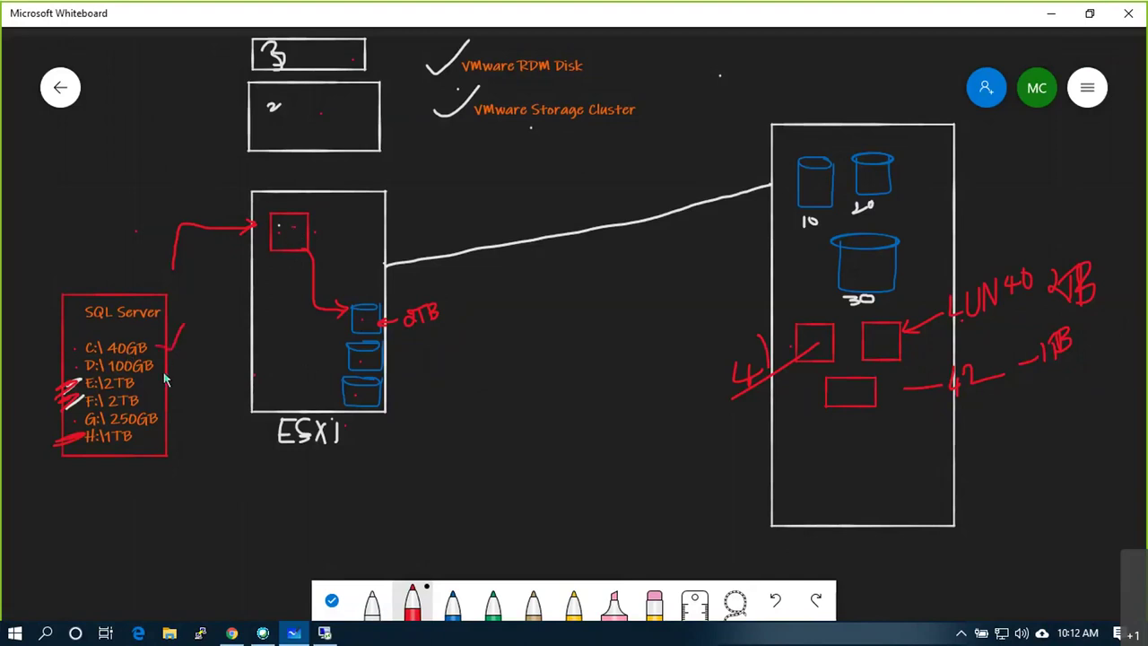
# - Tick off the C:\ 40GB and G:\ 250GB drives and mark the top datastore and left LUN square
pyautogui.moveTo(167, 348); pyautogui.dragTo(194, 329)
pyautogui.moveTo(169, 412); pyautogui.dragTo(195, 392)
pyautogui.moveTo(367, 310); pyautogui.dragTo(358, 329)
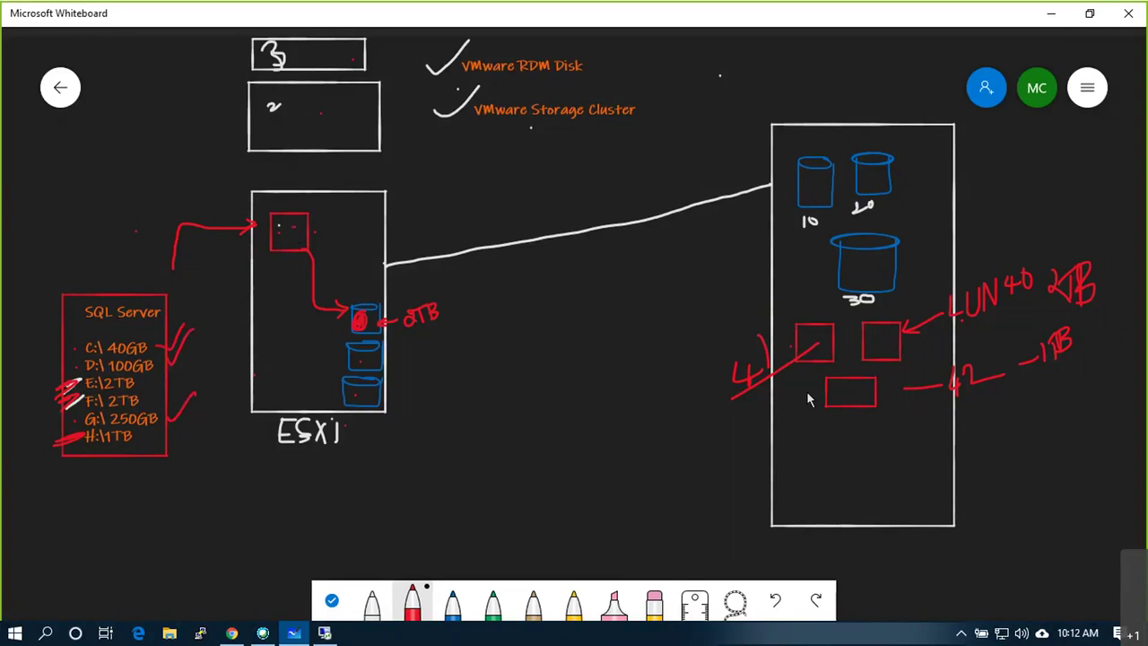
pyautogui.moveTo(801, 306)
pyautogui.mouseDown()
pyautogui.moveTo(806, 322)
pyautogui.moveTo(815, 302)
pyautogui.mouseUp()
# - Draw arrows to the second datastore cylinder and boxes 2 and 3, then return to vSphere
pyautogui.moveTo(426, 344)
pyautogui.mouseDown()
pyautogui.moveTo(396, 355)
pyautogui.moveTo(423, 366)
pyautogui.mouseUp()
pyautogui.moveTo(438, 141)
pyautogui.mouseDown()
pyautogui.moveTo(391, 132)
pyautogui.moveTo(414, 160)
pyautogui.mouseUp()
pyautogui.moveTo(398, 57); pyautogui.dragTo(378, 57)
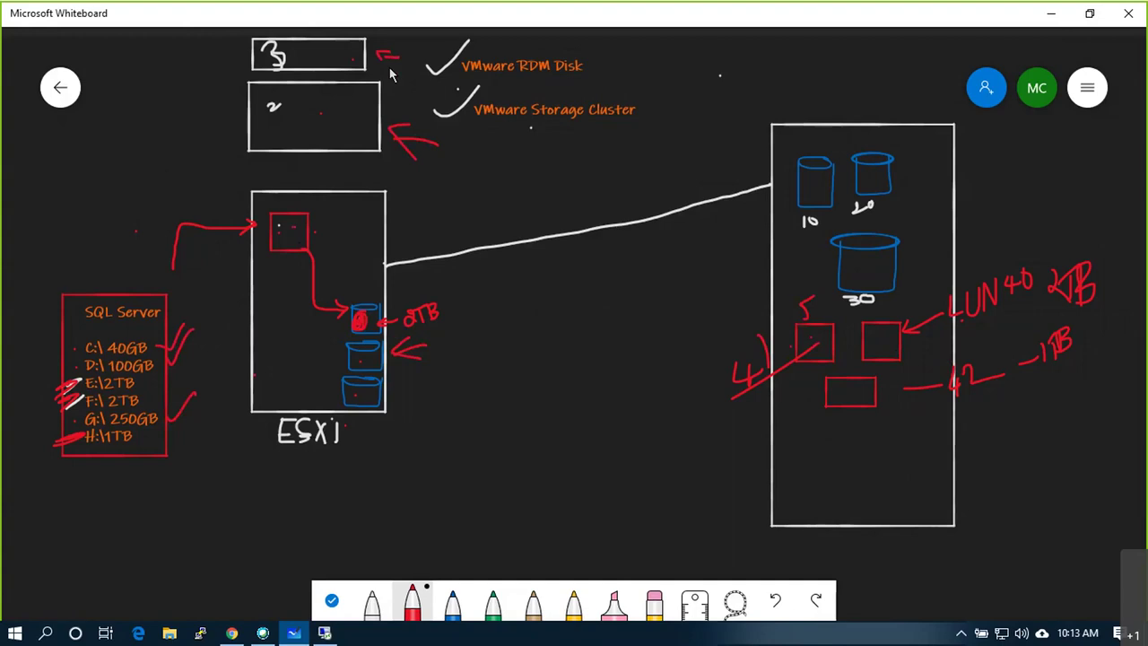
pyautogui.click(325, 634)
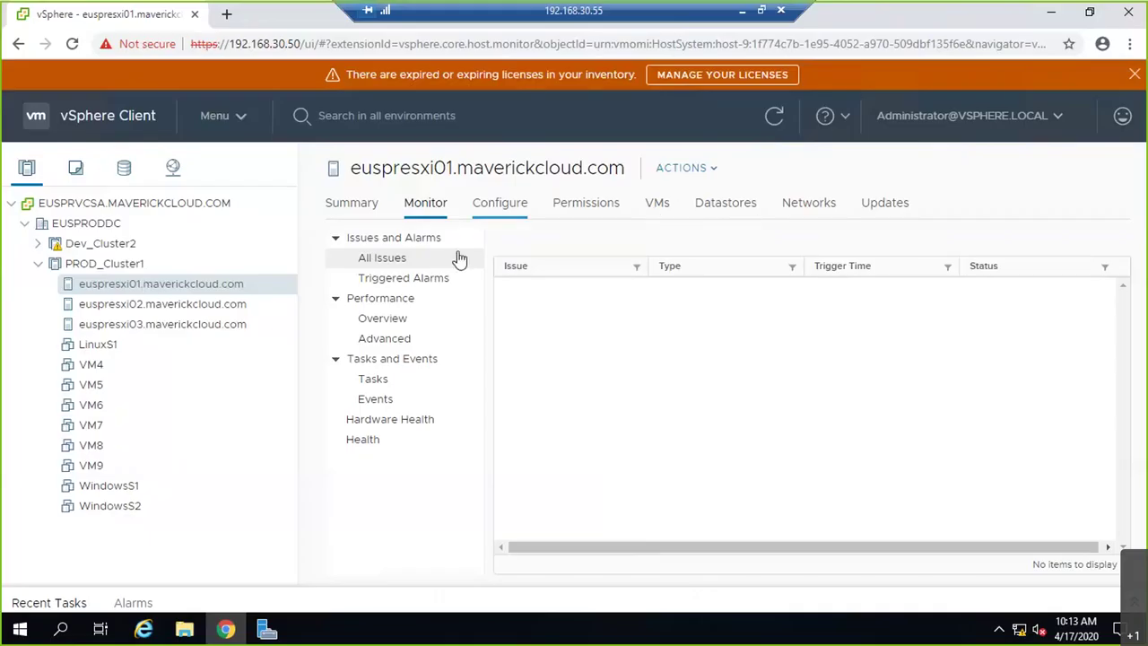
# - Verify the 5 GB LUN 41 disk on vmhba65 has no datastore, then list euspresxi01's datastores
pyautogui.click(492, 204)
pyautogui.click(669, 332)
pyautogui.click(674, 532)
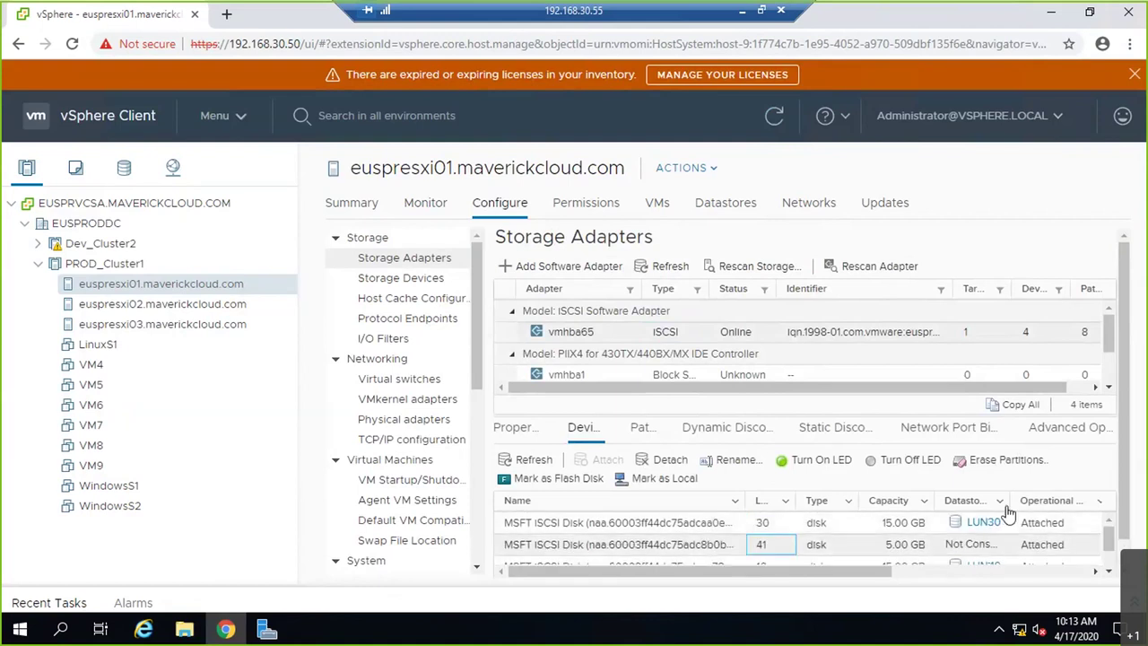
pyautogui.doubleClick(1012, 501)
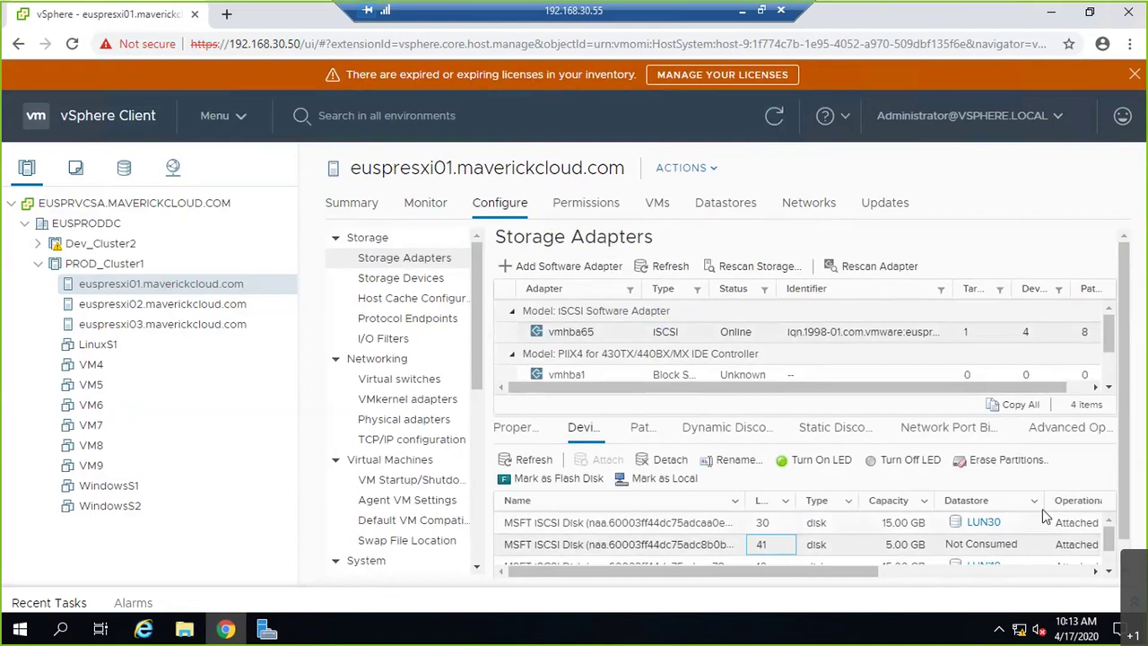
pyautogui.scroll(-1, 985, 550)
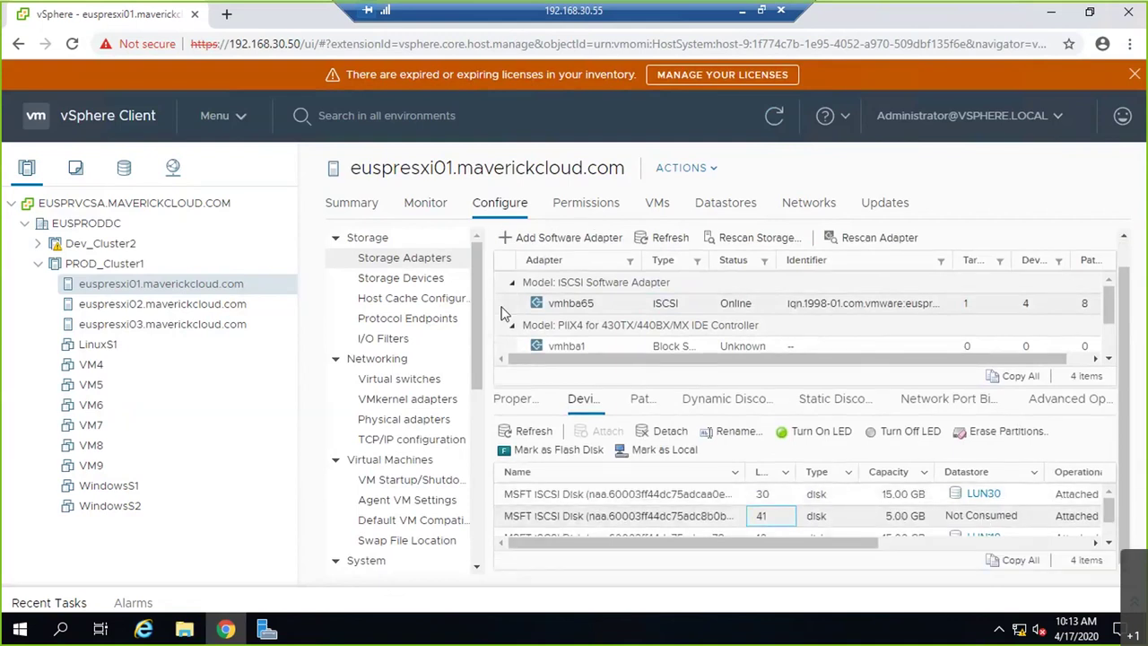
pyautogui.click(742, 201)
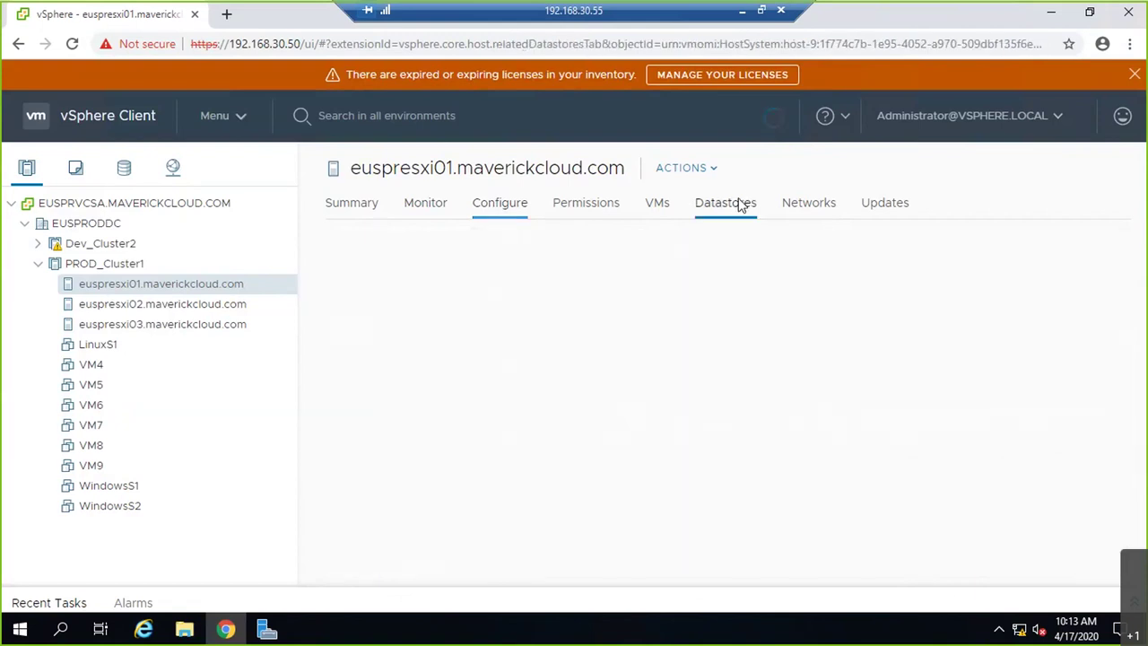
pyautogui.rightClick(99, 283)
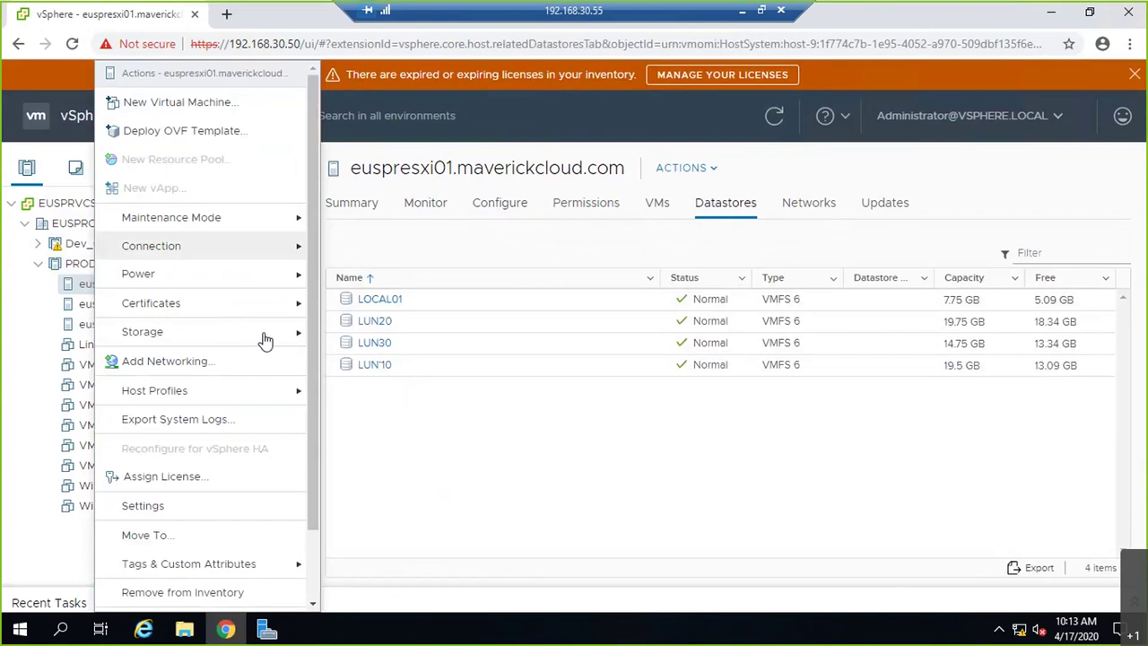
pyautogui.moveTo(272, 334)
pyautogui.click(353, 333)
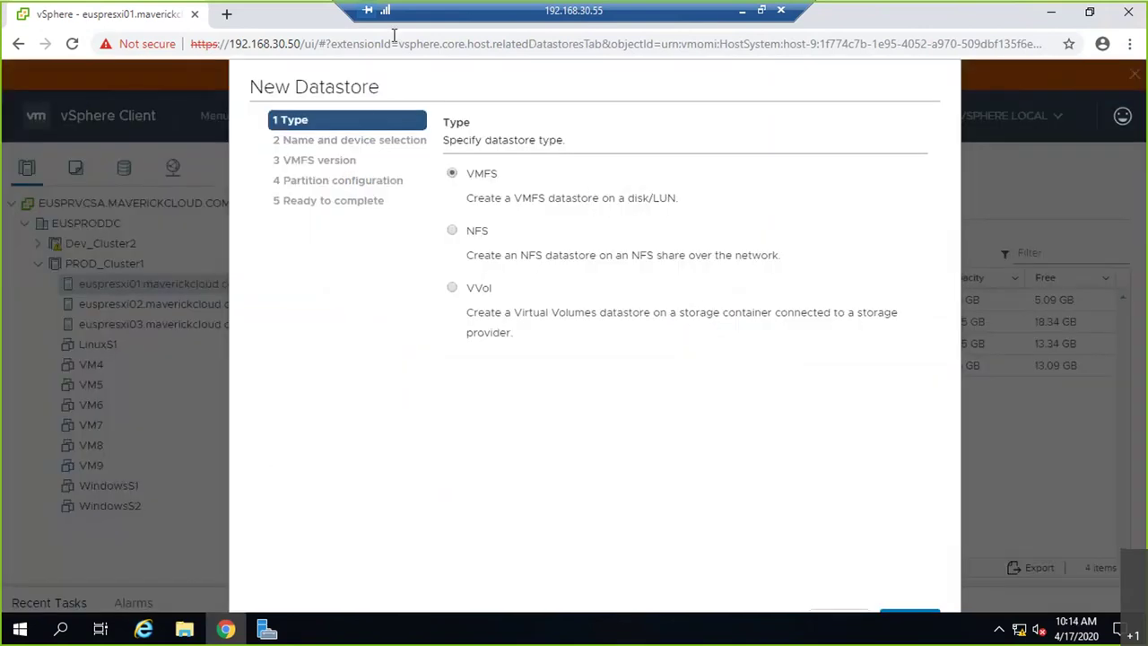
pyautogui.hotkey('ctrl', 'a')
pyautogui.click(930, 616)
pyautogui.click(583, 278)
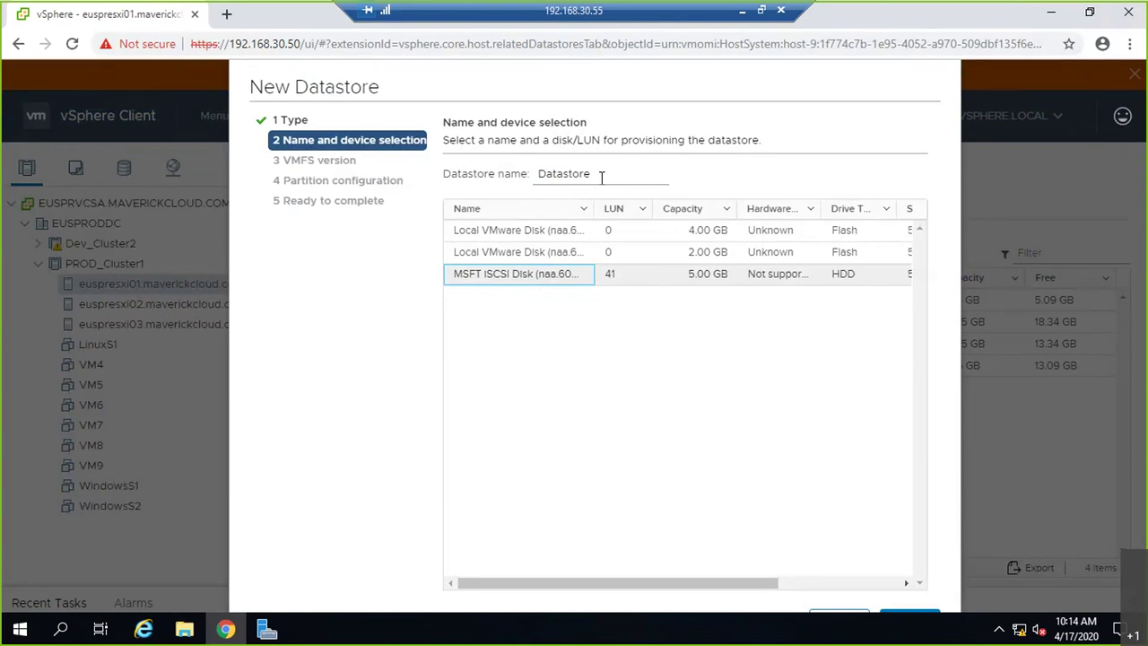
pyautogui.press('Escape')
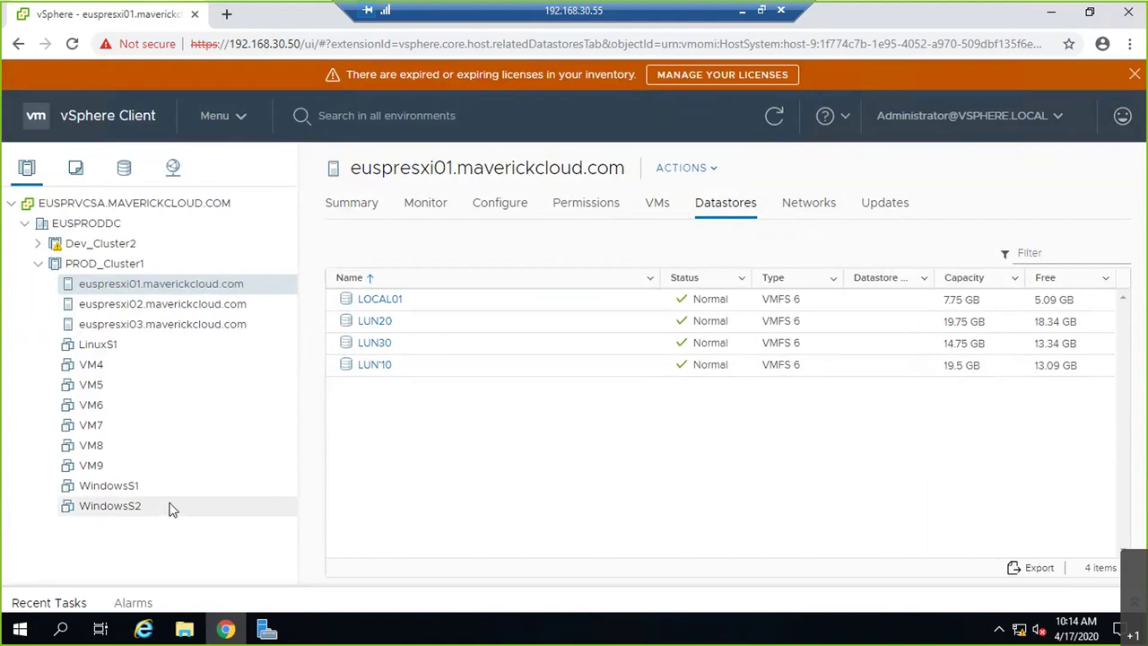
pyautogui.click(123, 510)
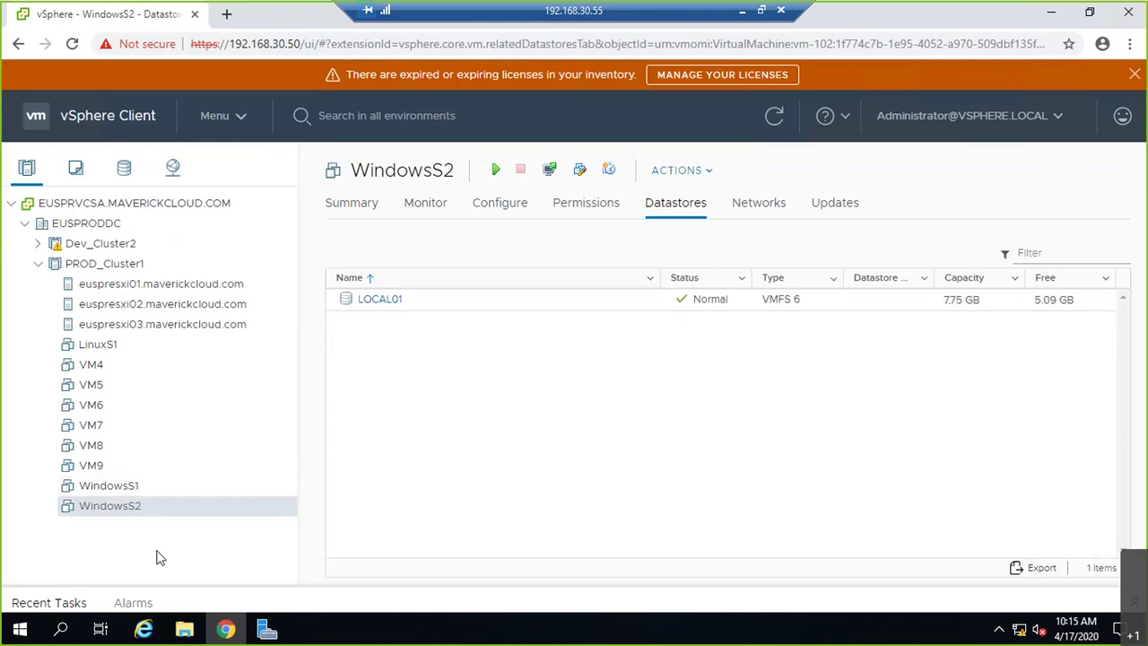
# - Open WindowsS2's Edit Settings and show the device types that can be added
pyautogui.rightClick(131, 515)
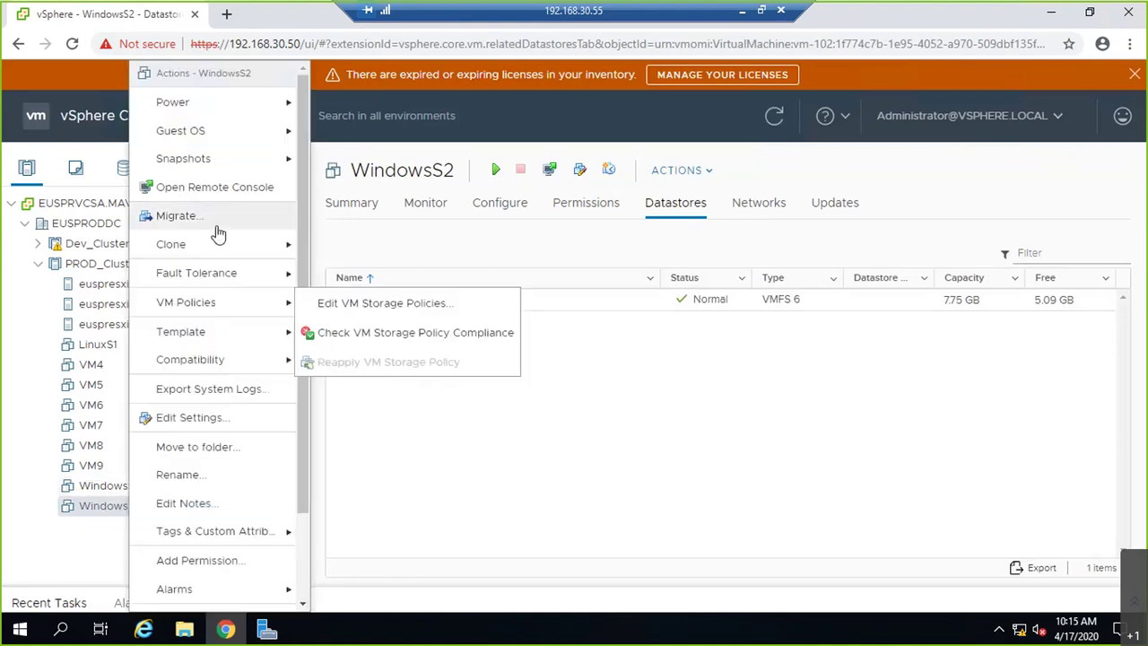
pyautogui.moveTo(215, 245)
pyautogui.click(220, 418)
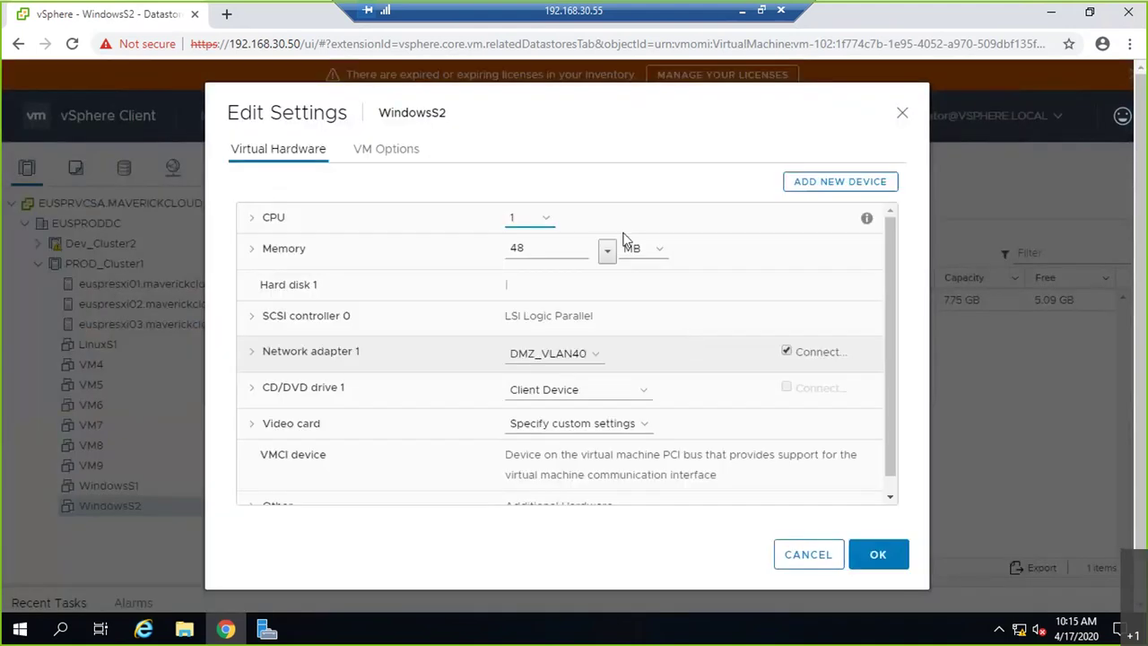
pyautogui.click(821, 183)
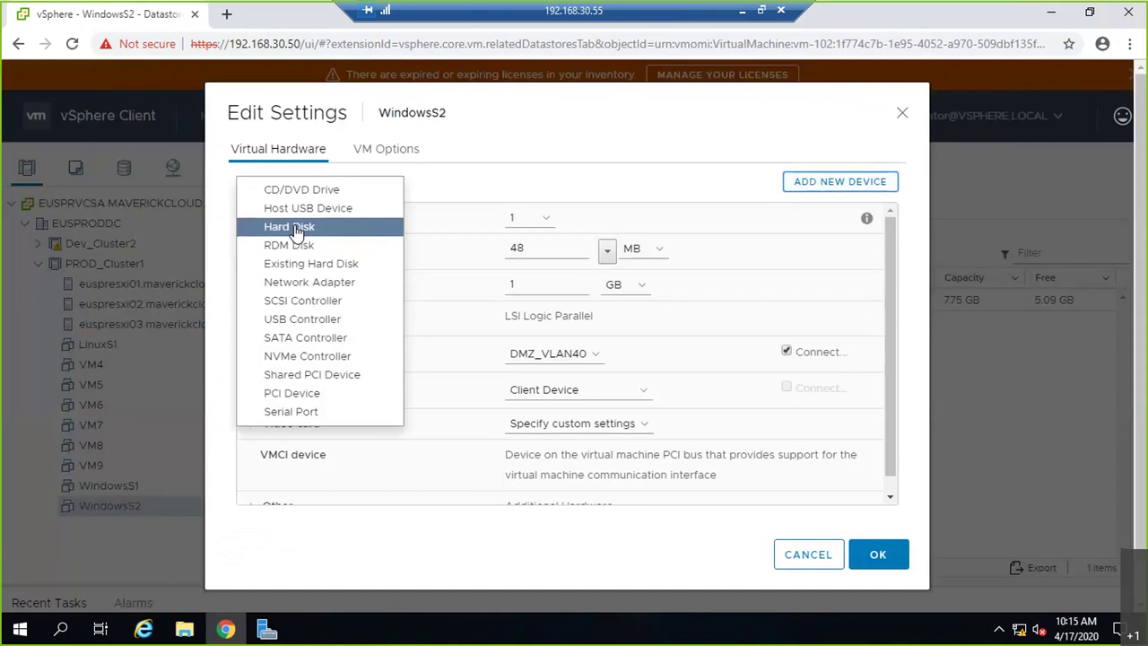
# - Add a new hard disk and review its options, leaving the storage policy unchanged
pyautogui.click(296, 228)
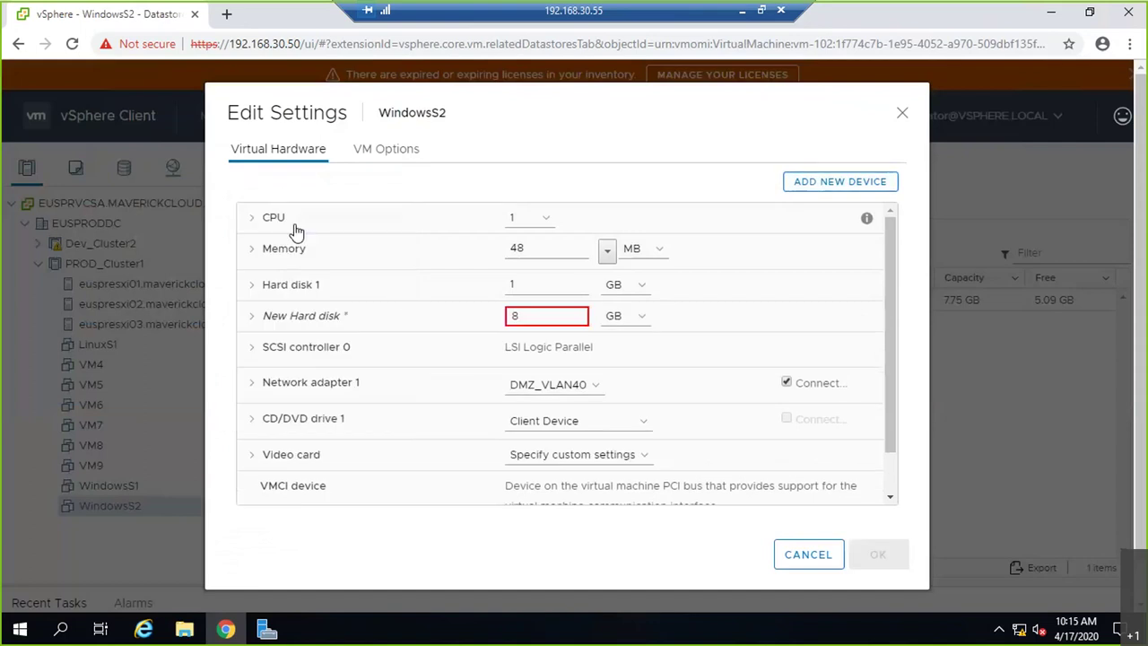
pyautogui.click(253, 317)
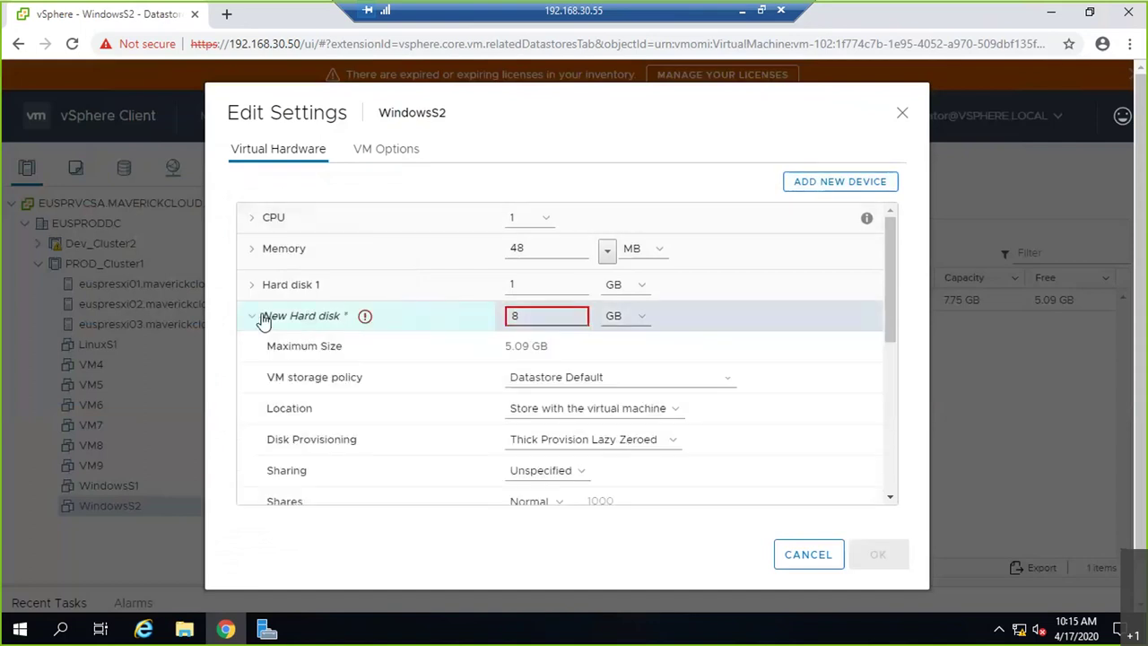
pyautogui.click(655, 378)
pyautogui.click(695, 393)
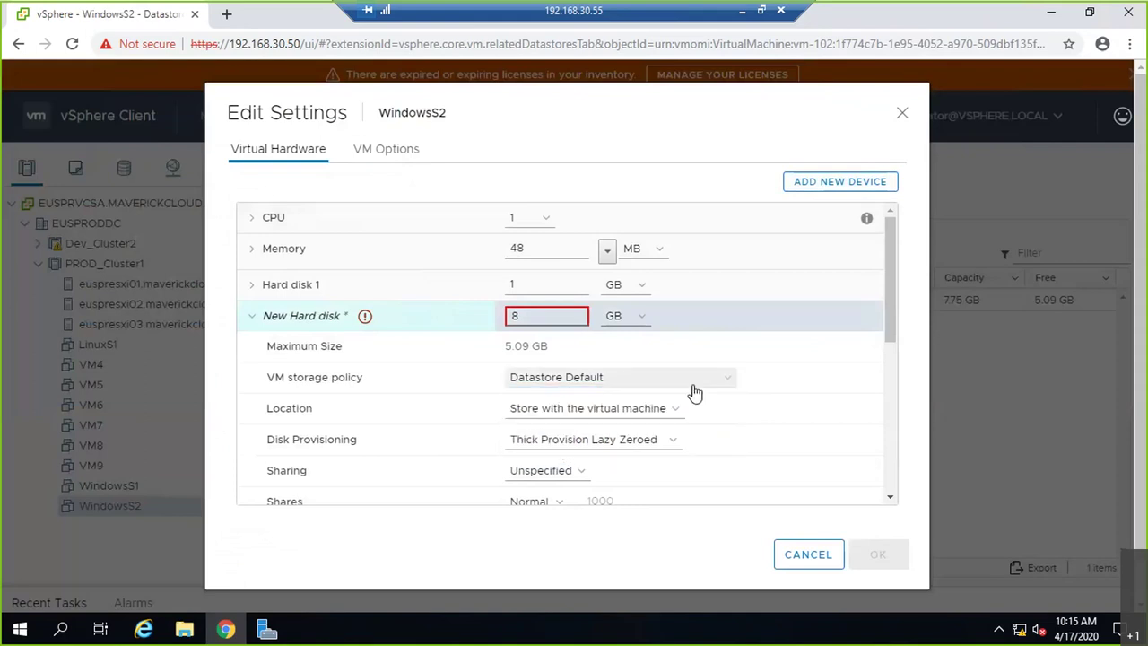
pyautogui.scroll(-2, 618, 390)
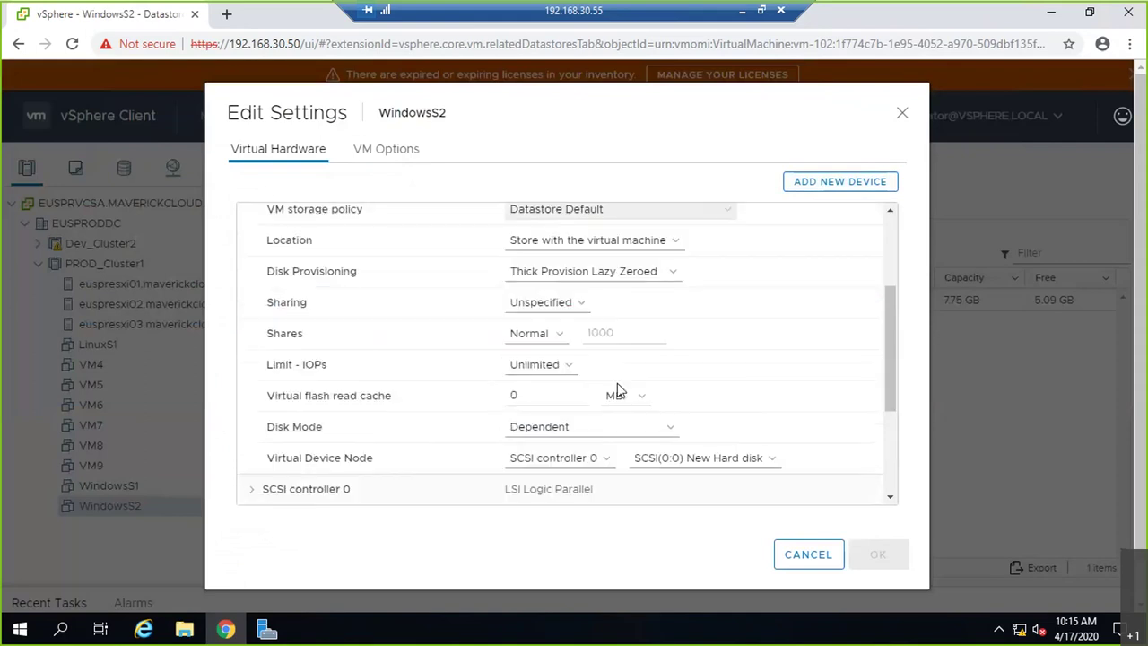
pyautogui.scroll(1, 618, 390)
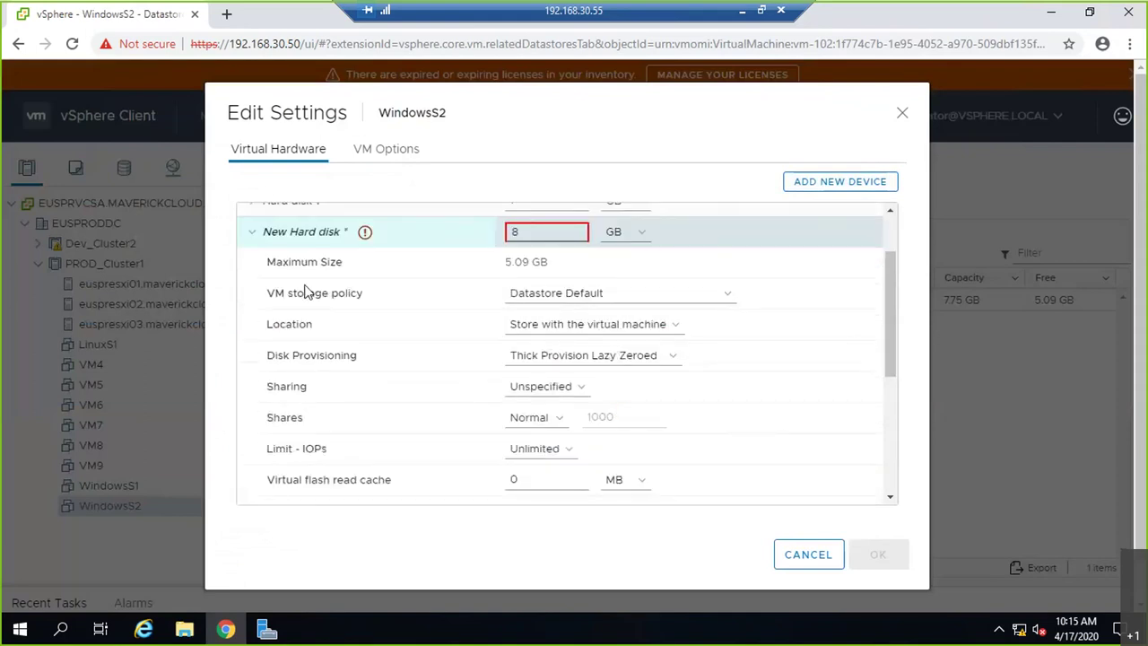
pyautogui.scroll(1, 566, 287)
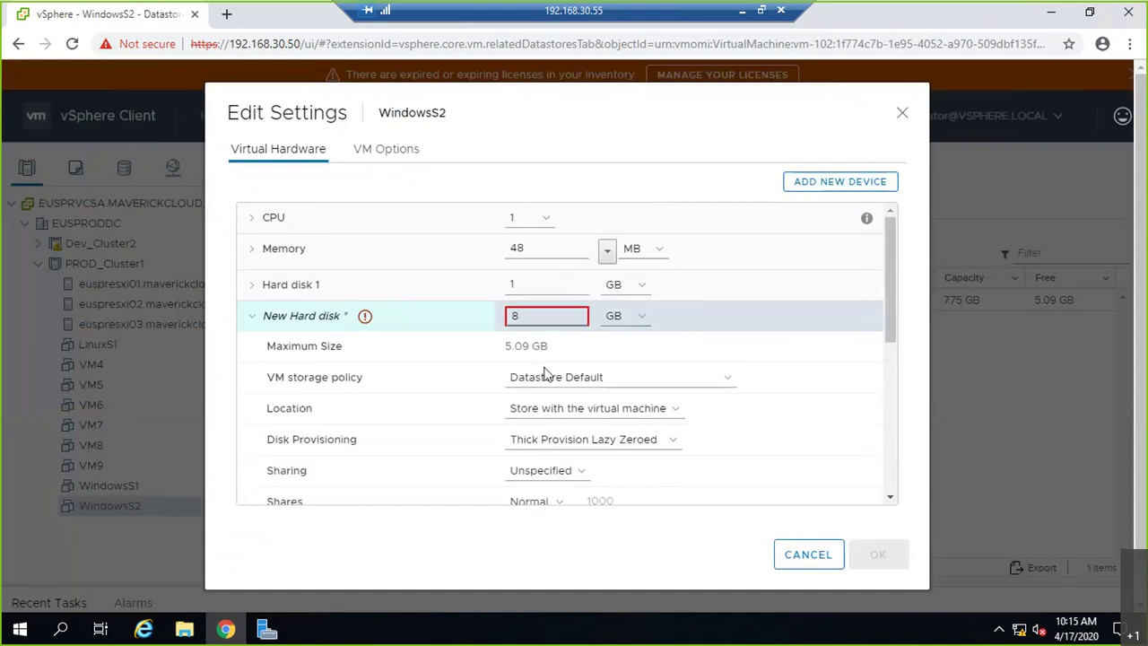
pyautogui.scroll(-2, 598, 418)
pyautogui.scroll(-2, 635, 452)
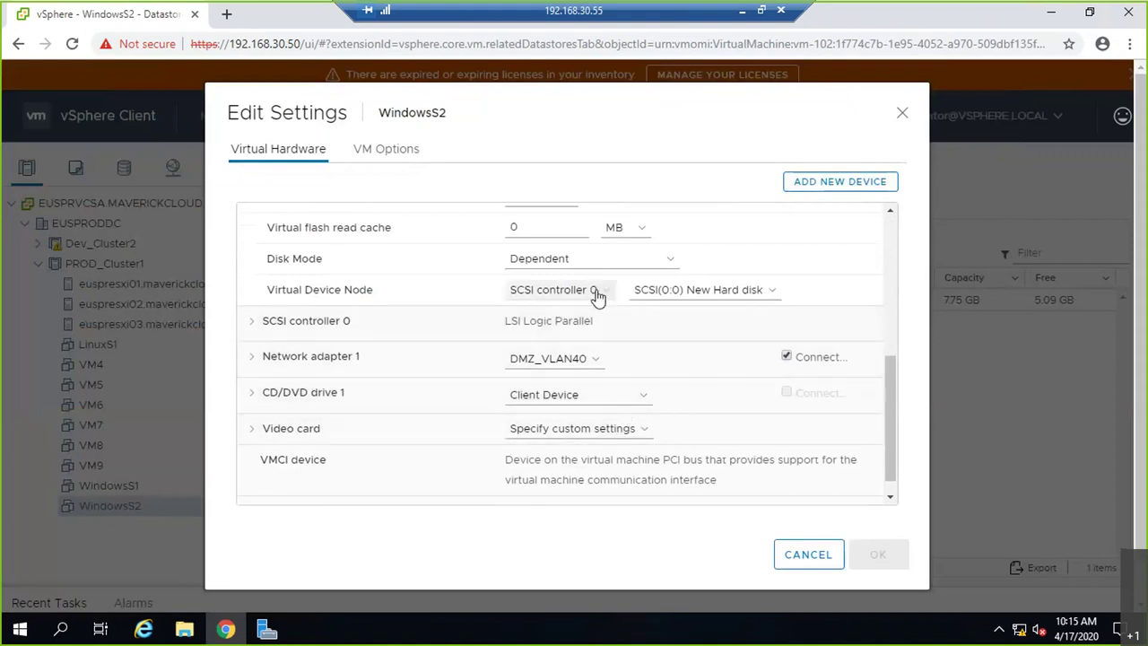
pyautogui.scroll(1, 696, 297)
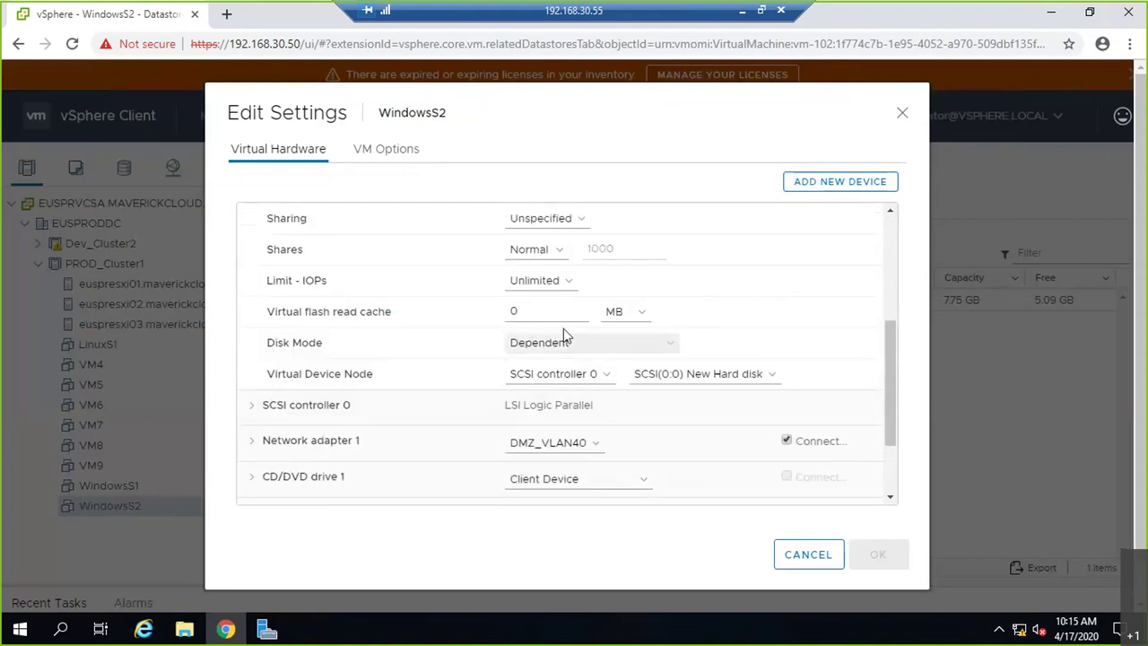
pyautogui.scroll(1, 507, 303)
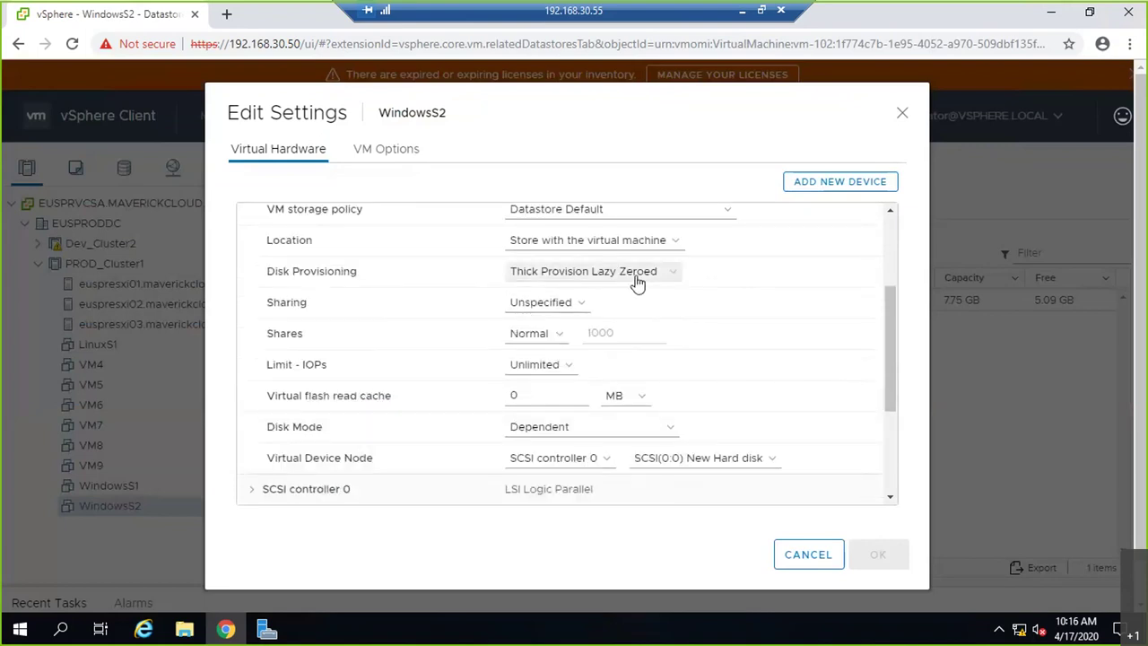
# - Browse for the disk's datastore location, then cancel and close settings without adding it
pyautogui.click(654, 243)
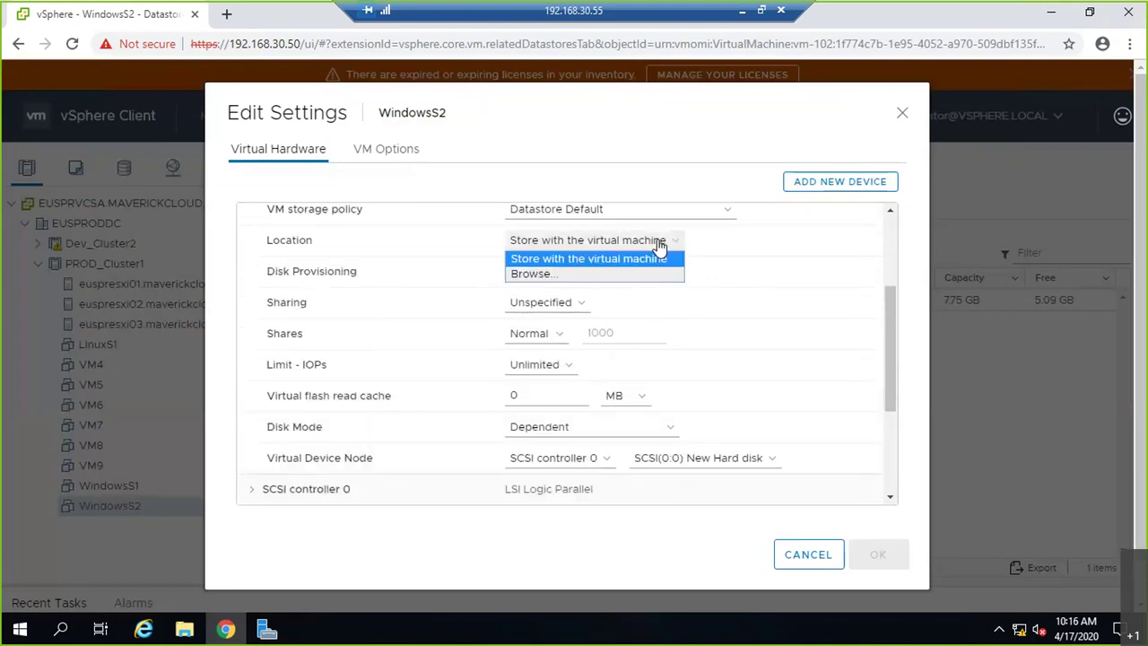
pyautogui.click(547, 274)
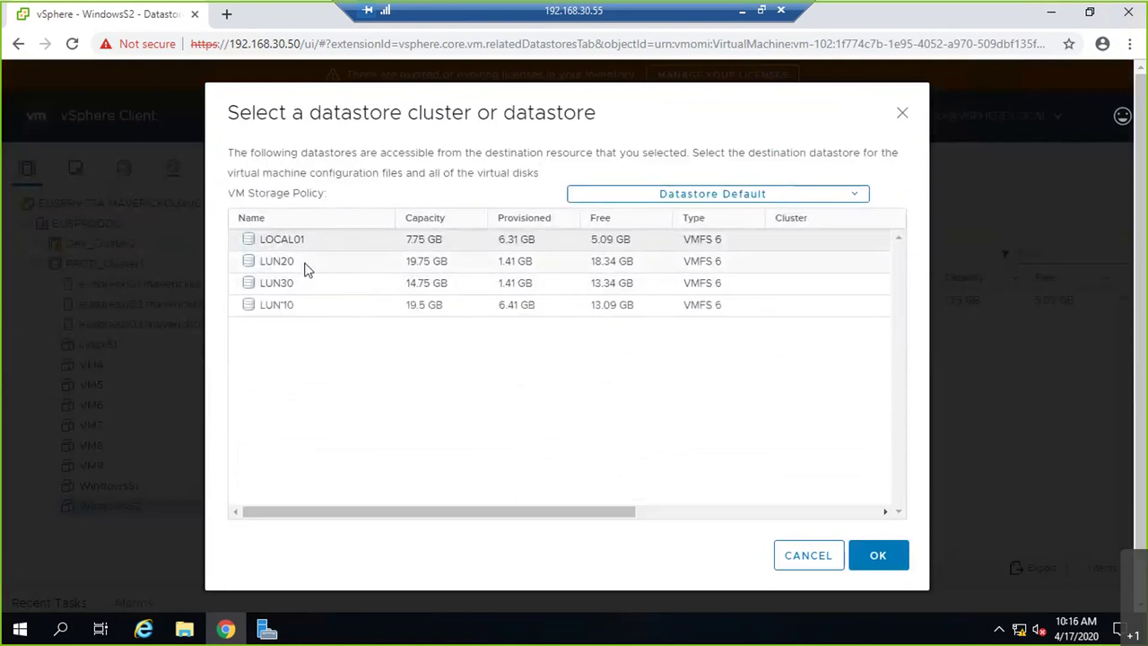
pyautogui.click(816, 562)
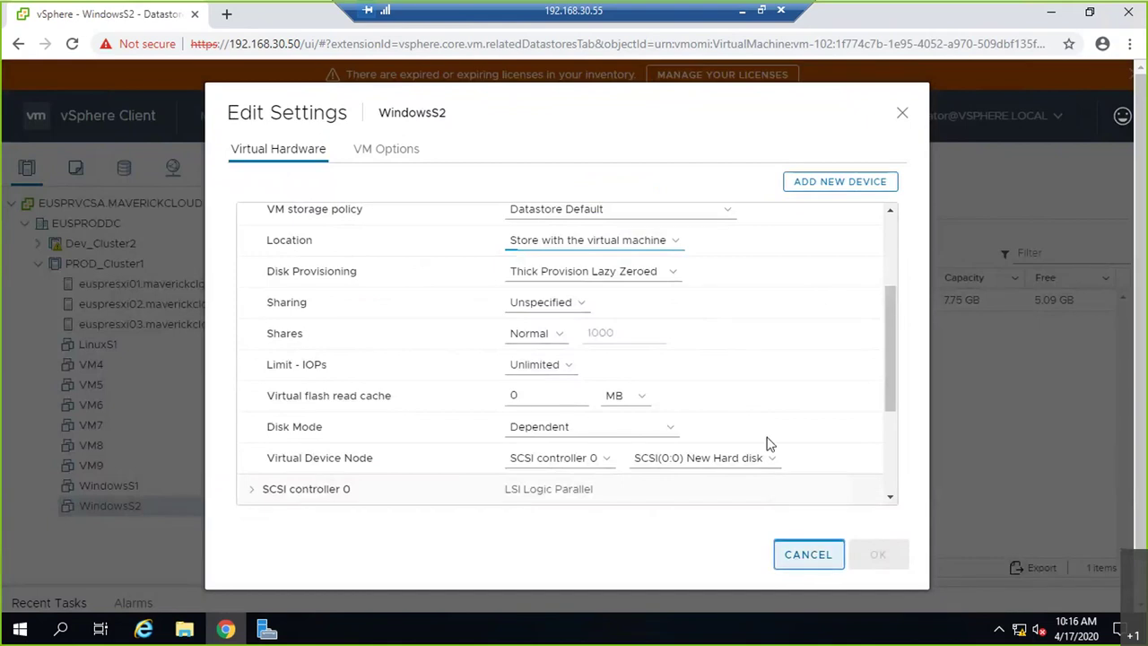
pyautogui.press('Escape')
# - Reopen WindowsS2's Edit Settings and list the addable device types again
pyautogui.rightClick(113, 508)
pyautogui.moveTo(189, 354)
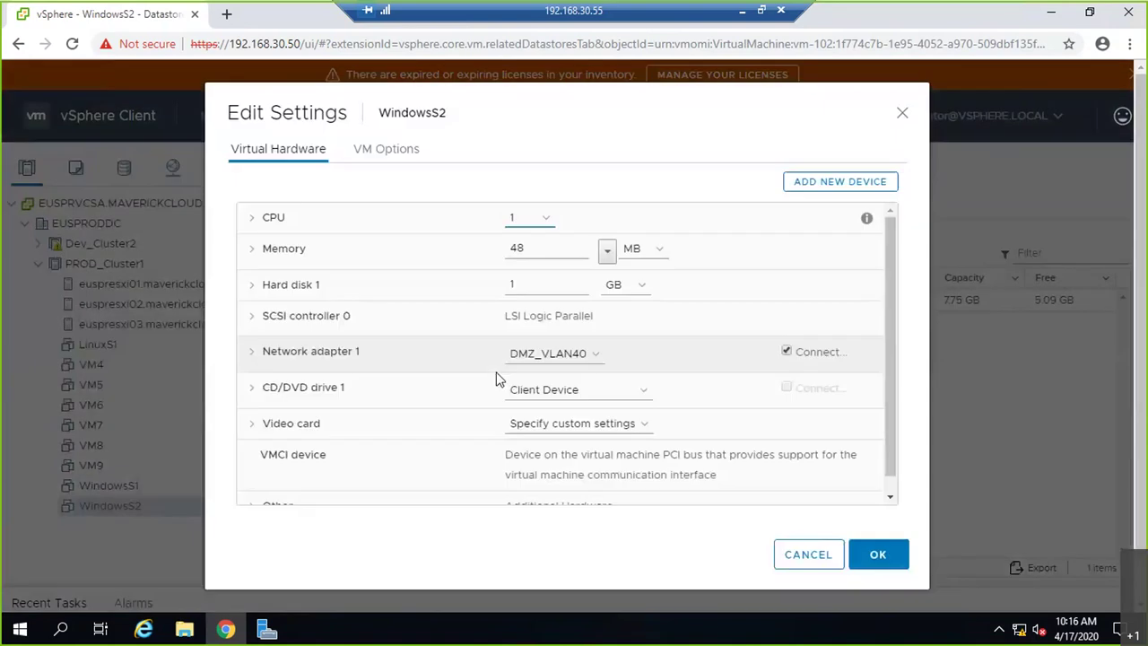
pyautogui.click(843, 182)
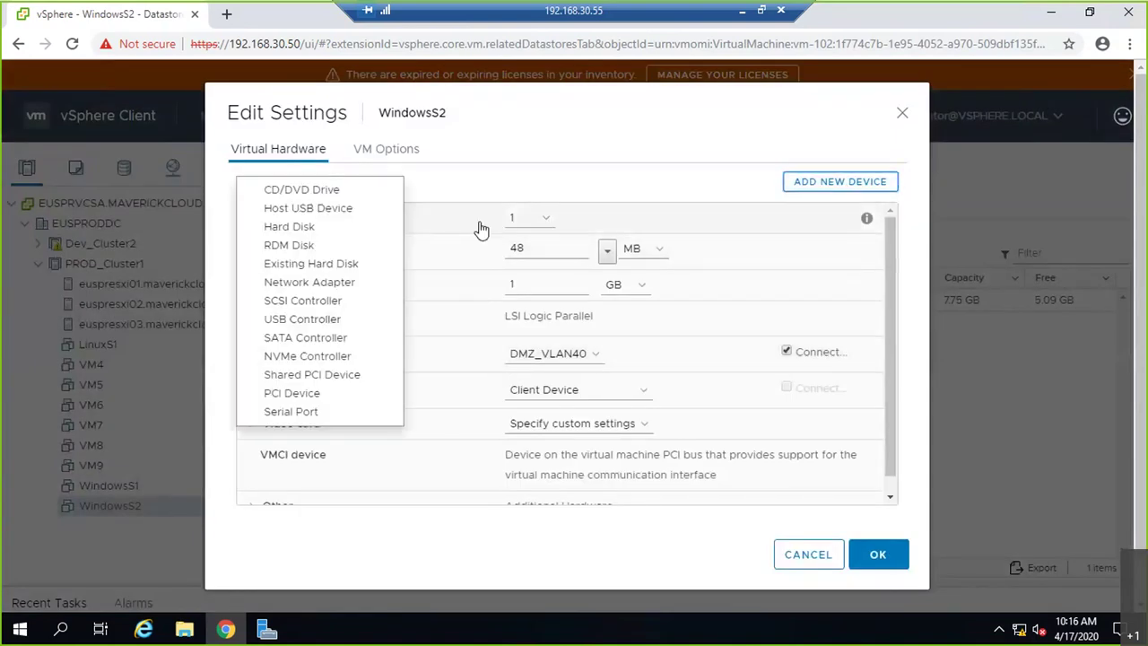
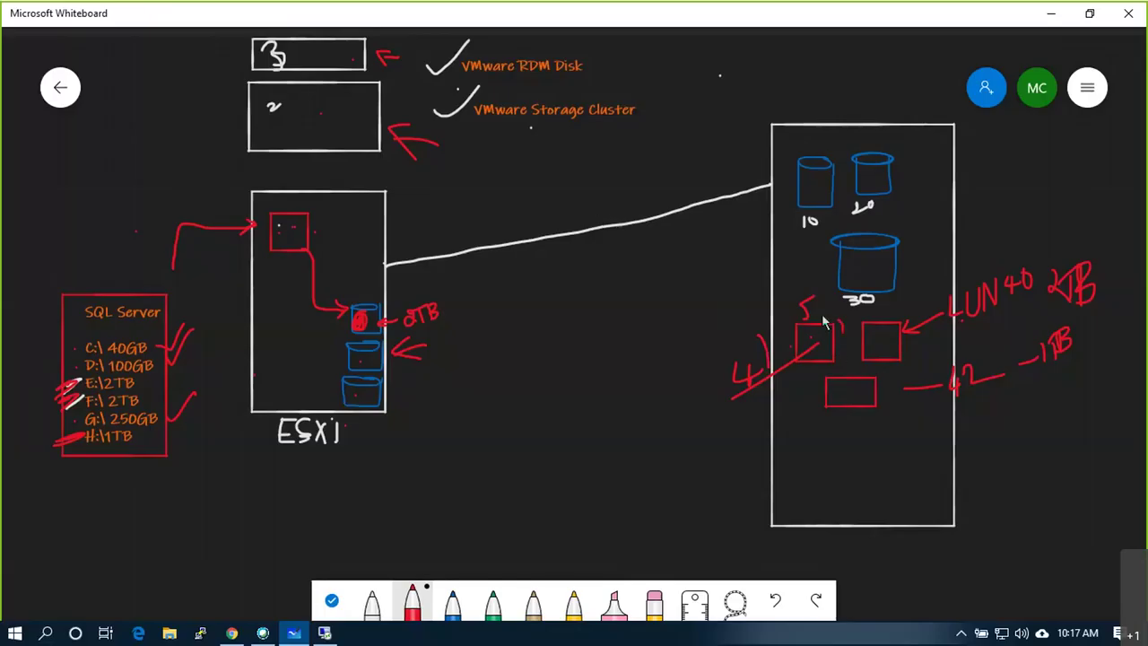
# - Circle the storage array's LUN box in red and draw an arrow into the ESXi host
pyautogui.moveTo(834, 314)
pyautogui.mouseDown()
pyautogui.moveTo(793, 319)
pyautogui.moveTo(848, 363)
pyautogui.moveTo(836, 313)
pyautogui.mouseUp()
pyautogui.moveTo(764, 343); pyautogui.dragTo(395, 351)
pyautogui.moveTo(427, 339)
pyautogui.mouseDown()
pyautogui.moveTo(395, 352)
pyautogui.moveTo(448, 368)
pyautogui.mouseUp()
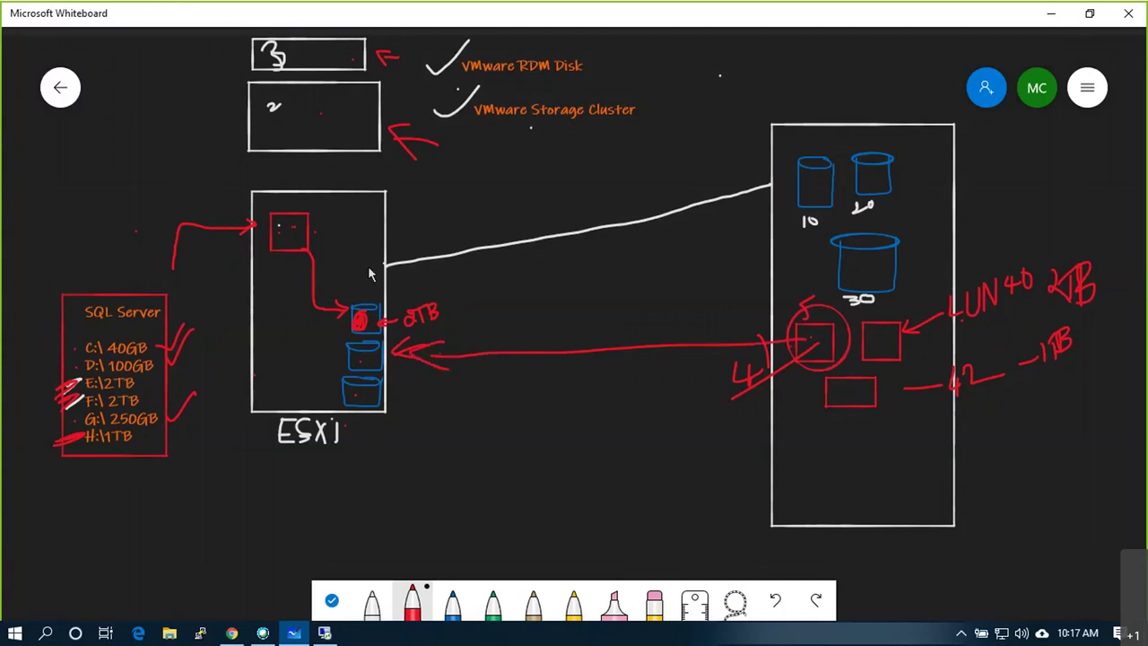
# - Mark the storage connection point on the ESXi host and write DRS inside it
pyautogui.moveTo(366, 263)
pyautogui.mouseDown()
pyautogui.moveTo(367, 281)
pyautogui.moveTo(314, 235)
pyautogui.moveTo(321, 249)
pyautogui.mouseUp()
pyautogui.moveTo(259, 384); pyautogui.dragTo(296, 369)
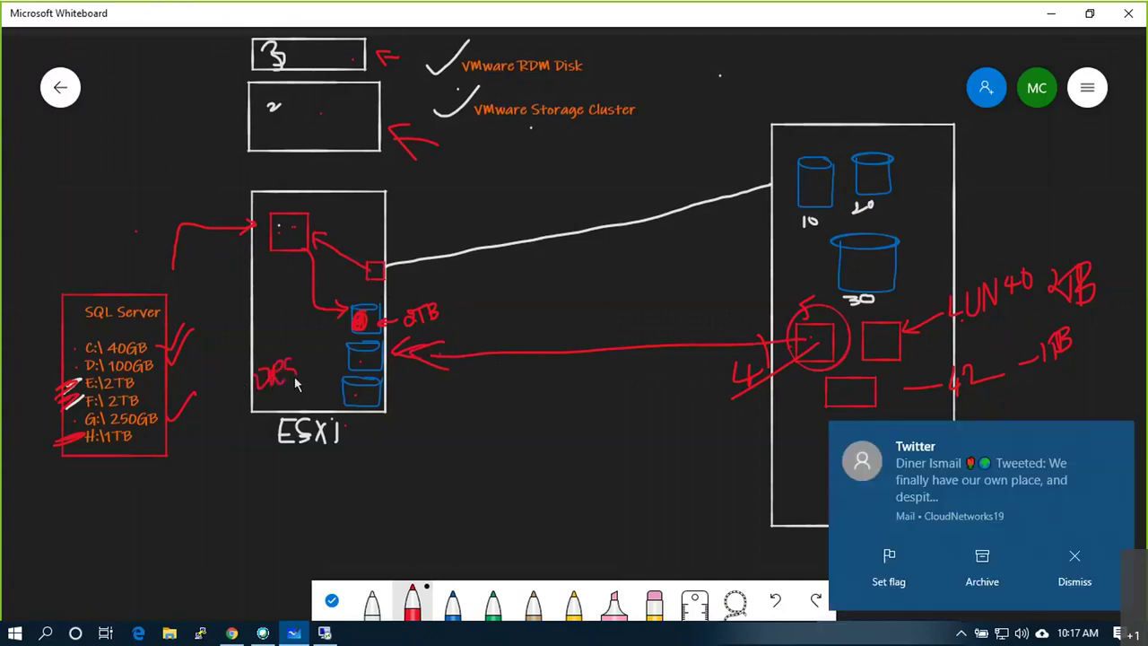
pyautogui.moveTo(262, 395); pyautogui.dragTo(266, 388)
# - Draw a curved arrow up to box 2, tick it, then return to vSphere Edit Settings
pyautogui.moveTo(244, 232)
pyautogui.mouseDown()
pyautogui.moveTo(188, 186)
pyautogui.moveTo(217, 136)
pyautogui.moveTo(249, 137)
pyautogui.mouseUp()
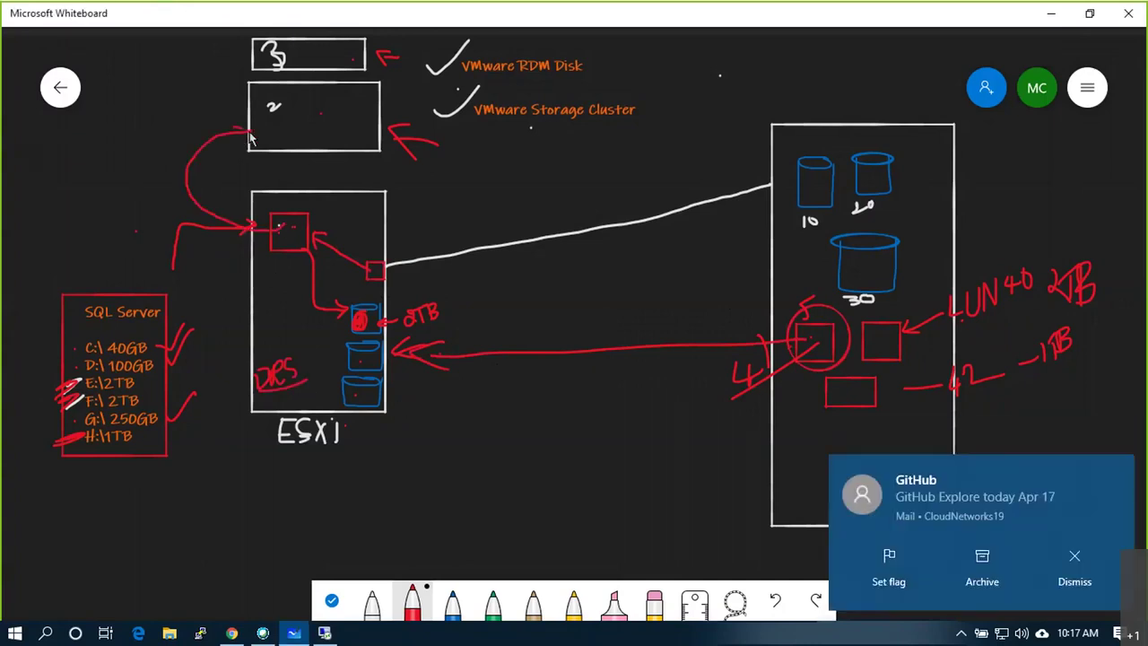
pyautogui.click(288, 124)
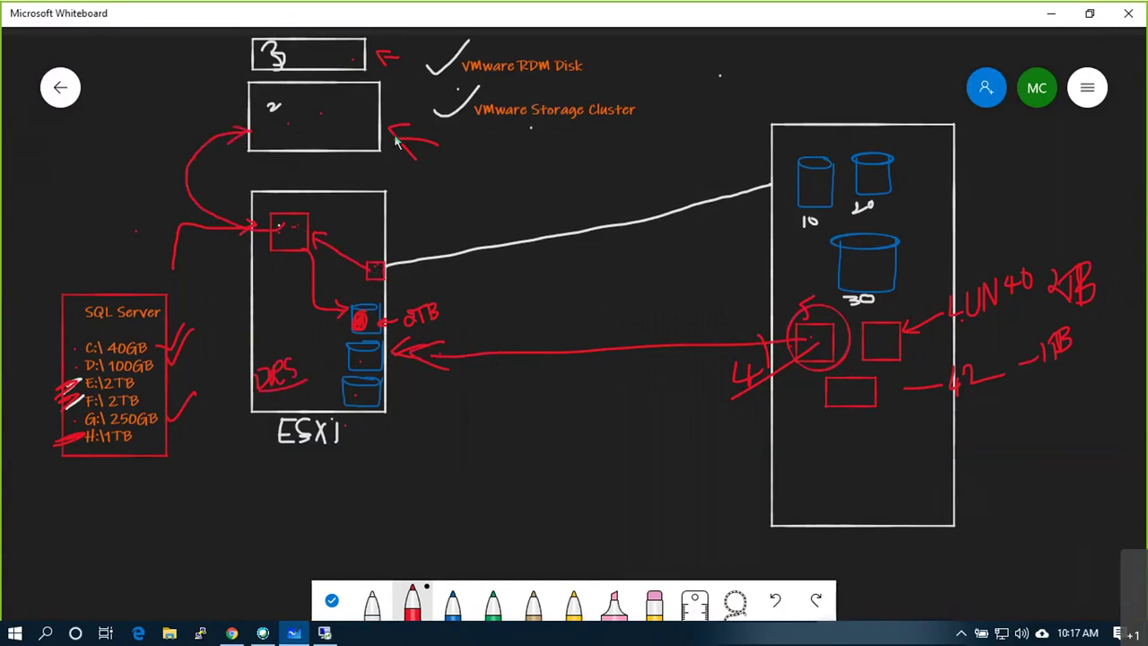
pyautogui.moveTo(366, 101)
pyautogui.mouseDown()
pyautogui.moveTo(382, 113)
pyautogui.moveTo(382, 97)
pyautogui.moveTo(363, 100)
pyautogui.moveTo(398, 140)
pyautogui.moveTo(363, 114)
pyautogui.mouseUp()
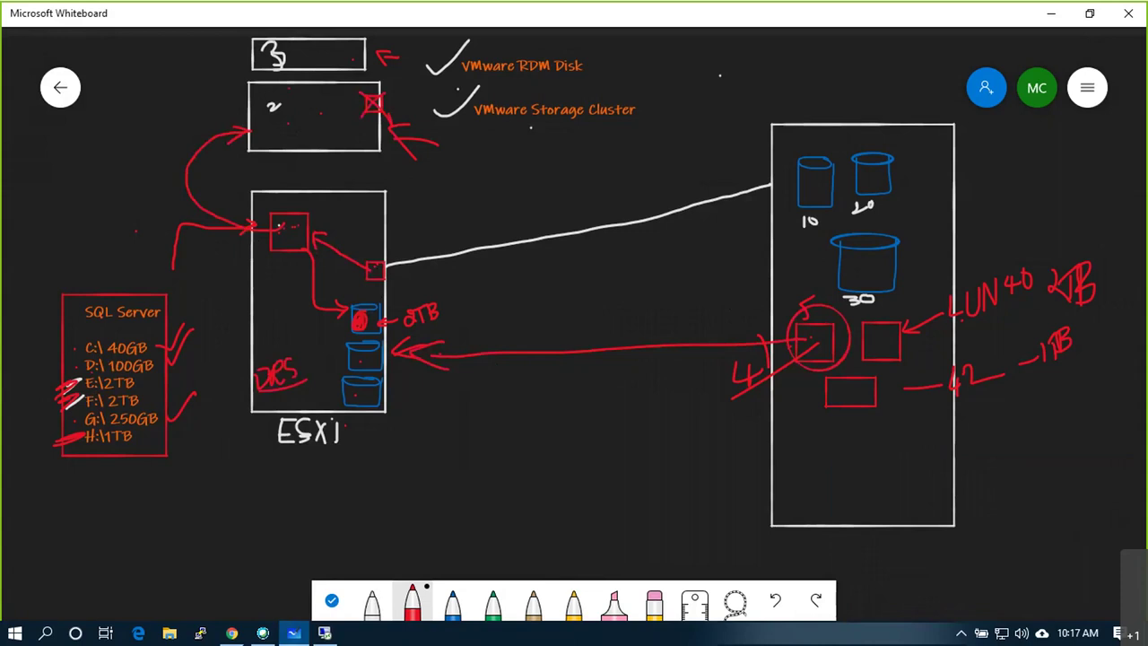
pyautogui.click(325, 633)
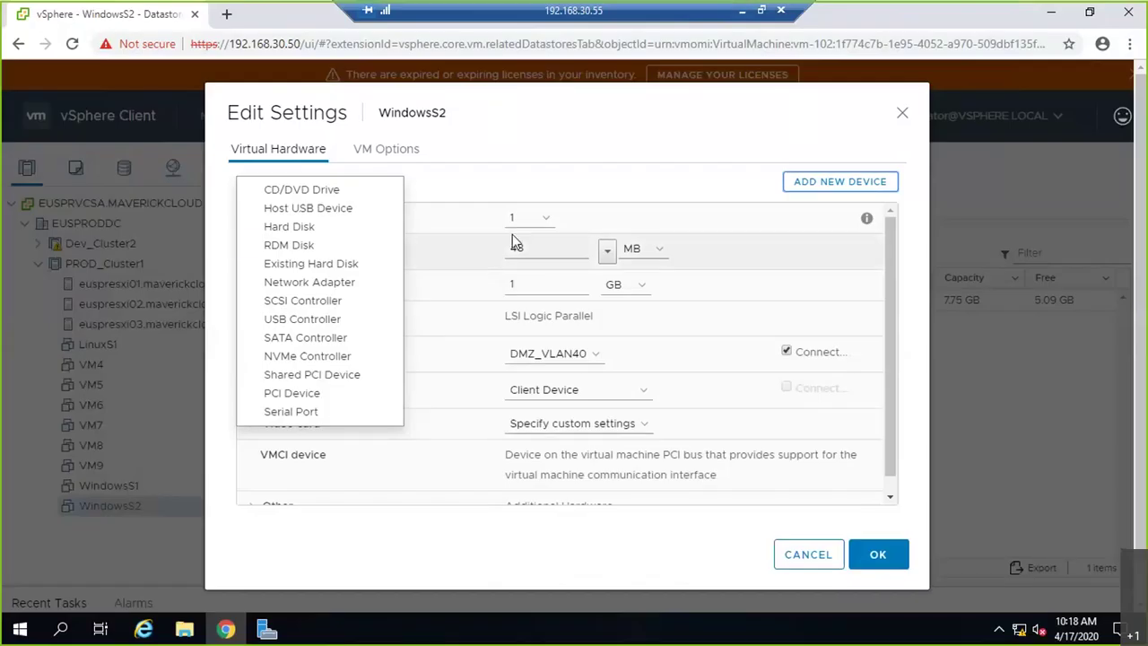
# - Add an RDM Disk to WindowsS2 using the 5 GB MSFT iSCSI Disk LUN
pyautogui.click(287, 245)
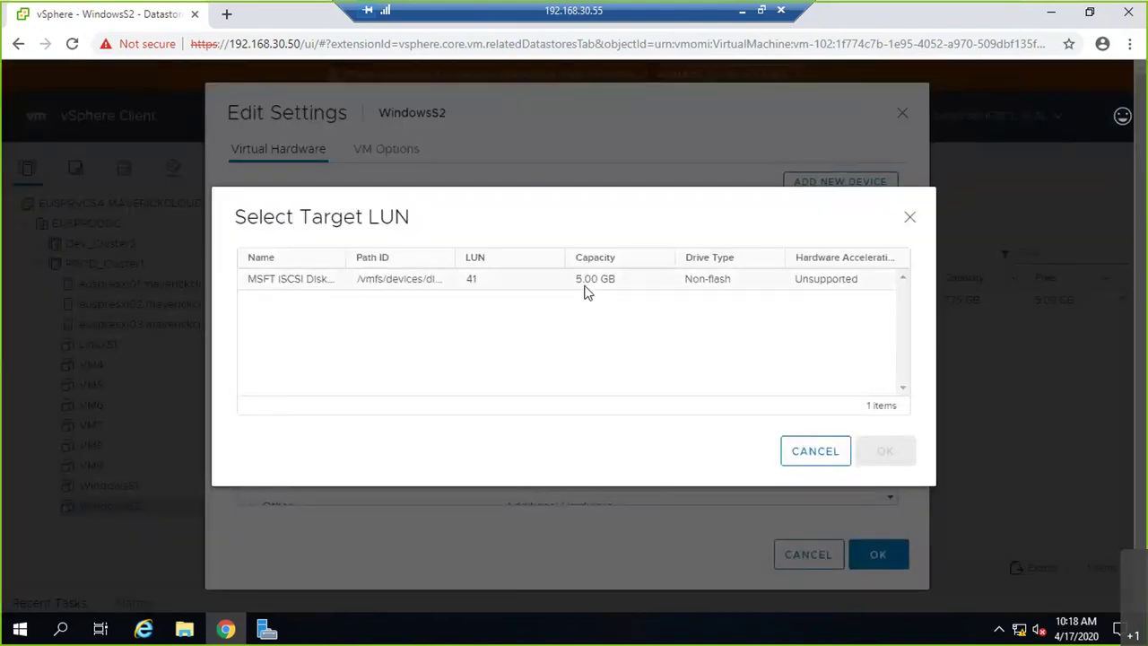
pyautogui.click(640, 287)
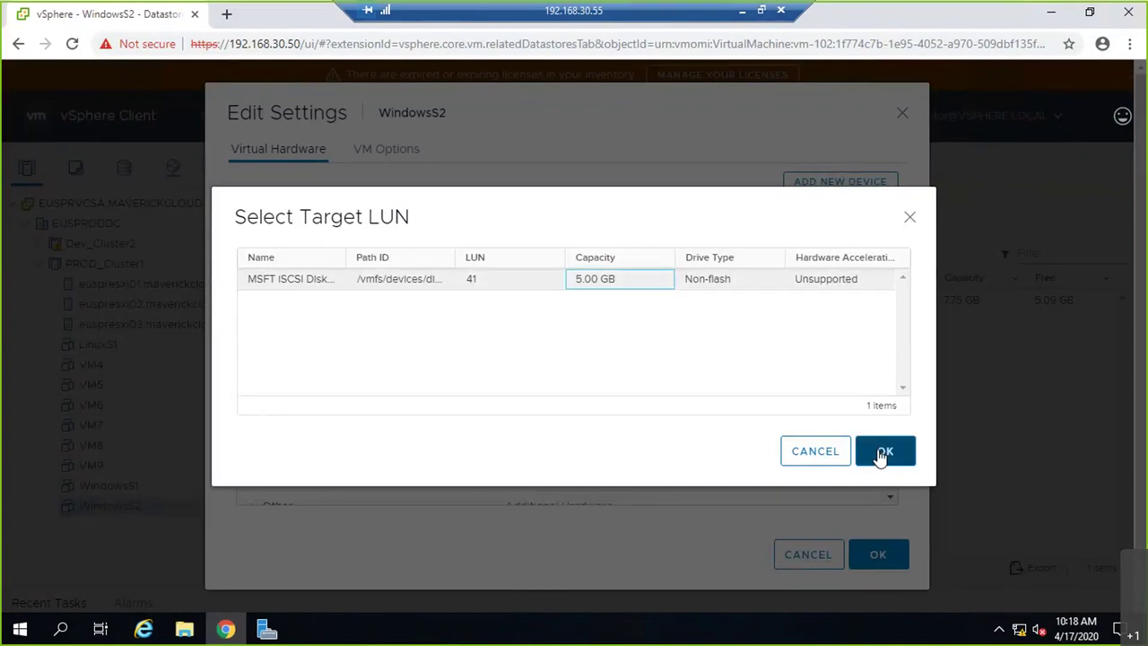
pyautogui.click(886, 453)
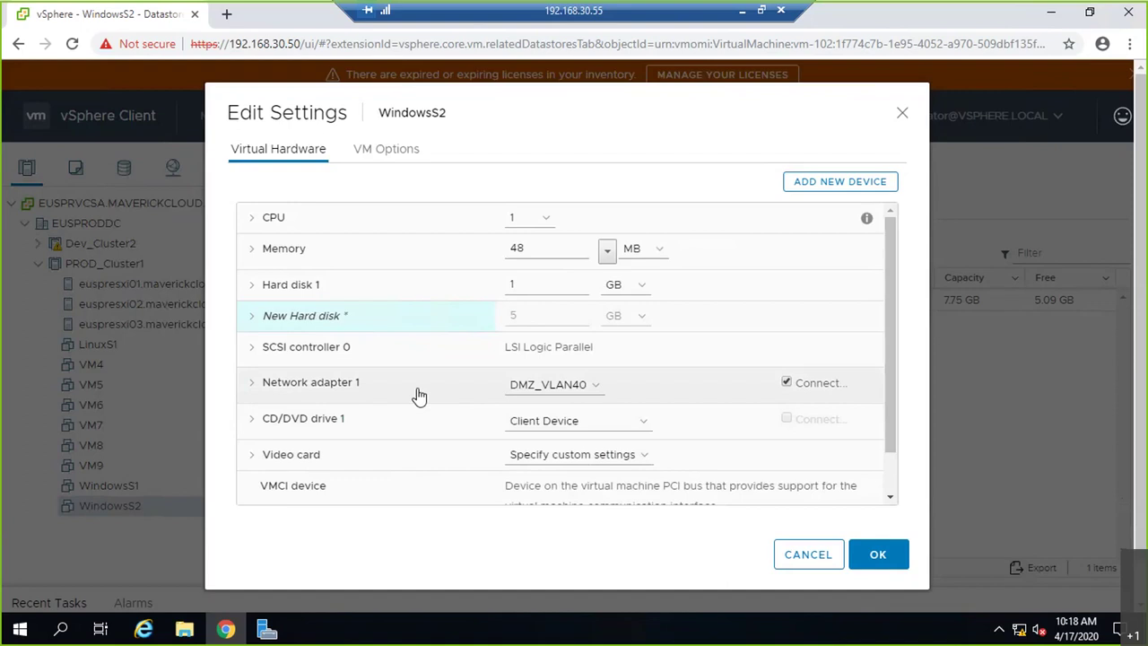
# - Expand the new 5 GB hard disk to check its physical LUN path and Physical compatibility mode
pyautogui.click(253, 314)
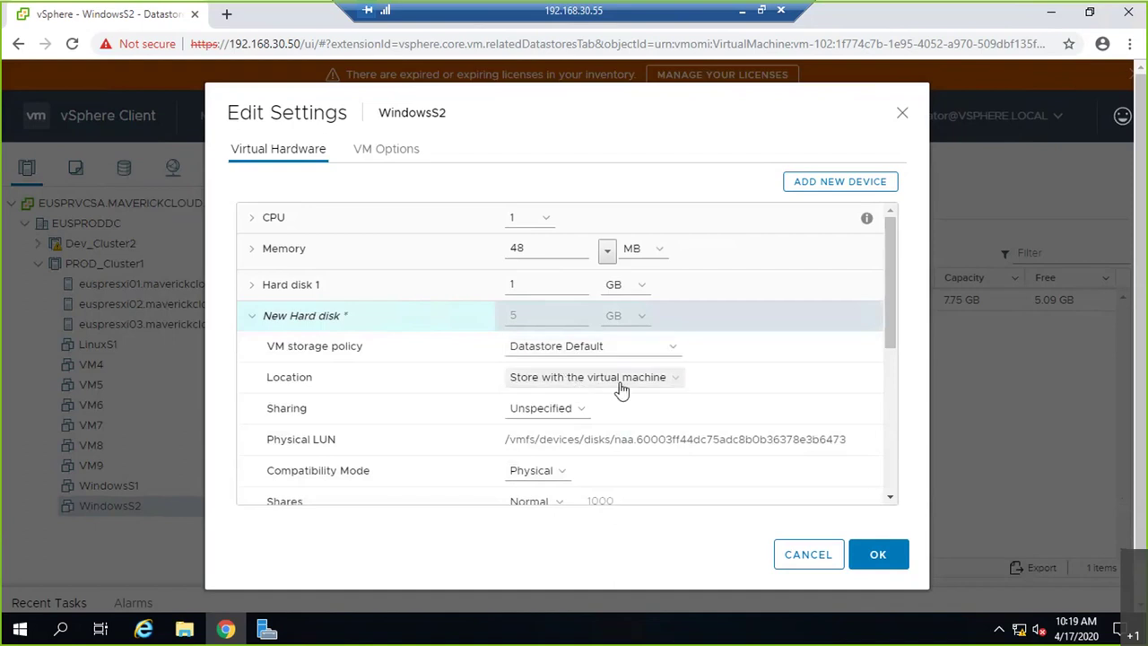
pyautogui.moveTo(509, 440); pyautogui.dragTo(531, 439)
pyautogui.moveTo(629, 440); pyautogui.dragTo(866, 436)
pyautogui.scroll(-1, 471, 432)
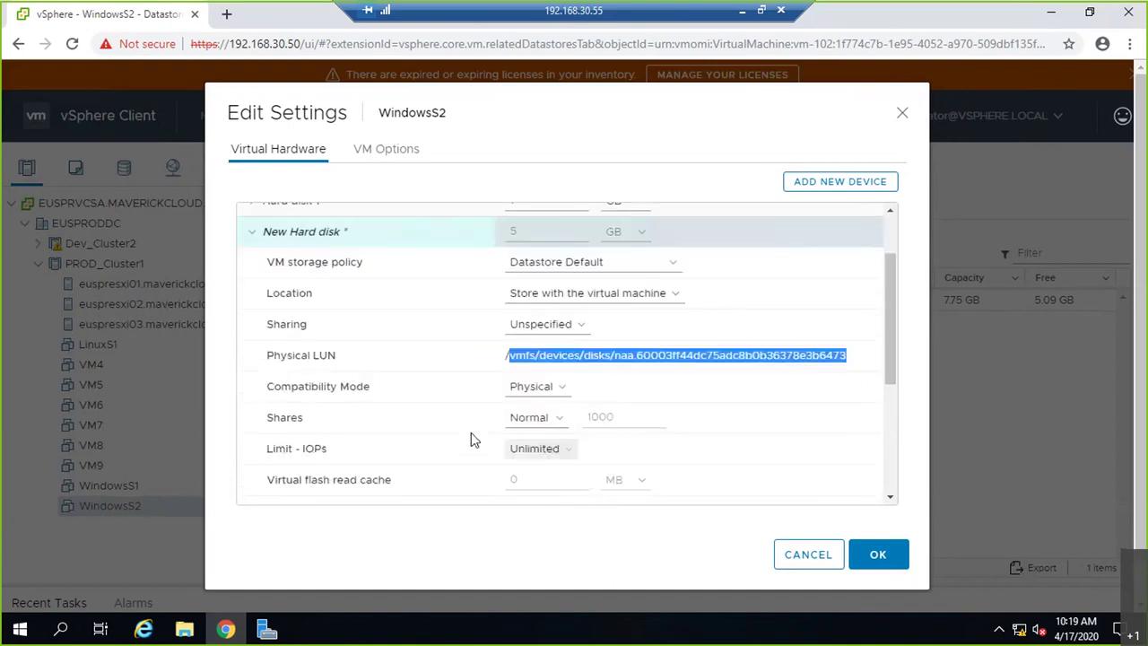
pyautogui.click(566, 395)
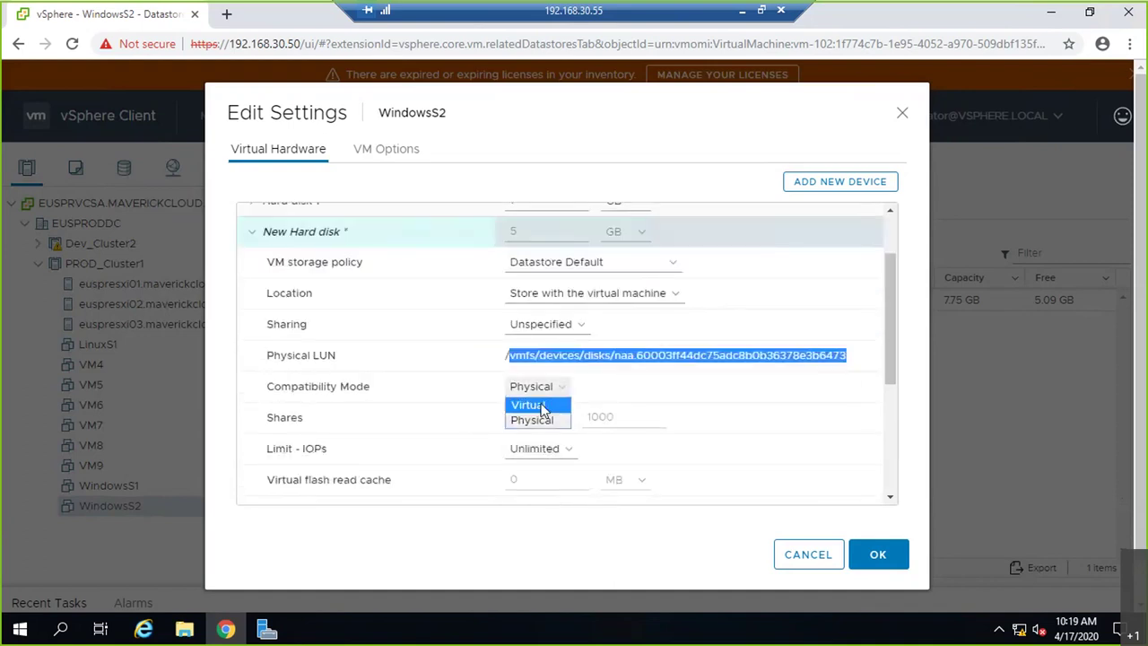
pyautogui.click(532, 419)
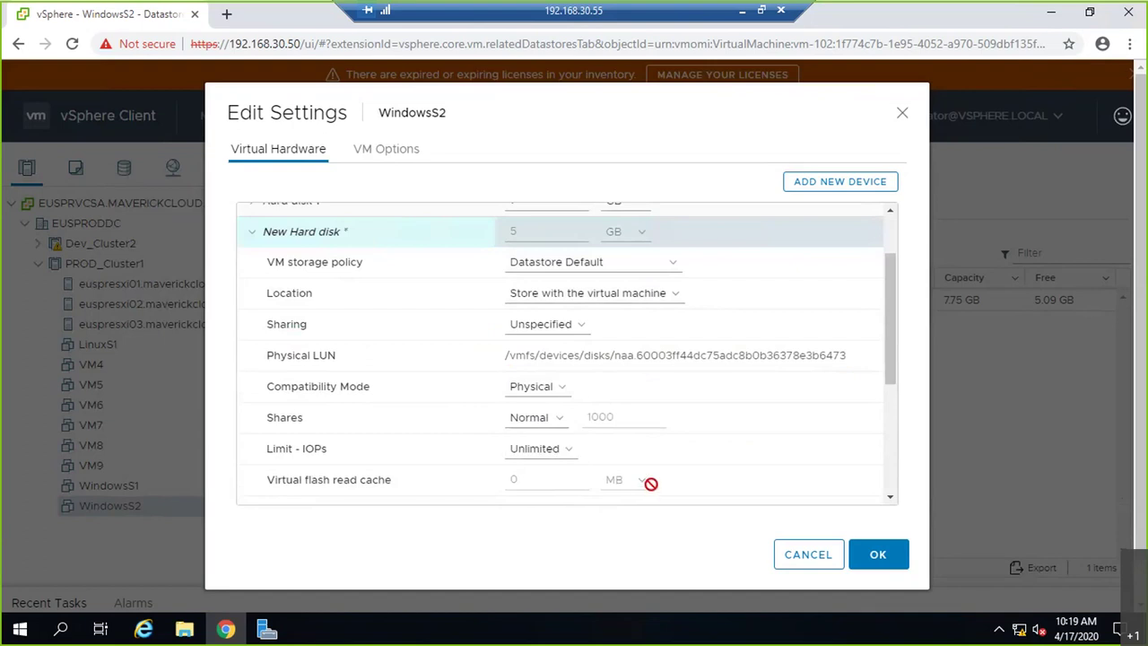
pyautogui.scroll(1, 646, 435)
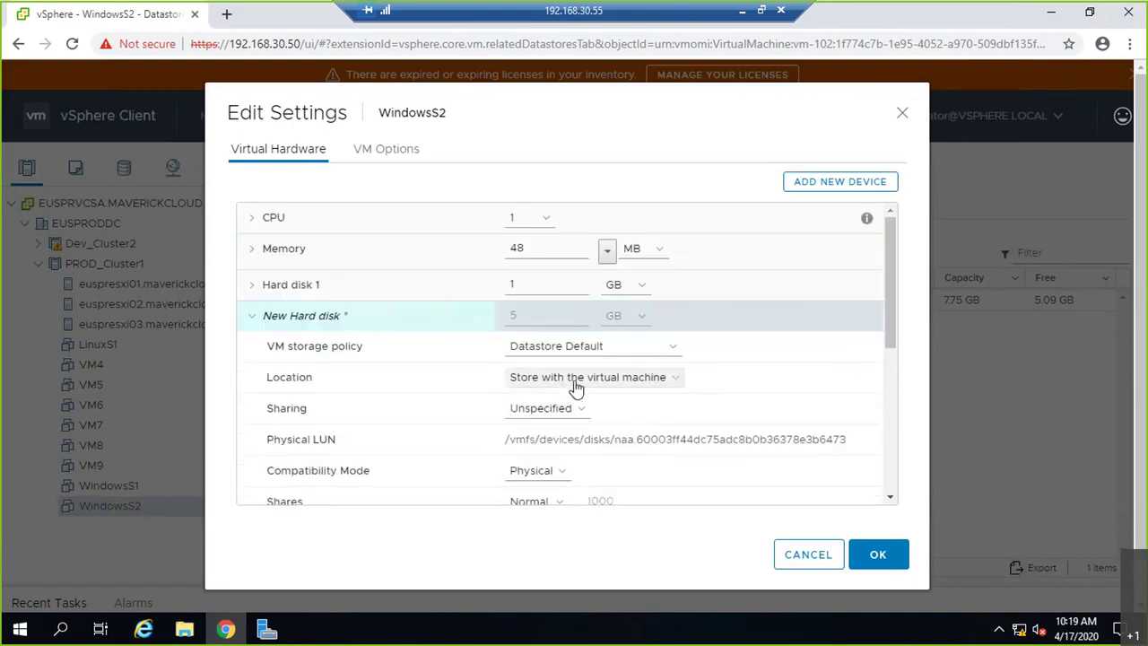
# - On the whiteboard, trace the LUN line up to the host's connection point and write VMK
pyautogui.click(740, 16)
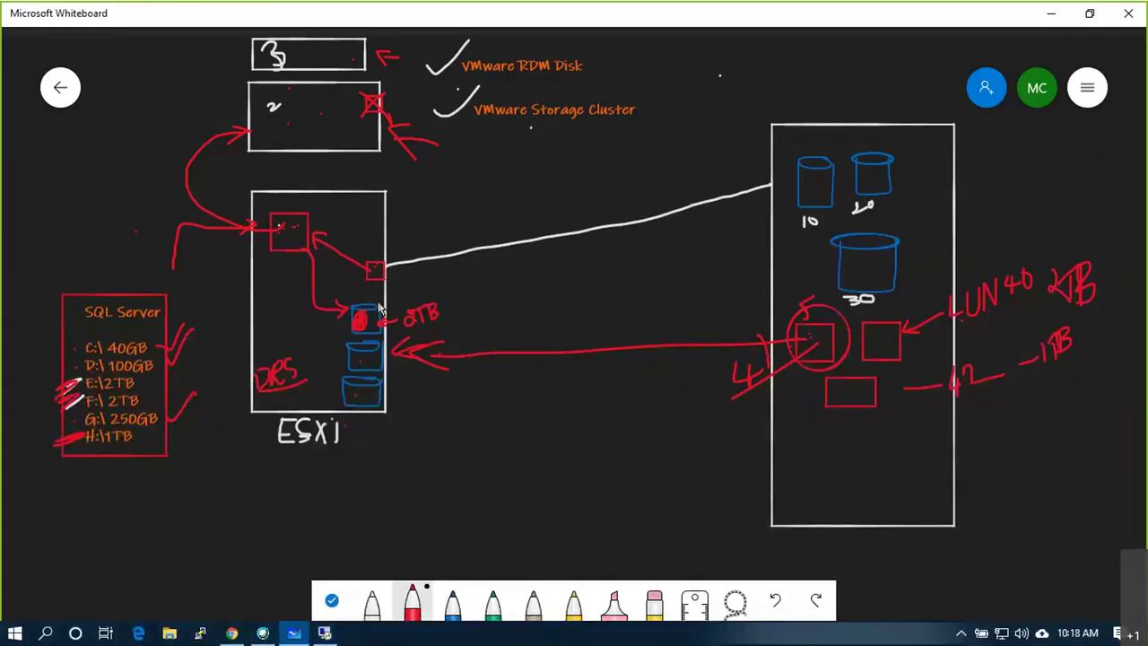
pyautogui.moveTo(431, 357)
pyautogui.mouseDown()
pyautogui.moveTo(386, 272)
pyautogui.moveTo(305, 251)
pyautogui.mouseUp()
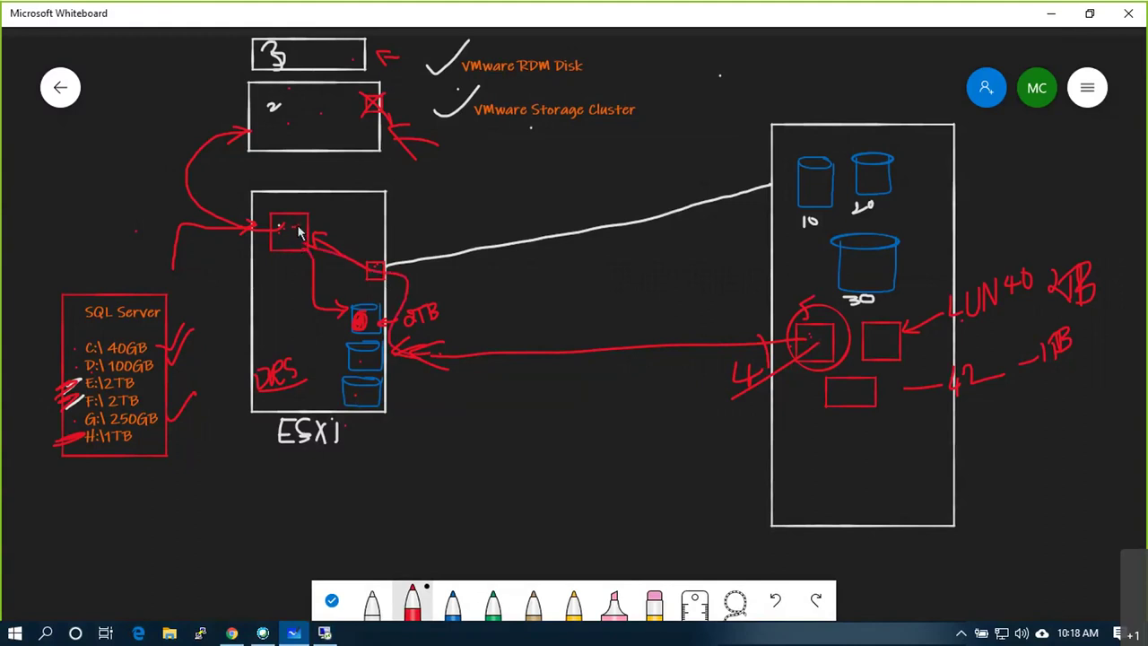
pyautogui.moveTo(81, 248)
pyautogui.mouseDown()
pyautogui.moveTo(93, 241)
pyautogui.moveTo(103, 255)
pyautogui.moveTo(120, 226)
pyautogui.mouseUp()
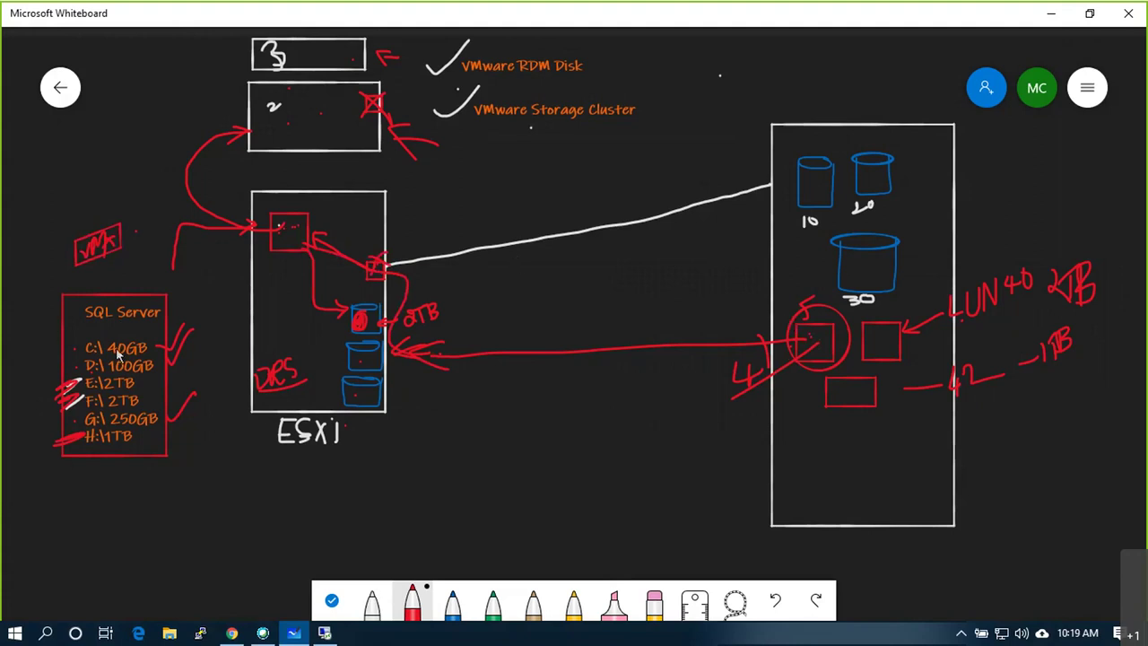
# - Draw red strokes from VMK, from the connection point to the red disk, and mark the circled LUN
pyautogui.moveTo(82, 227); pyautogui.dragTo(105, 195)
pyautogui.moveTo(377, 271); pyautogui.dragTo(365, 310)
pyautogui.moveTo(812, 339); pyautogui.dragTo(816, 339)
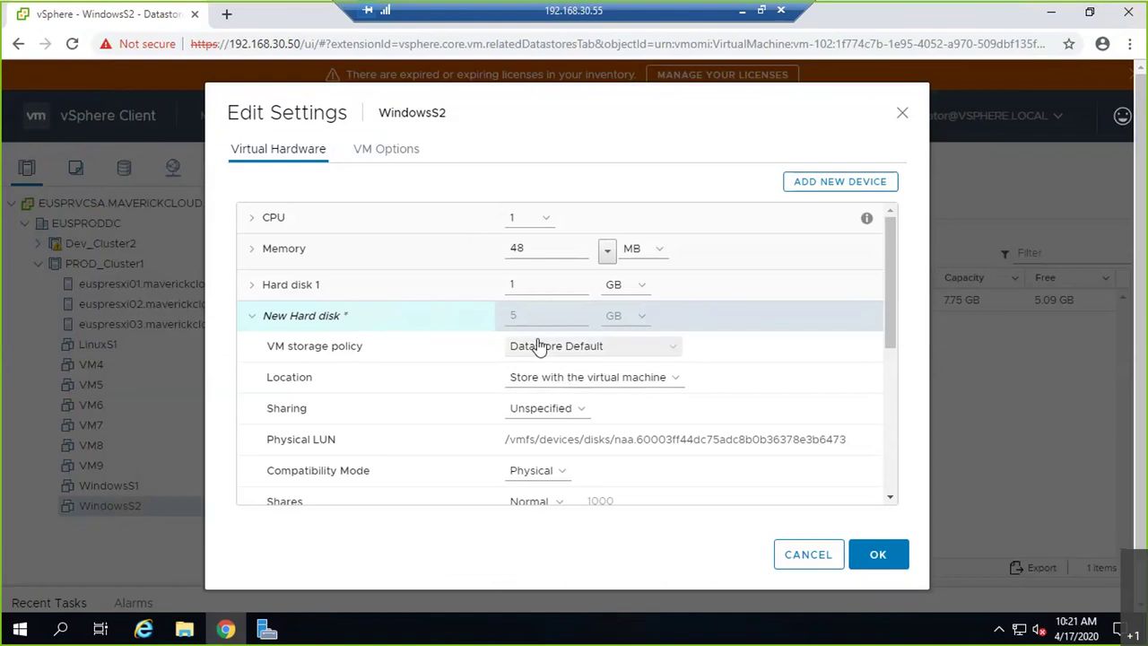
# - Change the new RDM disk's Compatibility Mode from Physical to Virtual
pyautogui.moveTo(287, 438); pyautogui.dragTo(855, 441)
pyautogui.scroll(-2, 520, 418)
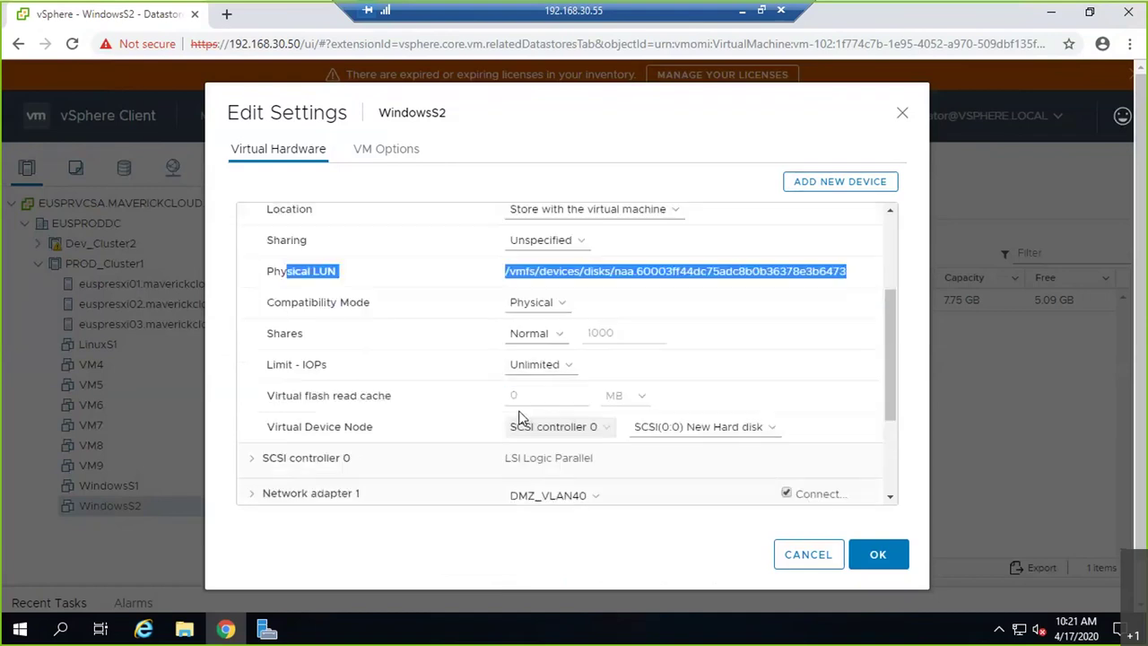
pyautogui.click(543, 304)
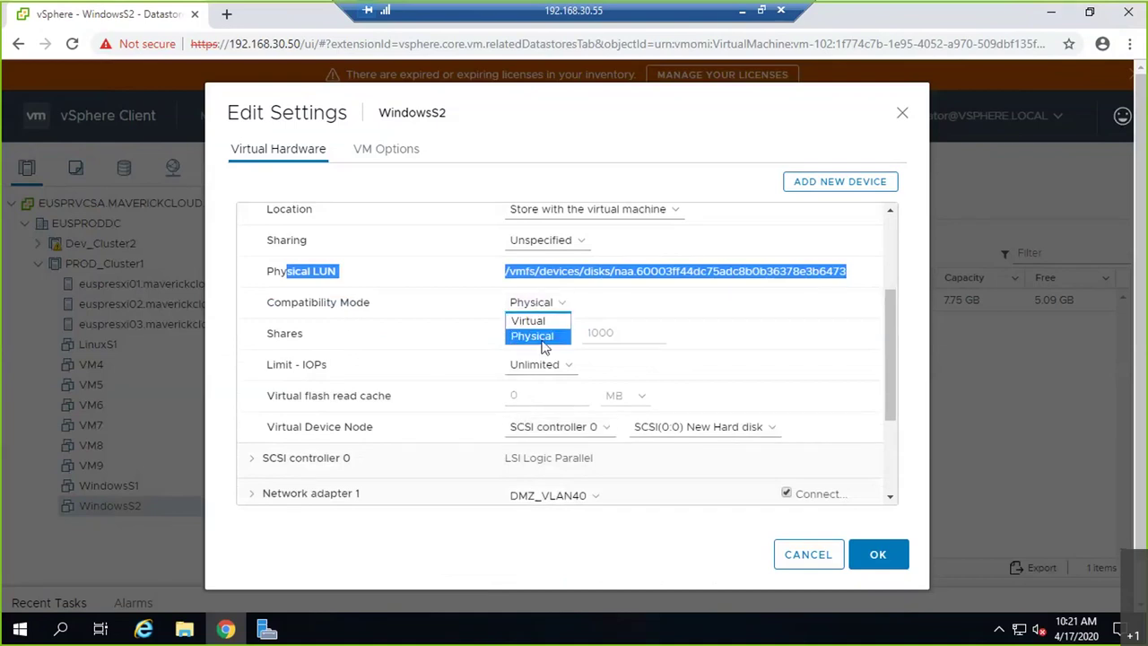
pyautogui.click(542, 339)
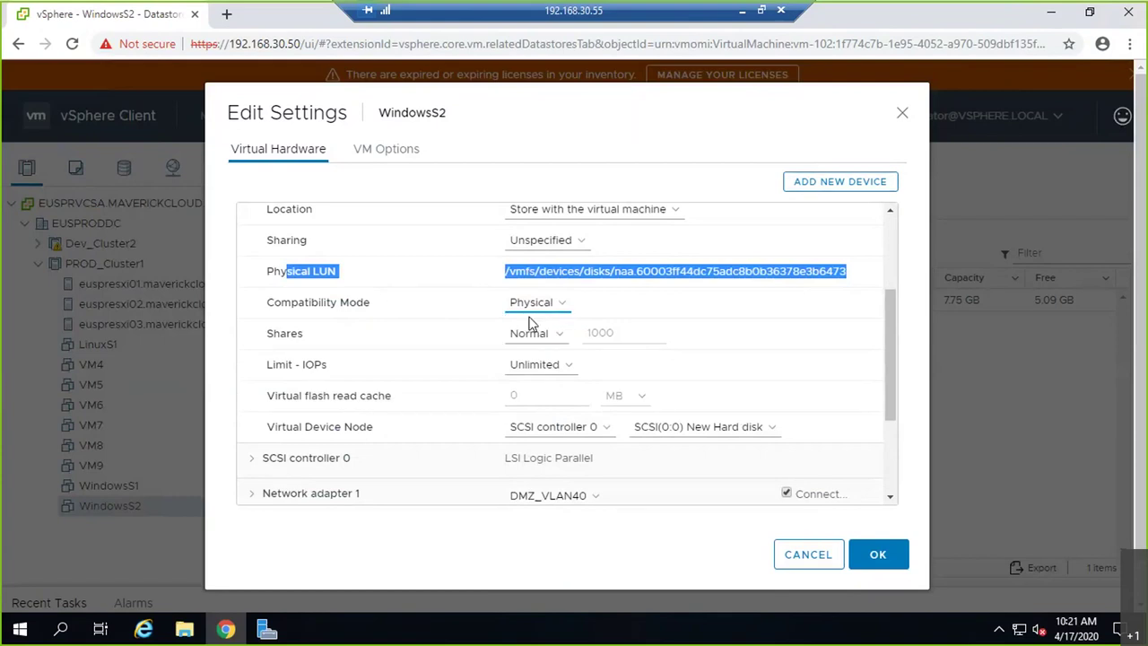
pyautogui.click(541, 314)
pyautogui.click(536, 331)
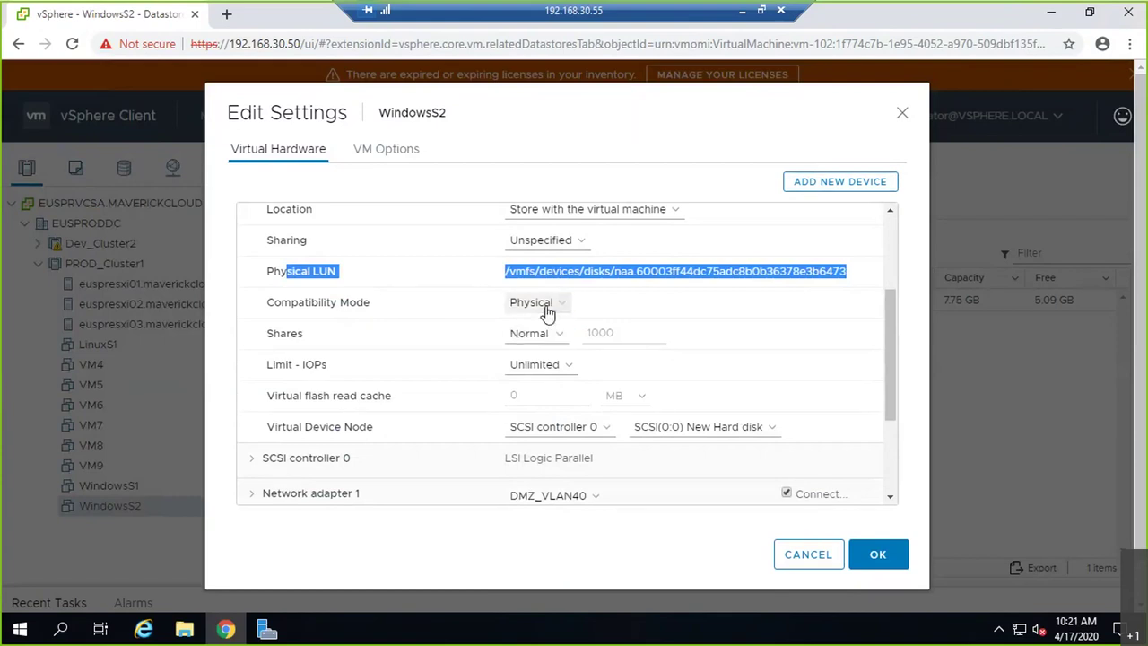
pyautogui.click(547, 312)
pyautogui.click(537, 320)
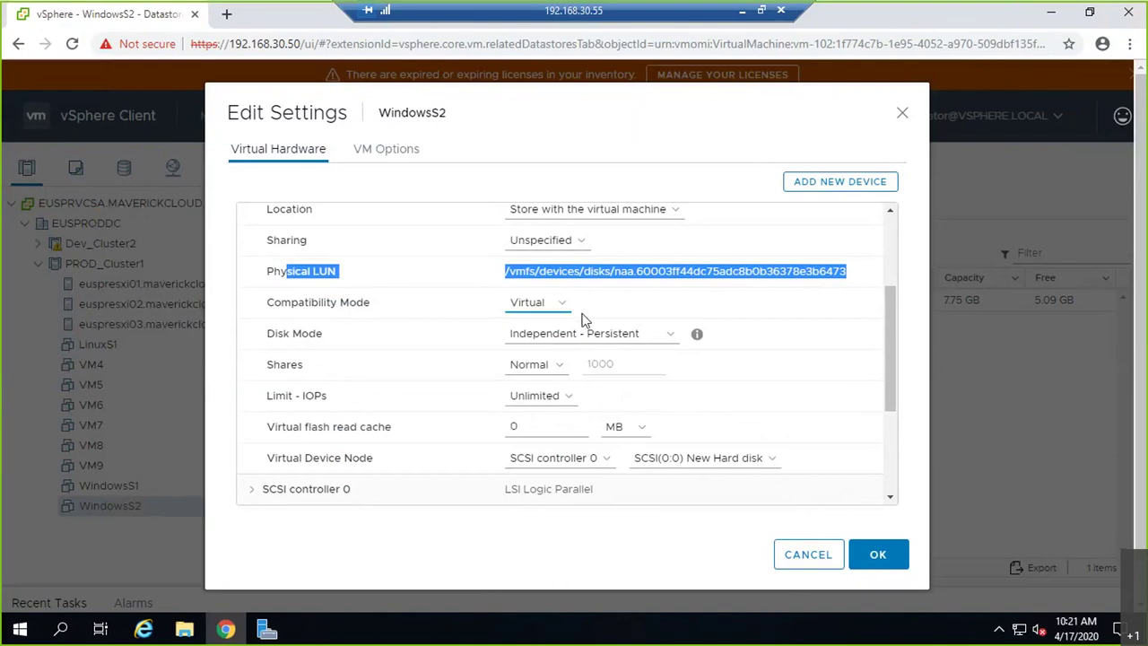
# - Keep Disk Mode as Independent - Persistent and show its help explanation
pyautogui.click(575, 336)
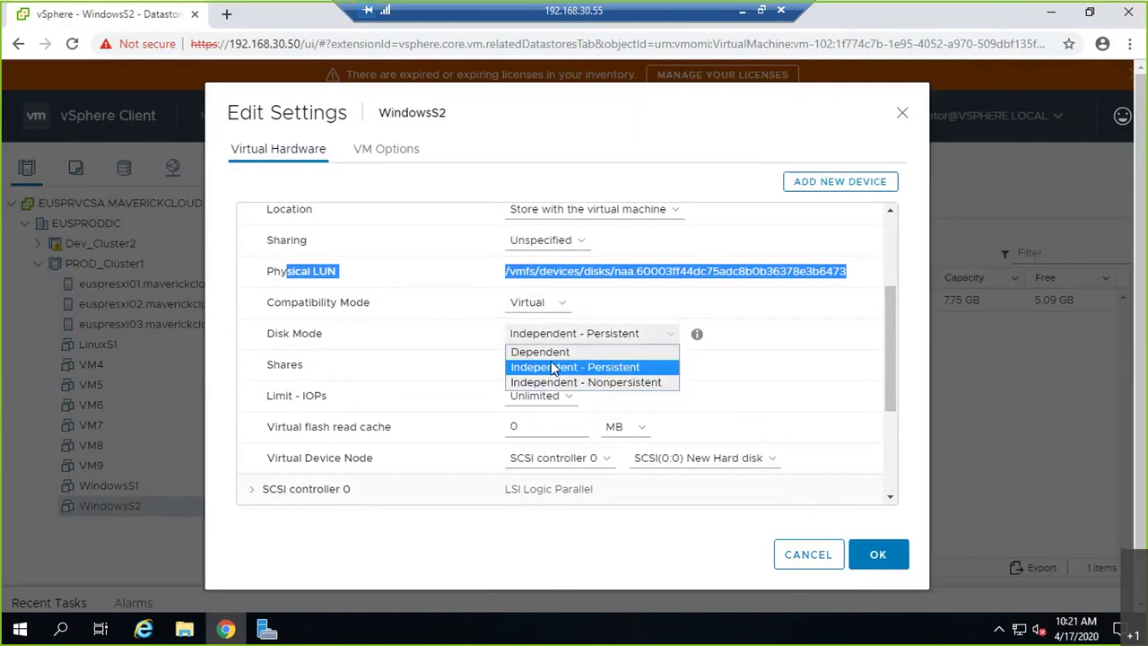
pyautogui.press('Down')
pyautogui.press('Down')
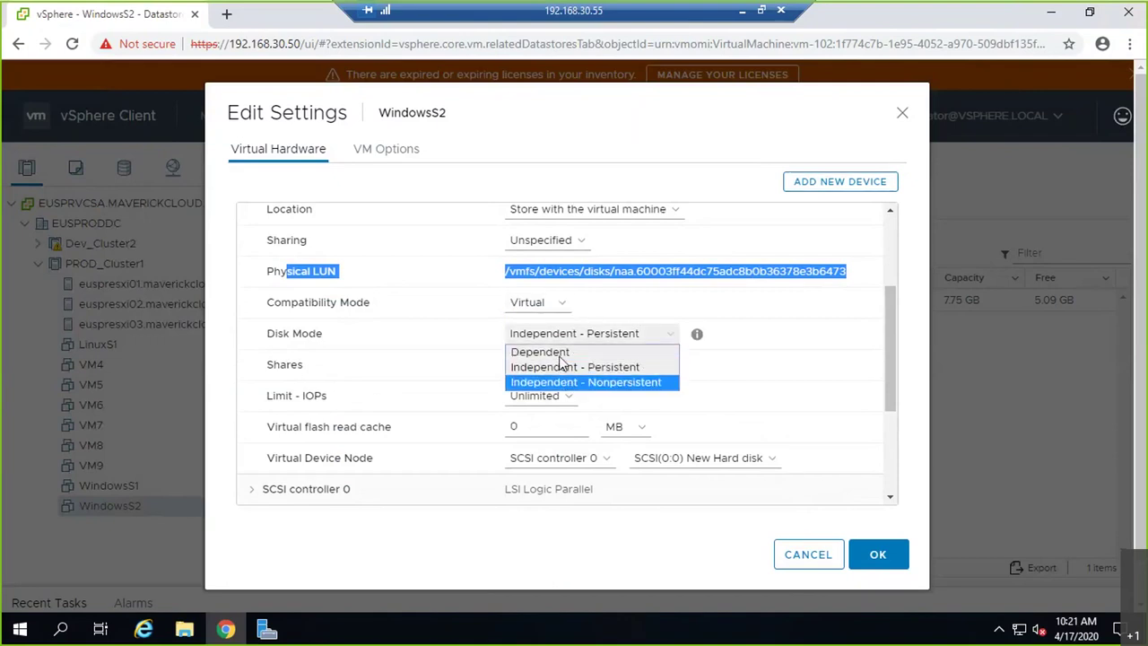
pyautogui.click(698, 335)
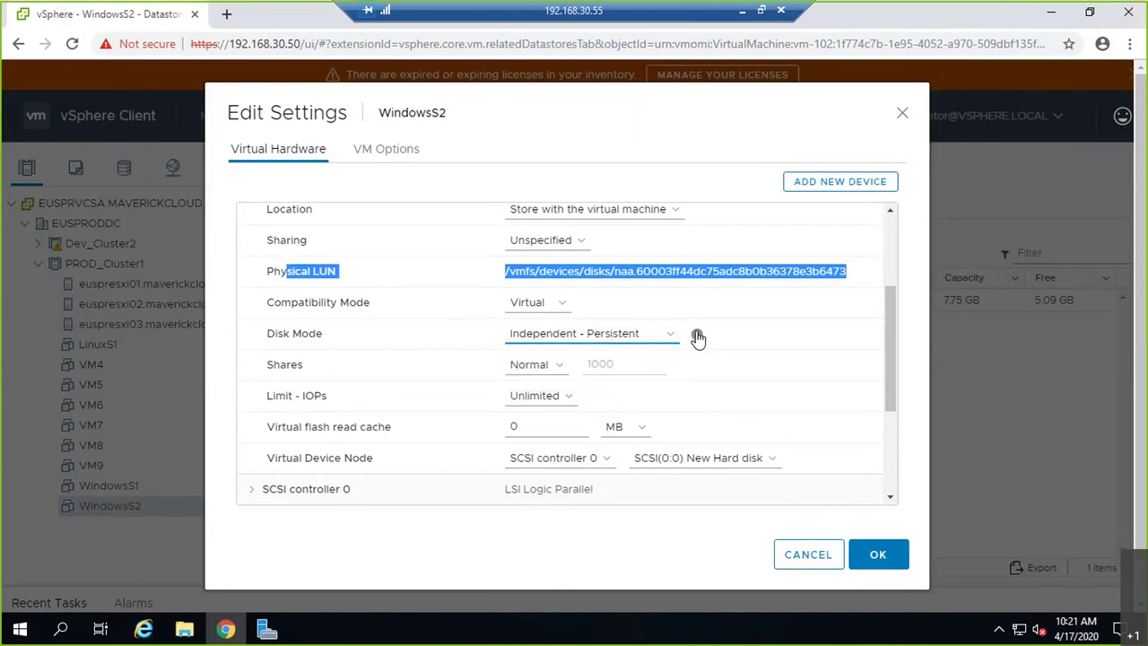
pyautogui.click(697, 334)
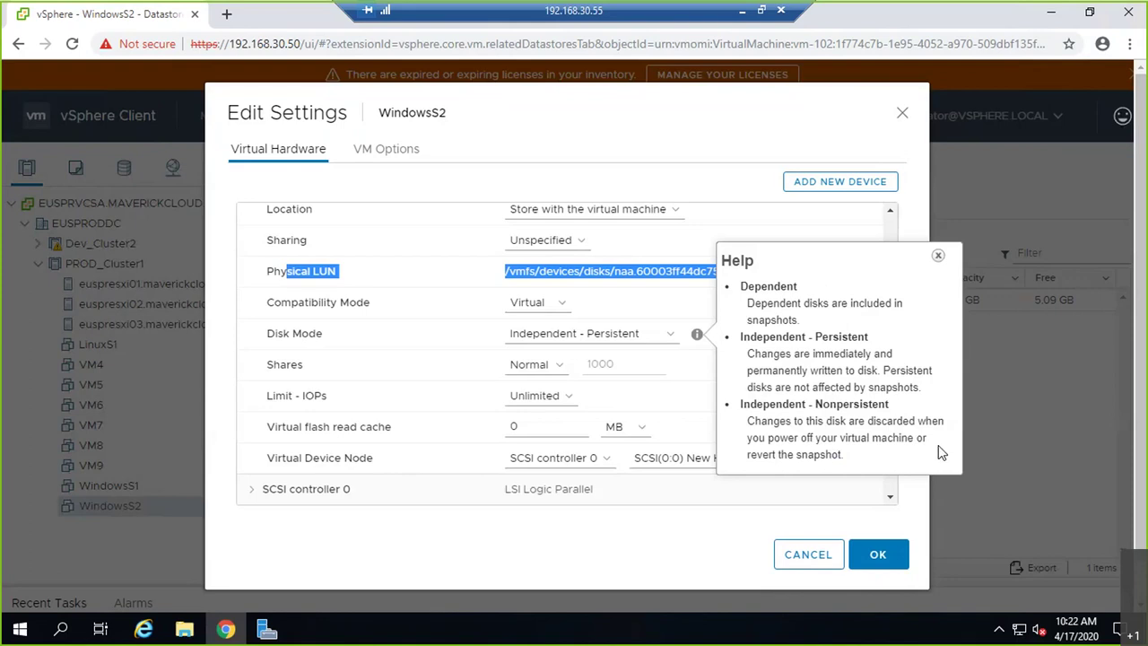
# - Toggle Compatibility Mode to Physical and back to Virtual, keeping Independent - Persistent disk mode
pyautogui.click(938, 256)
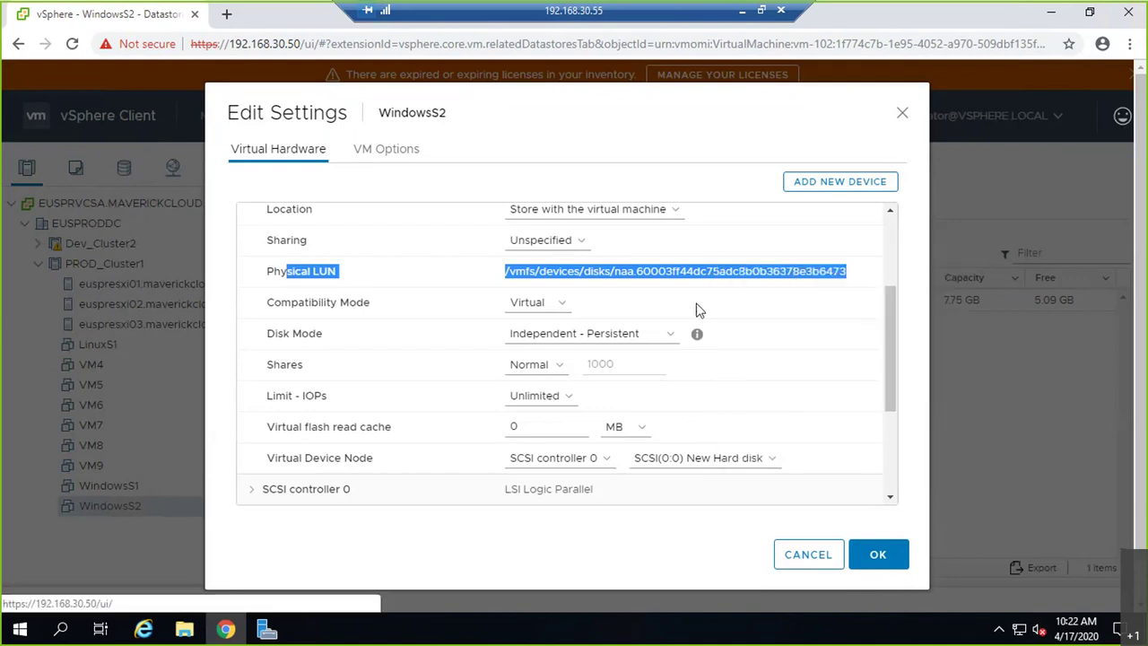
pyautogui.click(552, 306)
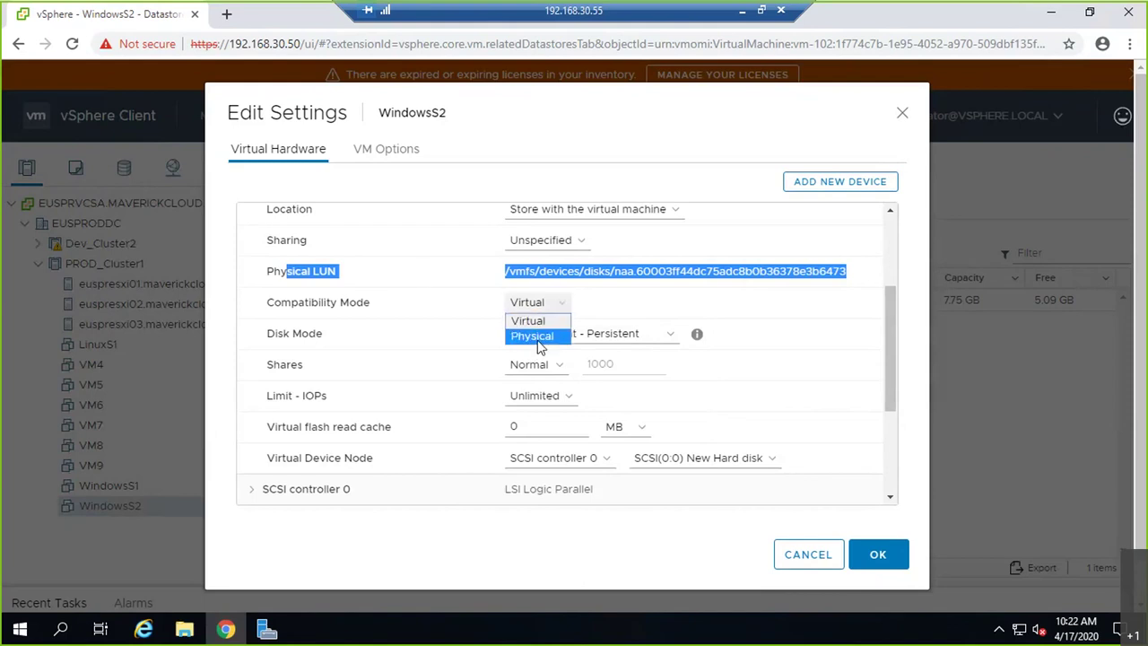
pyautogui.click(539, 337)
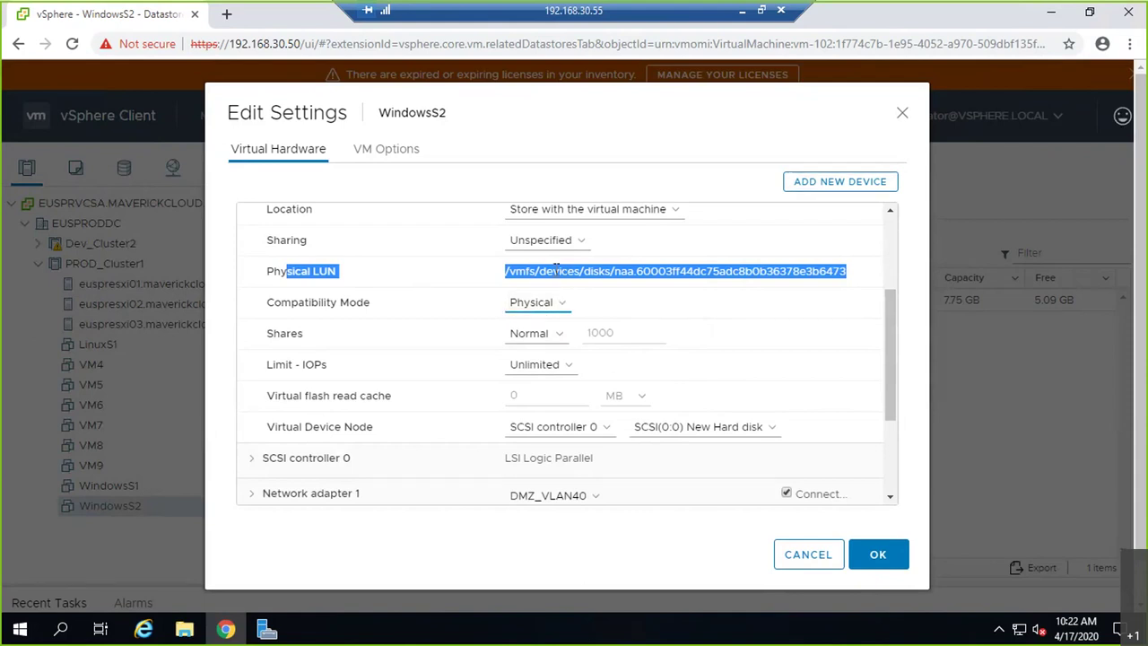
pyautogui.click(541, 305)
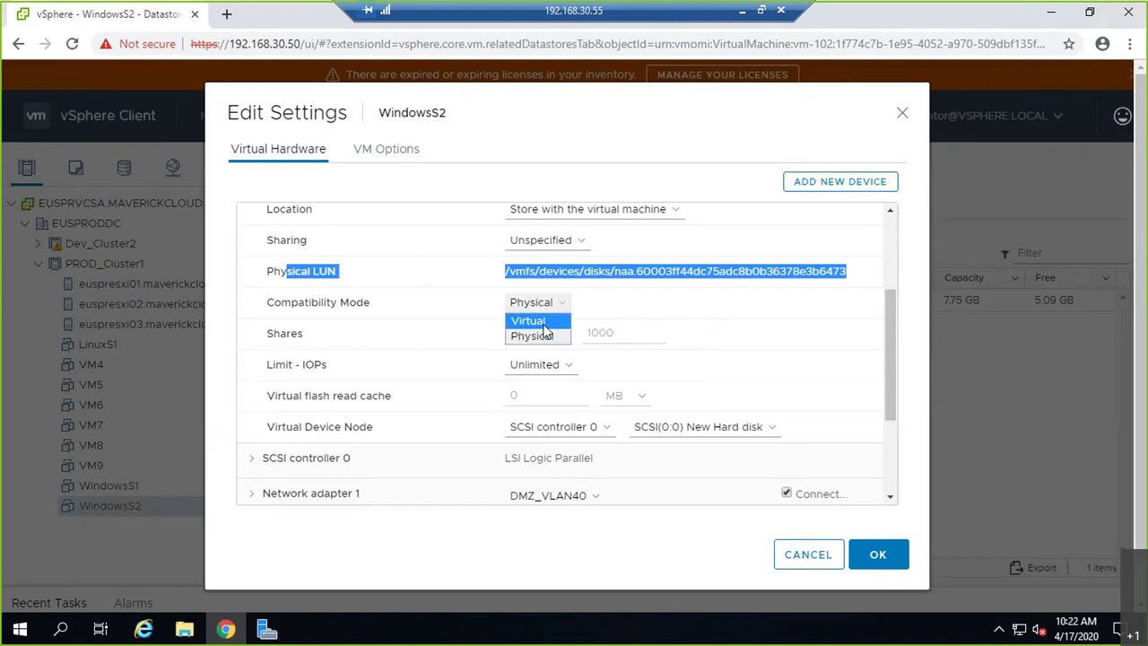
pyautogui.click(529, 321)
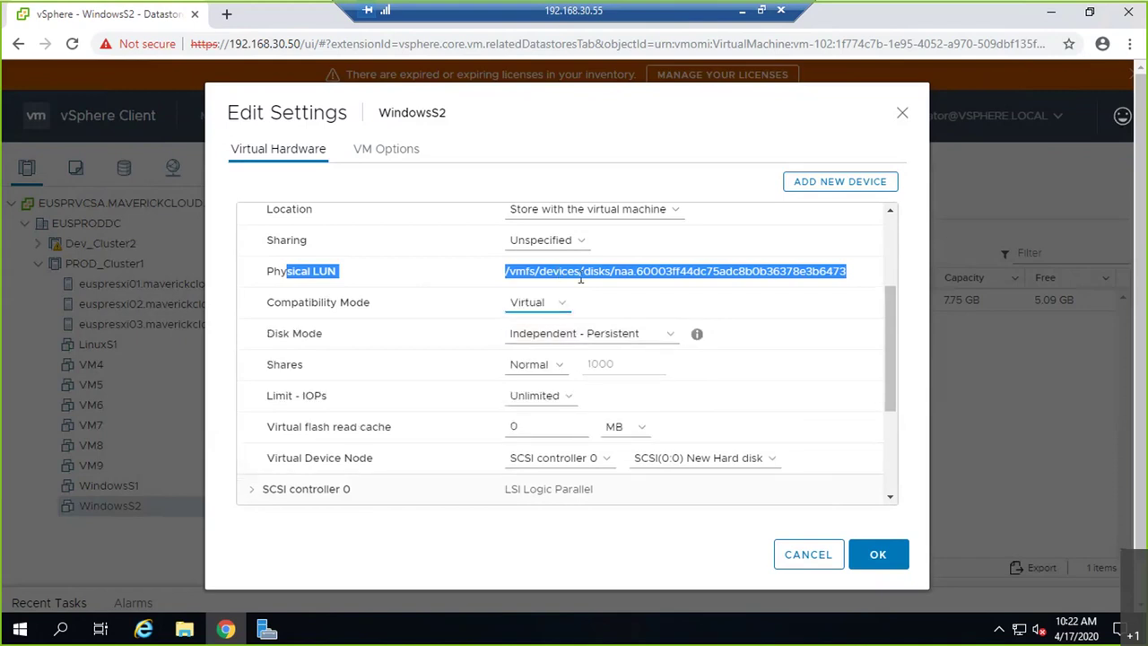
pyautogui.click(547, 333)
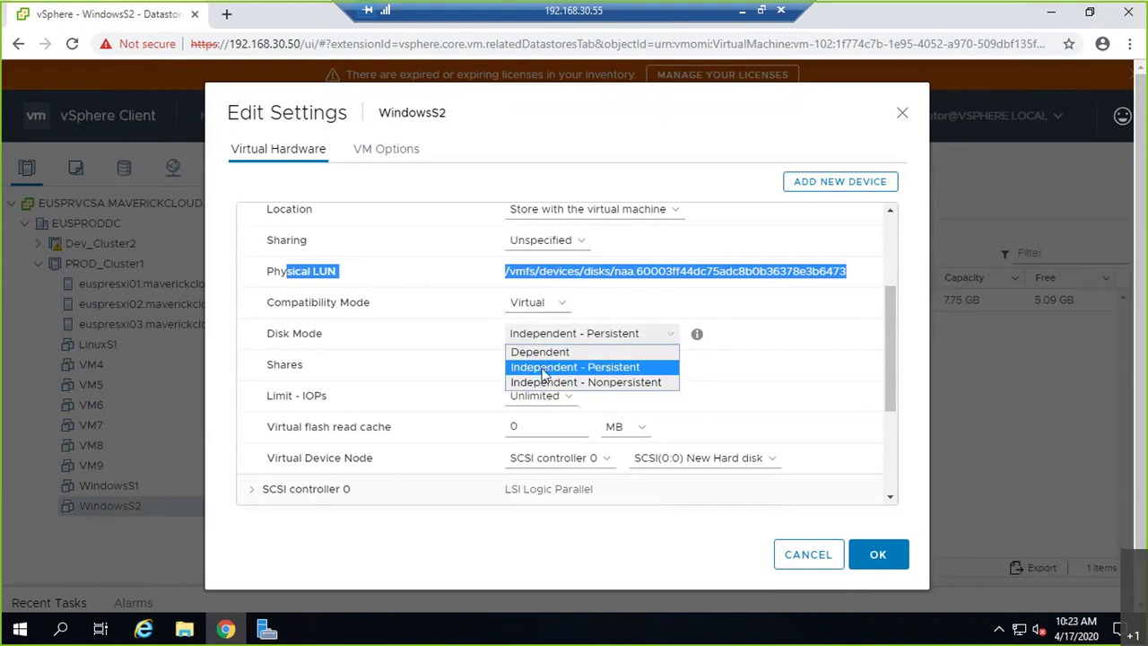
pyautogui.click(346, 342)
pyautogui.click(386, 353)
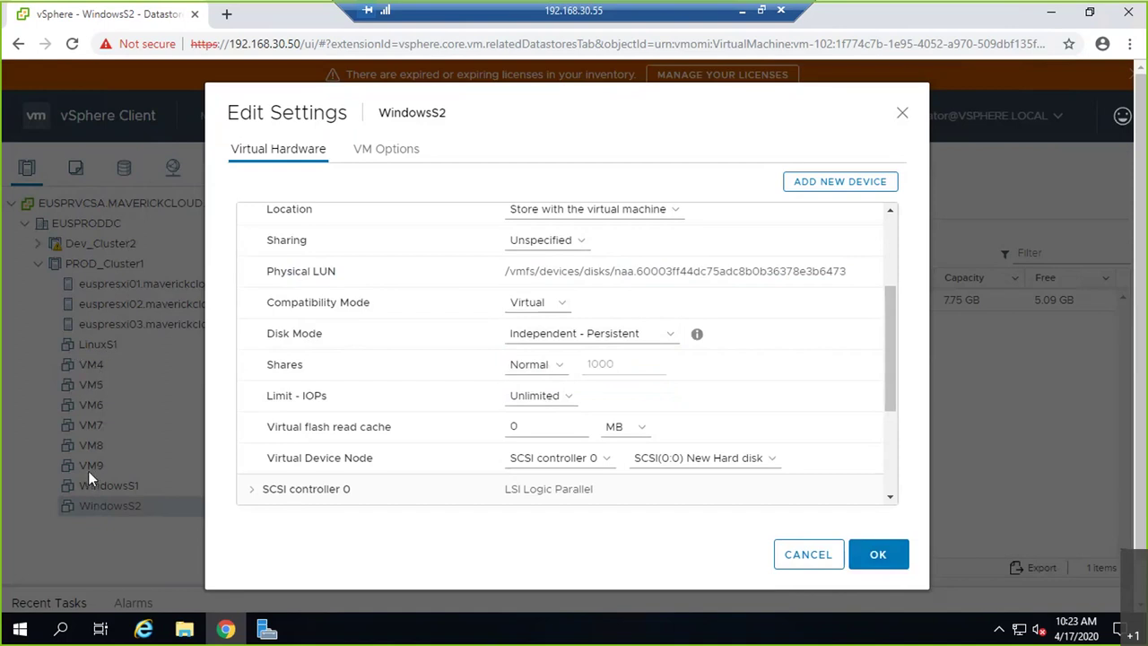
# - Apply the new disk settings and confirm the WindowsS2 reconfigure task completed in Recent Tasks
pyautogui.click(875, 553)
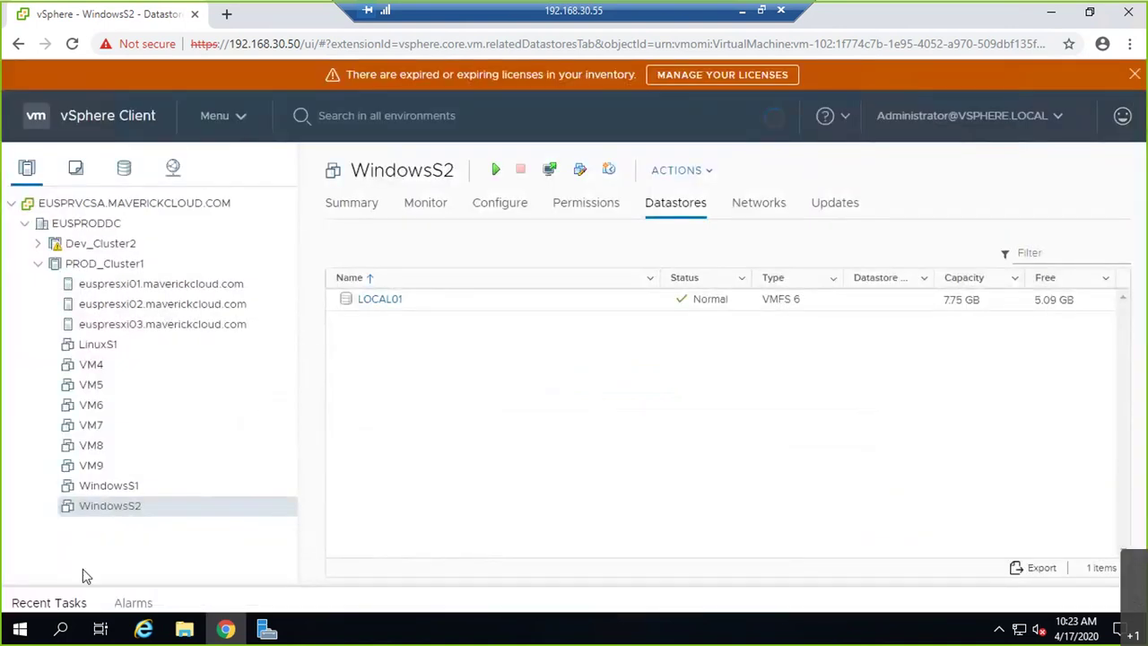
pyautogui.click(36, 604)
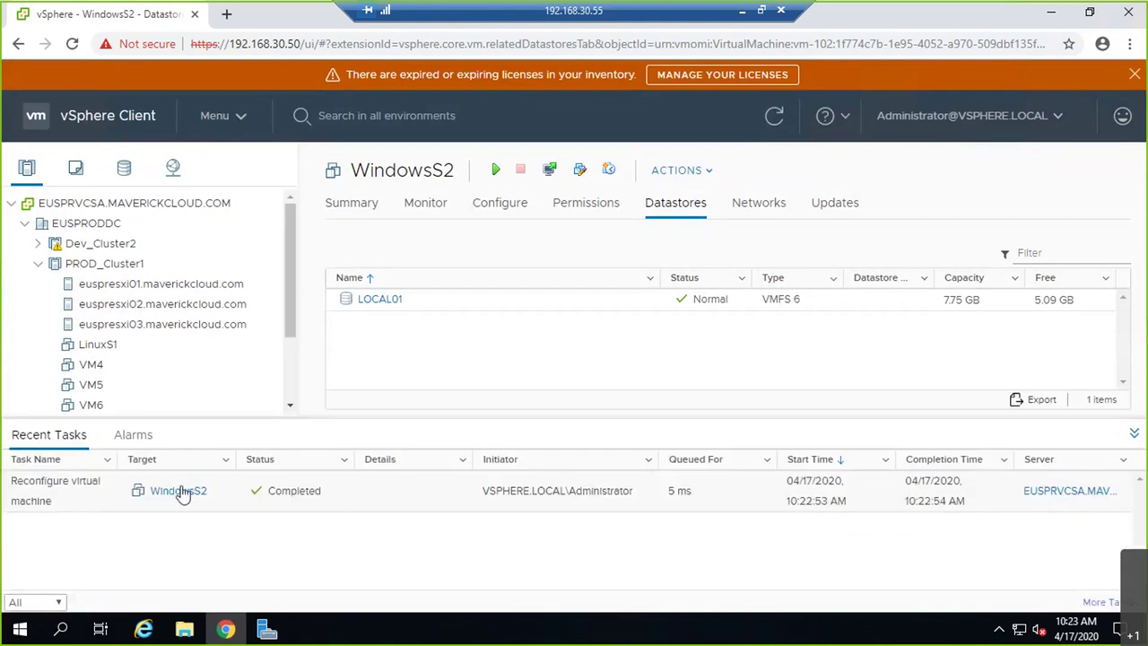
pyautogui.click(1132, 435)
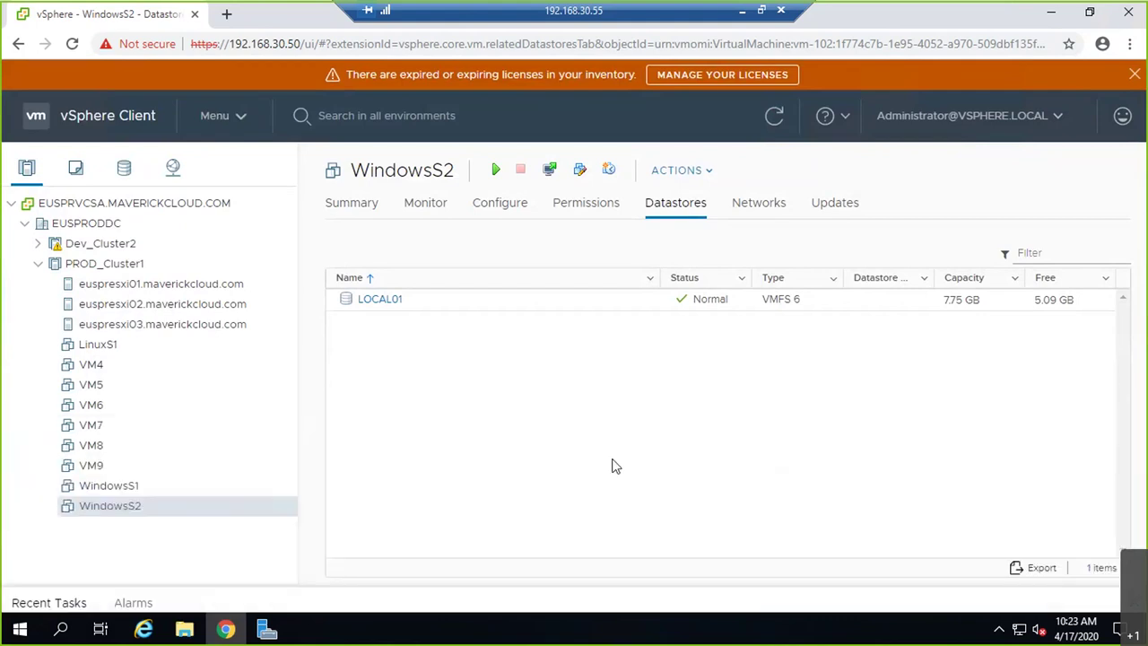
# - Power on the WindowsS2 virtual machine
pyautogui.rightClick(114, 510)
pyautogui.moveTo(247, 108)
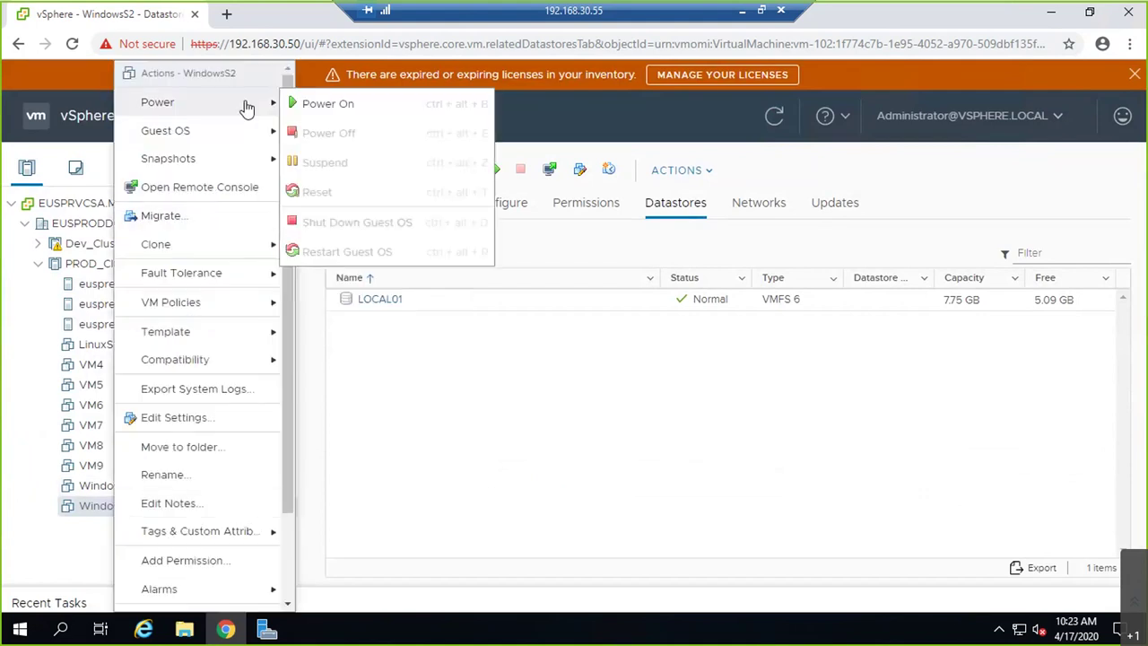
pyautogui.click(310, 103)
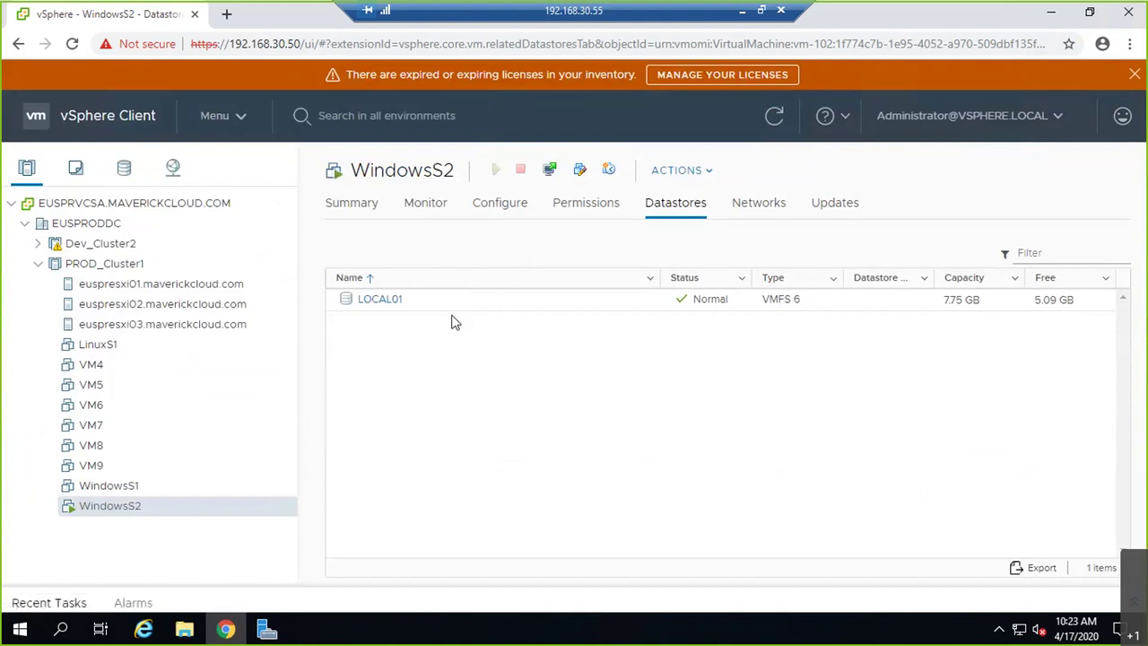
# - Launch WindowsS2's Web Console from its Summary page in a new browser tab
pyautogui.click(360, 201)
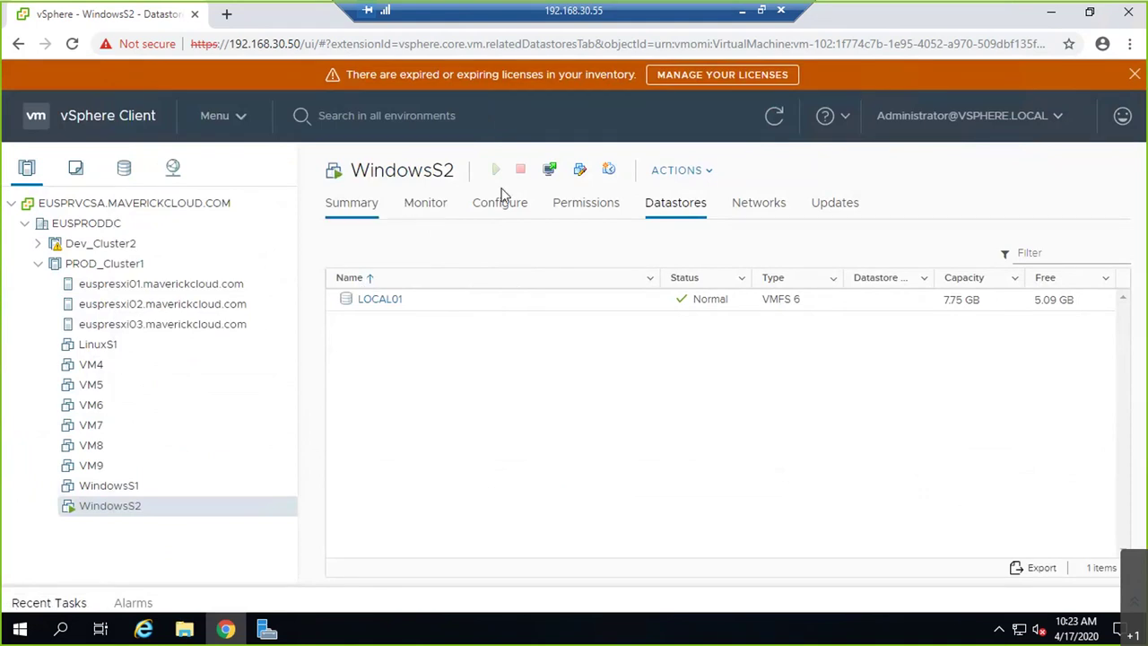
pyautogui.click(548, 171)
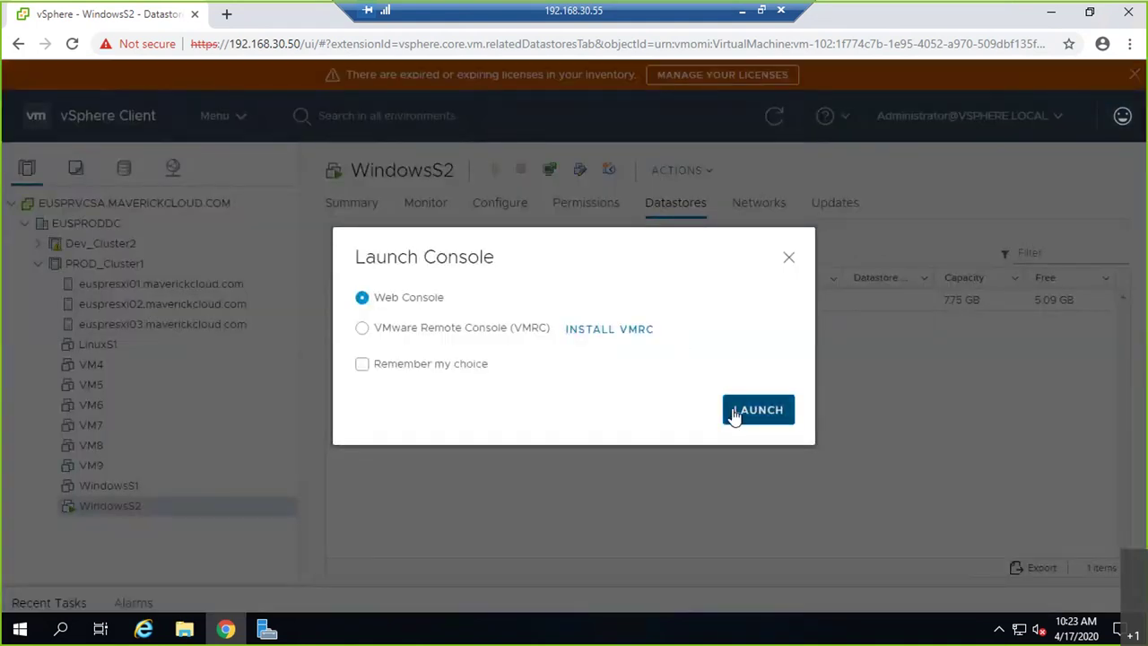
pyautogui.click(788, 257)
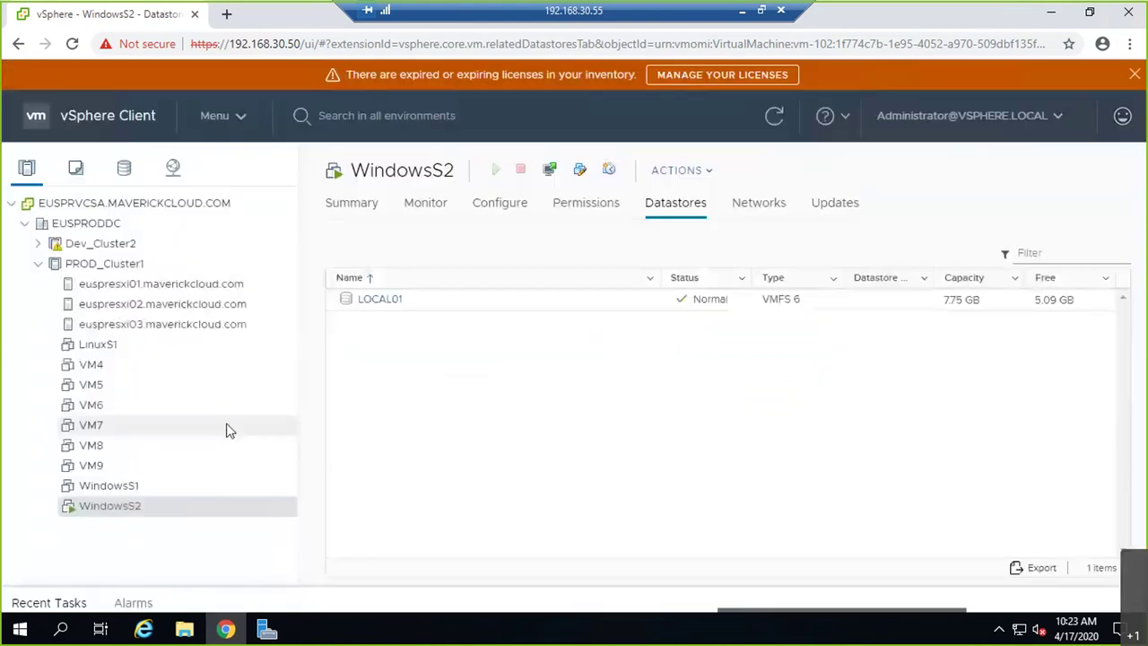
pyautogui.click(356, 210)
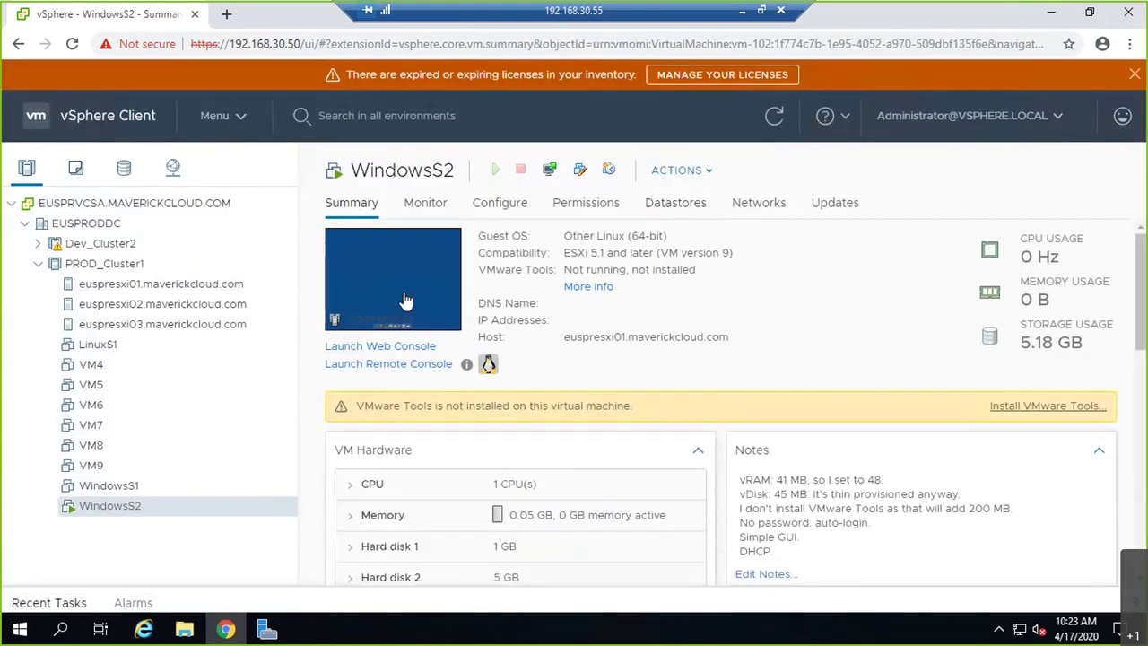
pyautogui.click(404, 291)
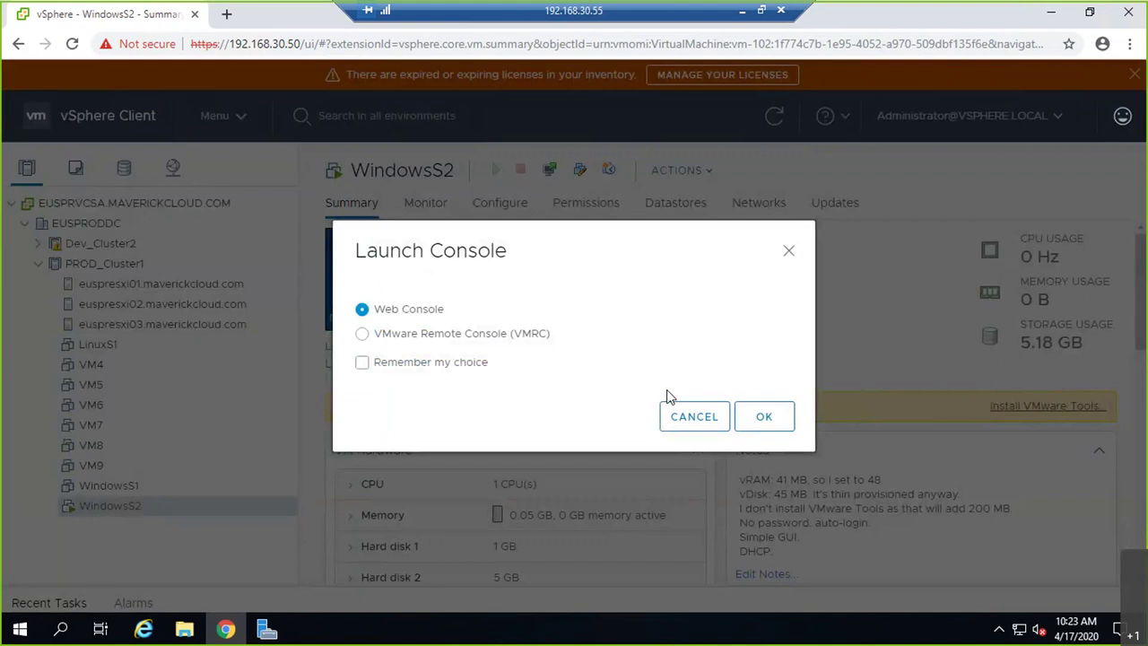
pyautogui.click(764, 418)
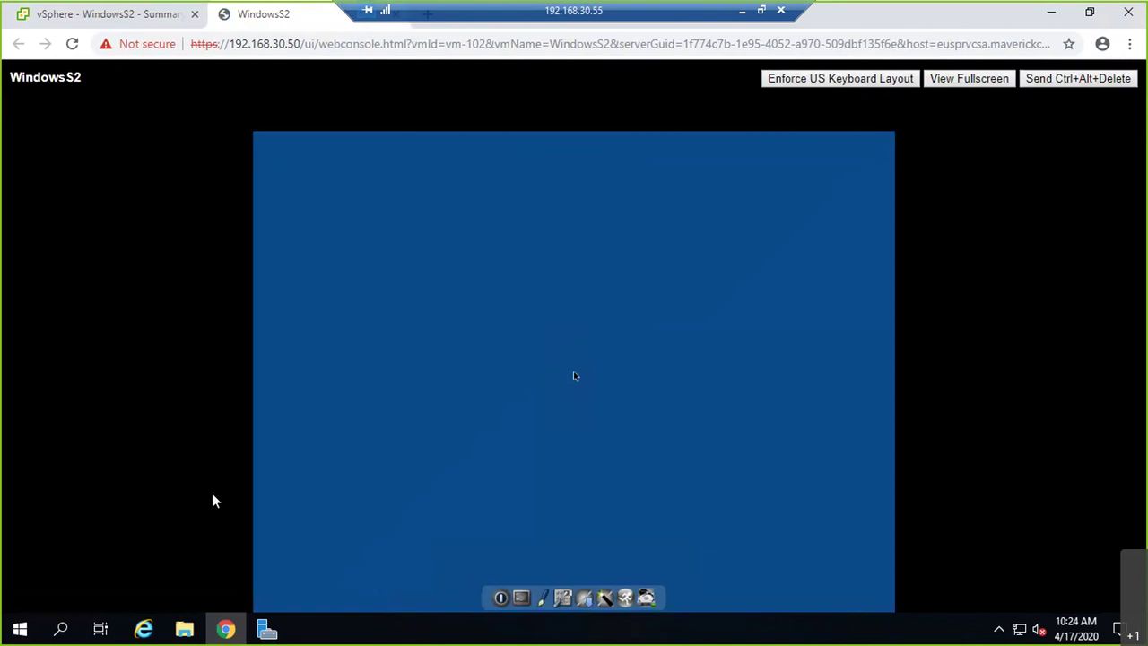
# - Open a Terminal inside WindowsS2 from the desktop's SystemTools menu
pyautogui.rightClick(574, 376)
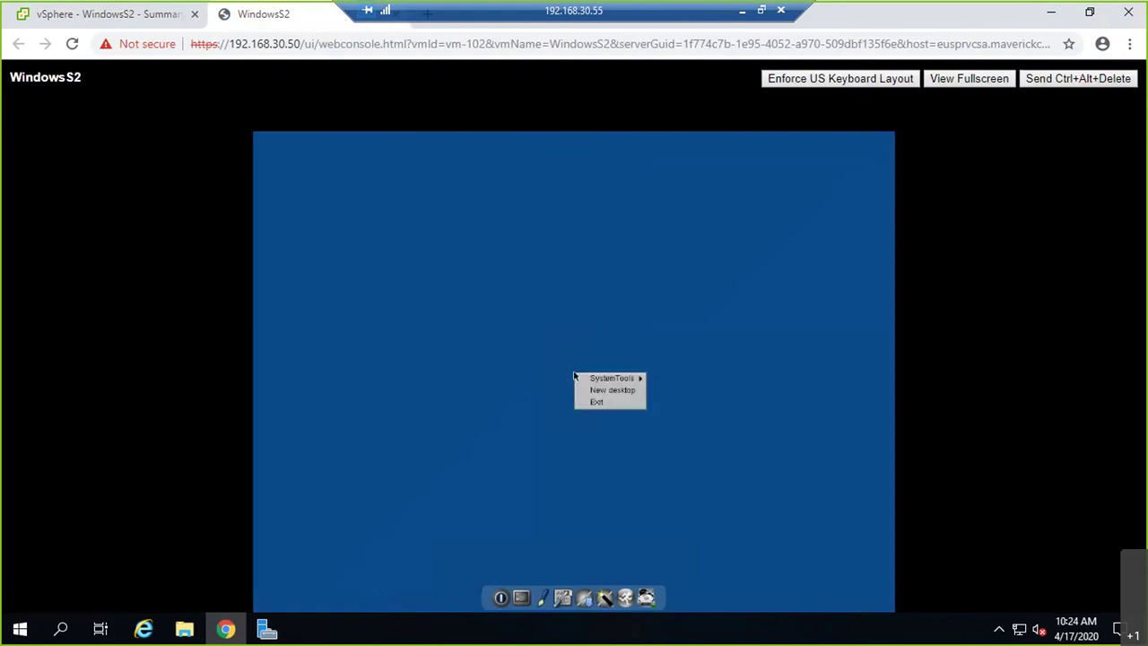
pyautogui.press('Down')
pyautogui.press('Down')
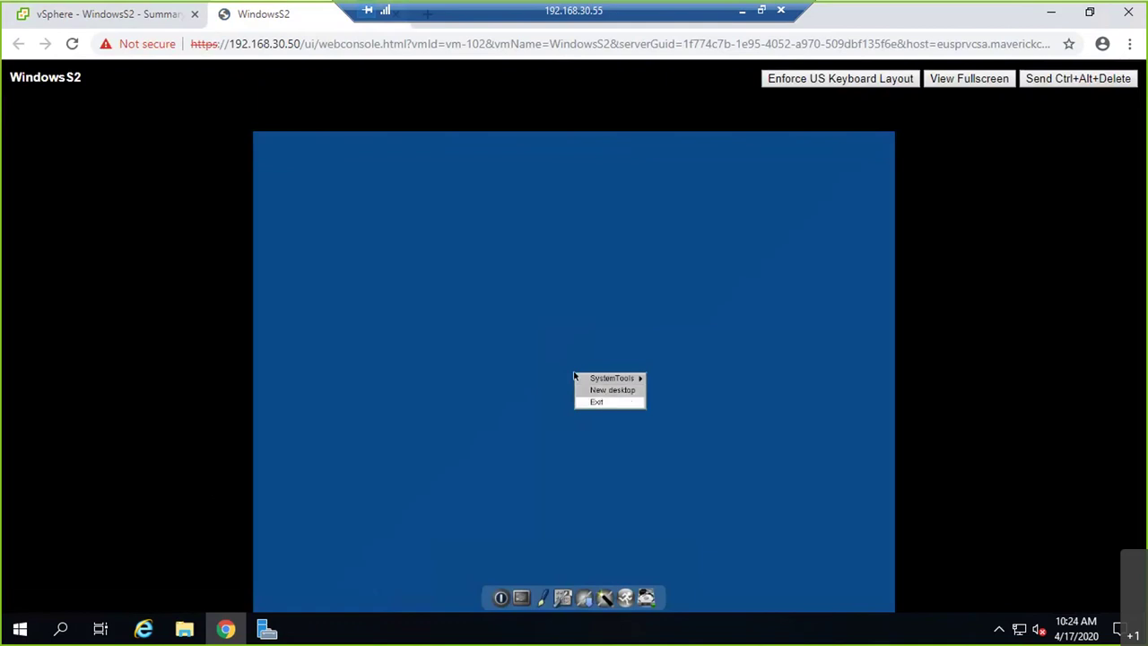
pyautogui.press('Up')
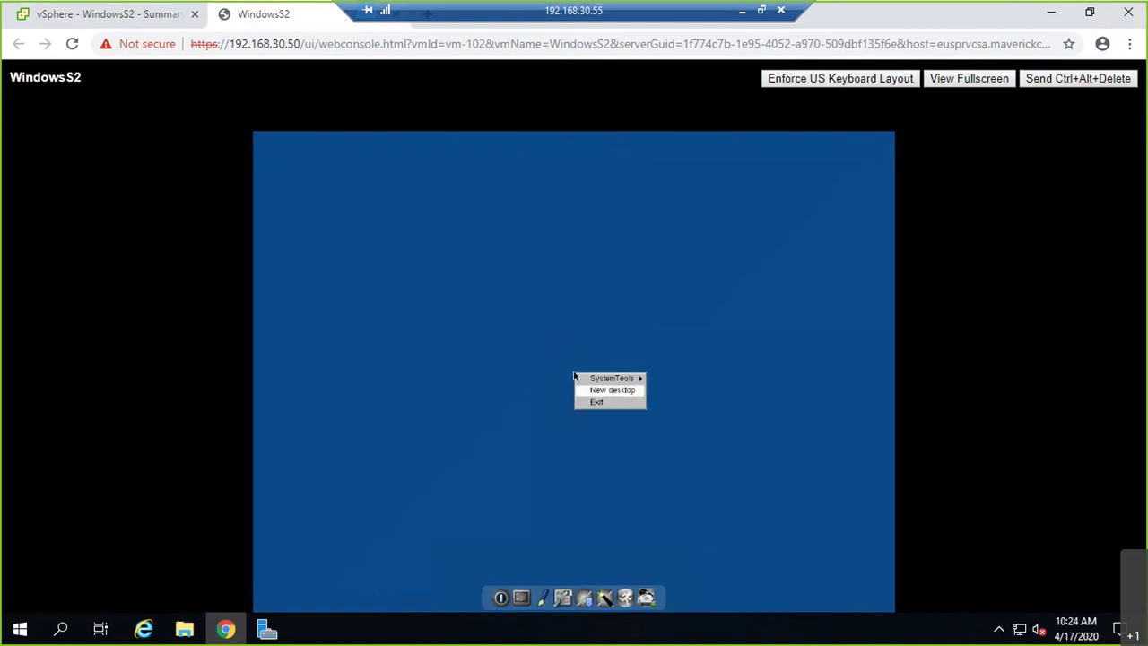
pyautogui.press('Up')
pyautogui.press('Right')
pyautogui.press('Down')
pyautogui.press('Down')
pyautogui.press('Down')
pyautogui.press('Down')
pyautogui.press('Down')
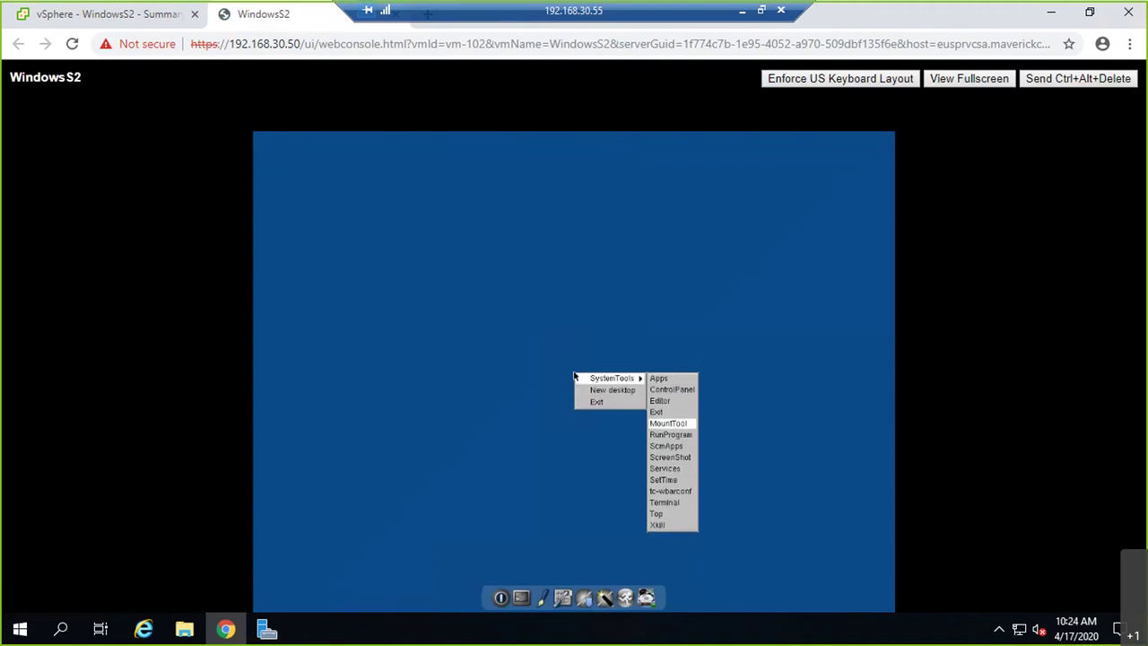
pyautogui.press('Down')
pyautogui.press('Down')
pyautogui.press('Down')
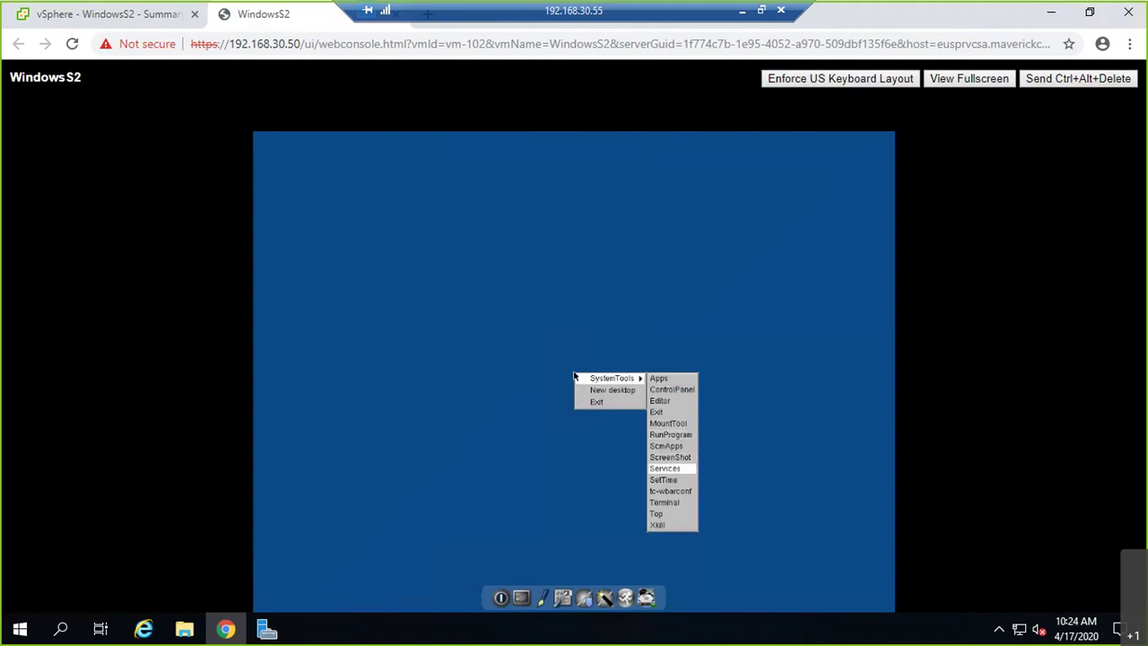
pyautogui.press('Down')
pyautogui.press('Down')
pyautogui.press('Down')
pyautogui.press('Down')
pyautogui.press('Down')
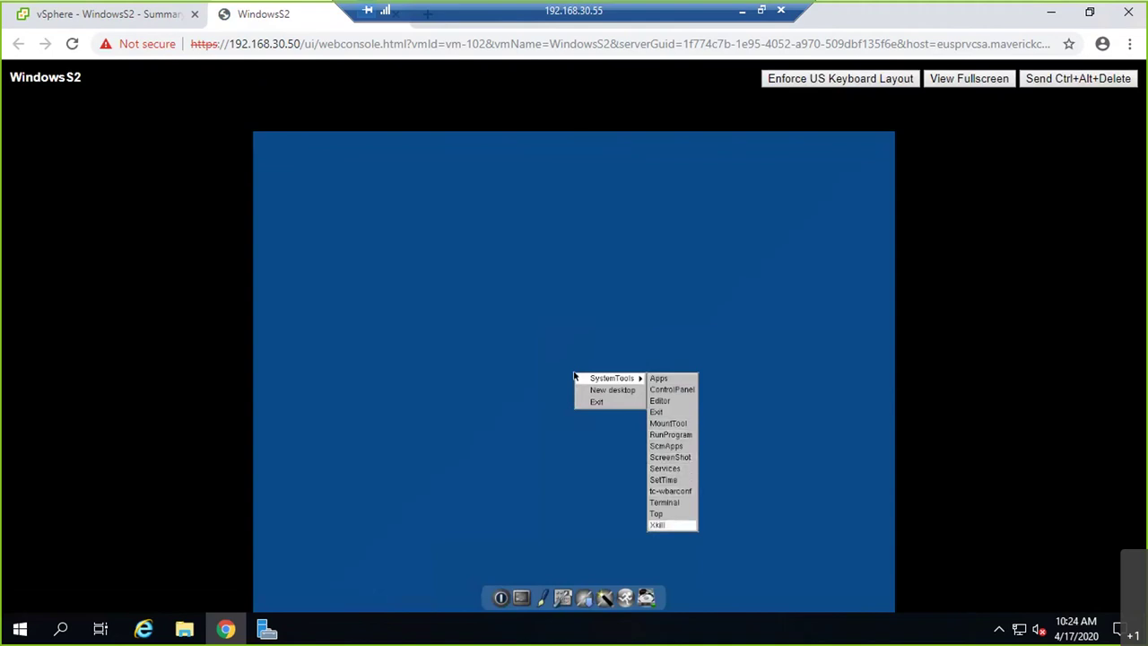
pyautogui.press('Up')
pyautogui.press('Up')
pyautogui.press('Return')
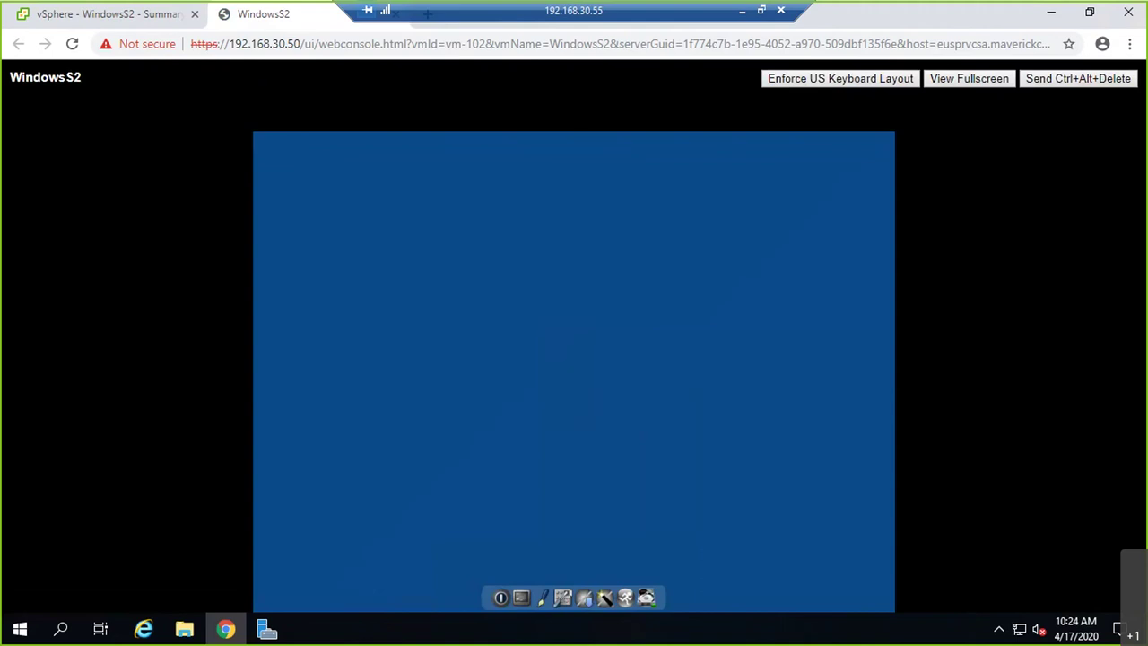
# - Run diskpart in the terminal, confirm it isn't found, then exit the terminal
pyautogui.write('diskpart')
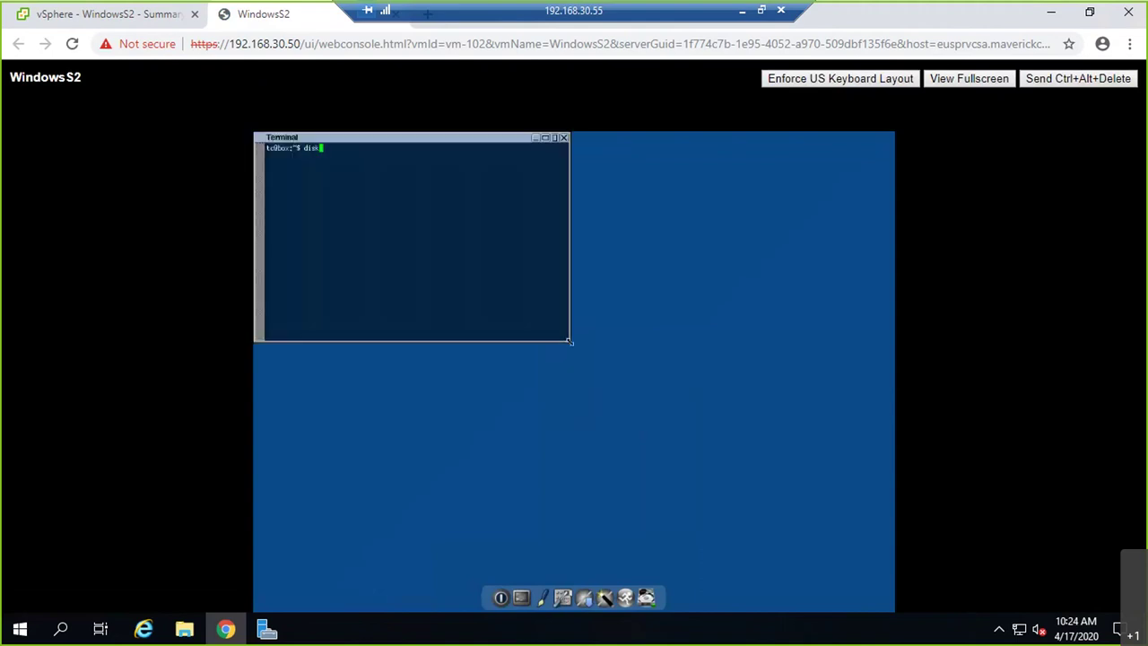
pyautogui.press('Return')
pyautogui.write('diskpar')
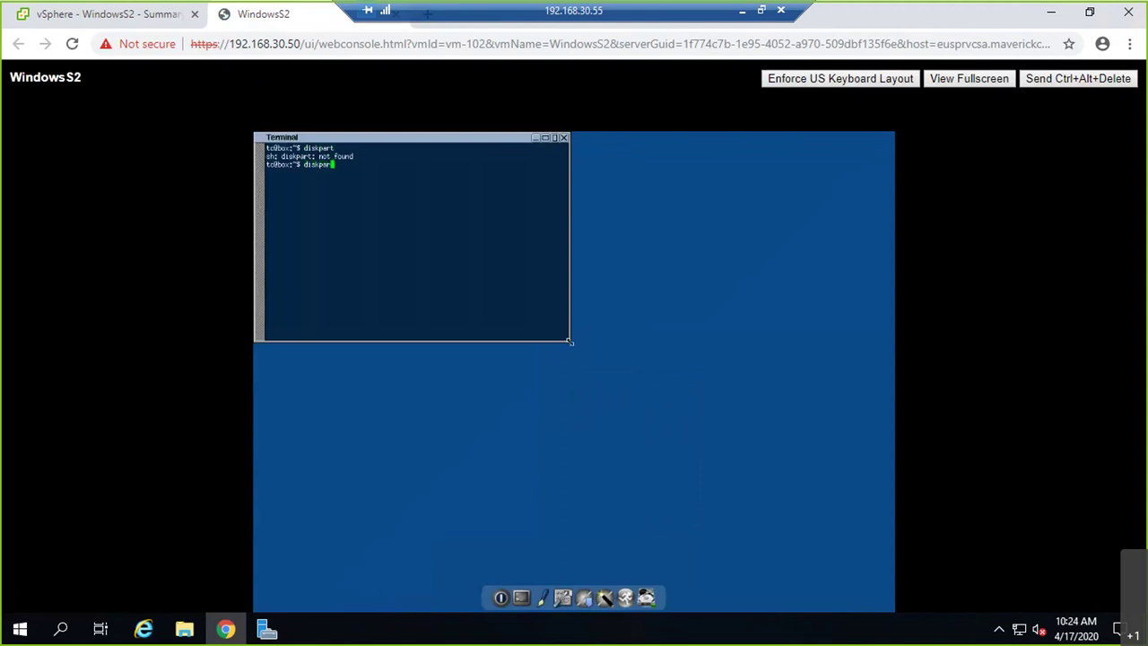
pyautogui.press('BackSpace')
pyautogui.press('BackSpace')
pyautogui.press('BackSpace')
pyautogui.press('BackSpace')
pyautogui.press('BackSpace')
pyautogui.press('BackSpace')
pyautogui.press('BackSpace')
pyautogui.write('exit')
pyautogui.press('Return')
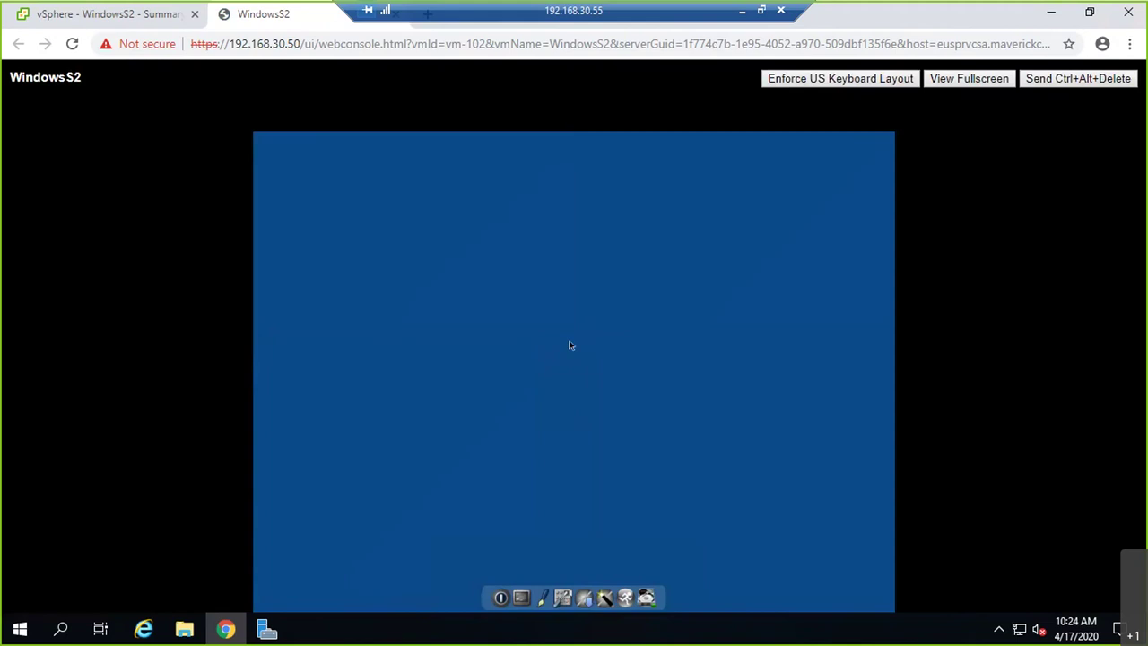
# - Close the WindowsS2 Web Console browser tab
pyautogui.rightClick(569, 345)
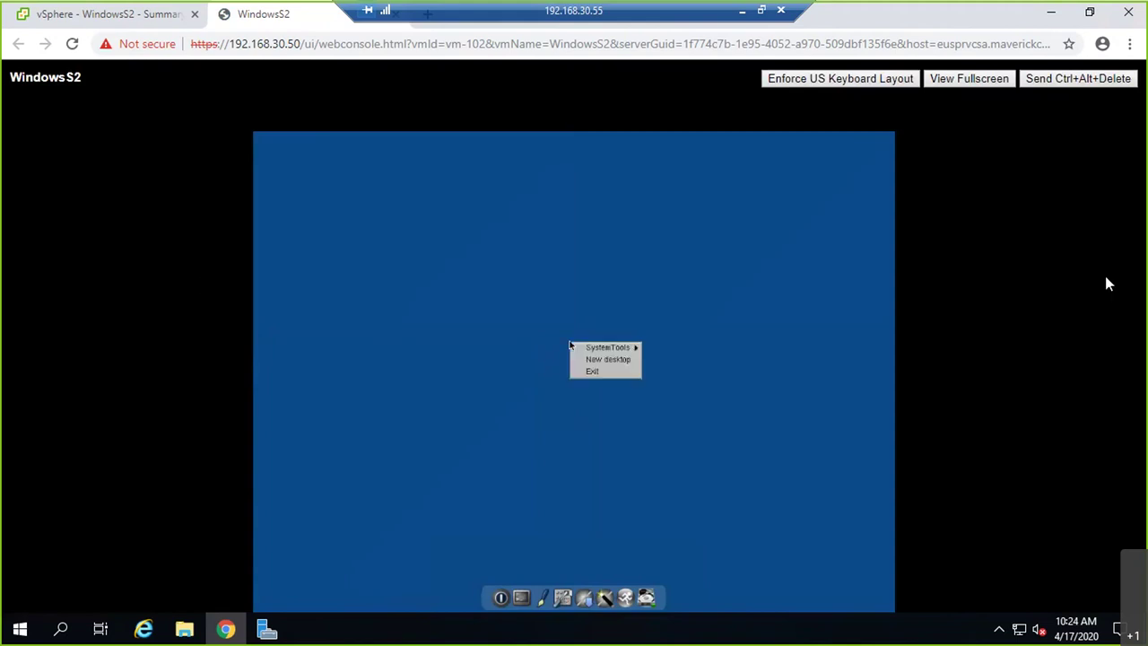
pyautogui.rightClick(269, 23)
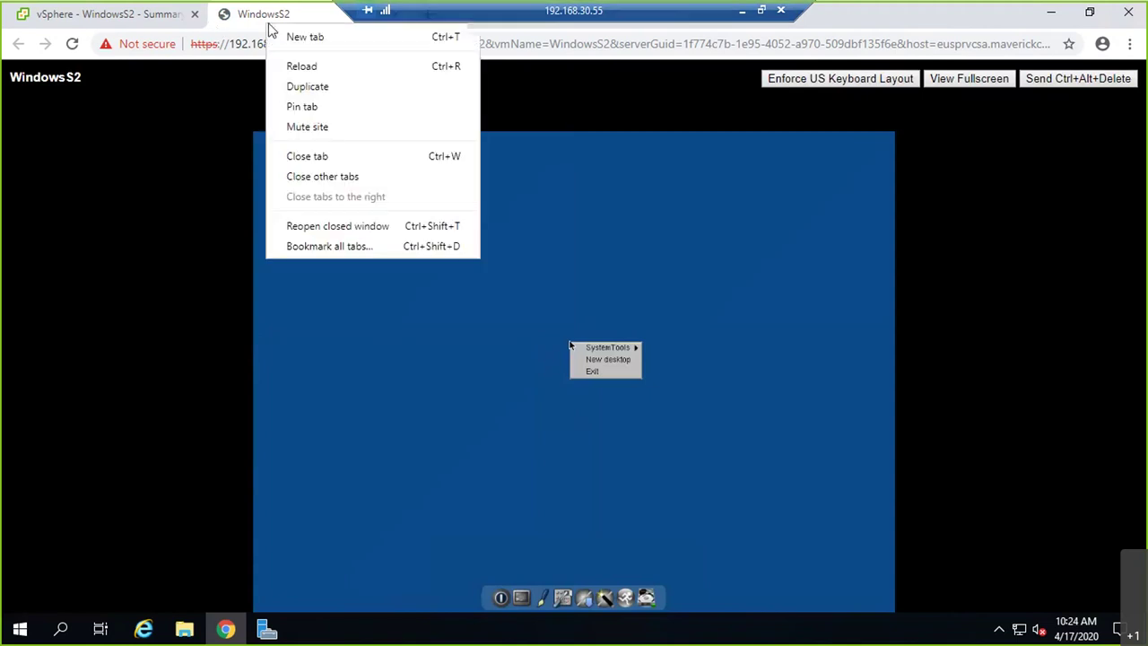
pyautogui.click(305, 156)
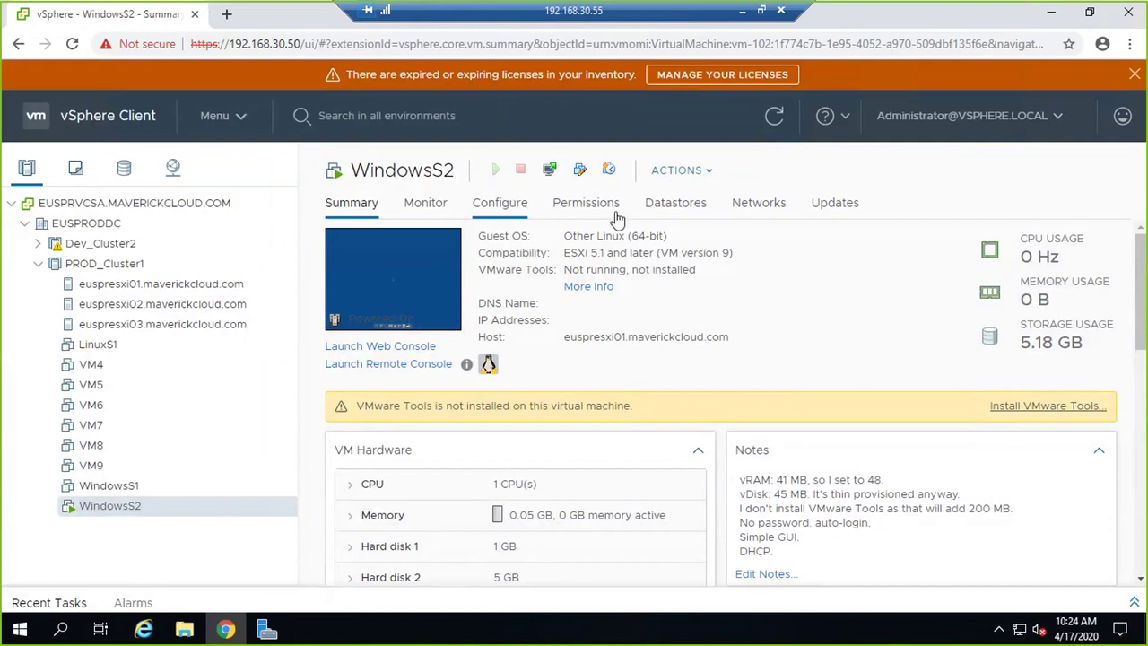
pyautogui.rightClick(150, 509)
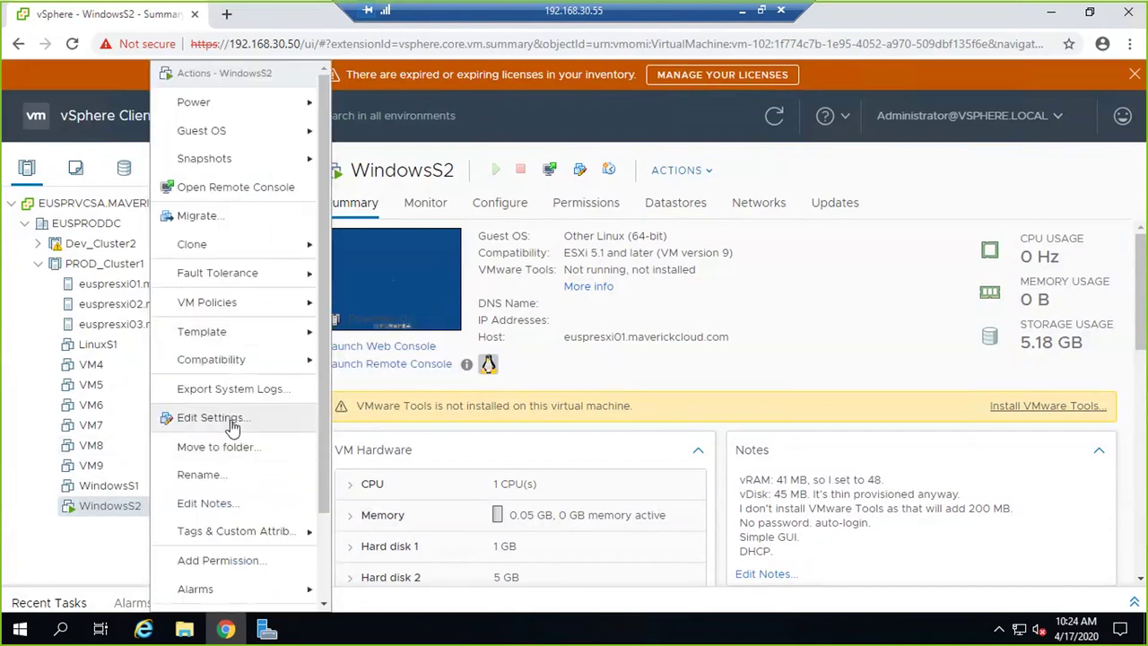
pyautogui.click(232, 427)
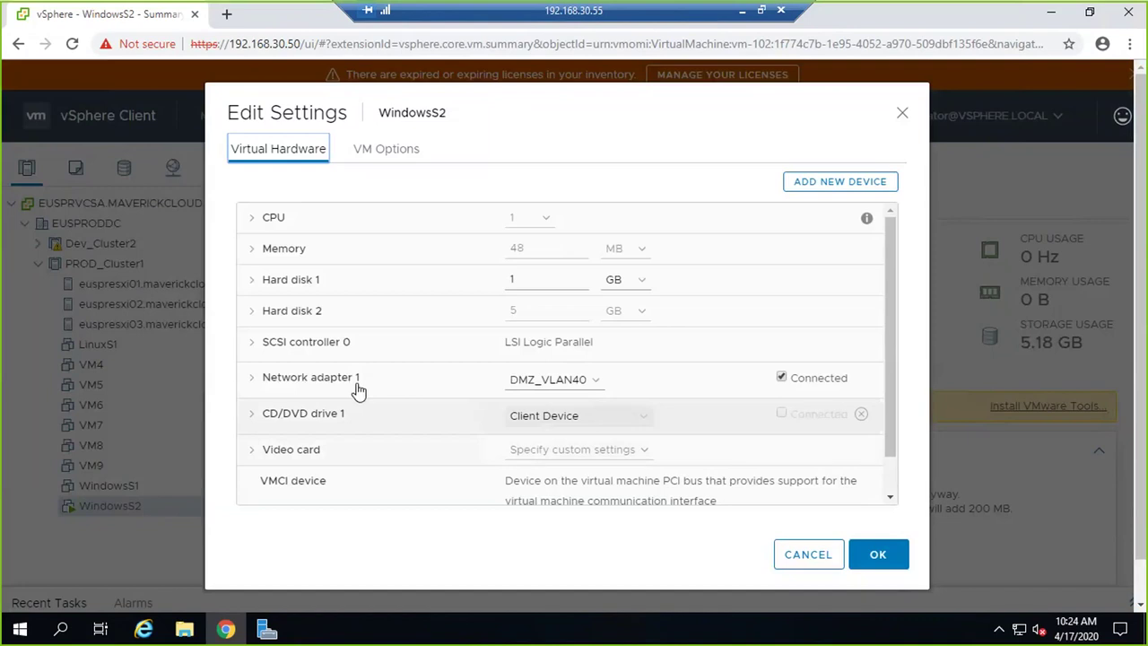
pyautogui.click(253, 311)
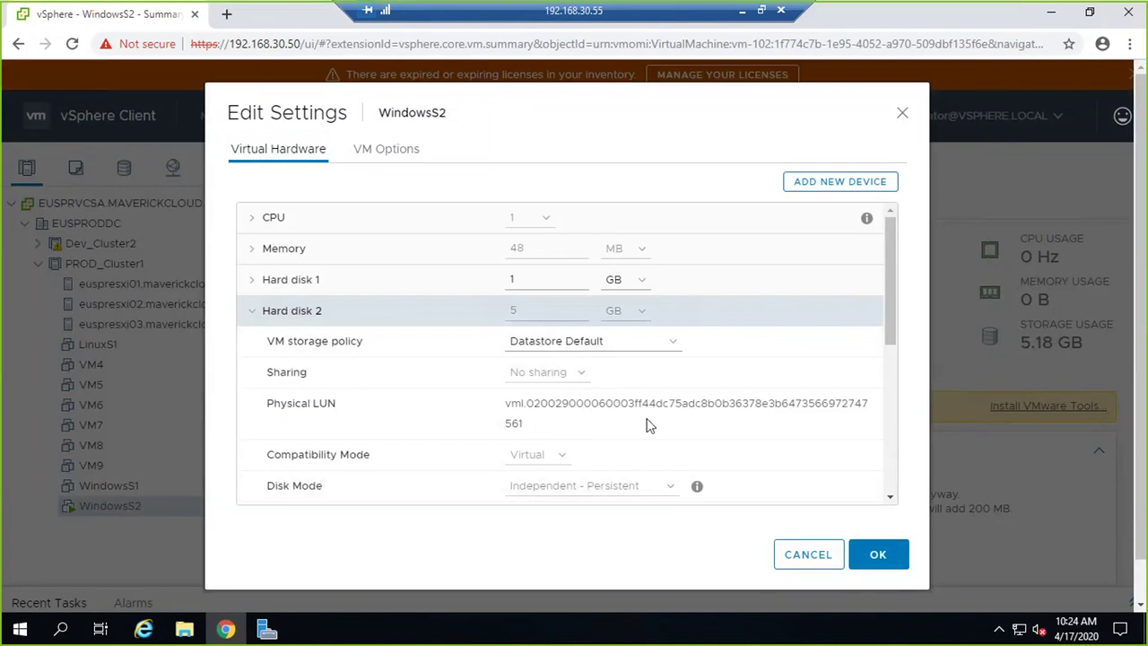
pyautogui.scroll(-3, 650, 426)
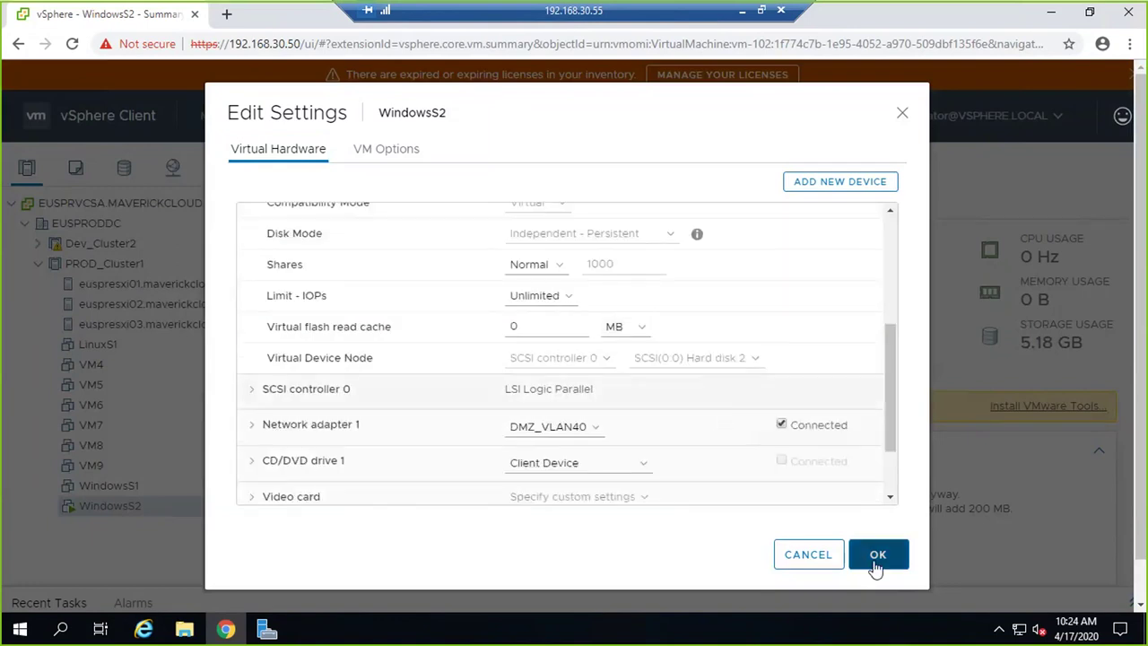
pyautogui.click(808, 556)
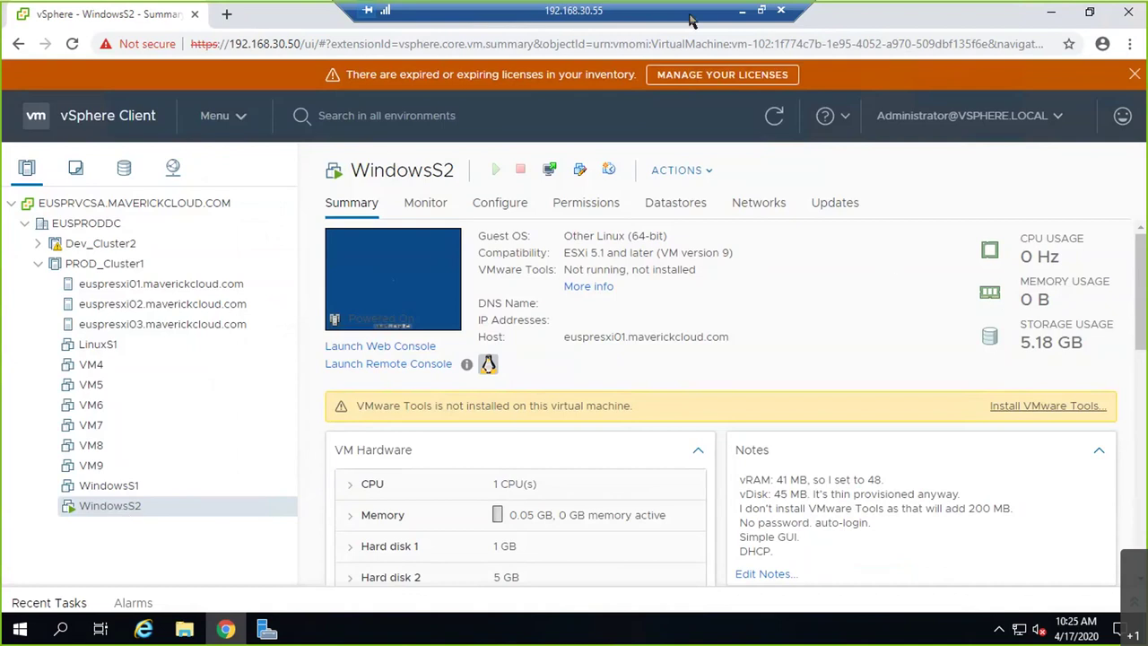
pyautogui.click(102, 270)
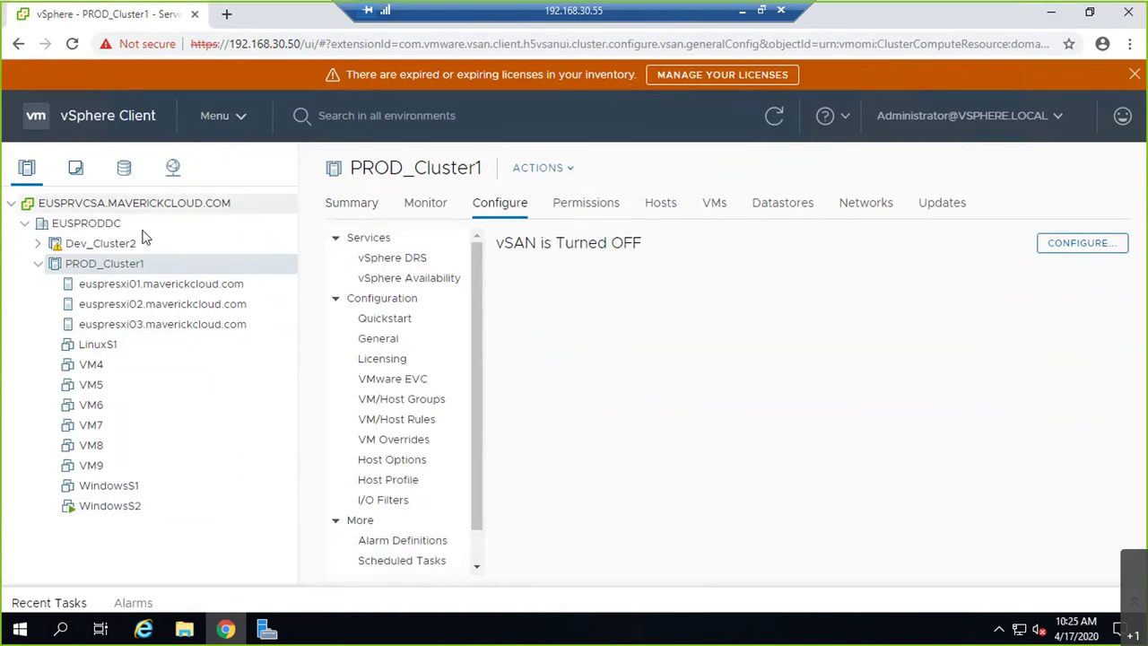
# - List PROD_Cluster1's datastores: LOCAL01, LOCAL02, LOCAL03, LUN20, LUN30 and LUN10
pyautogui.click(783, 208)
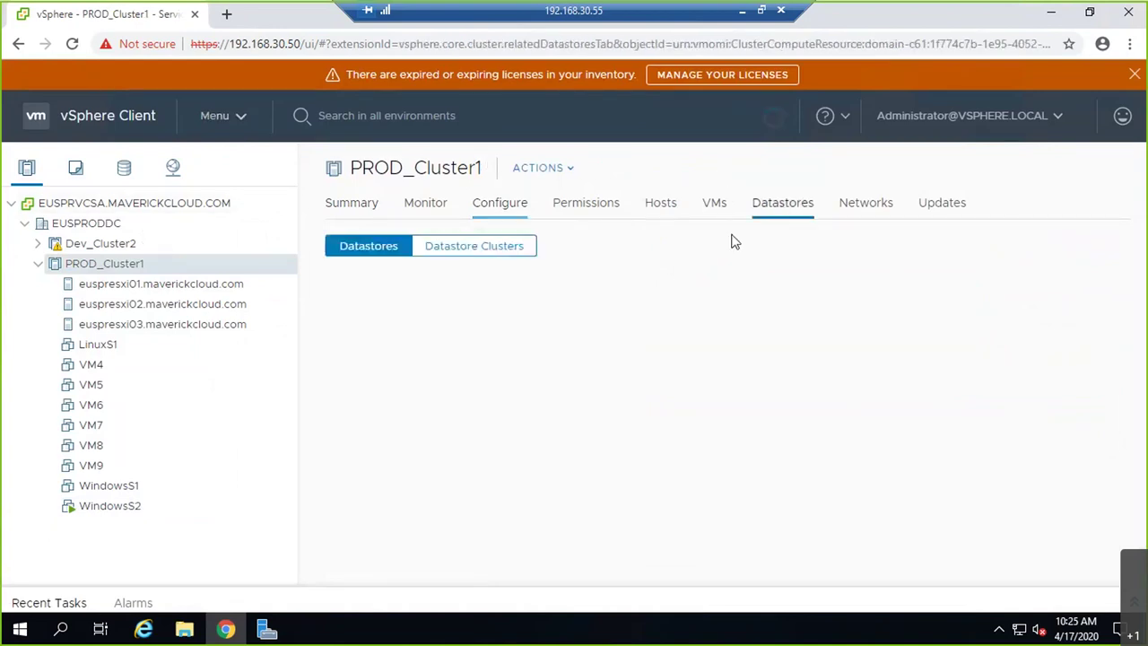
pyautogui.click(473, 255)
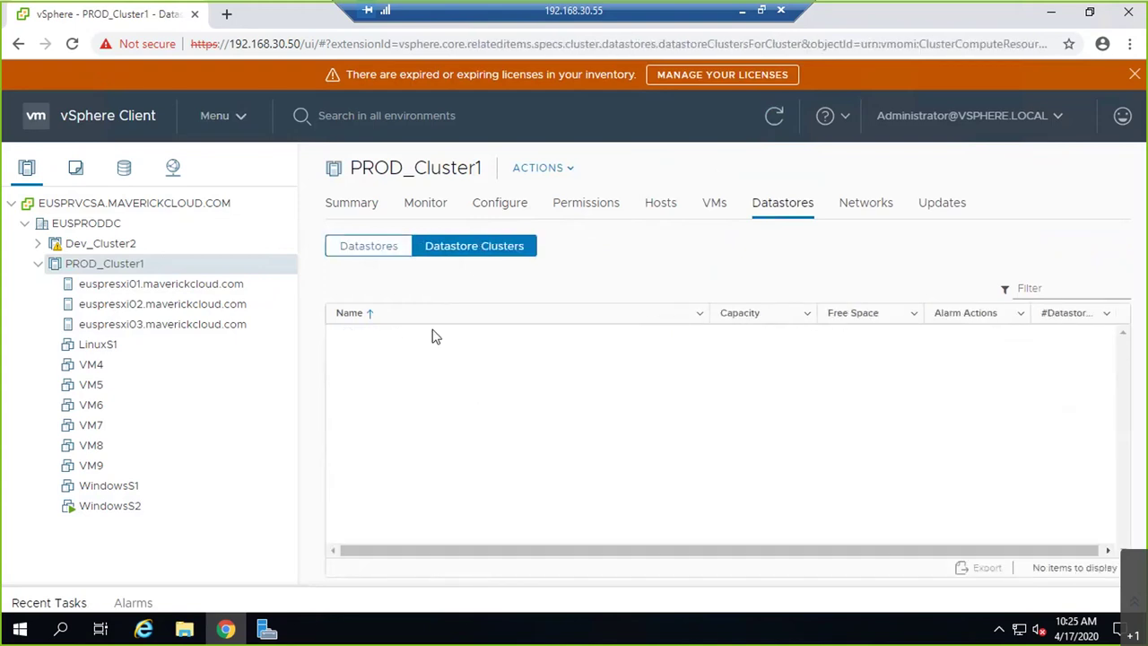
pyautogui.click(378, 260)
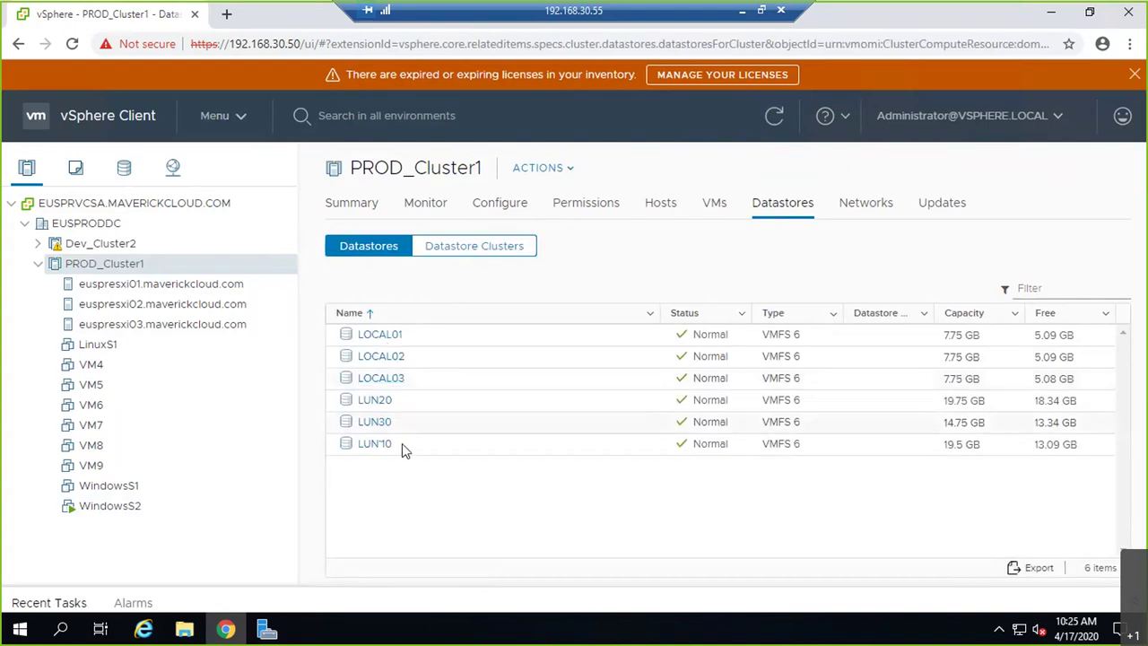
# - Start the New Datastore wizard from PROD_Cluster1's Storage actions, then cancel it
pyautogui.rightClick(136, 265)
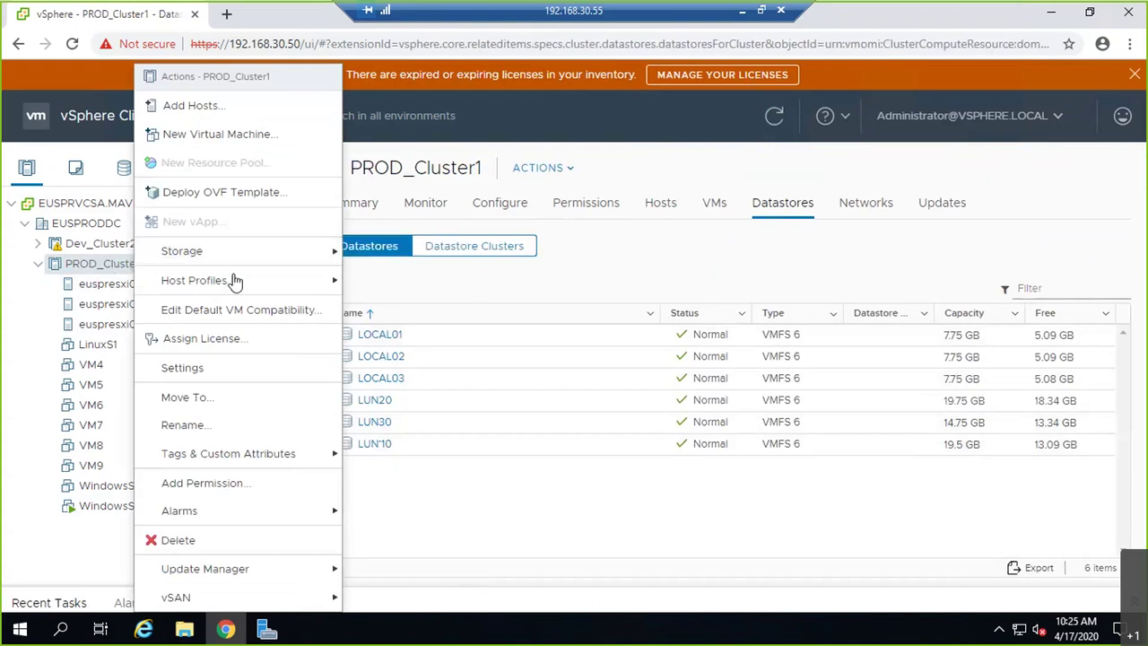
pyautogui.moveTo(294, 262)
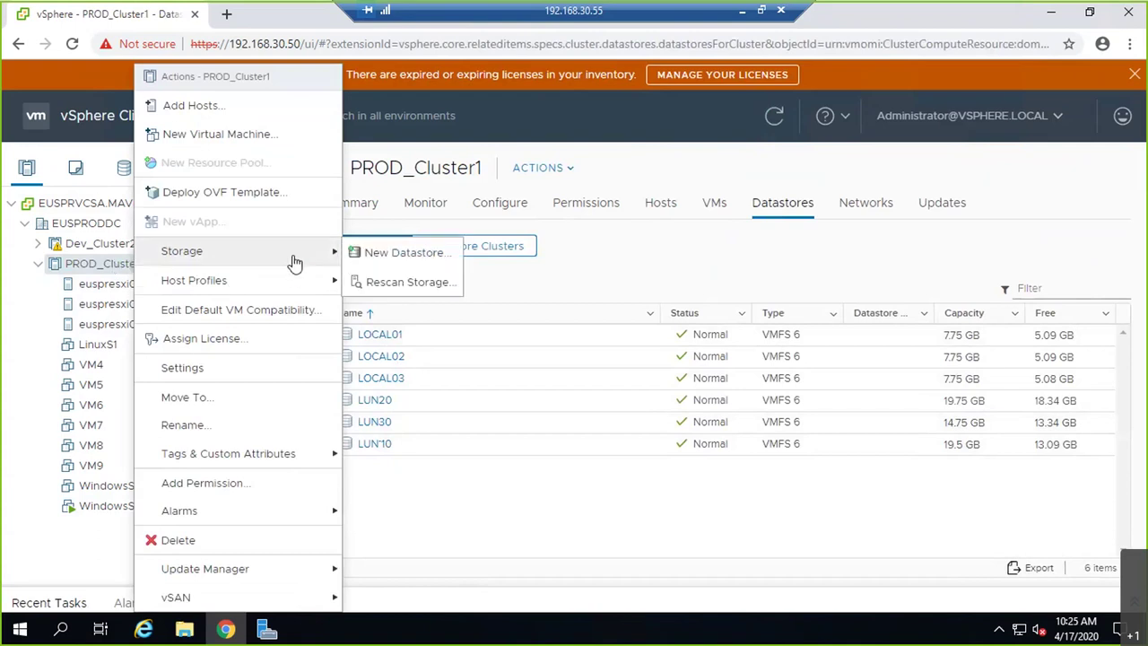
pyautogui.click(371, 255)
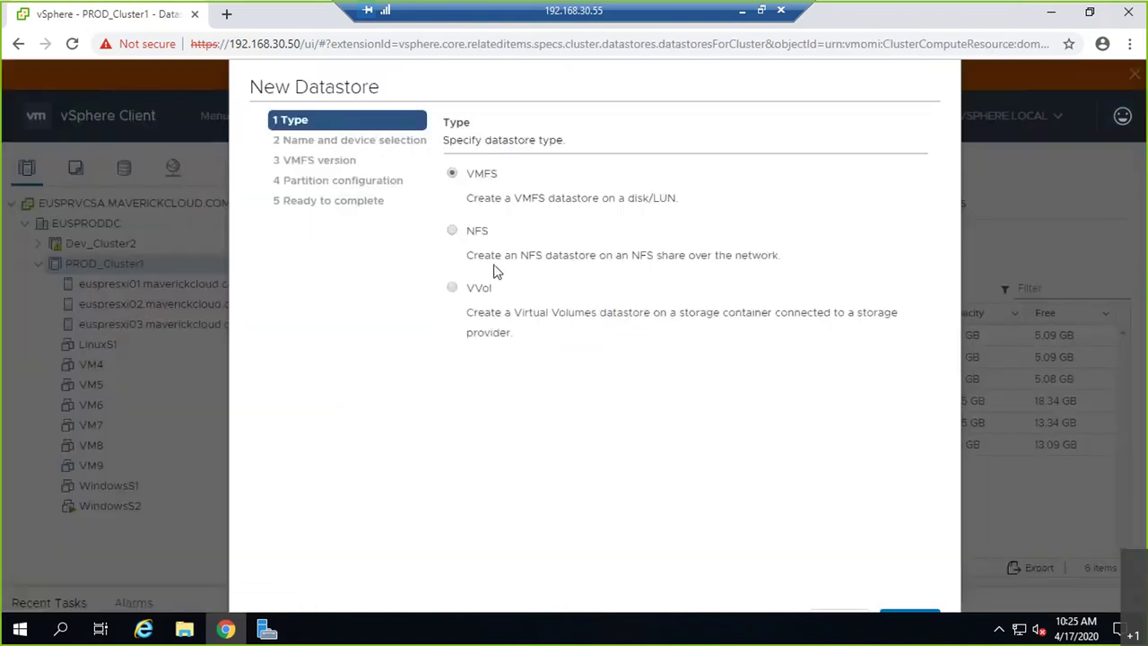
pyautogui.press('Escape')
# - Show PROD_Cluster1's Datastore Clusters list, confirming it is empty
pyautogui.click(462, 246)
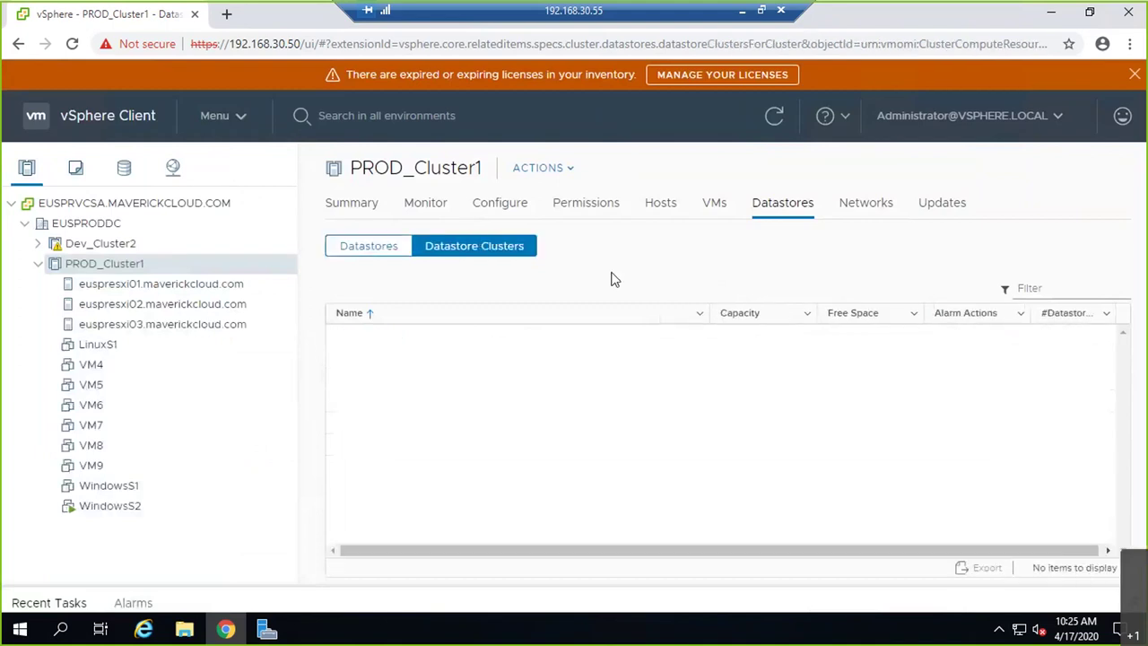
pyautogui.rightClick(432, 372)
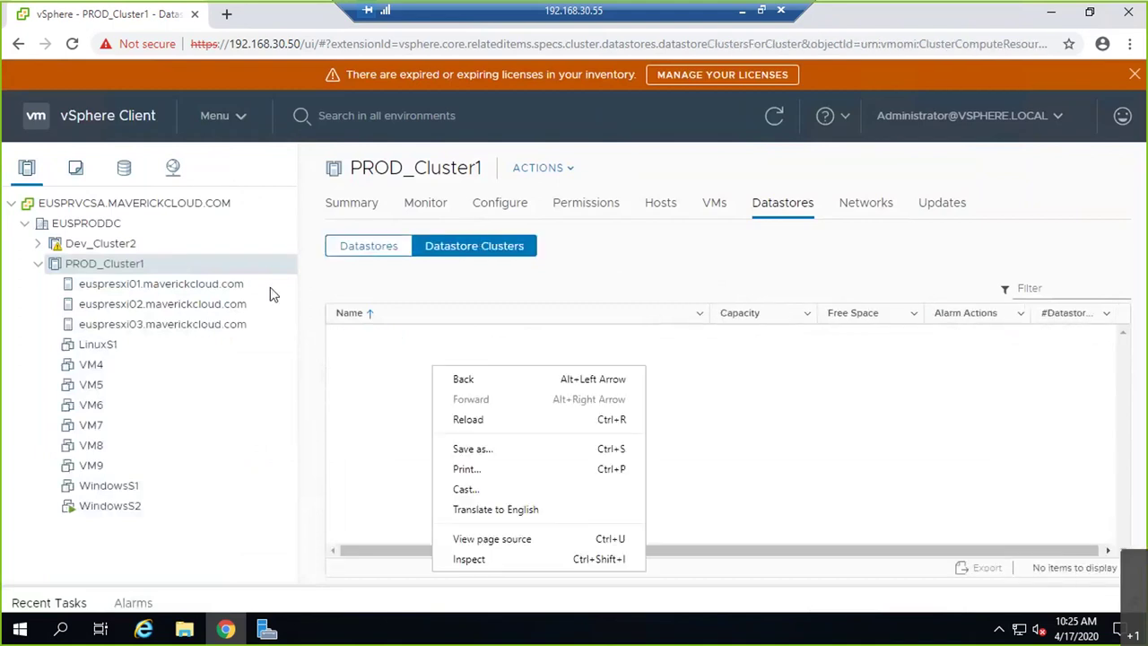
pyautogui.click(798, 244)
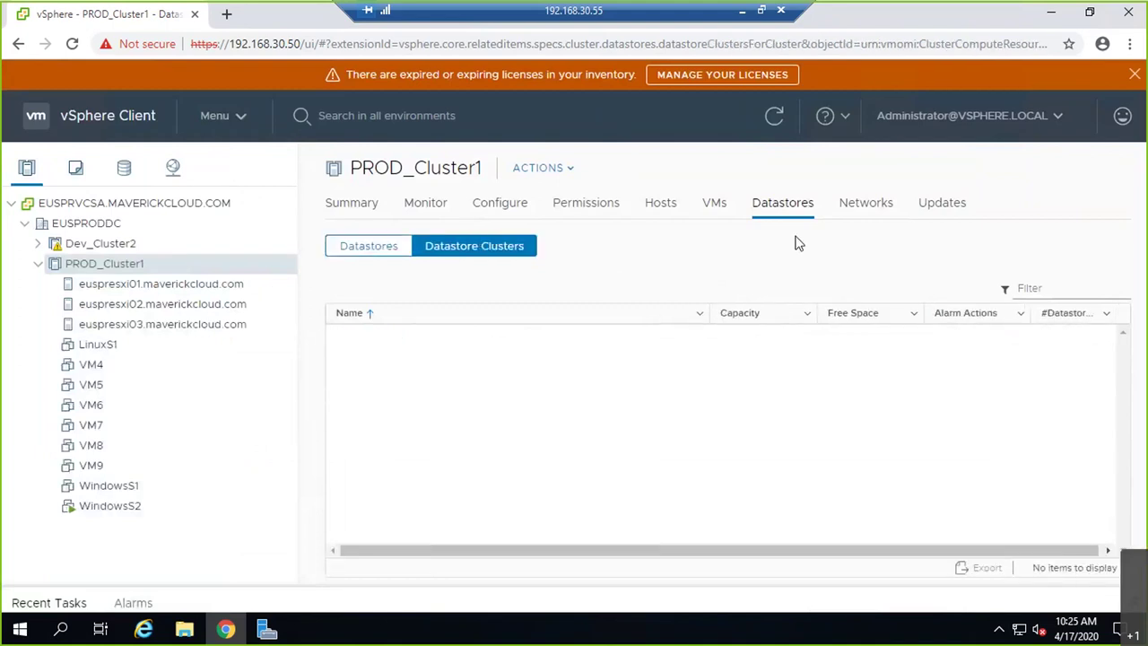
pyautogui.rightClick(77, 265)
pyautogui.moveTo(173, 269)
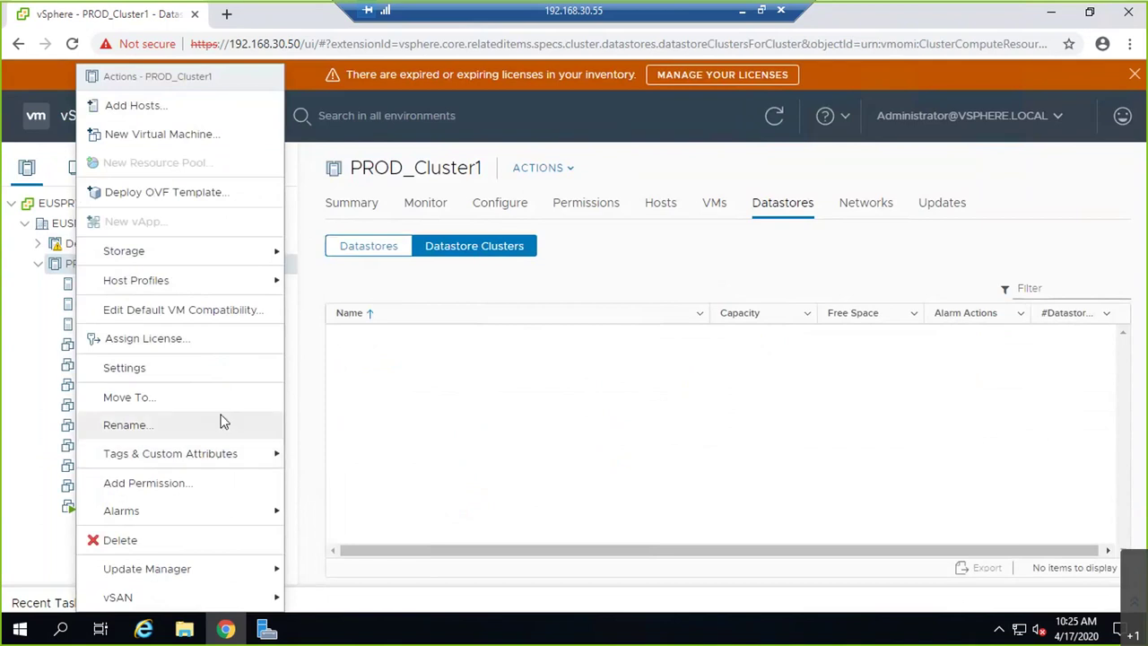
pyautogui.click(457, 356)
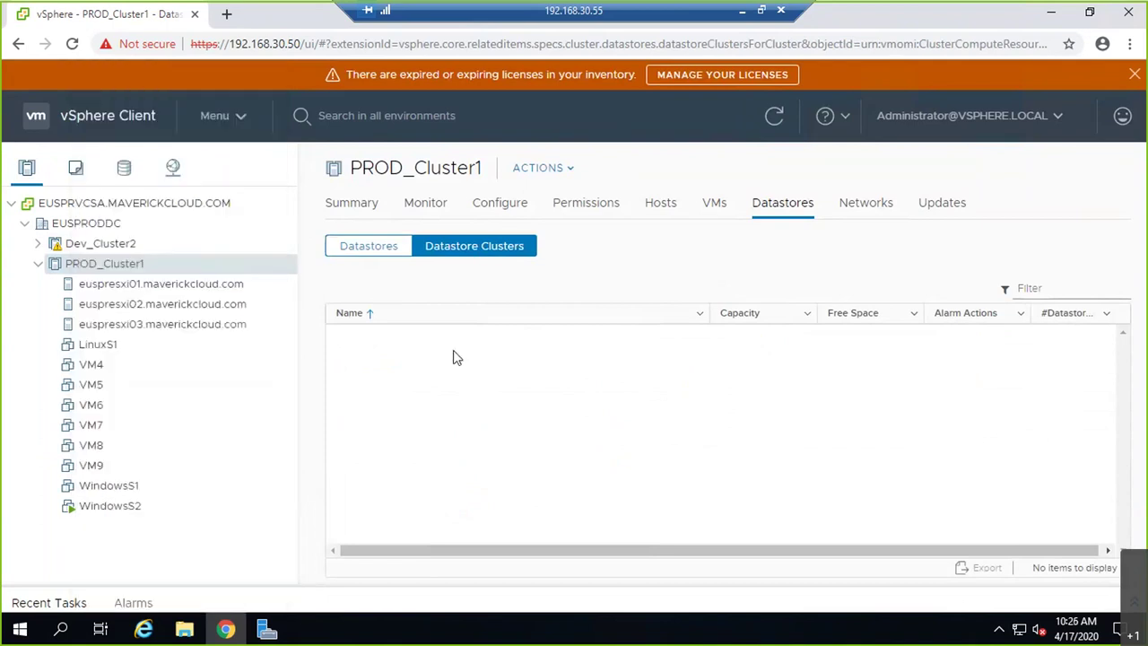
# - Return to PROD_Cluster1's Datastores list and glance at the cluster's action menu
pyautogui.click(385, 260)
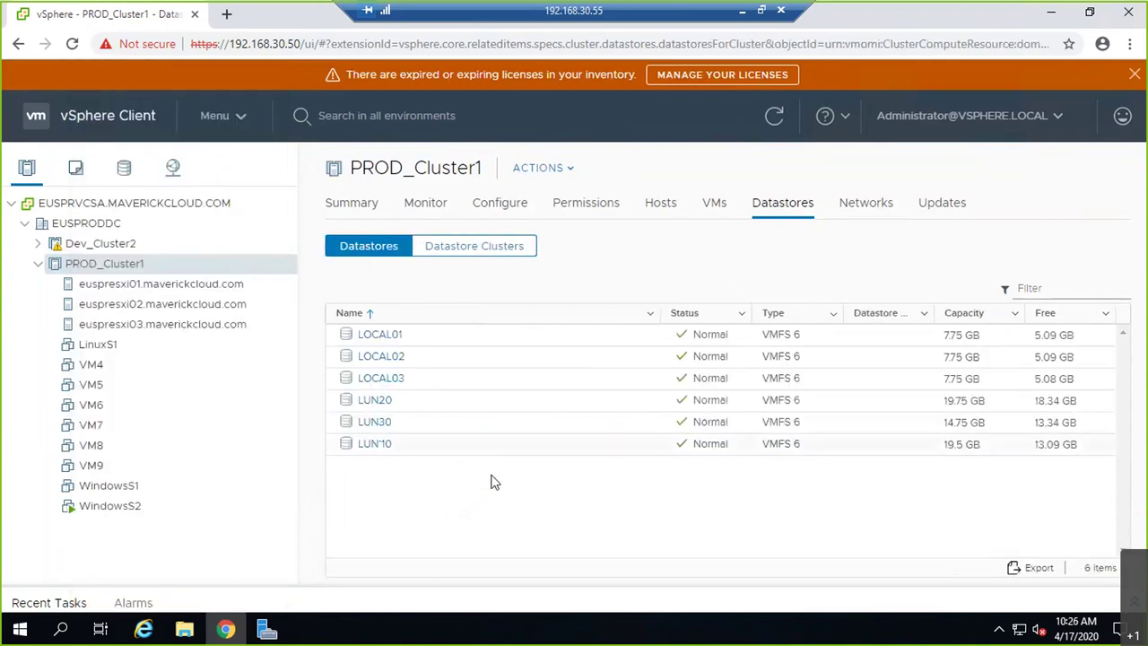
pyautogui.rightClick(135, 267)
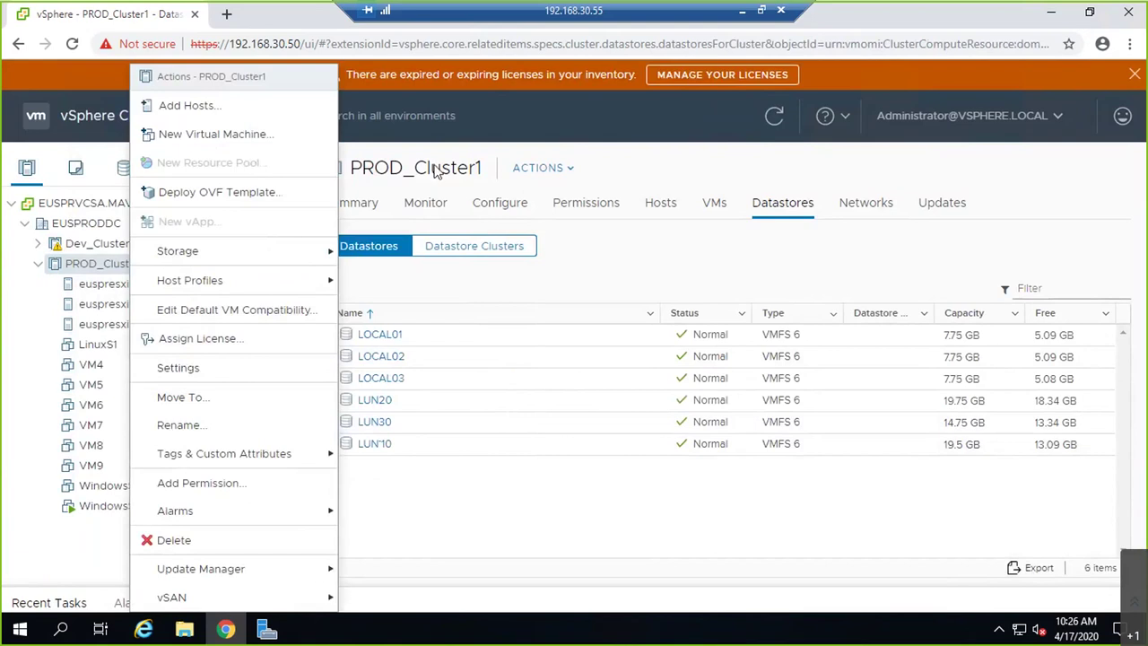
pyautogui.click(535, 172)
pyautogui.click(535, 172)
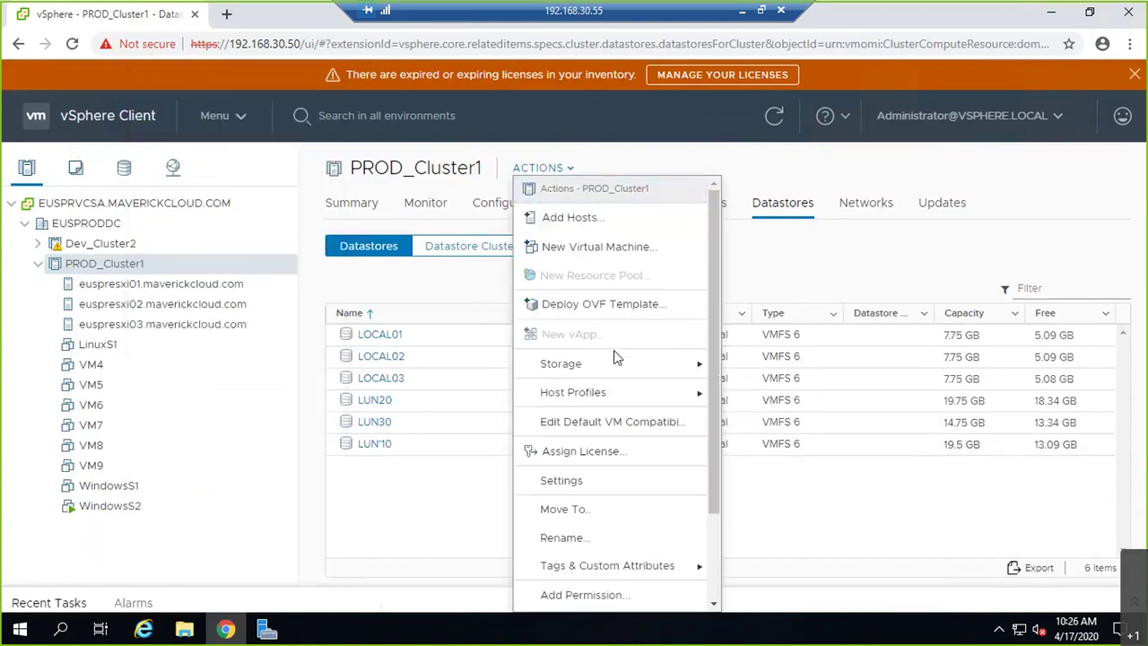
# - Select host euspresxi01.maverickcloud.com and browse its actions menu
pyautogui.click(223, 289)
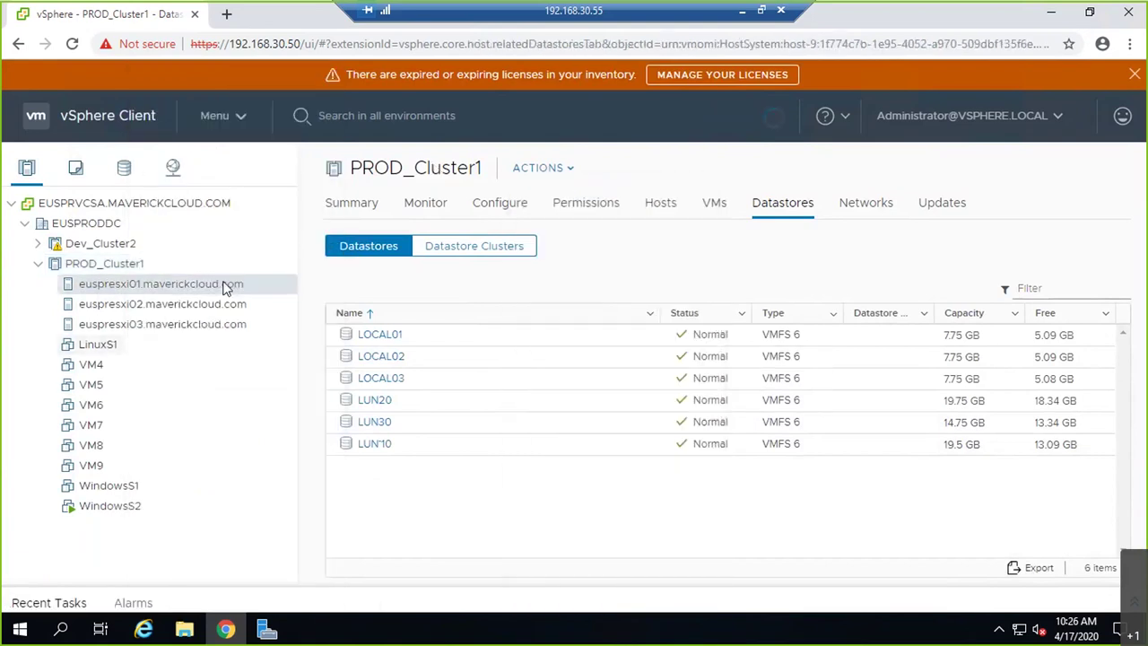
pyautogui.rightClick(224, 289)
pyautogui.moveTo(359, 247)
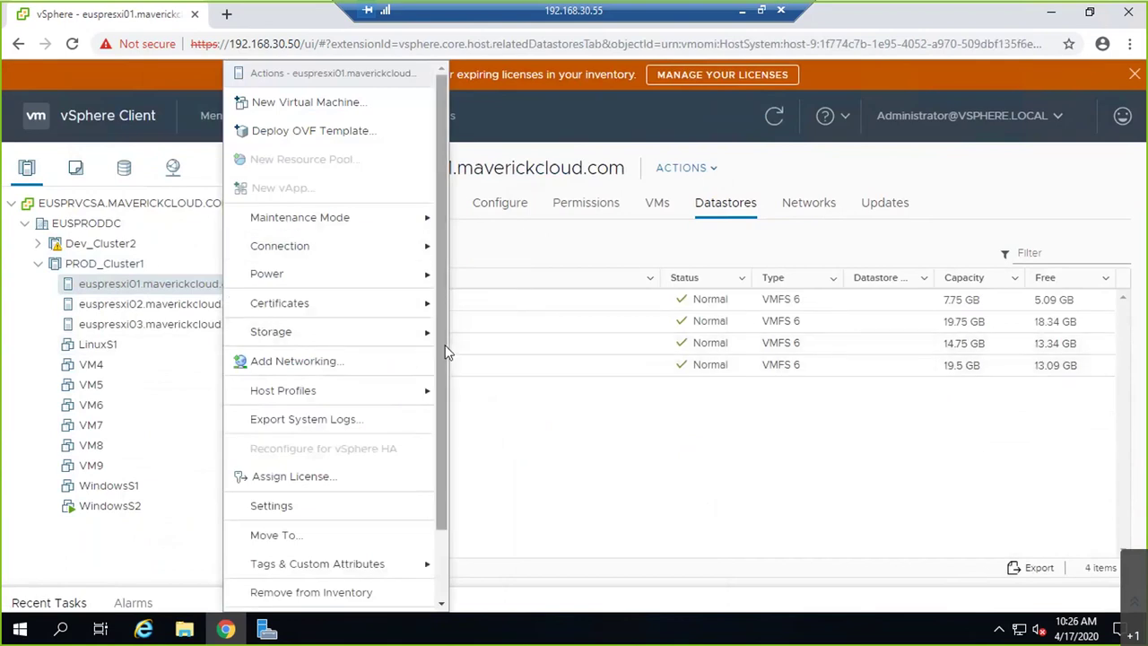
pyautogui.moveTo(418, 334)
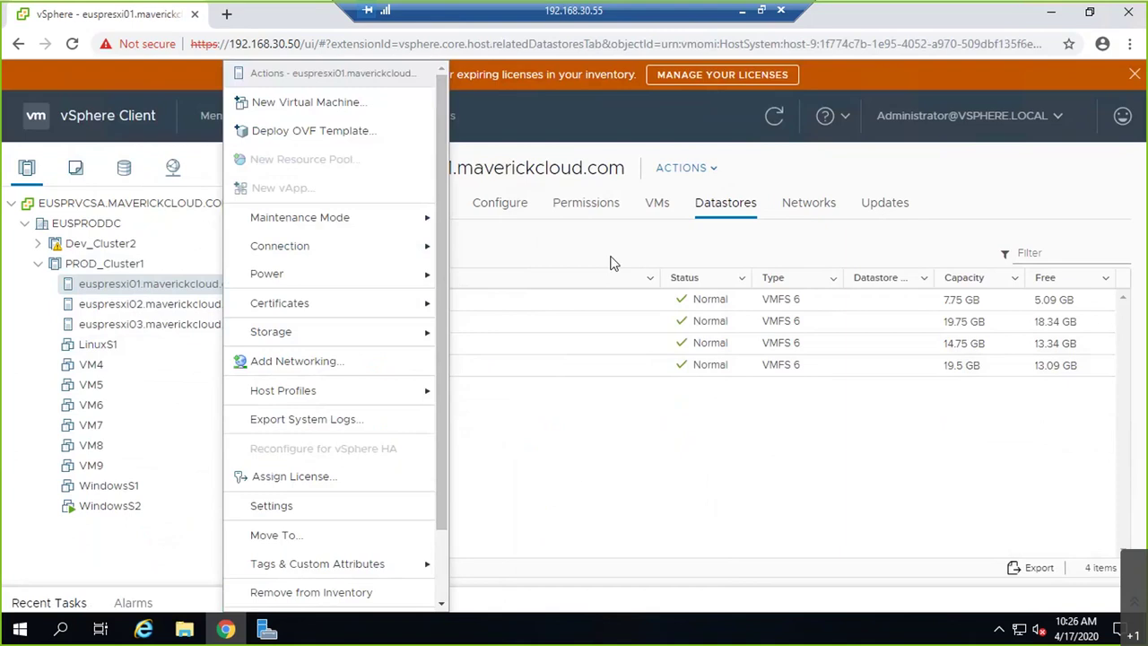
pyautogui.click(654, 223)
pyautogui.click(698, 171)
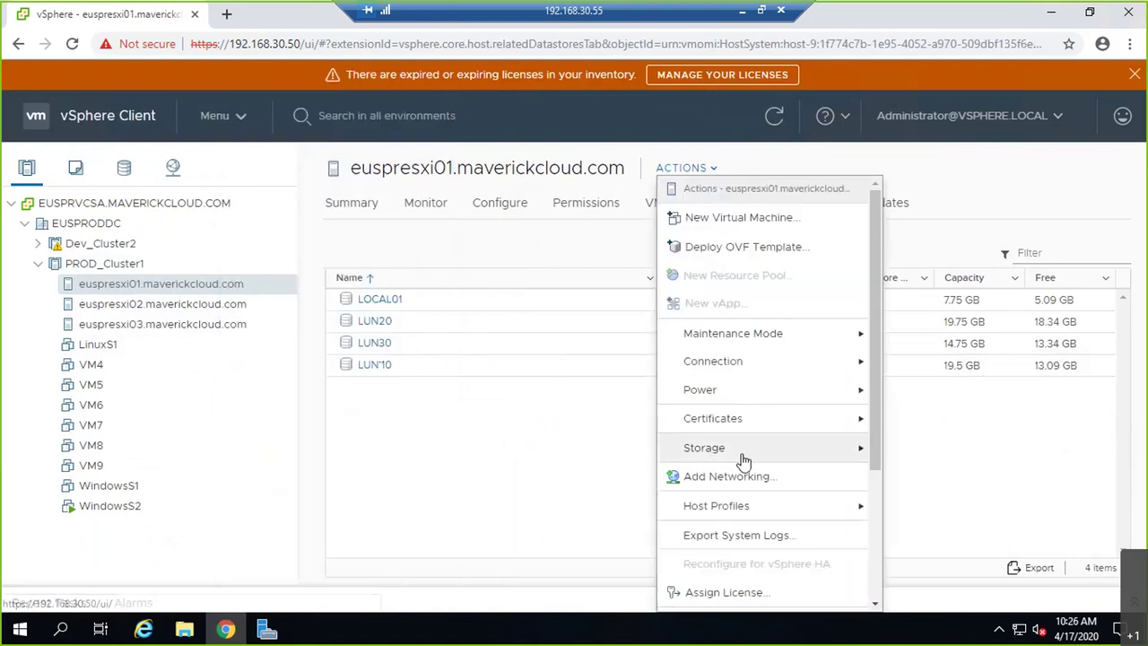
# - Reselect PROD_Cluster1 and scroll its ACTIONS dropdown down to vSAN
pyautogui.click(114, 268)
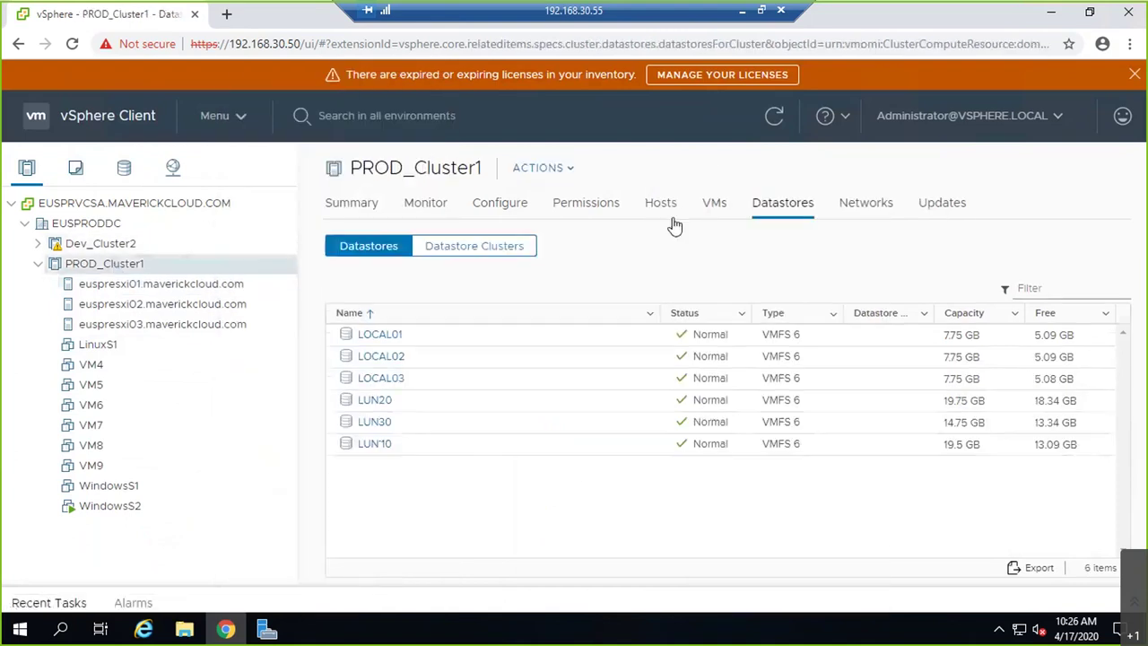
pyautogui.click(538, 168)
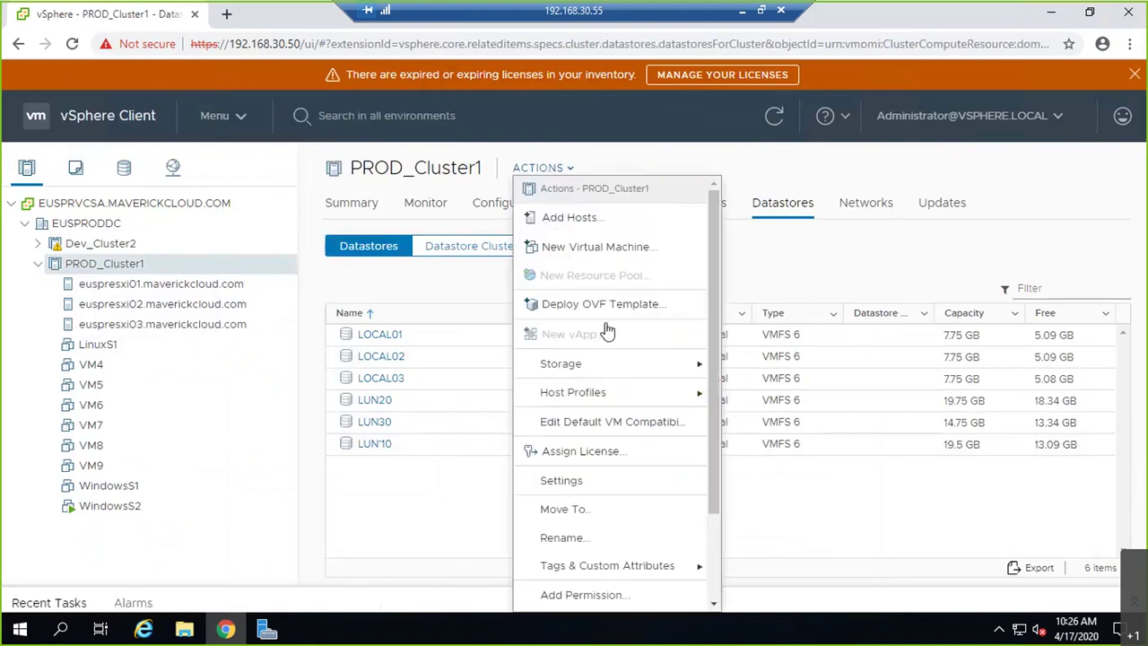
pyautogui.moveTo(656, 368)
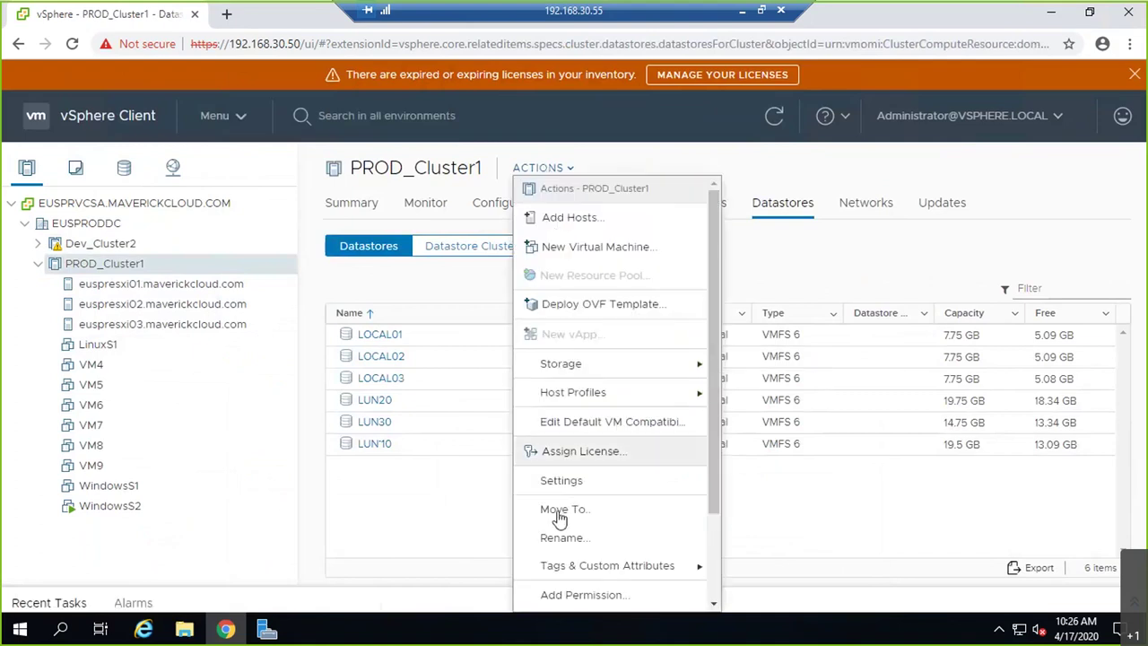
pyautogui.scroll(-2, 611, 449)
# - Open PROD_Cluster1's Configure tab and expand Services to reach vSphere DRS
pyautogui.moveTo(615, 600)
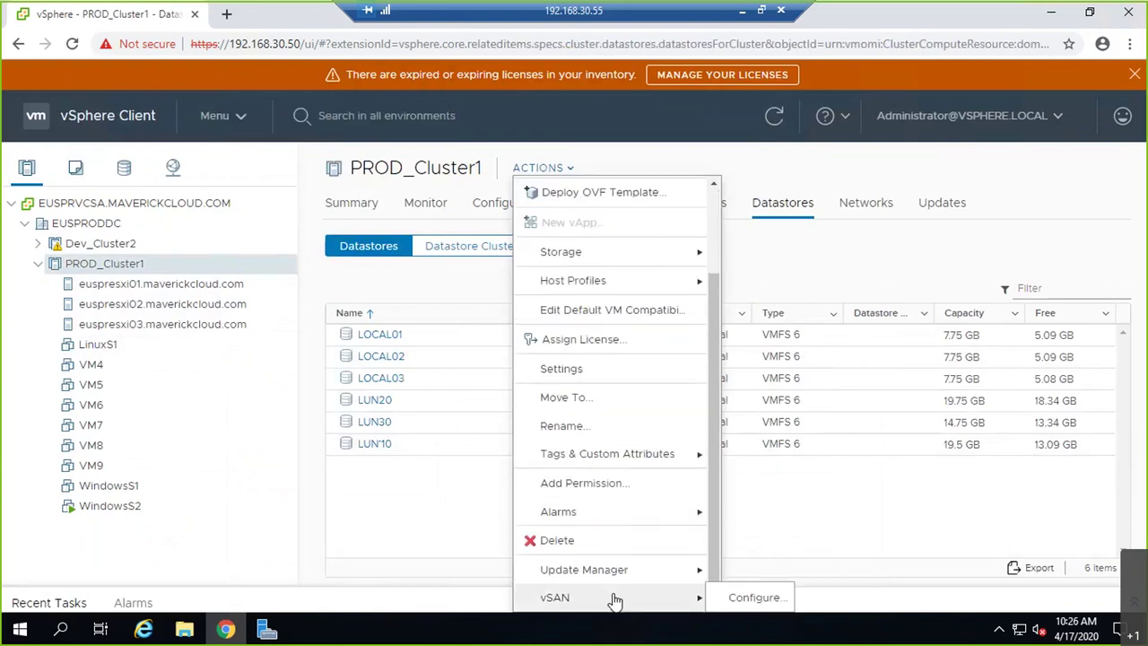
pyautogui.click(453, 532)
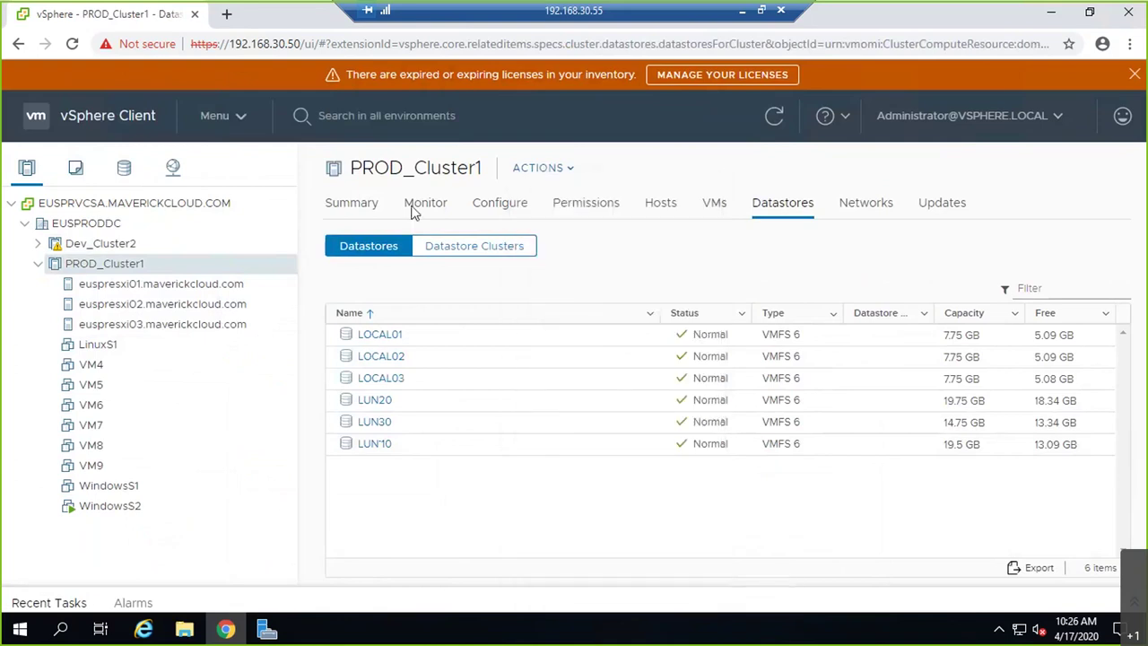
pyautogui.click(491, 206)
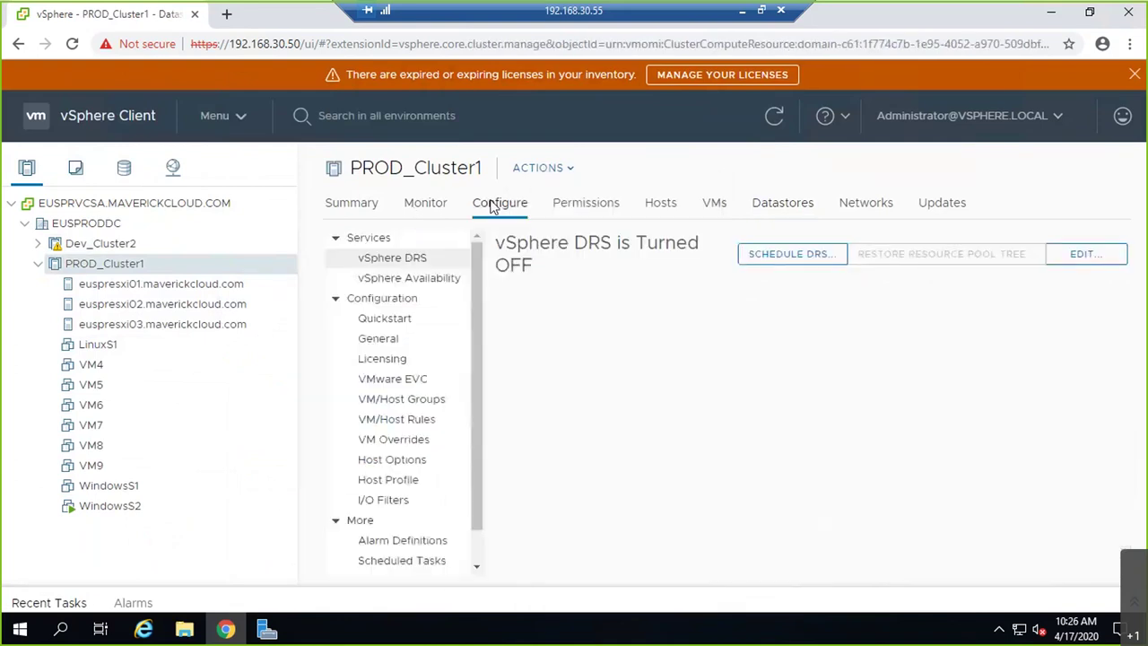
pyautogui.click(337, 299)
pyautogui.click(335, 237)
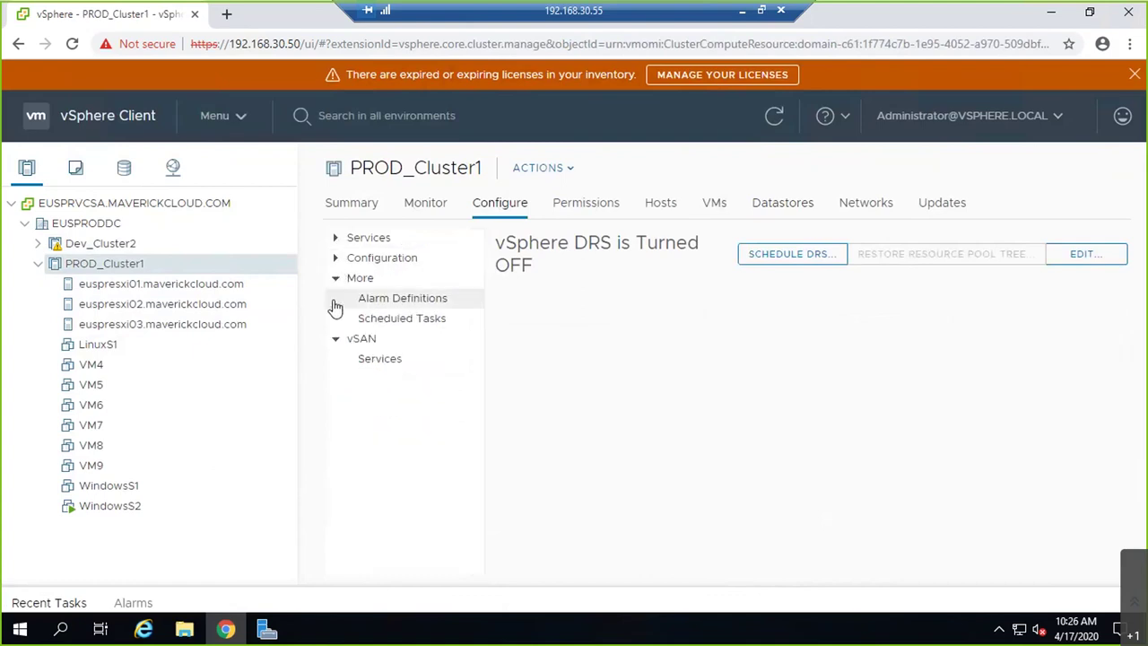
pyautogui.click(335, 278)
pyautogui.click(336, 298)
pyautogui.click(336, 257)
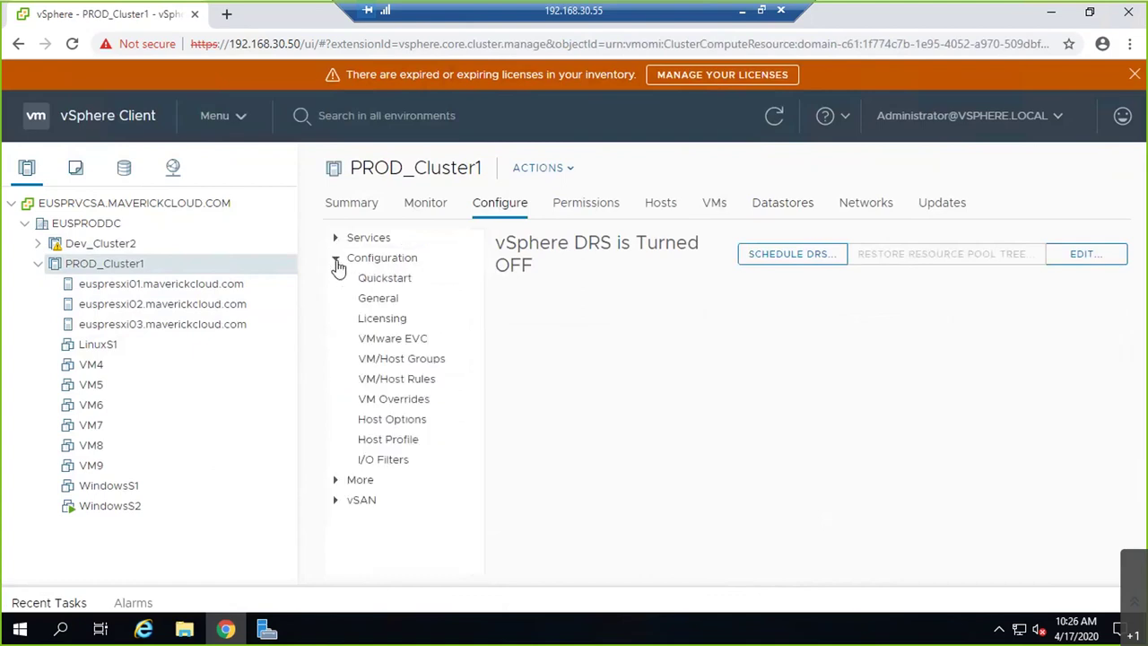
pyautogui.click(345, 260)
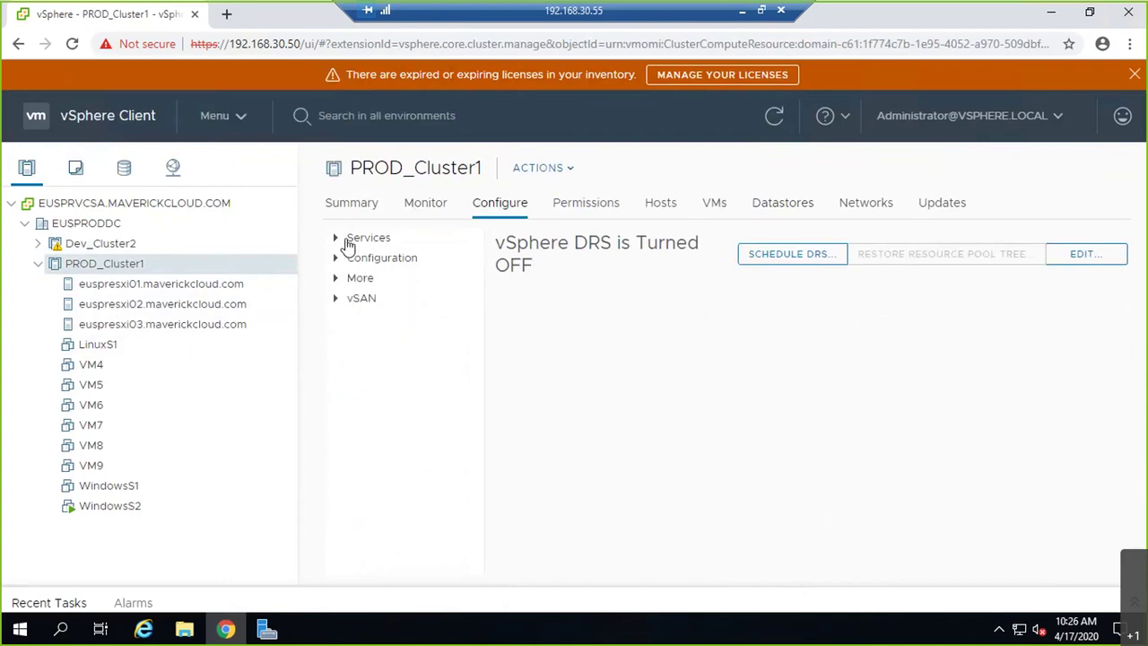
pyautogui.click(348, 240)
# - Turn vSphere DRS on (Fully Automated), then view the cluster's Datastore Clusters list
pyautogui.click(1080, 257)
pyautogui.click(318, 168)
pyautogui.click(861, 526)
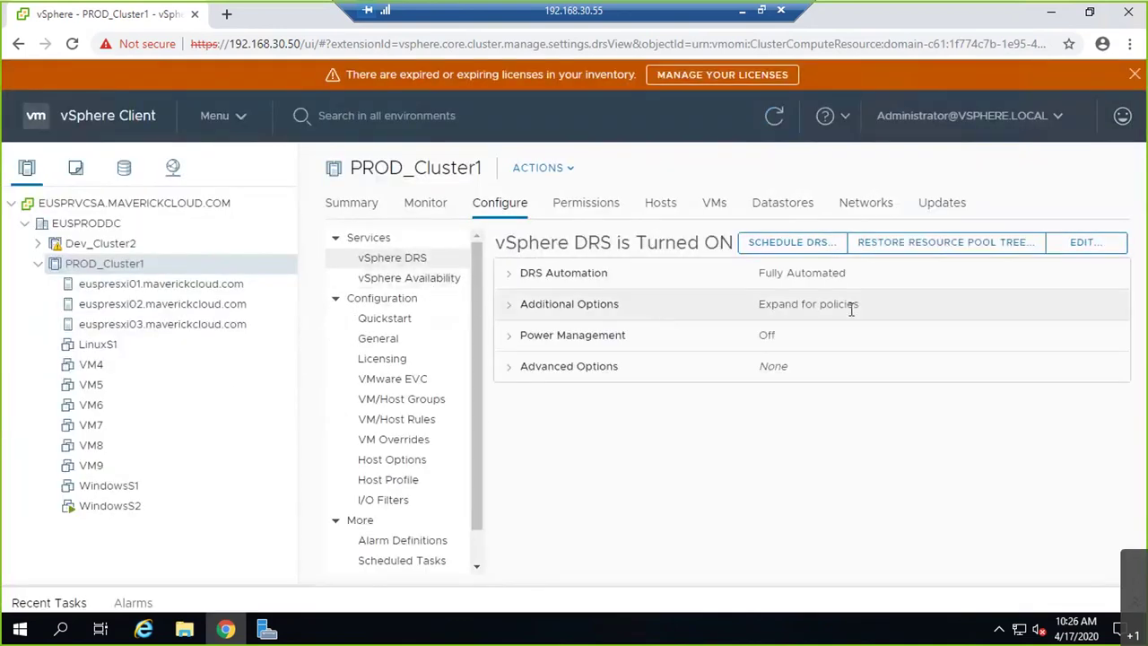
pyautogui.click(754, 204)
pyautogui.click(523, 251)
# - Browse PROD_Cluster1's Actions > Storage menu without choosing anything
pyautogui.rightClick(368, 328)
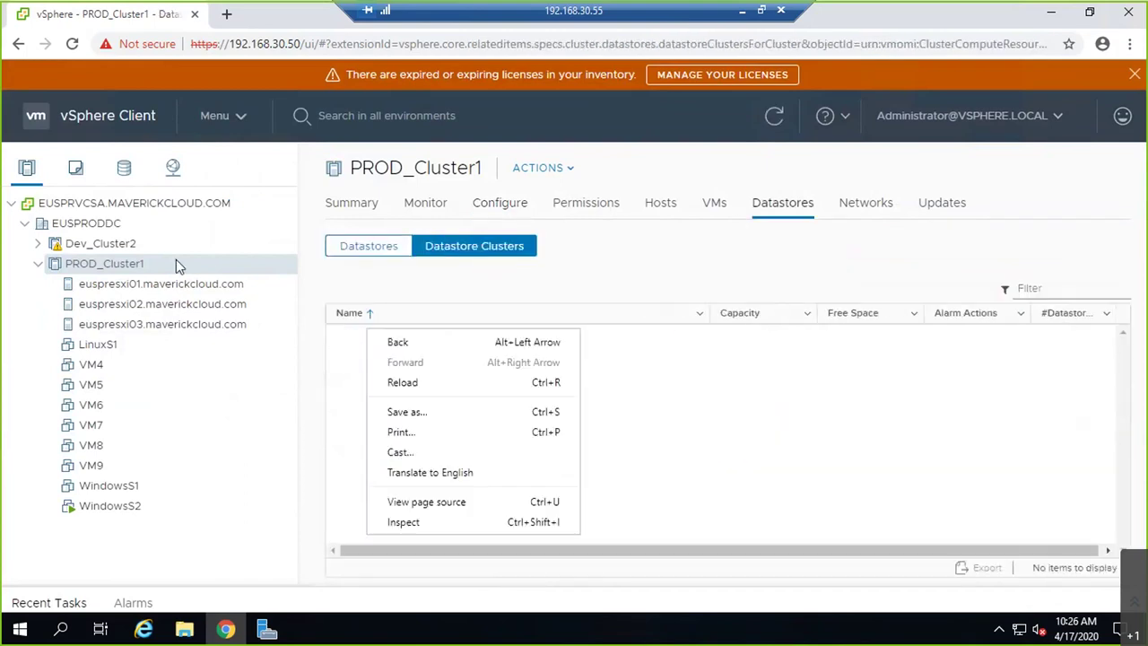
pyautogui.rightClick(113, 267)
pyautogui.moveTo(215, 253)
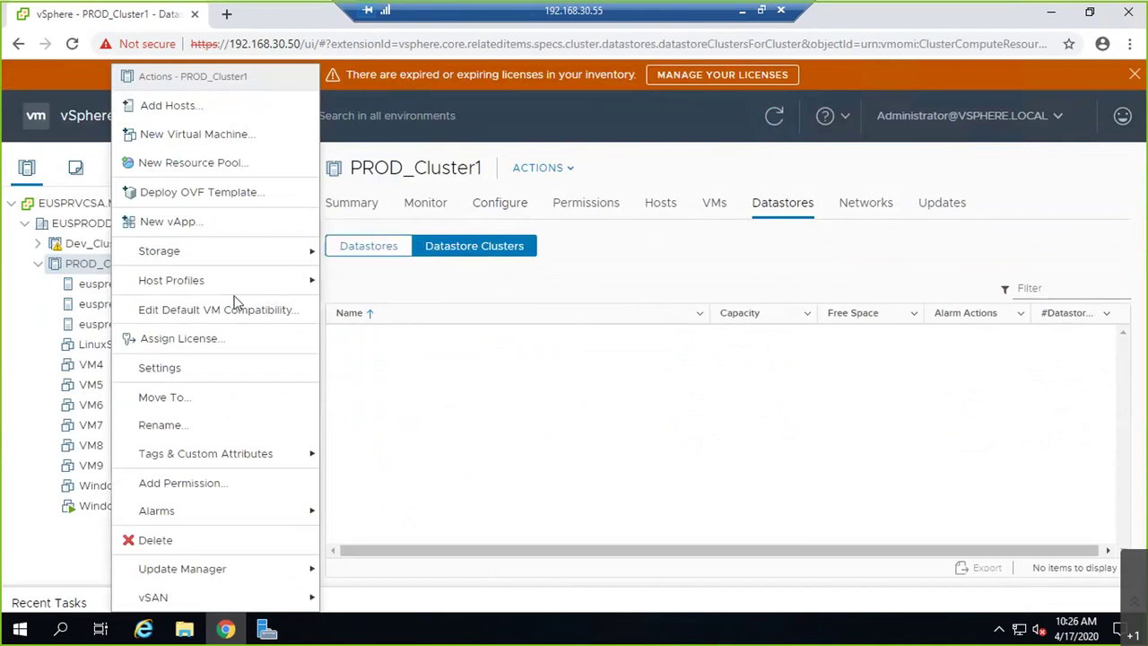
pyautogui.click(531, 492)
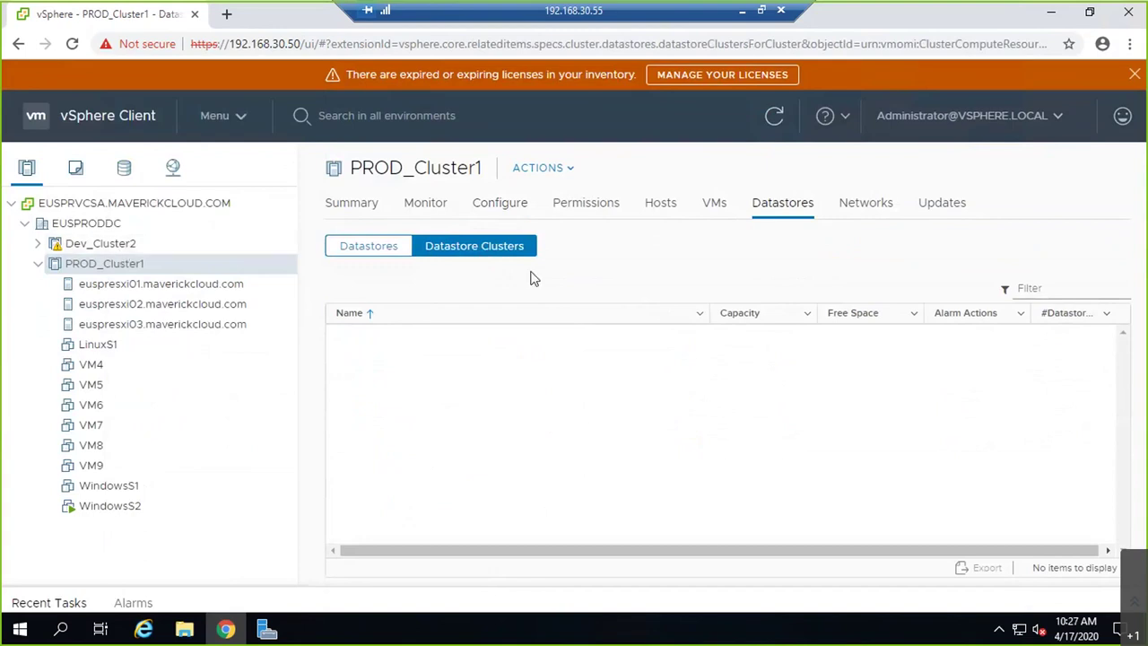
# - In the storage view, check the EUSPRODDC datacenter's Actions > Storage menu
pyautogui.click(126, 169)
pyautogui.click(81, 226)
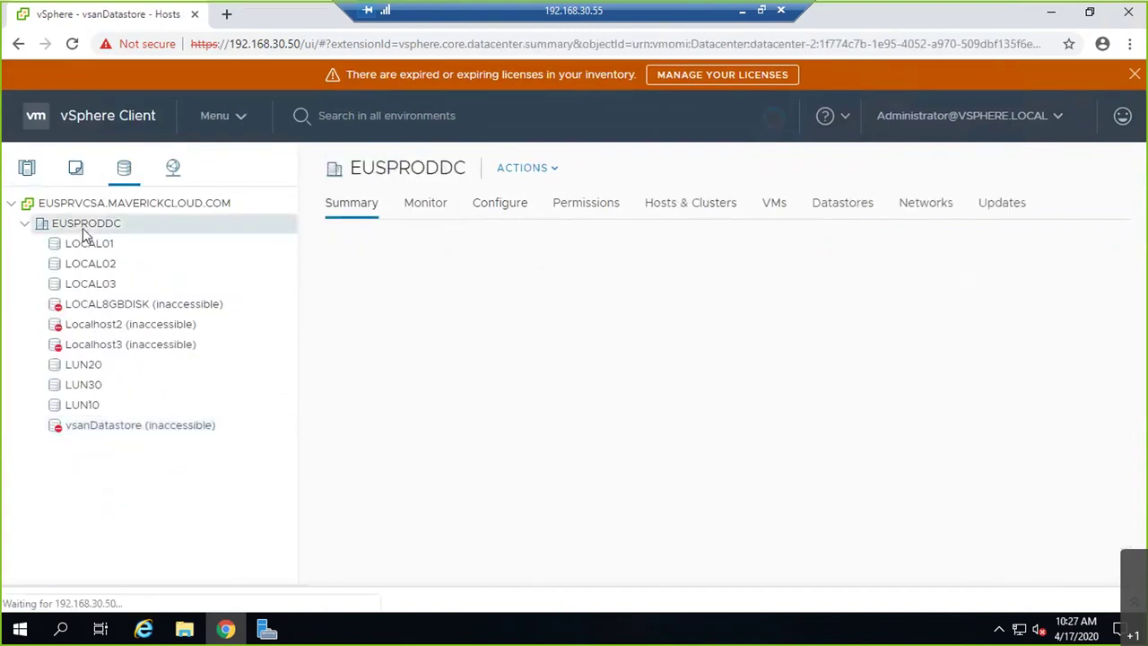
pyautogui.rightClick(83, 228)
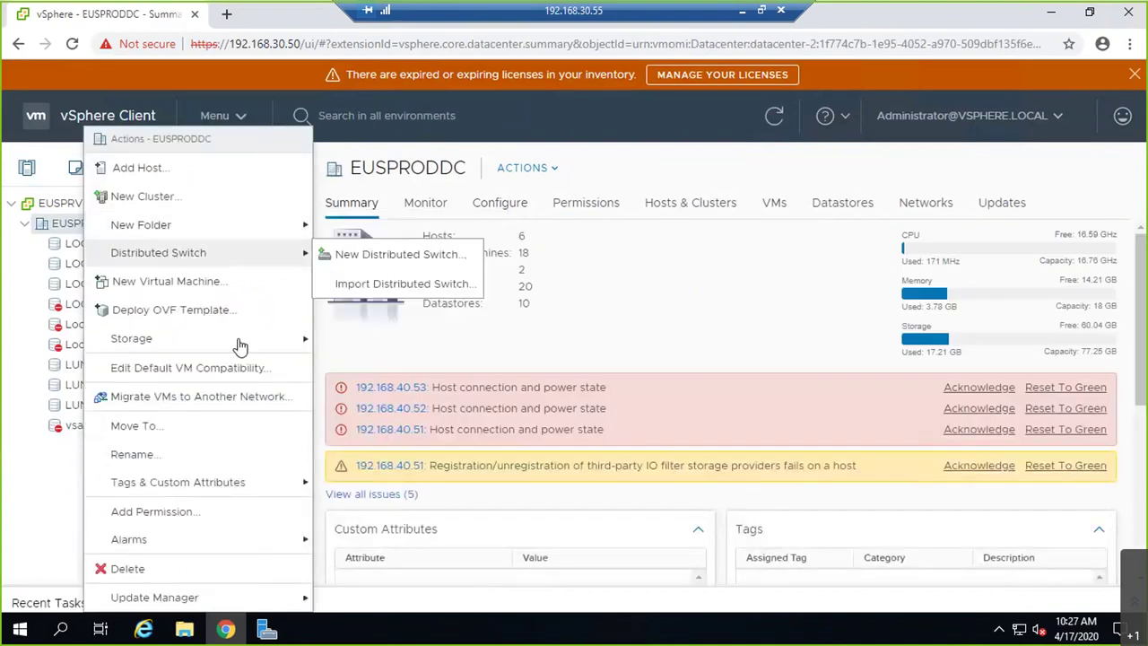
pyautogui.moveTo(246, 350)
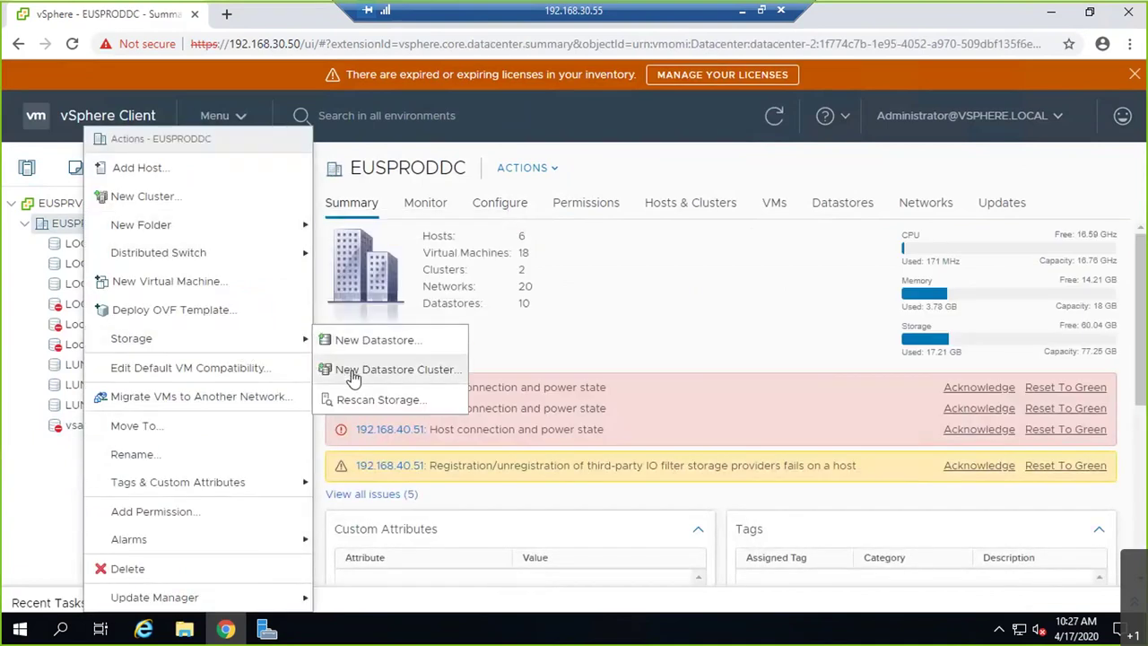
pyautogui.click(502, 318)
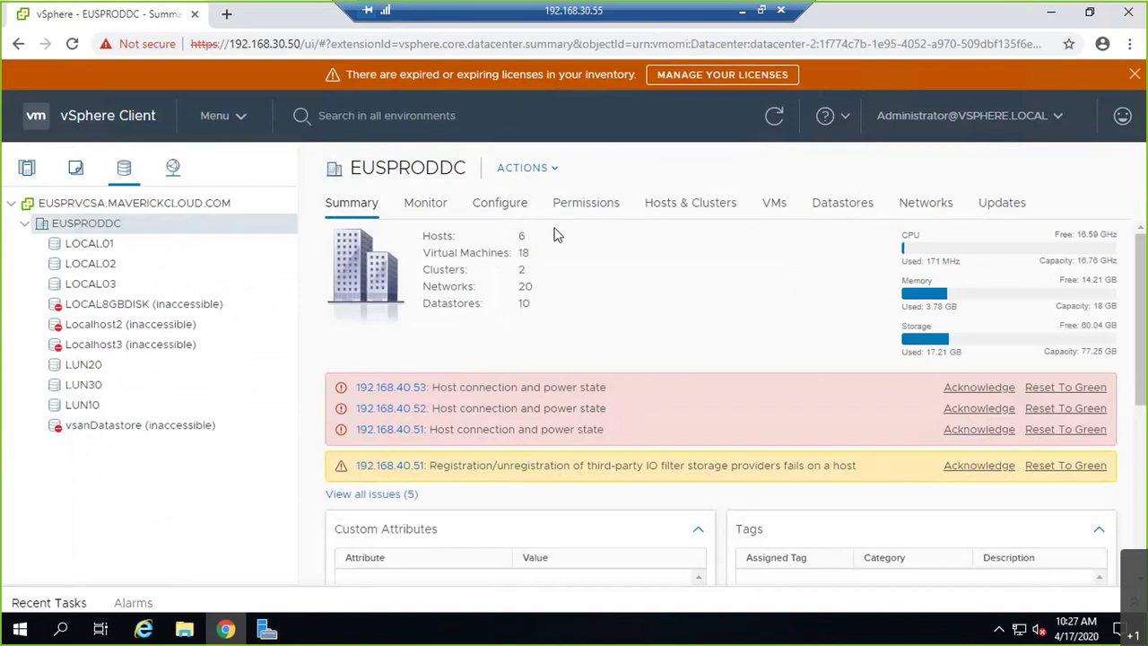
# - Return to Hosts and Clusters, recheck PROD_Cluster1's actions, and open a new browser tab
pyautogui.click(36, 175)
pyautogui.rightClick(108, 262)
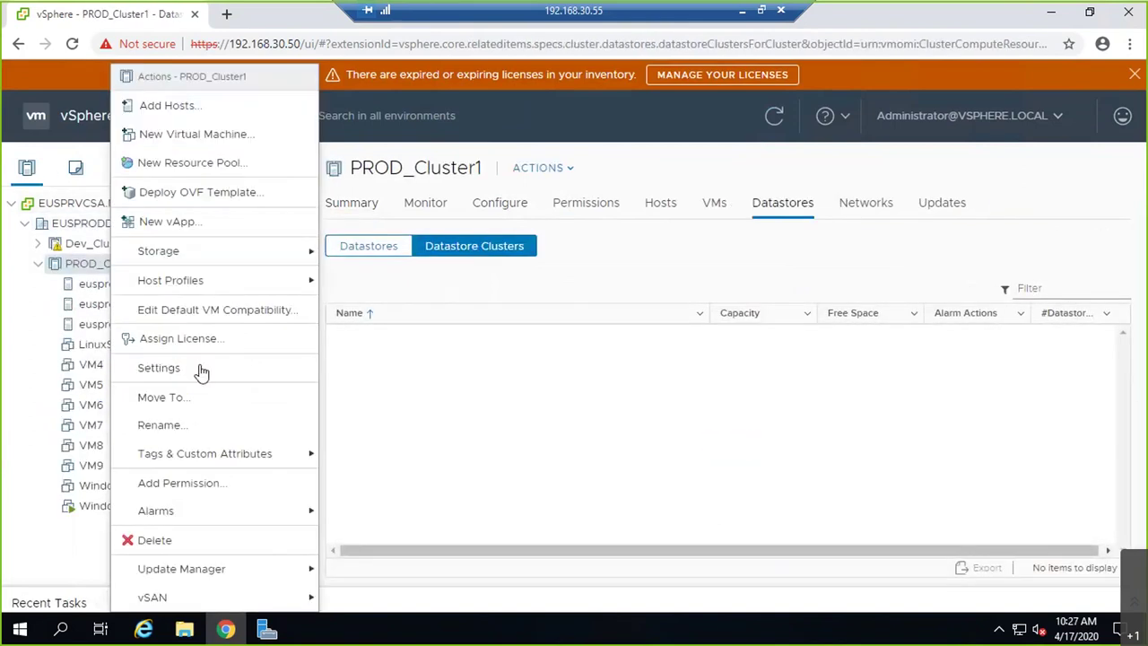
pyautogui.click(461, 351)
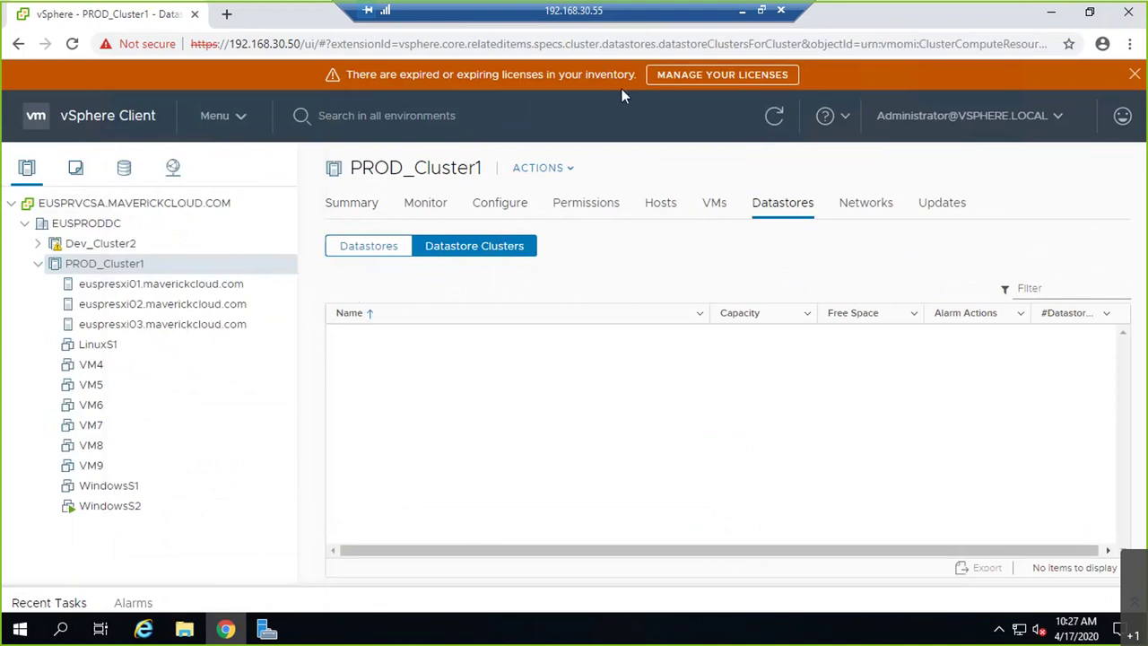
pyautogui.click(226, 13)
# - Go to 192.168.30.50 and launch the vSphere Web Client (Flex), allowing Flash
pyautogui.write('192.168.30.50')
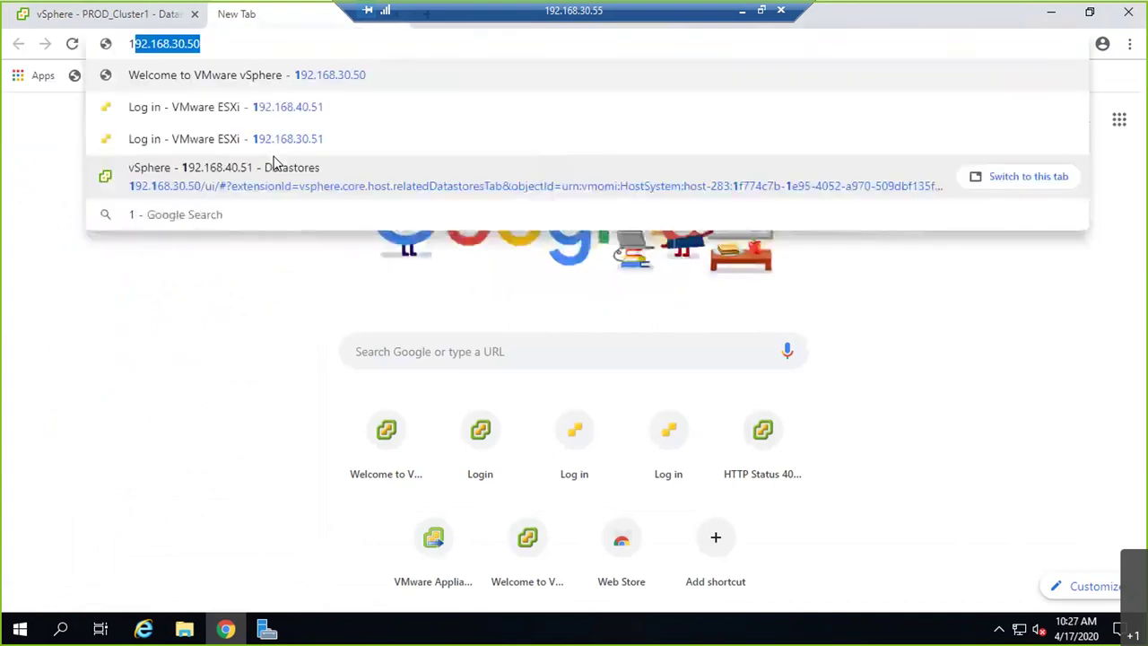
pyautogui.press('Return')
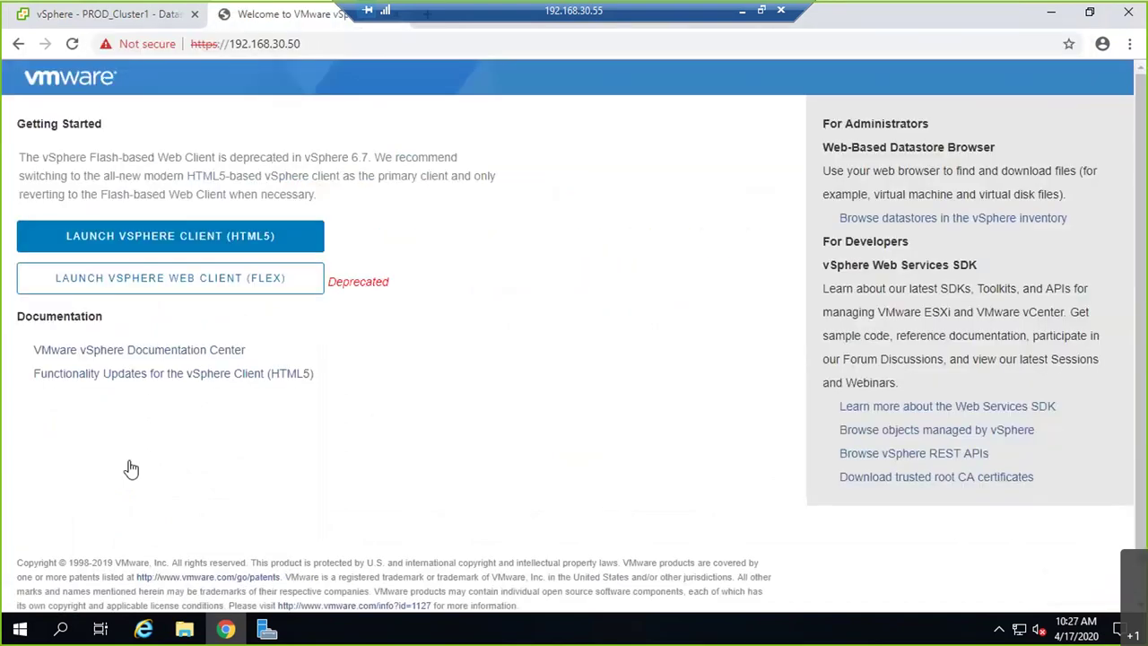
pyautogui.click(150, 247)
pyautogui.click(233, 280)
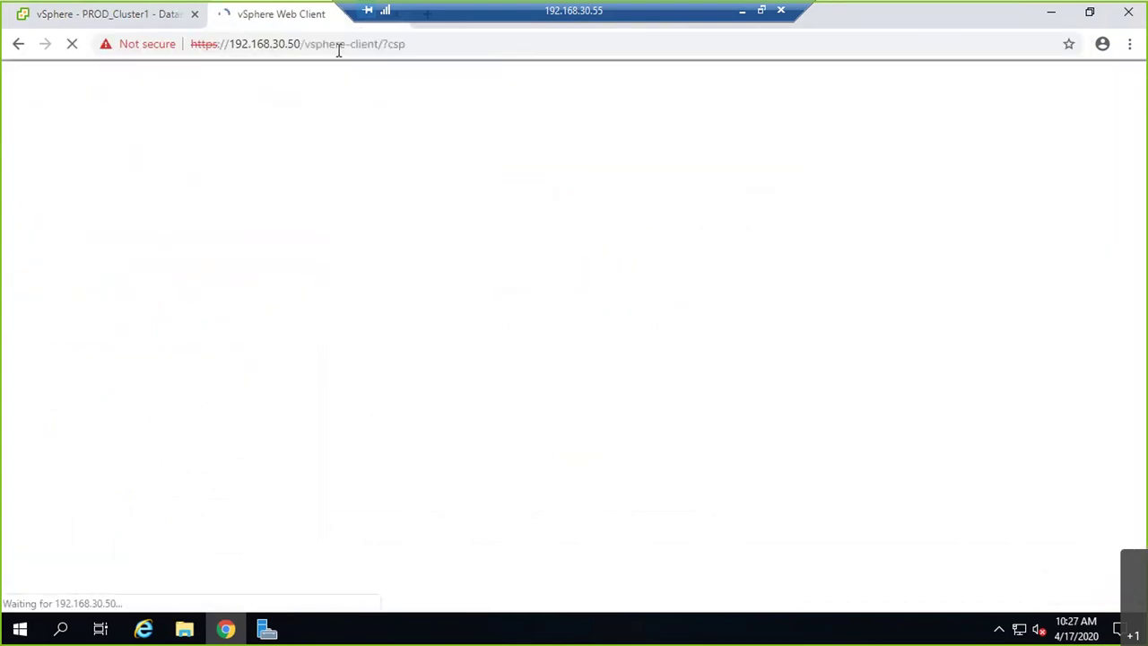
pyautogui.click(80, 124)
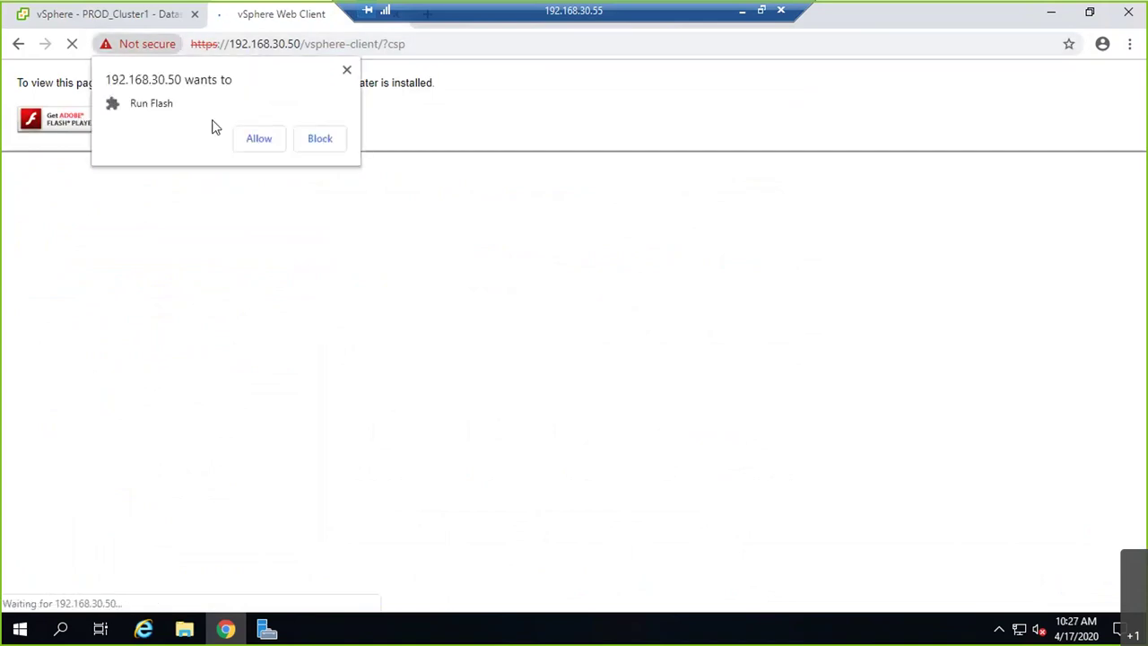
pyautogui.click(277, 136)
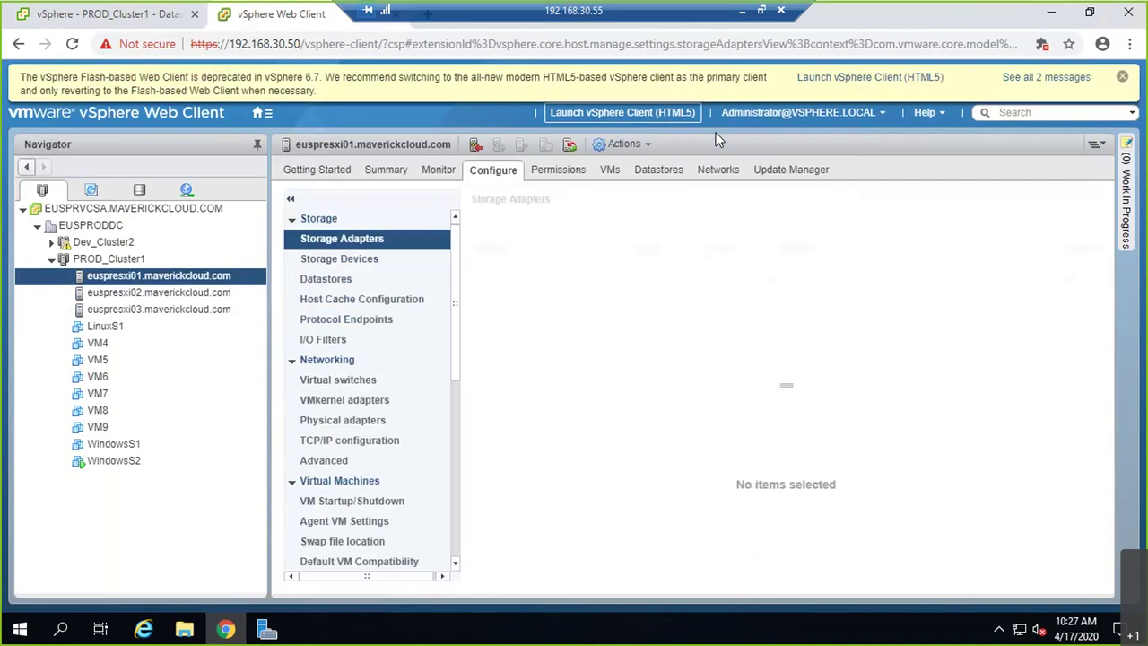
# - View the host's datastores under Configure and check LOCAL01's action menu
pyautogui.click(345, 259)
pyautogui.click(346, 280)
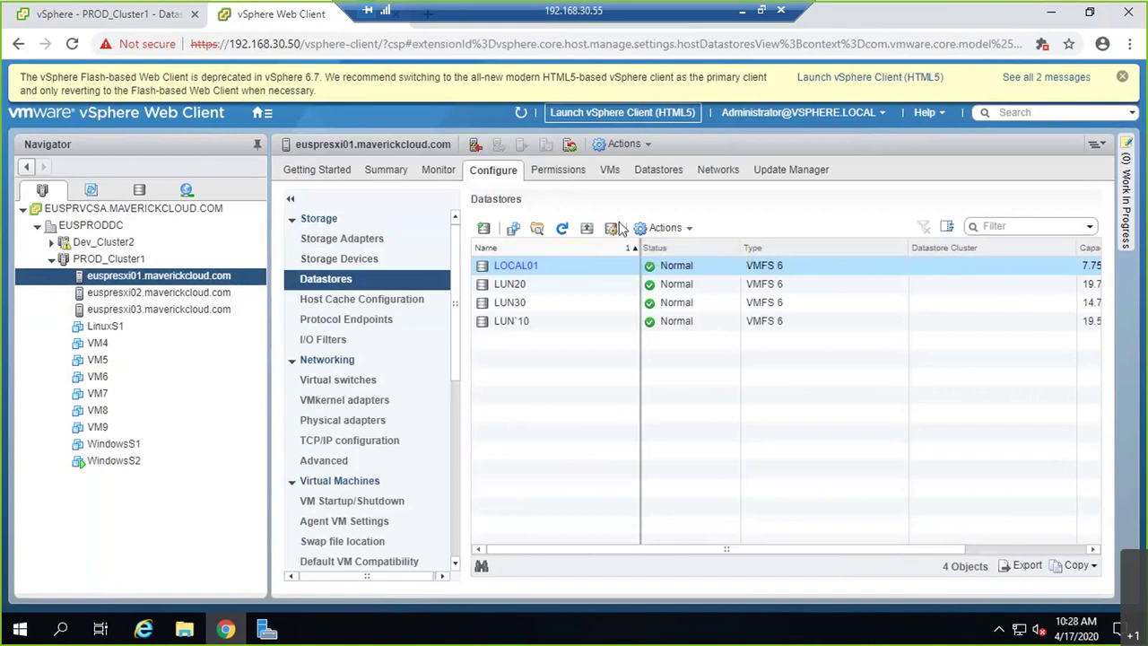
pyautogui.click(666, 232)
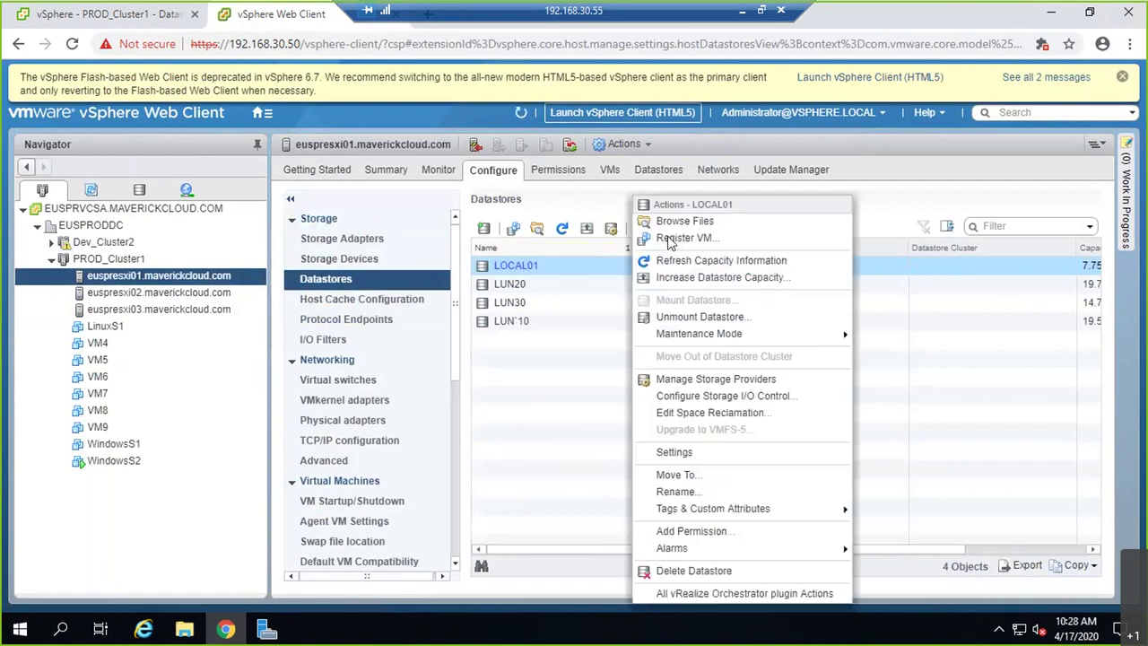
pyautogui.moveTo(731, 345)
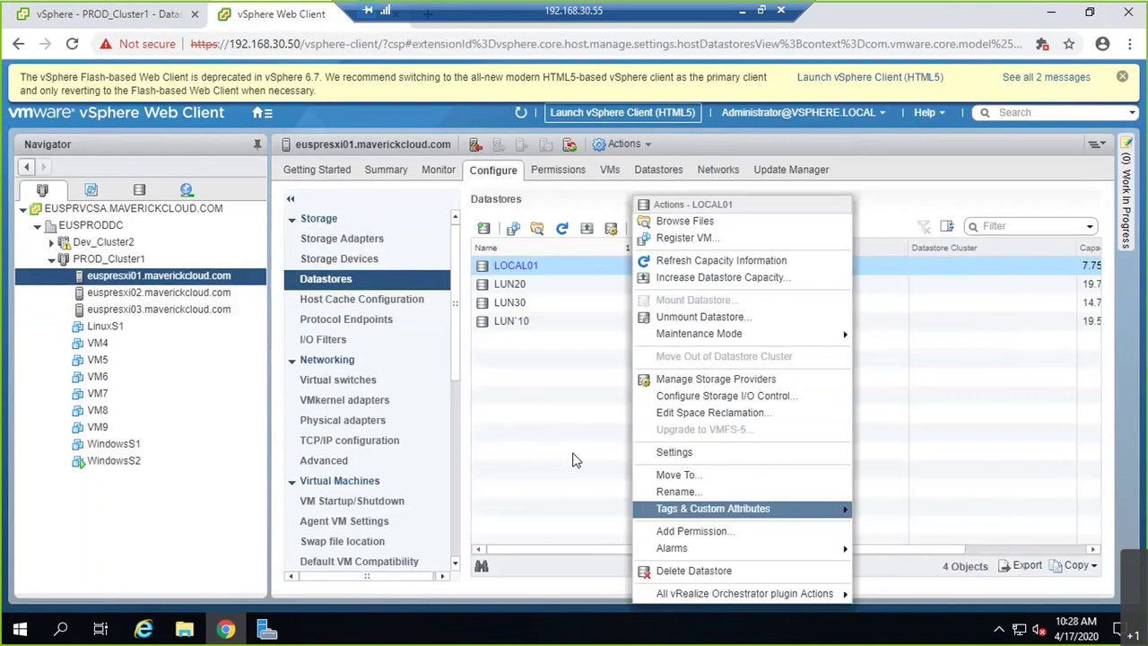
# - Show PROD_Cluster1's six datastores in its Datastores tab
pyautogui.click(241, 258)
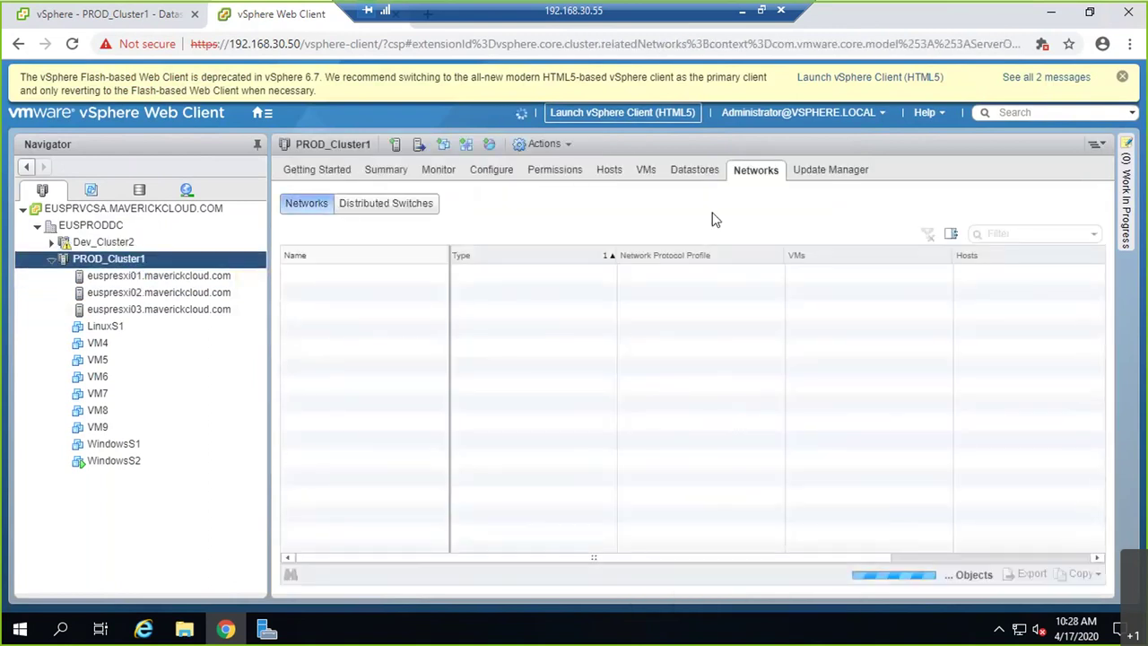
pyautogui.click(694, 170)
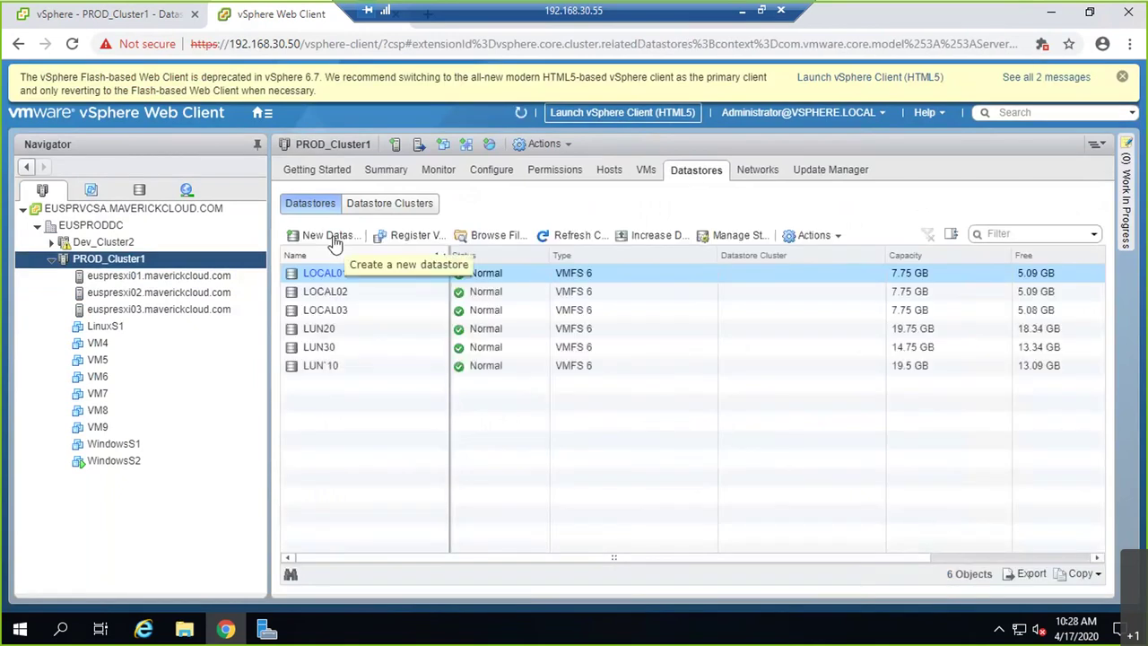
pyautogui.click(803, 242)
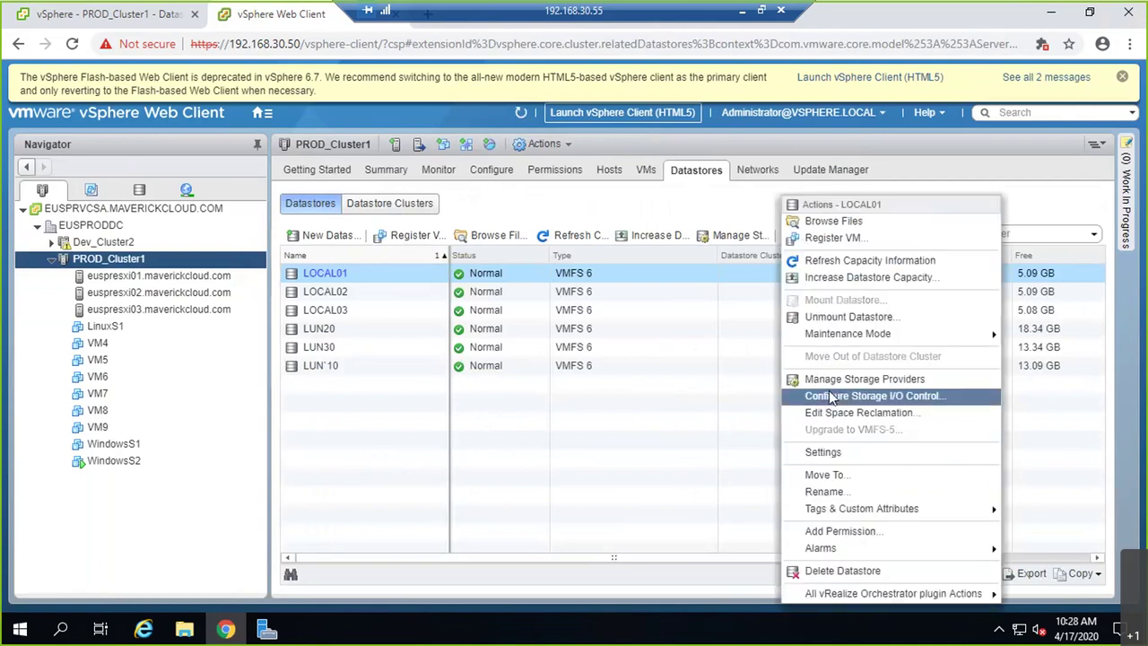
pyautogui.click(533, 456)
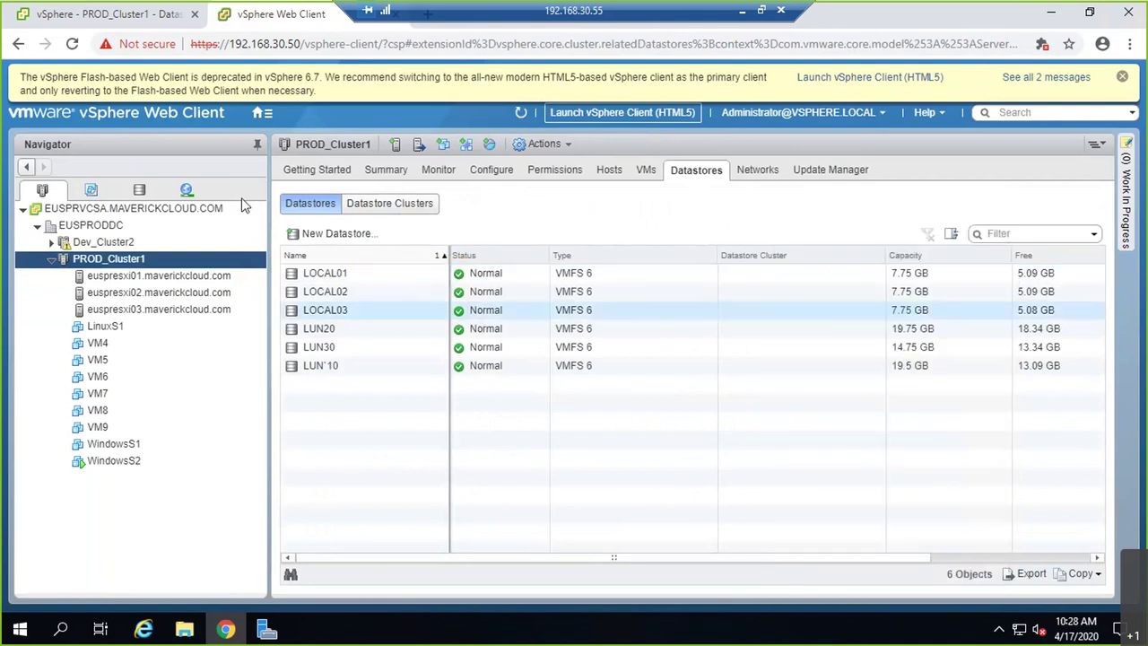
# - Expand EUSPRODDC in the Flex client's storage view and check its actions
pyautogui.click(132, 17)
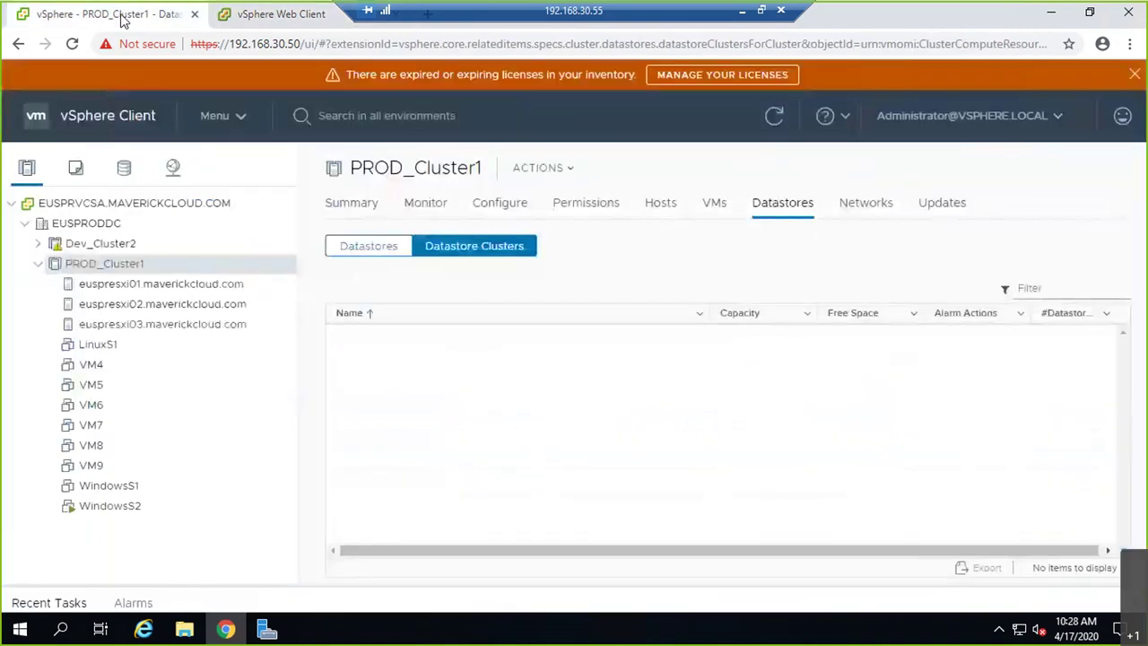
pyautogui.click(126, 173)
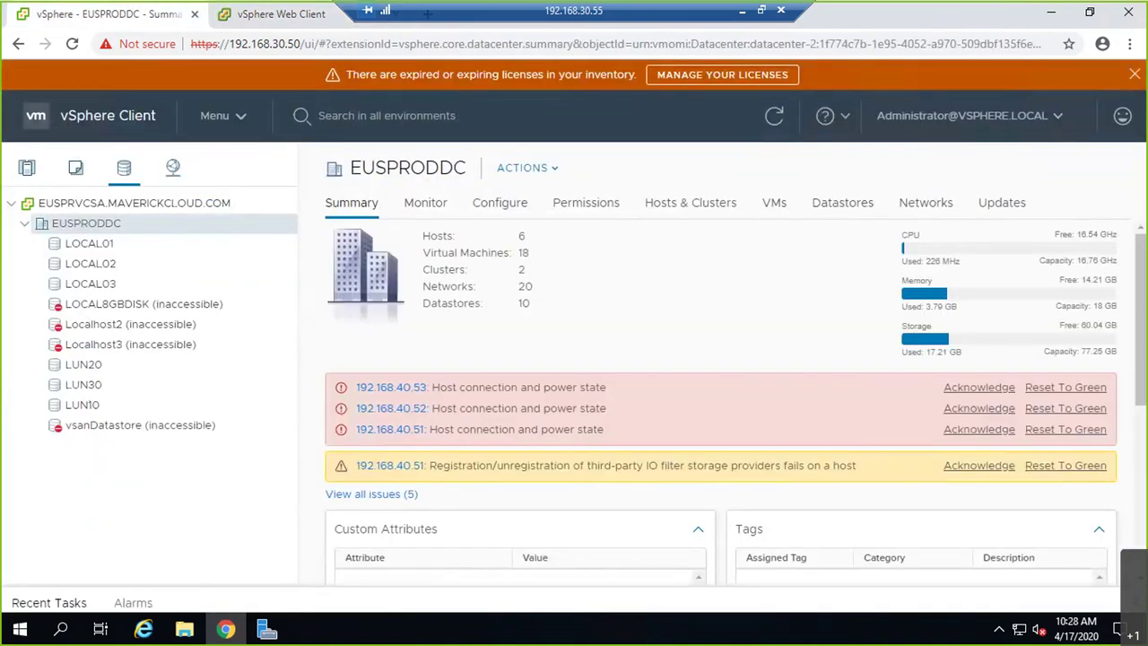
pyautogui.hotkey('ctrl', 'Tab')
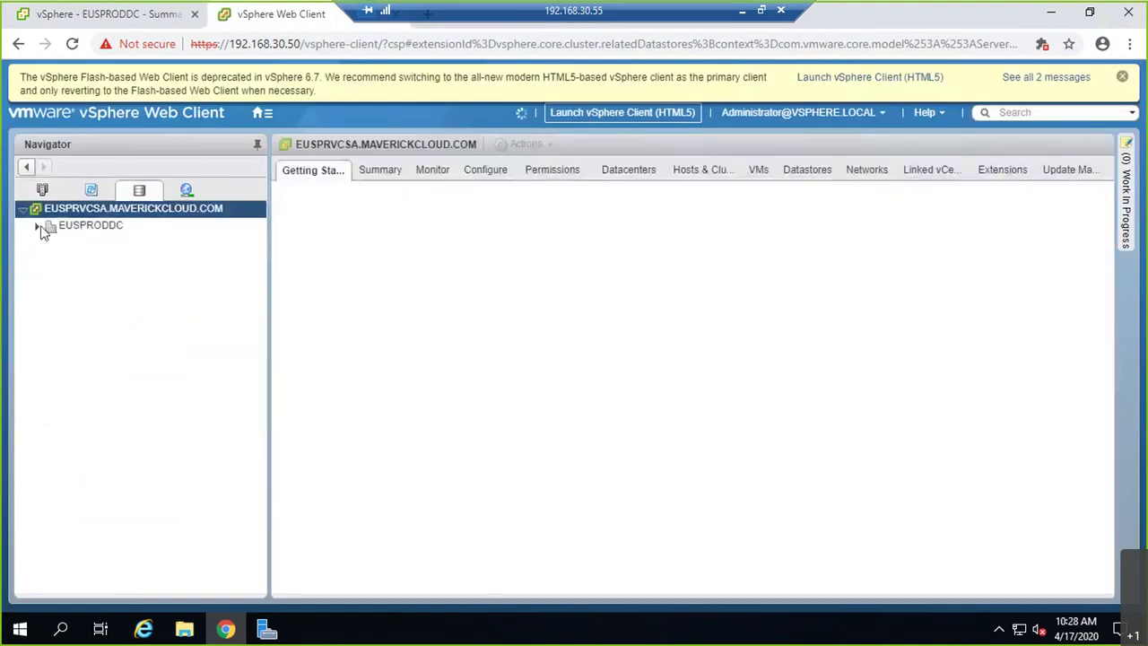
pyautogui.click(38, 227)
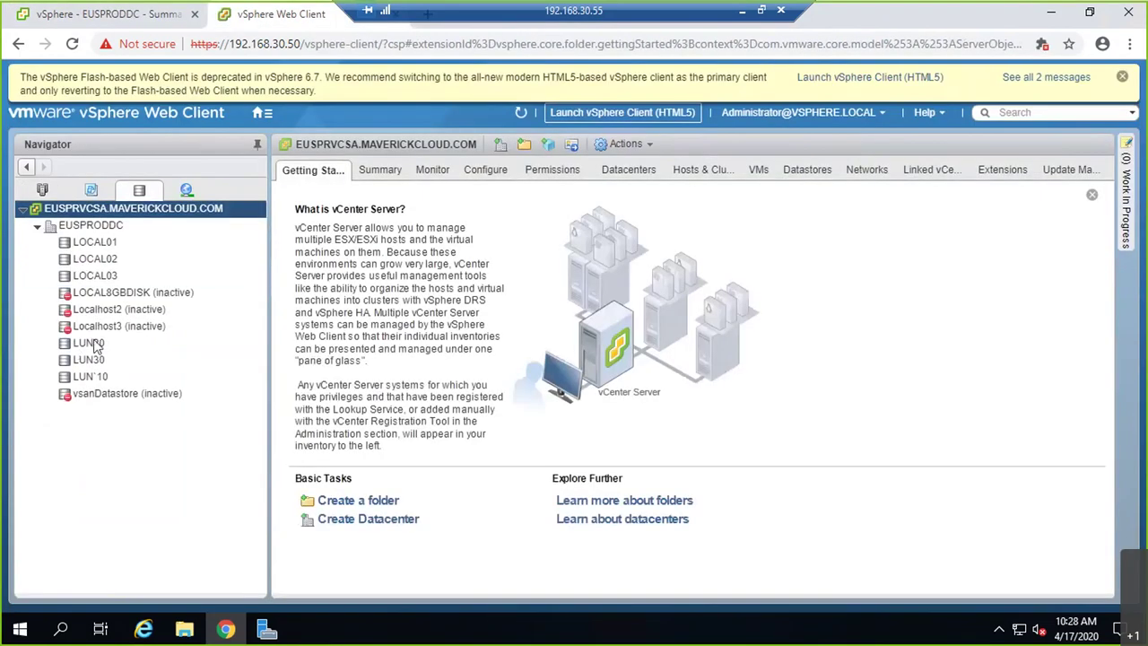
pyautogui.rightClick(108, 228)
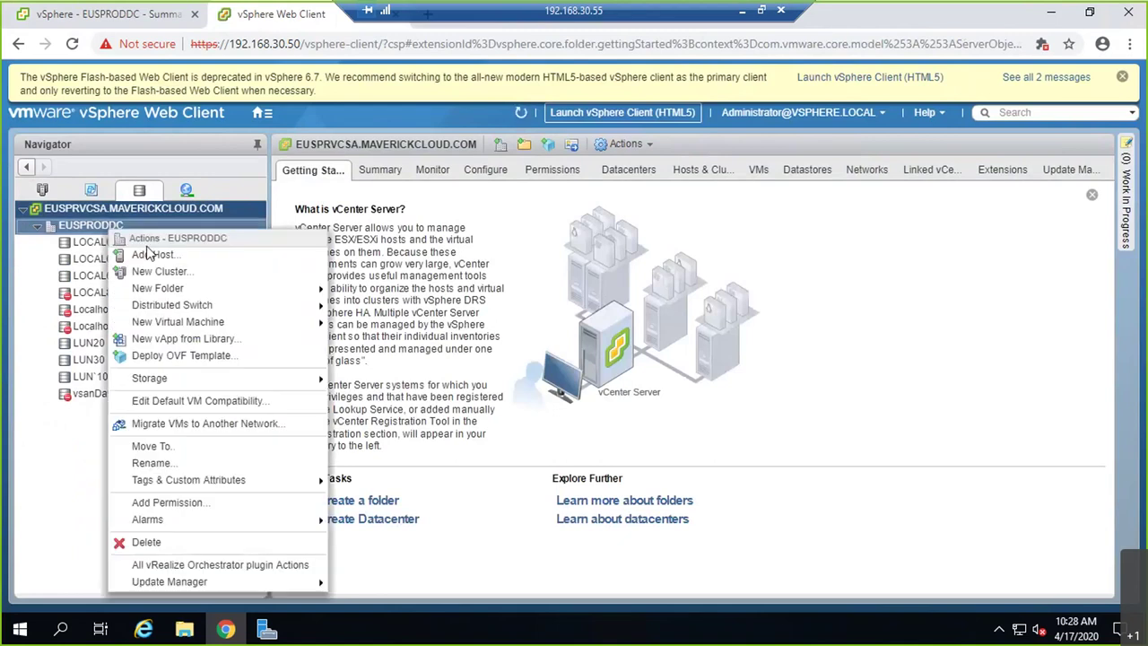
pyautogui.moveTo(283, 383)
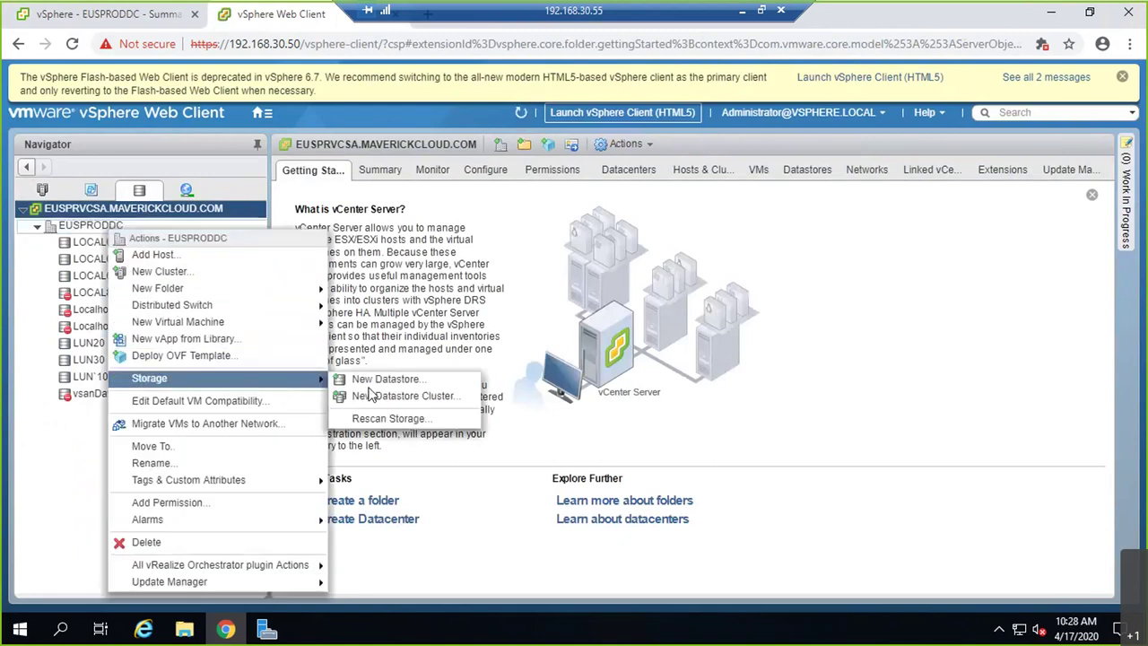
# - In the HTML5 client, choose Storage > New Datastore Cluster on EUSPRODDC
pyautogui.click(121, 19)
pyautogui.rightClick(103, 226)
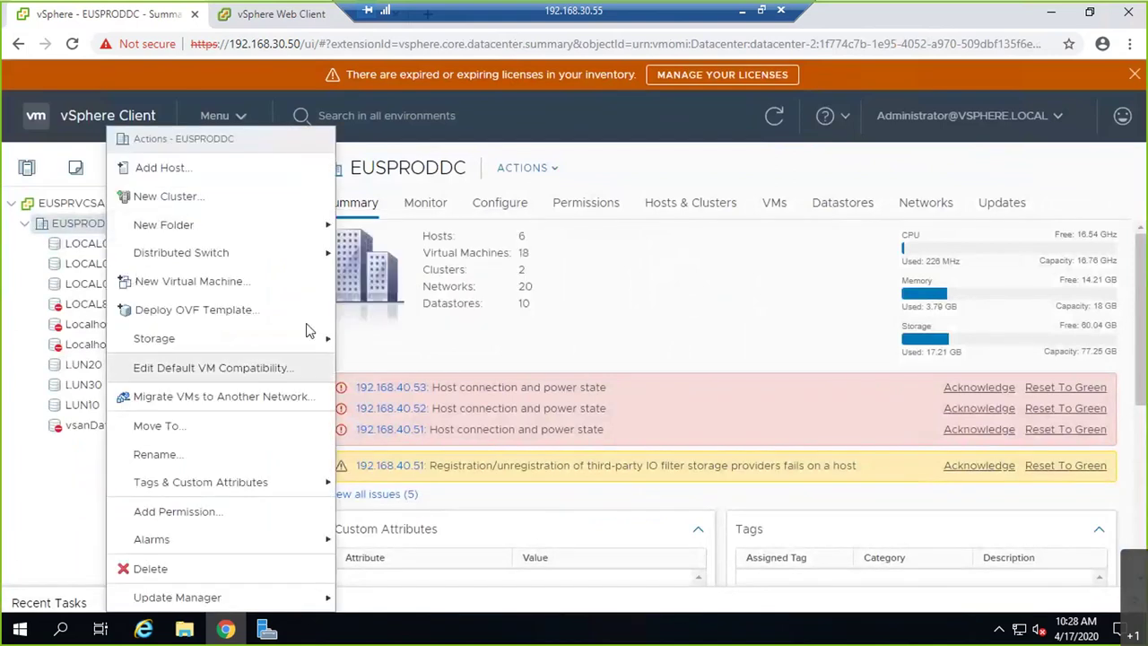
pyautogui.moveTo(296, 339)
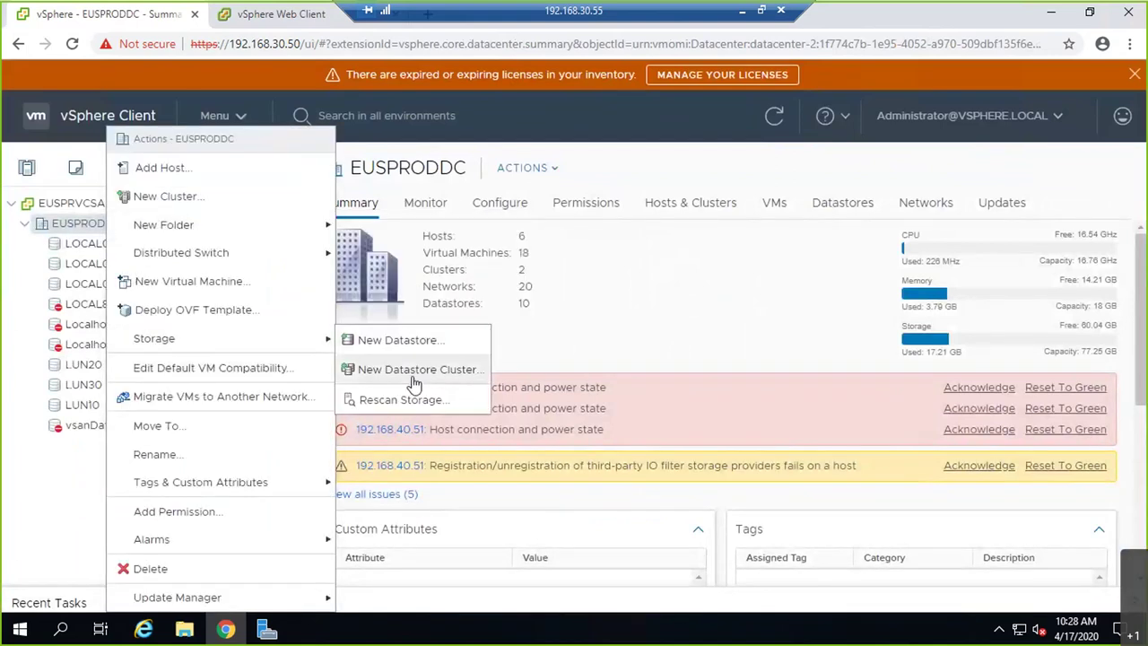
pyautogui.click(414, 384)
# - Name the datastore cluster Prod_cluster, turn Storage DRS off, and include PROD_Cluster1
pyautogui.moveTo(643, 222); pyautogui.dragTo(544, 224)
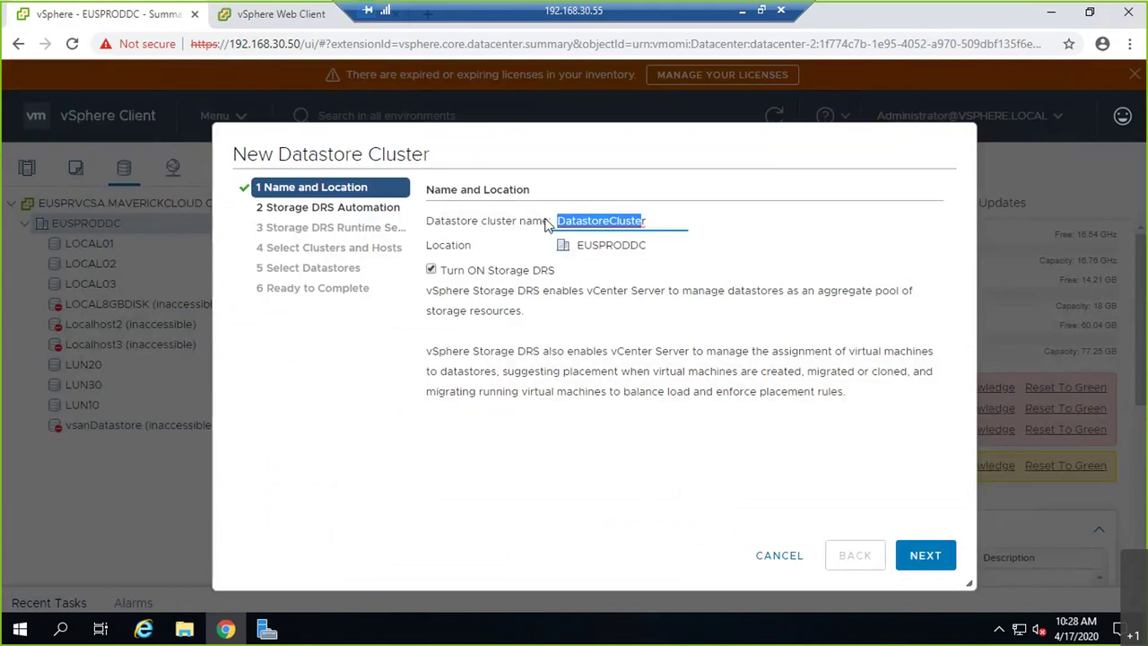
pyautogui.moveTo(644, 220); pyautogui.dragTo(553, 220)
pyautogui.write('Prod')
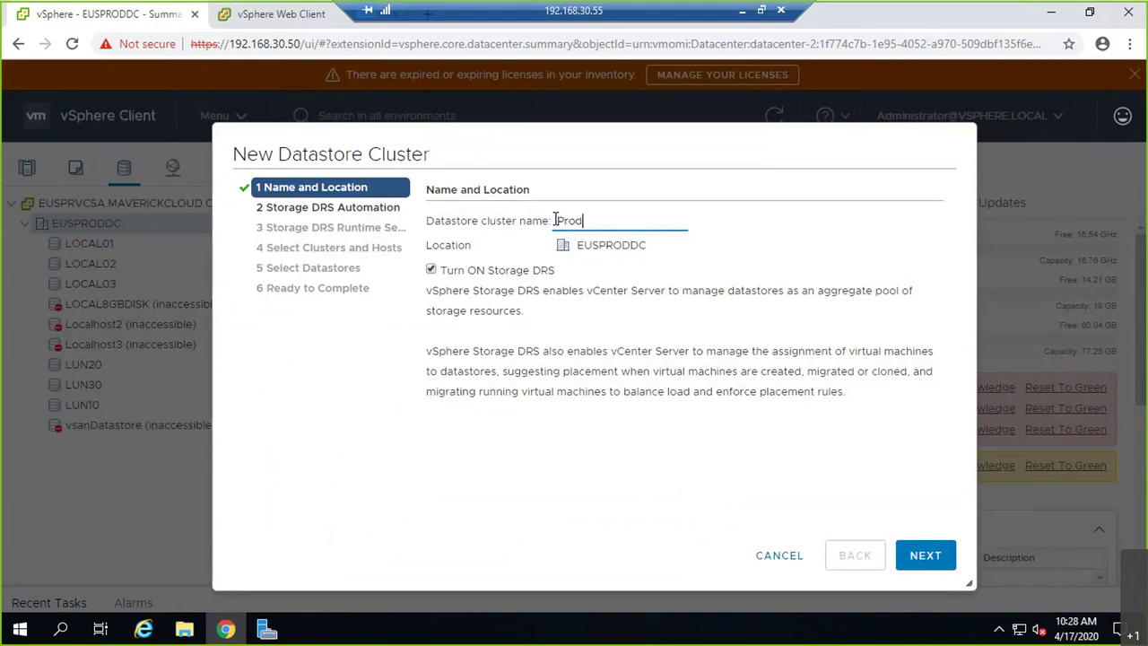
pyautogui.write('_cluster')
pyautogui.click(440, 273)
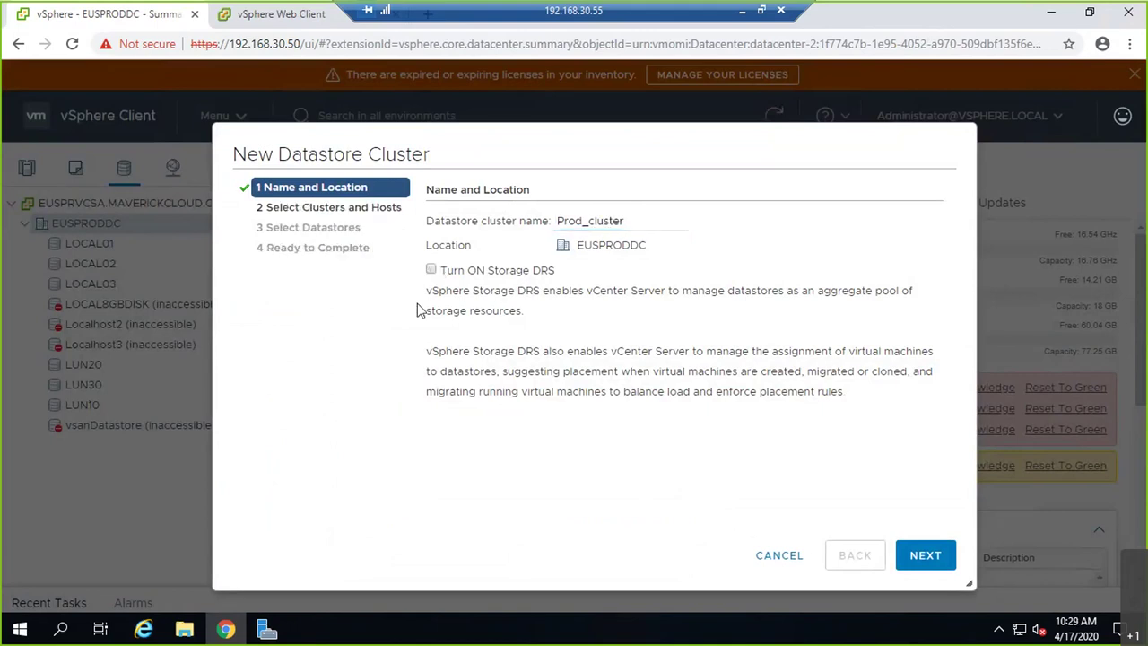
pyautogui.click(924, 571)
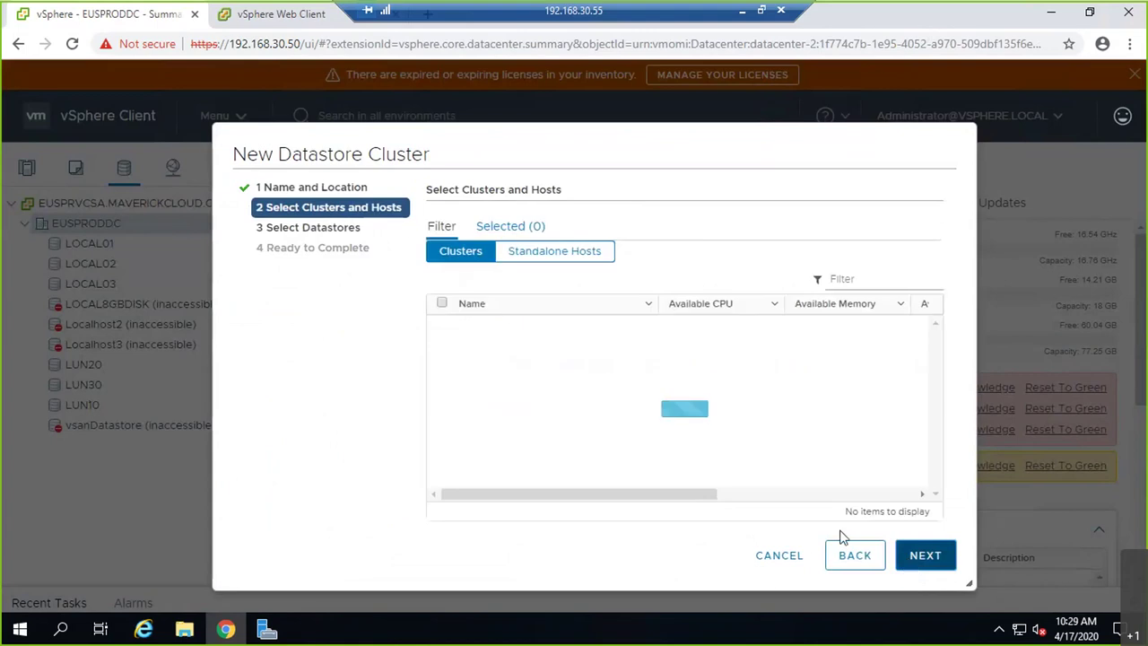
pyautogui.click(443, 351)
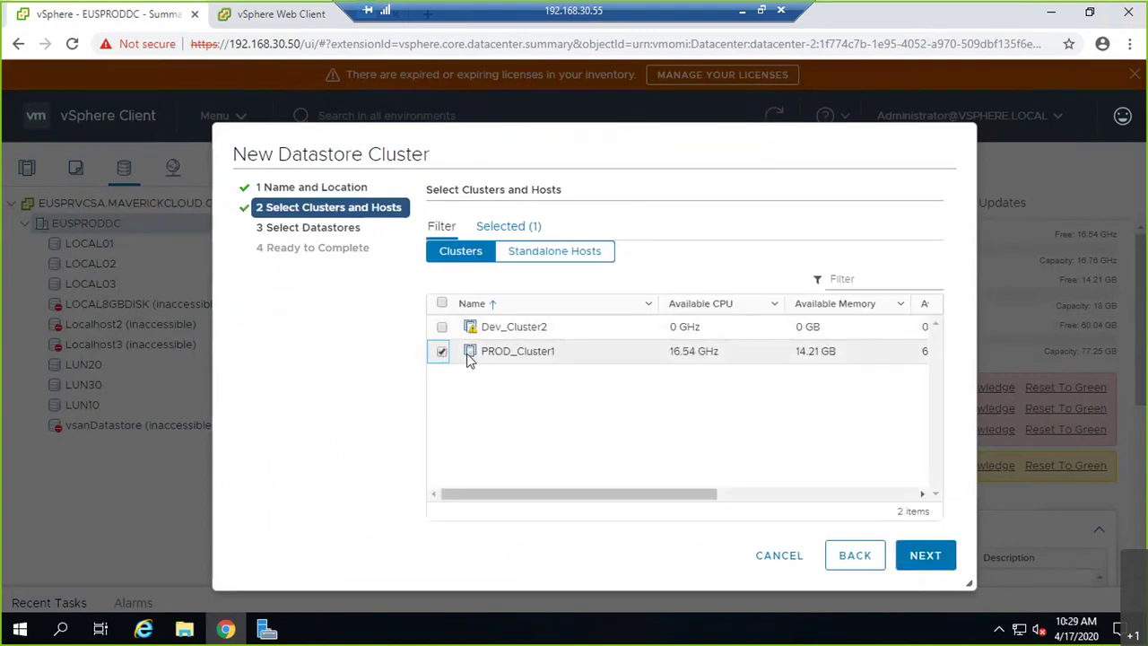
pyautogui.click(943, 554)
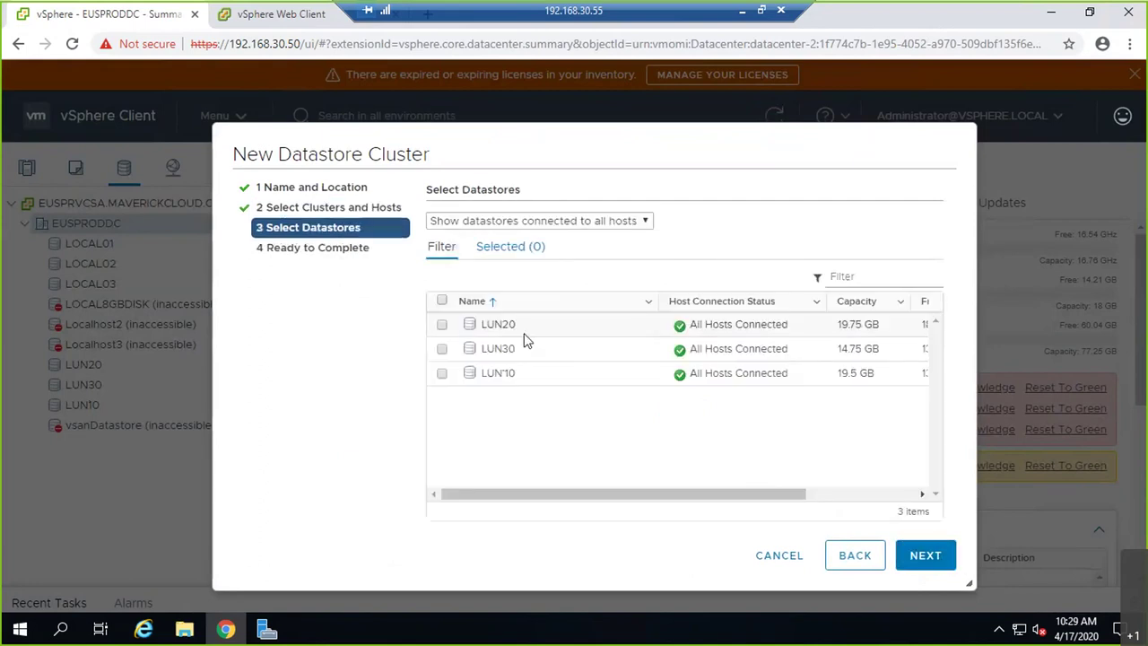
# - Show all datastores and select LUN20, LUN30 and LUN10, leaving the LOCAL datastores out
pyautogui.click(588, 225)
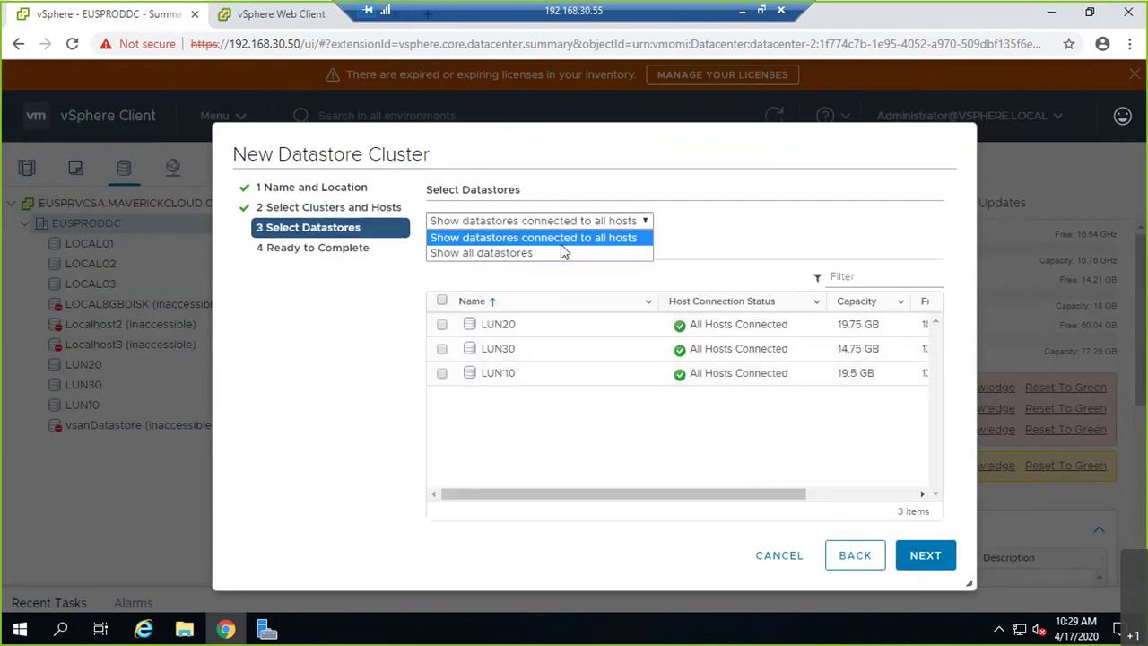
pyautogui.click(562, 253)
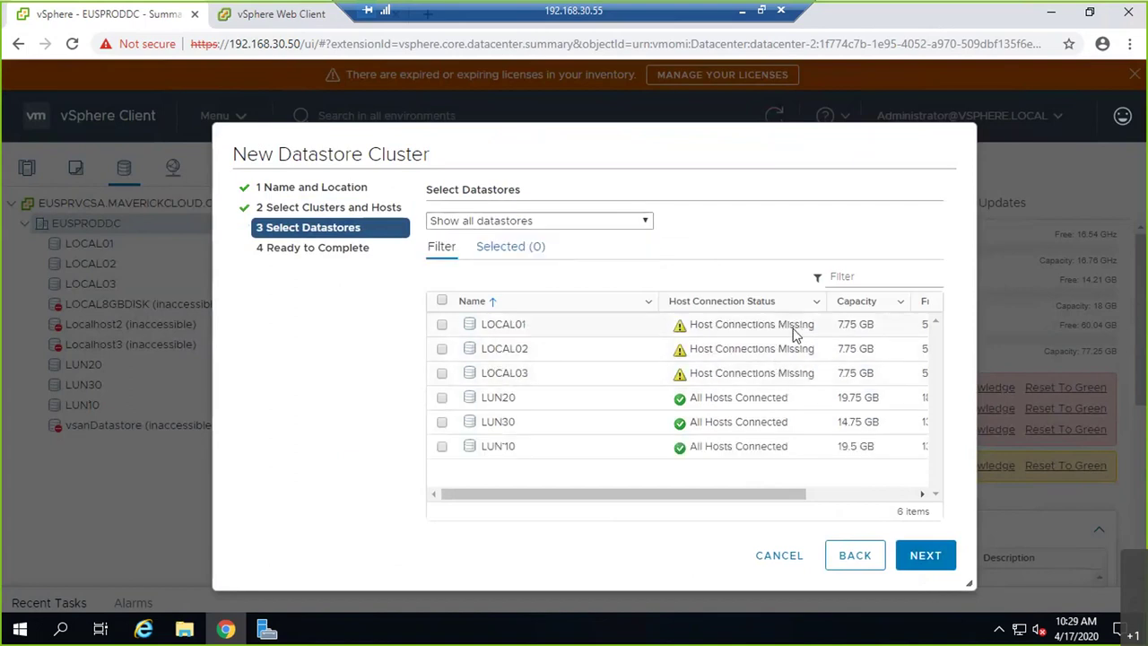
pyautogui.click(442, 324)
pyautogui.click(441, 349)
pyautogui.click(442, 373)
pyautogui.moveTo(684, 501); pyautogui.dragTo(515, 471)
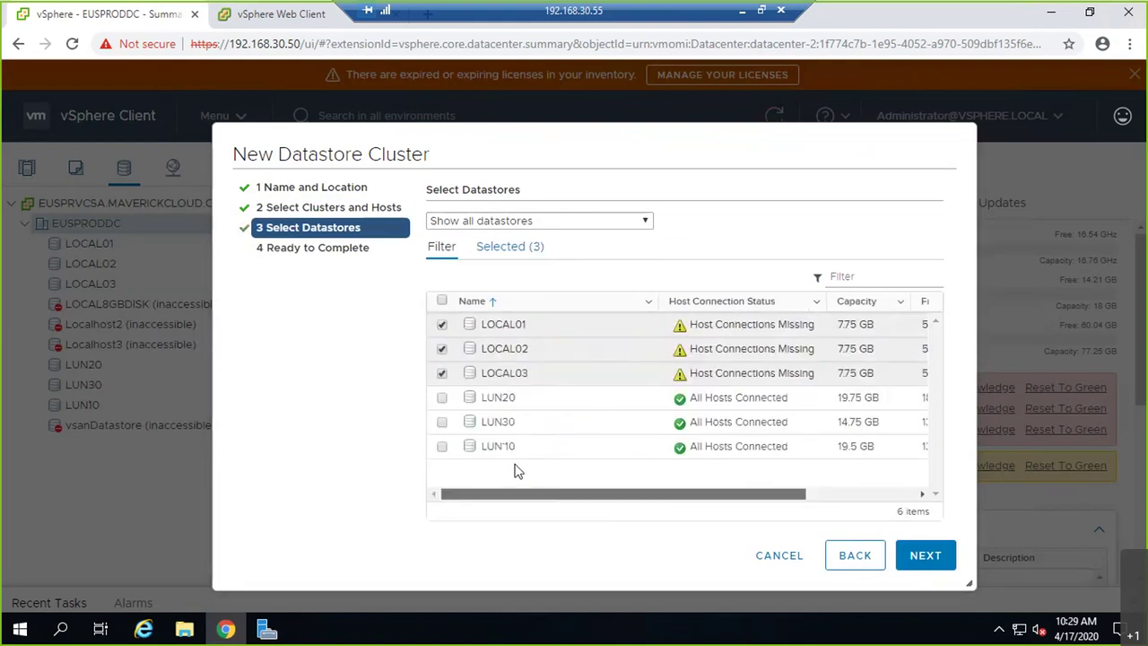
pyautogui.click(441, 324)
pyautogui.click(442, 355)
pyautogui.click(442, 375)
pyautogui.click(442, 397)
pyautogui.click(443, 447)
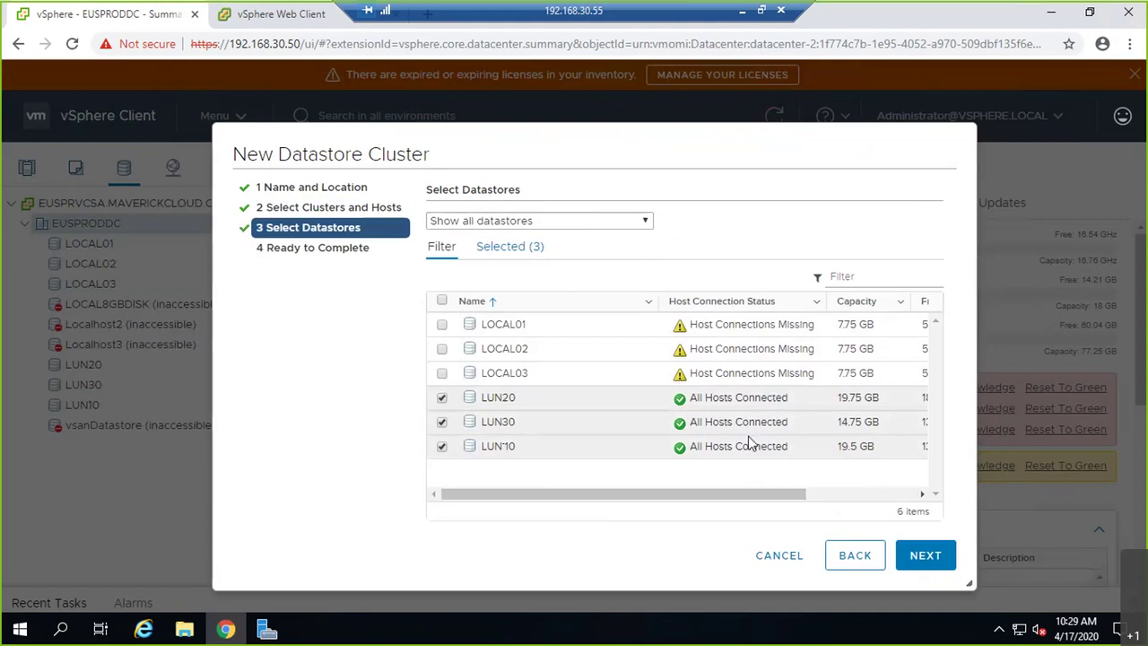
# - Review the settings and finish creating Prod_cluster
pyautogui.click(928, 564)
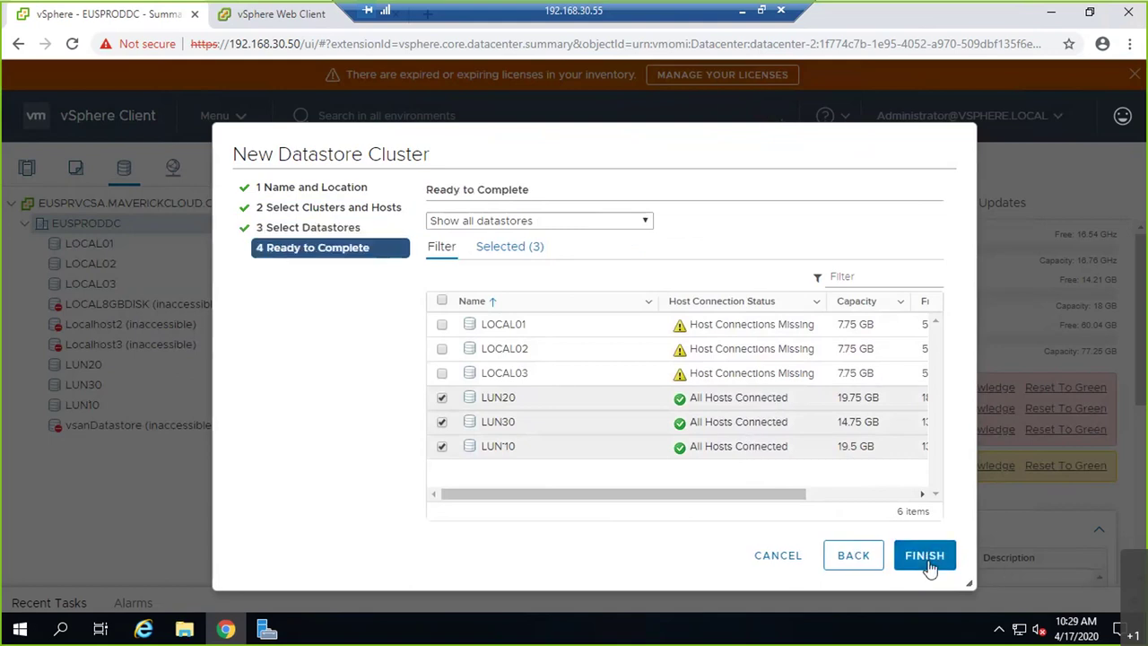
pyautogui.scroll(-5, 642, 445)
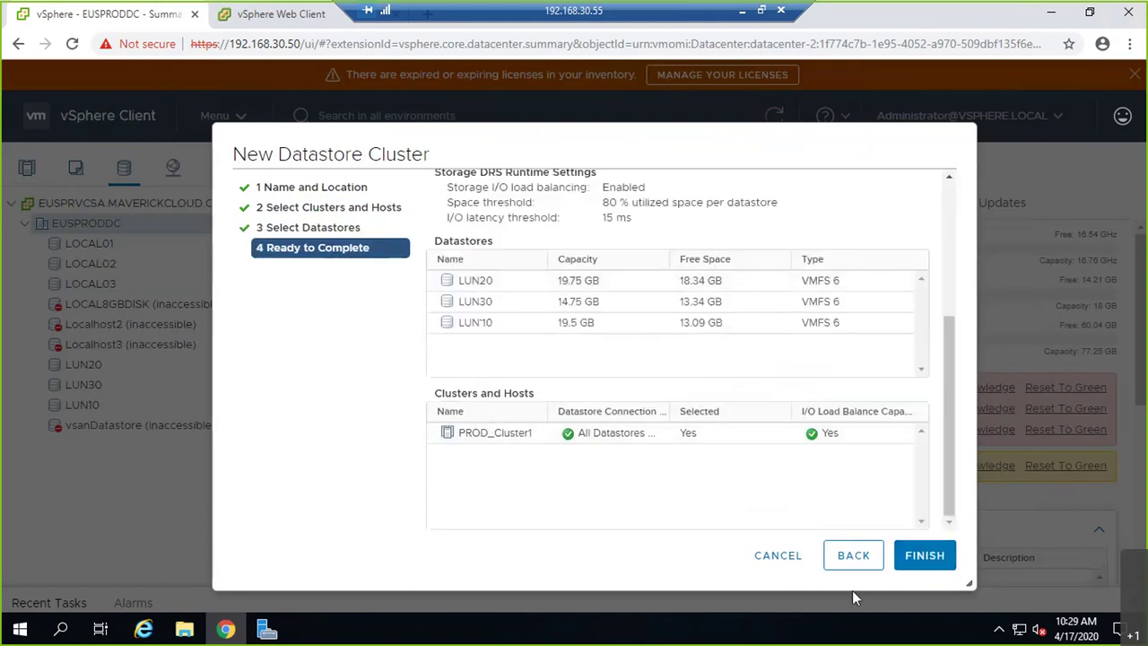
pyautogui.click(924, 557)
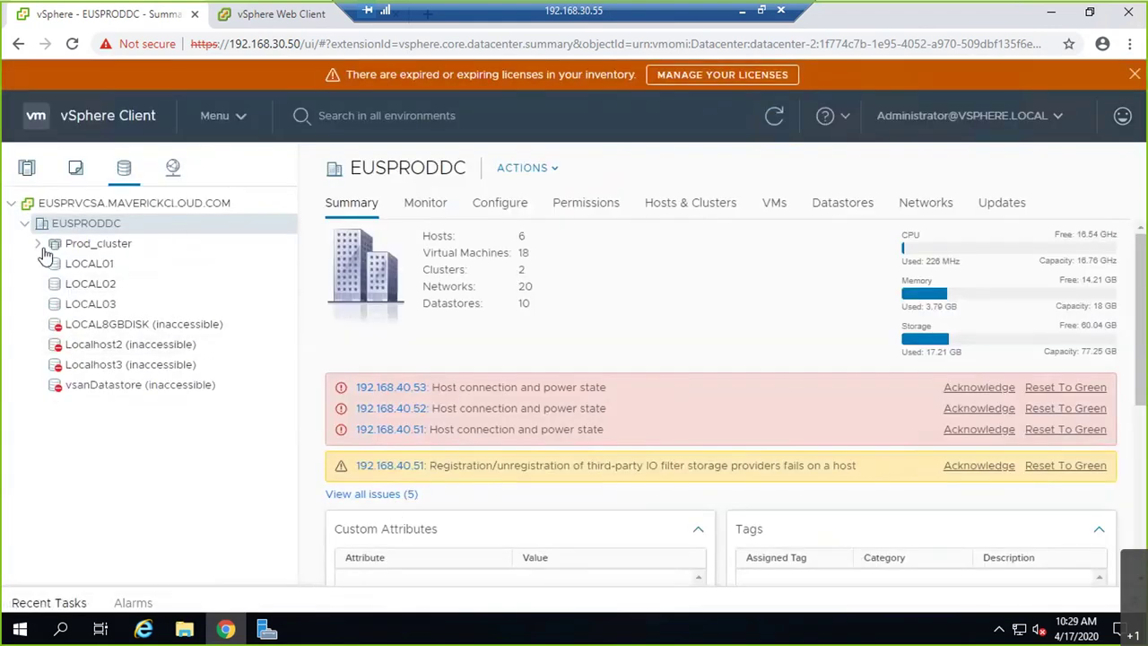
# - List PROD_Cluster1's datastores, then view the first ESXi host's datastores
pyautogui.click(27, 172)
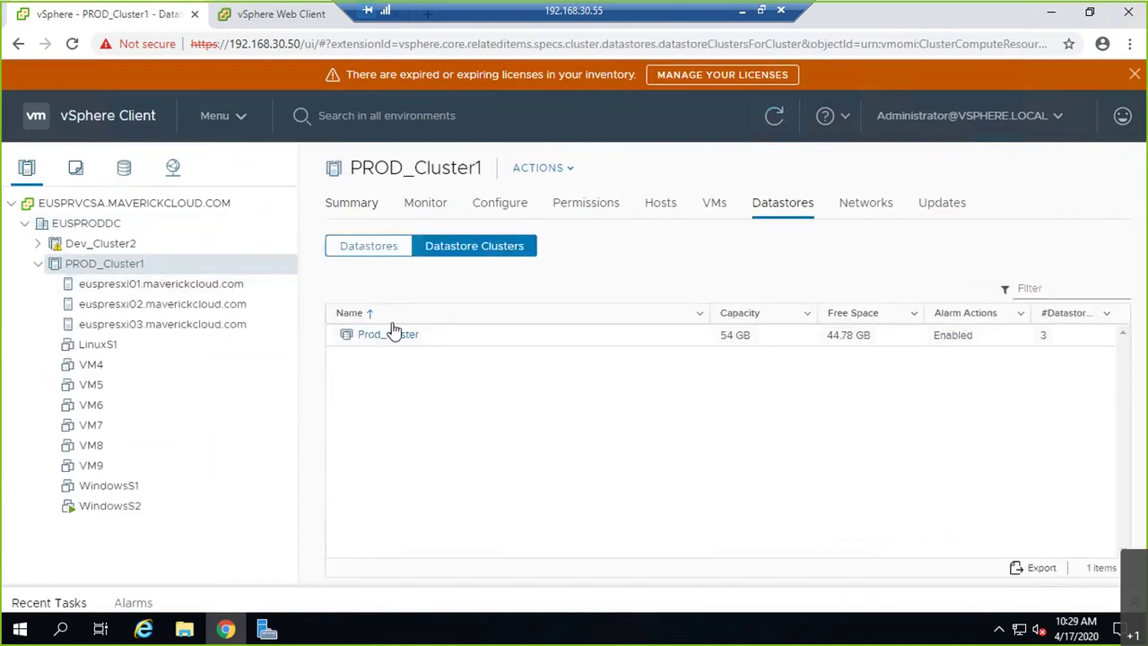
pyautogui.click(402, 252)
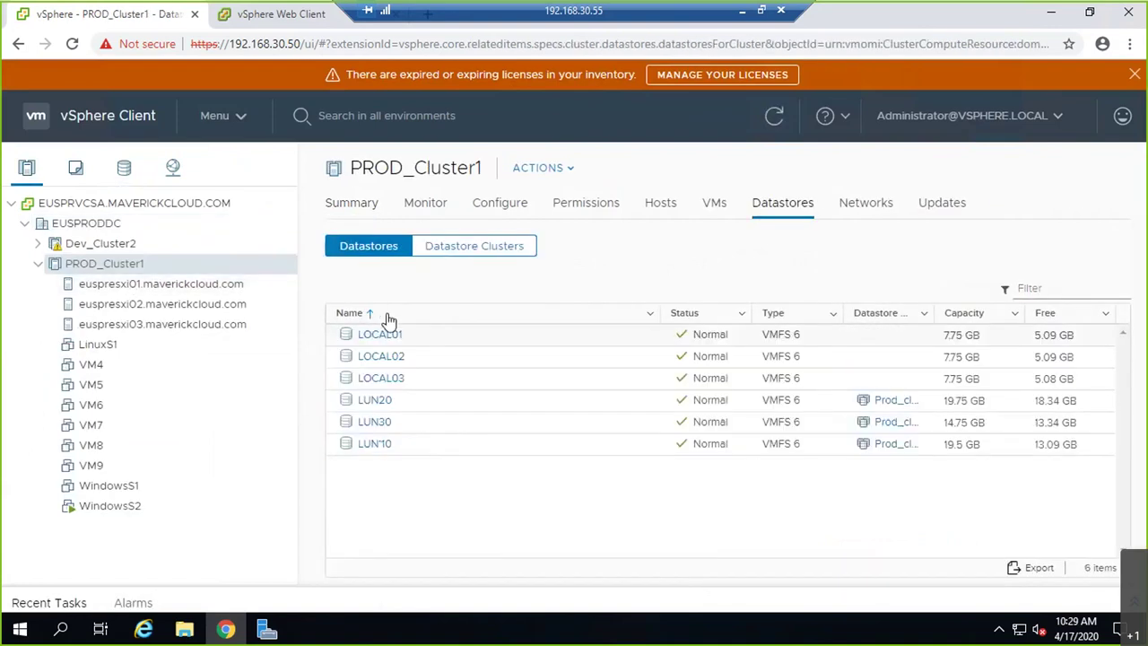
pyautogui.click(215, 285)
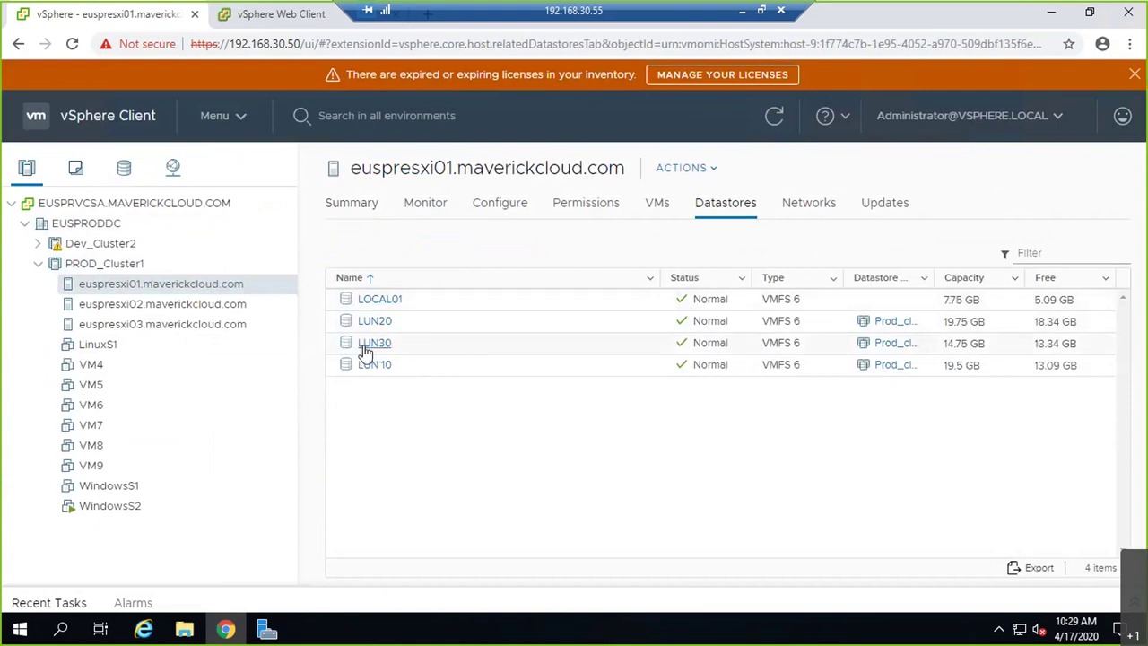
pyautogui.moveTo(935, 278); pyautogui.dragTo(996, 269)
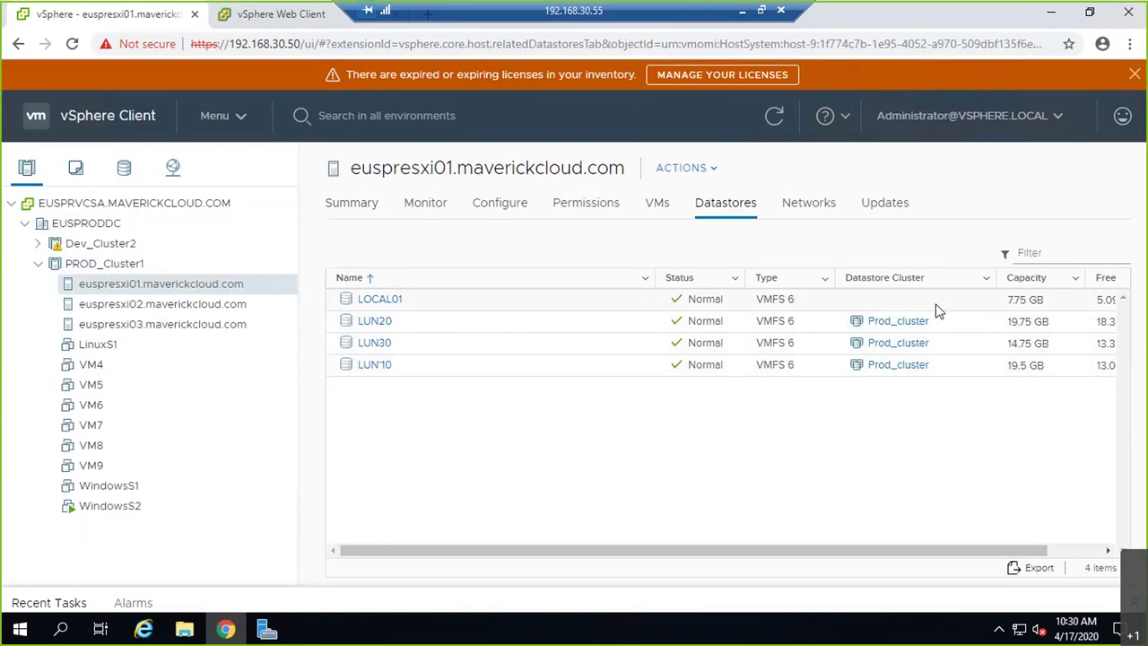
# - Open Prod_cluster's summary and expand it to see LUN20, LUN30 and LUN10
pyautogui.click(130, 266)
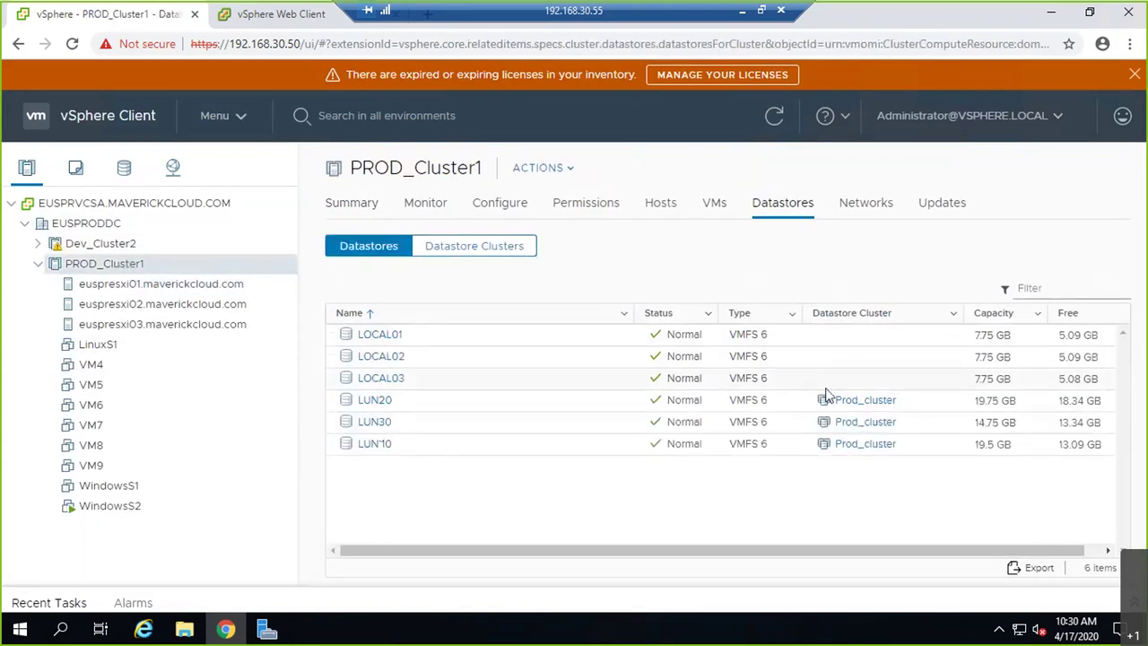
pyautogui.click(862, 406)
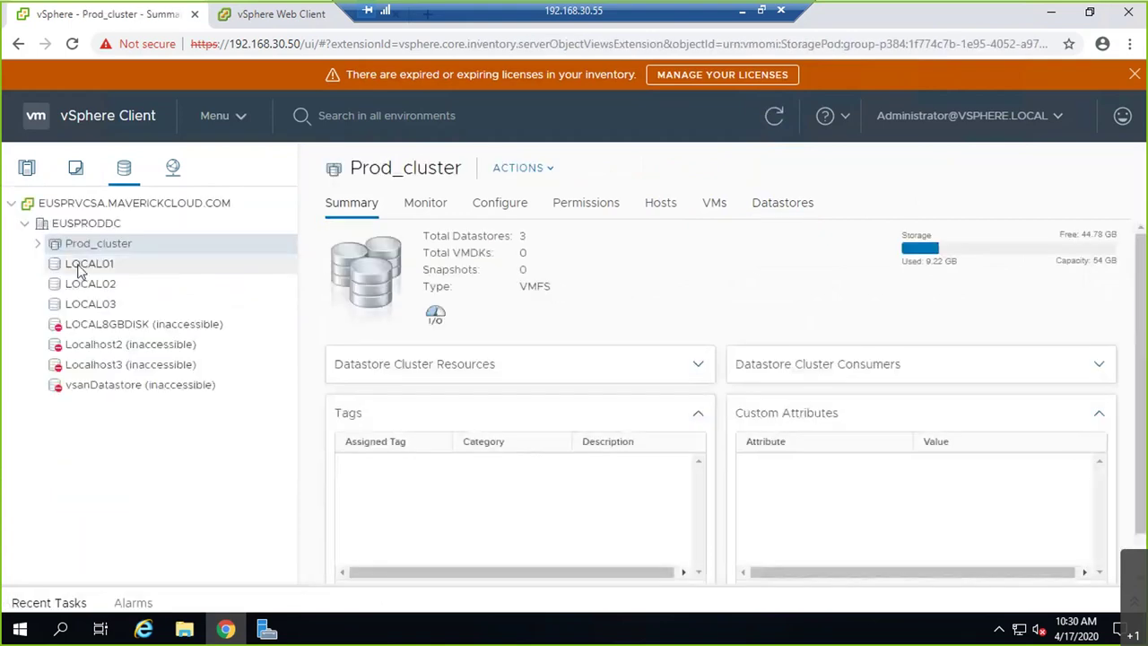
pyautogui.click(38, 245)
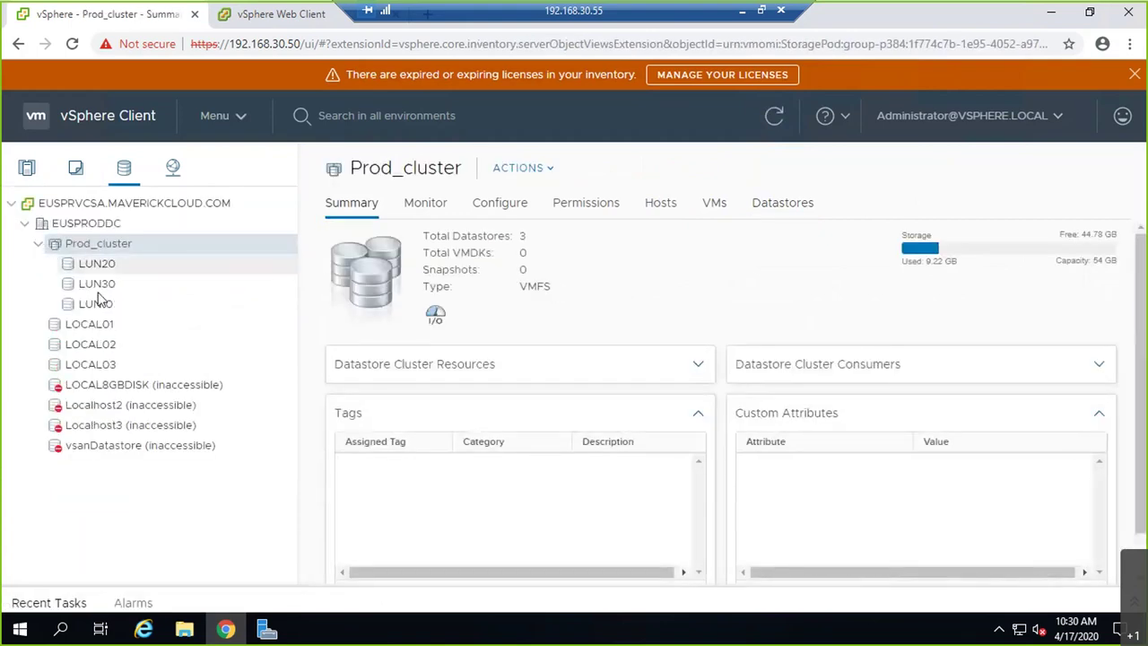
pyautogui.click(39, 245)
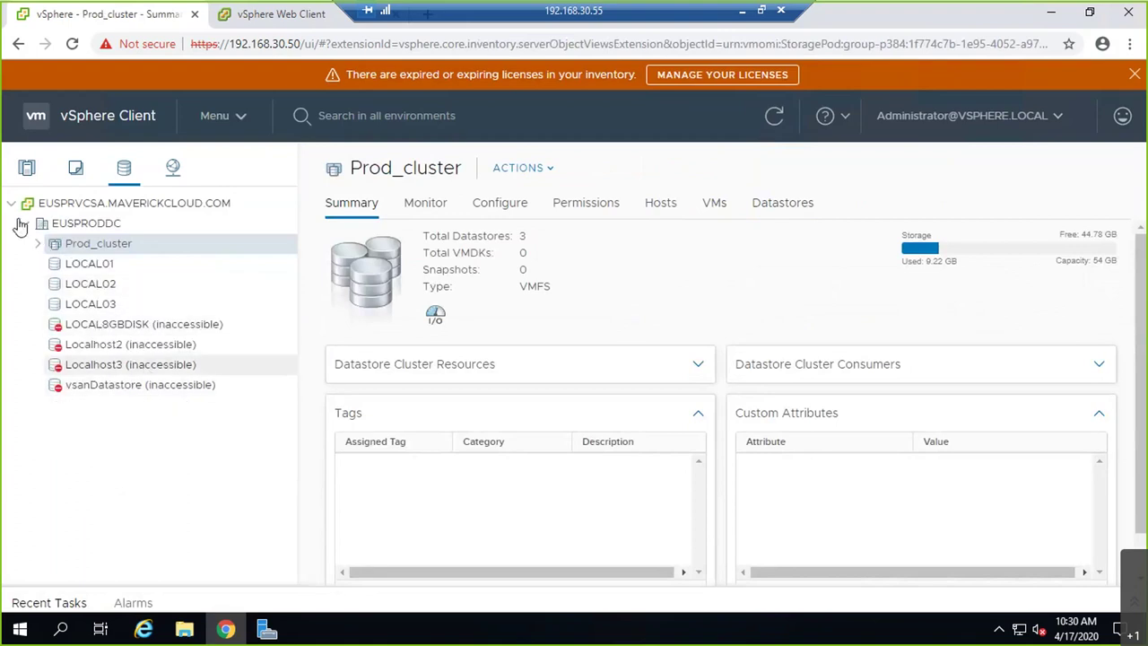
pyautogui.click(26, 174)
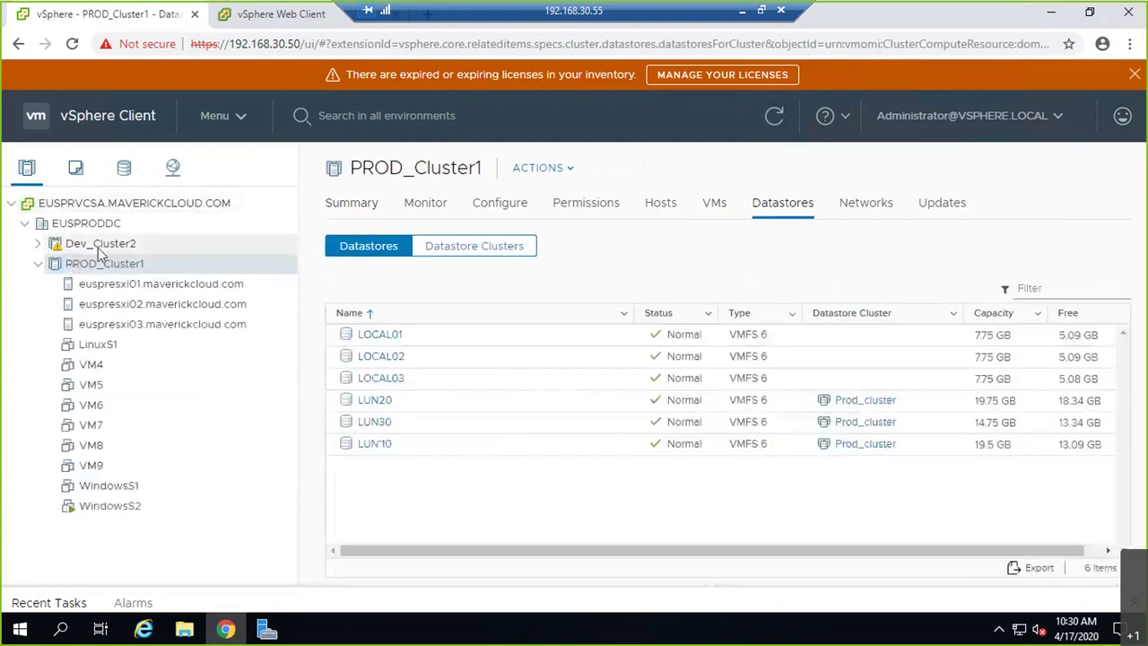
# - Remove hosts 192.168.40.51, 192.168.40.52 and 192.168.40.53 from the inventory
pyautogui.rightClick(80, 244)
pyautogui.click(39, 247)
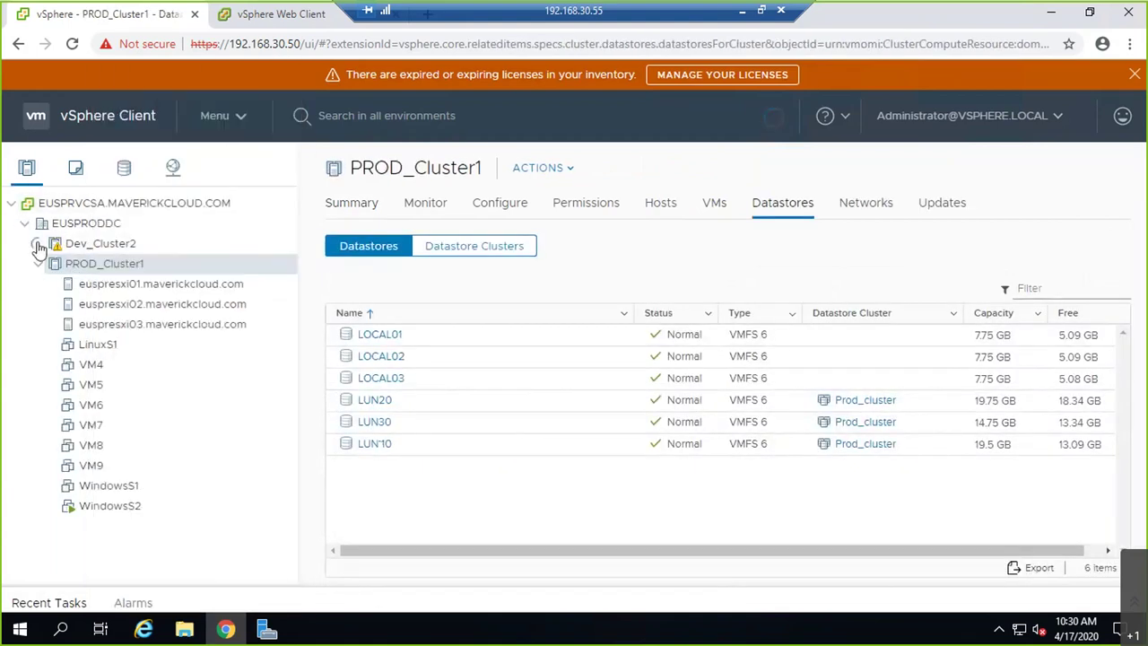
pyautogui.rightClick(139, 269)
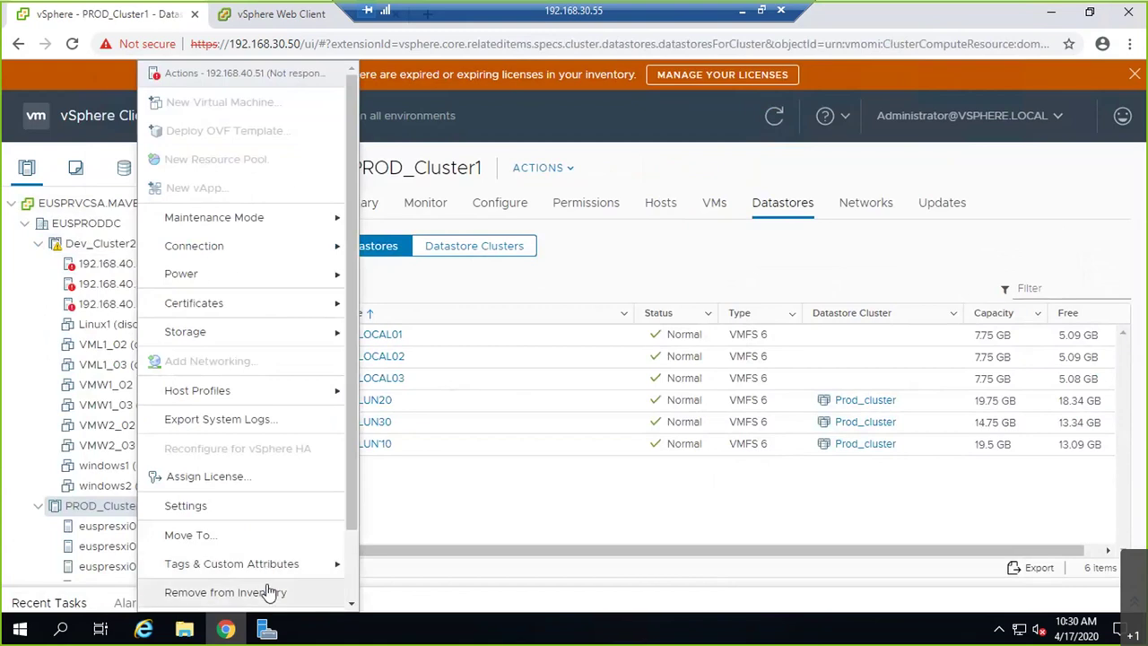
pyautogui.click(275, 593)
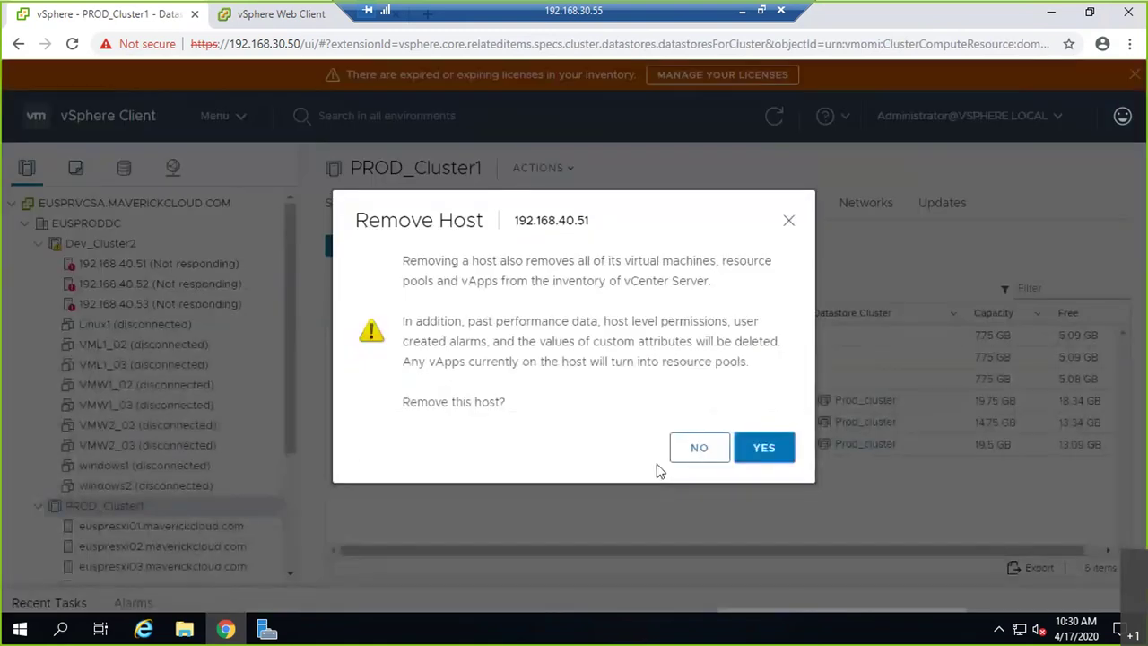
pyautogui.click(772, 456)
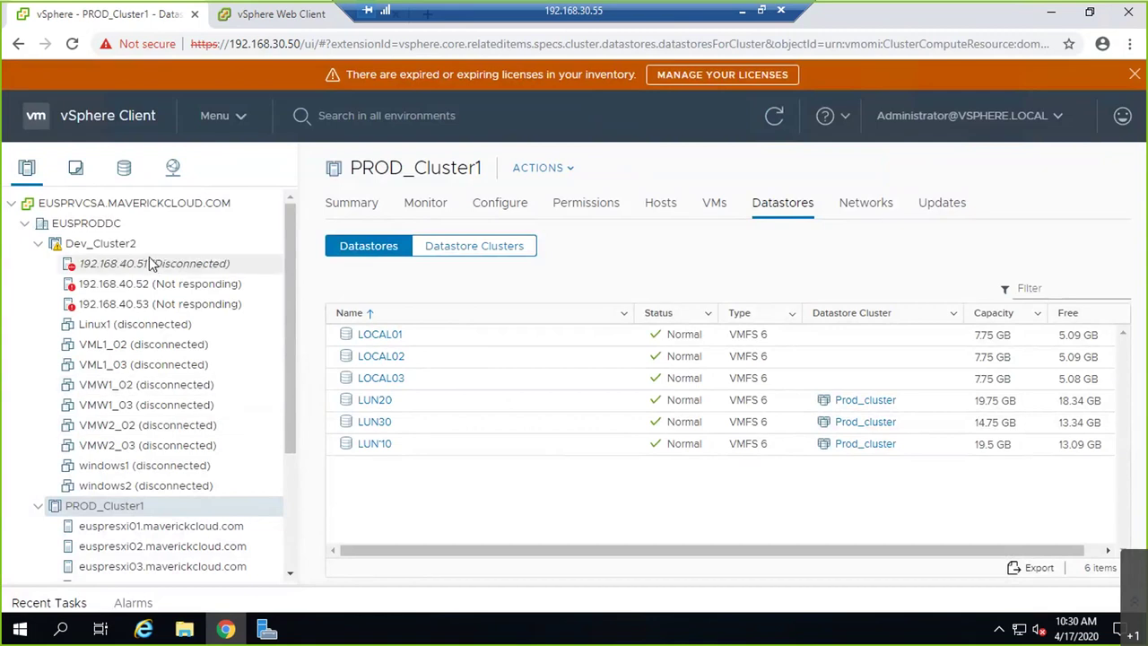
pyautogui.rightClick(152, 285)
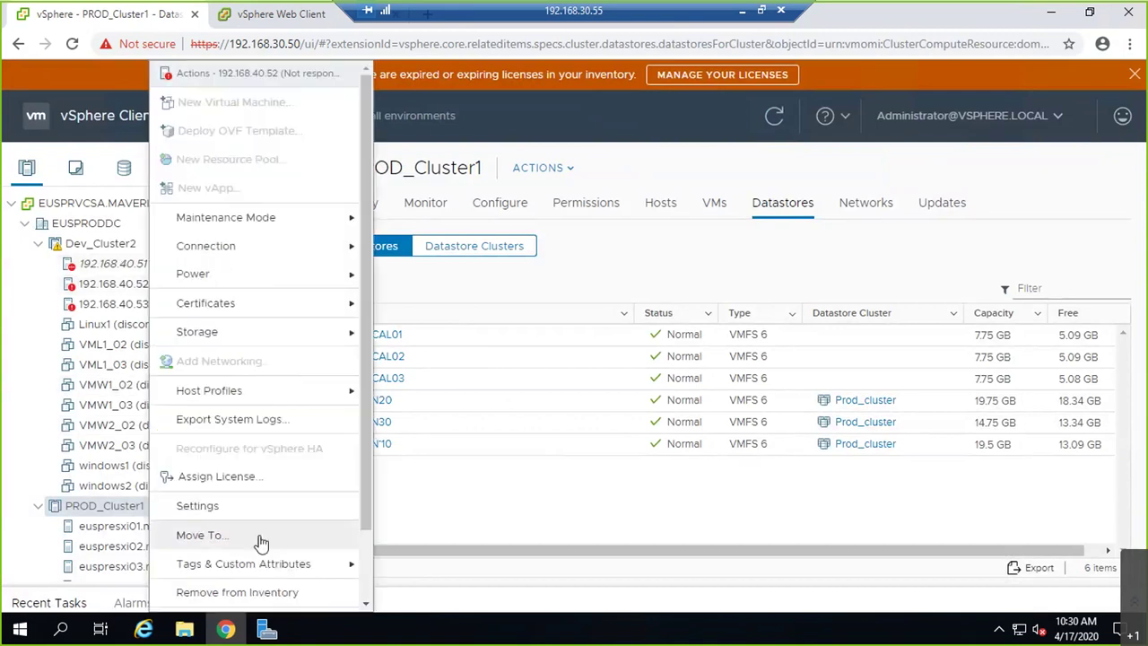
pyautogui.click(269, 593)
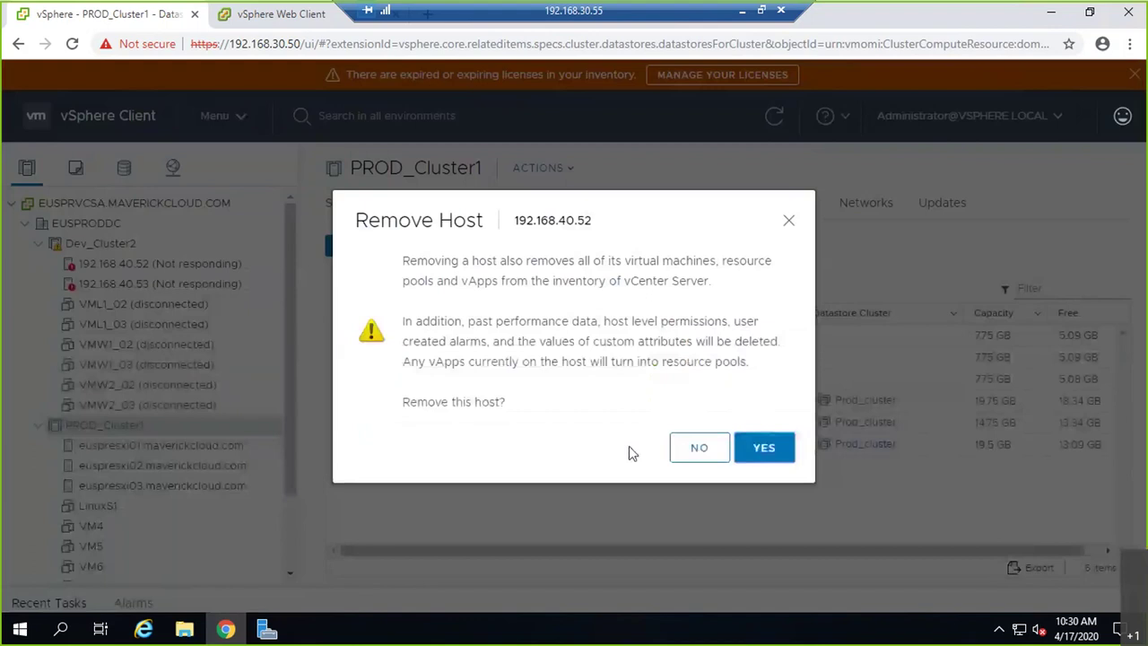
pyautogui.click(759, 446)
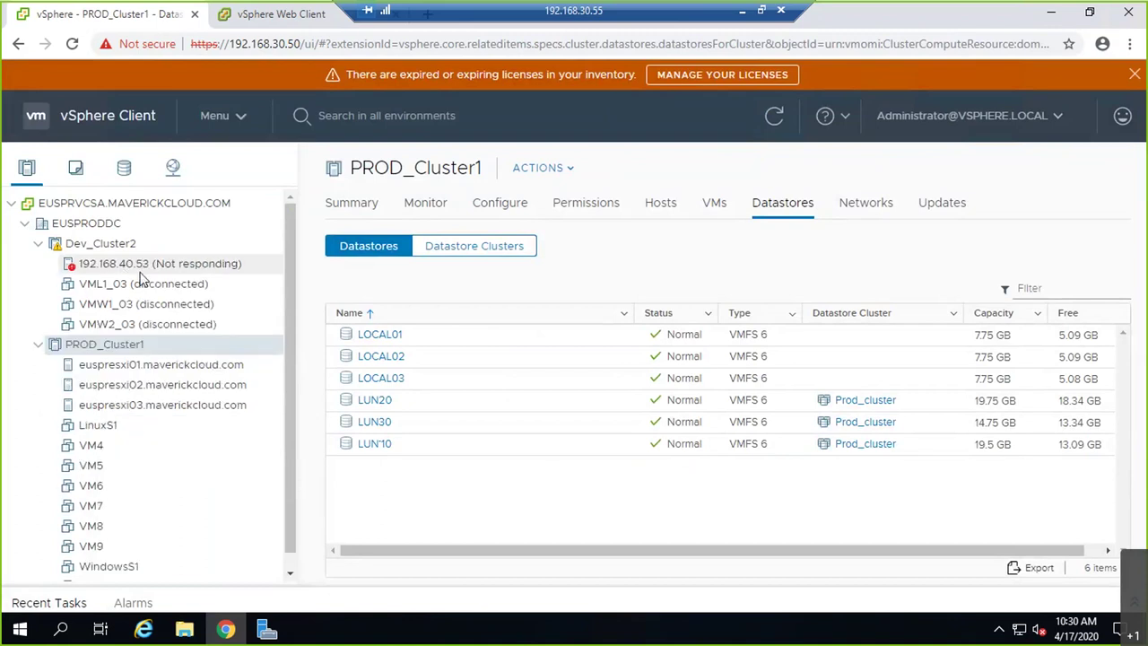
pyautogui.rightClick(190, 263)
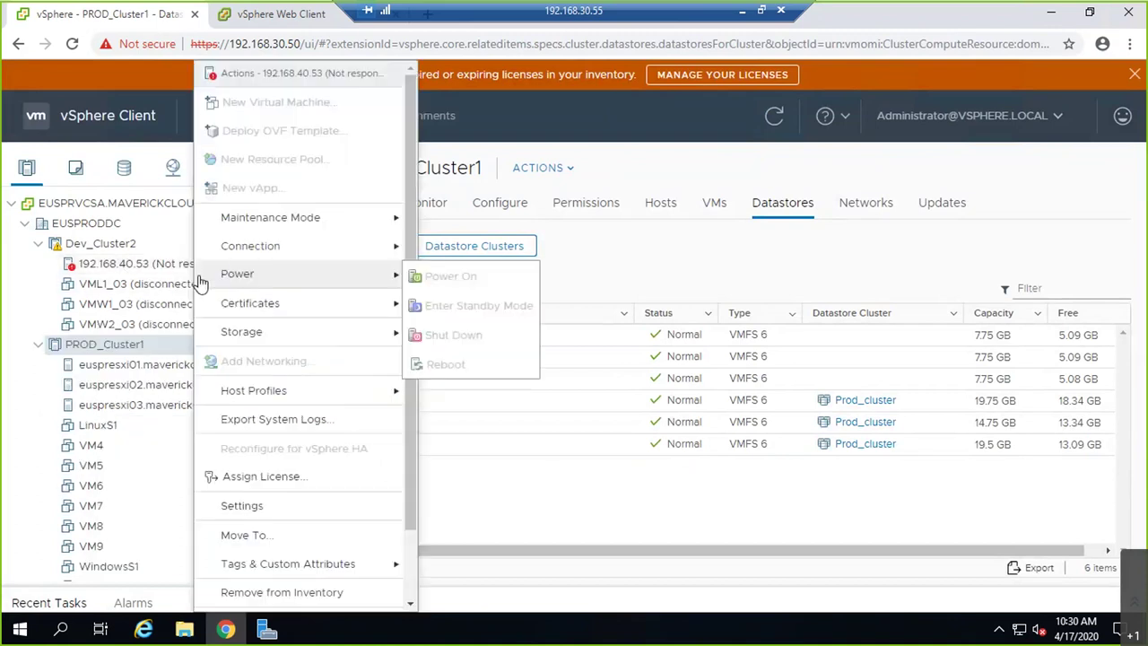
pyautogui.click(359, 594)
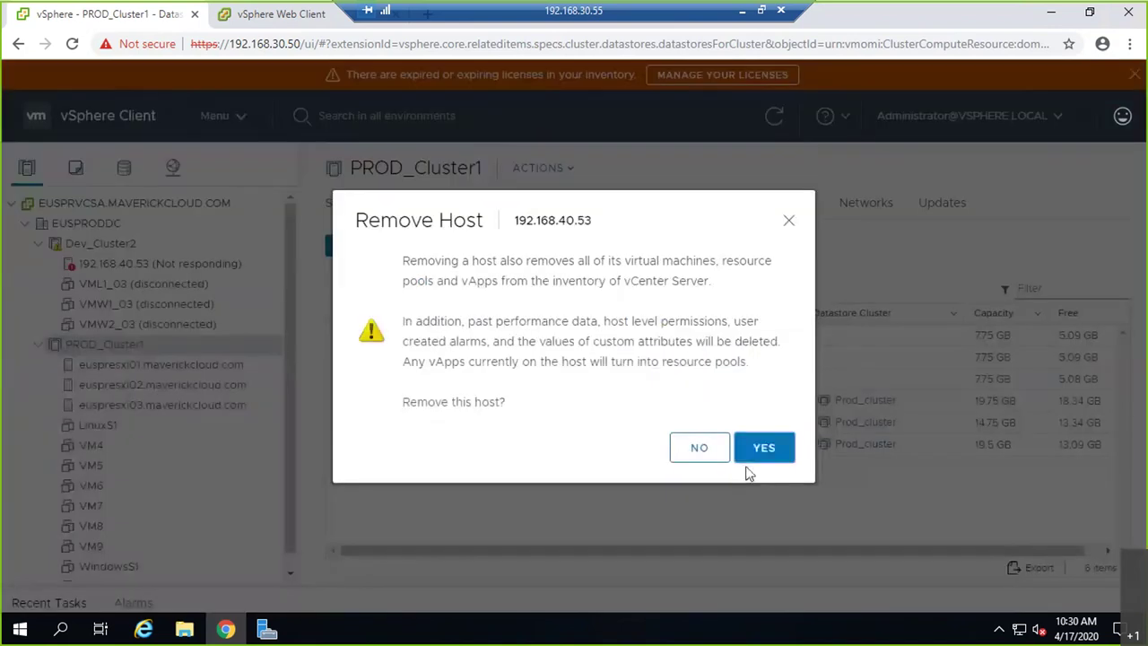
pyautogui.click(764, 448)
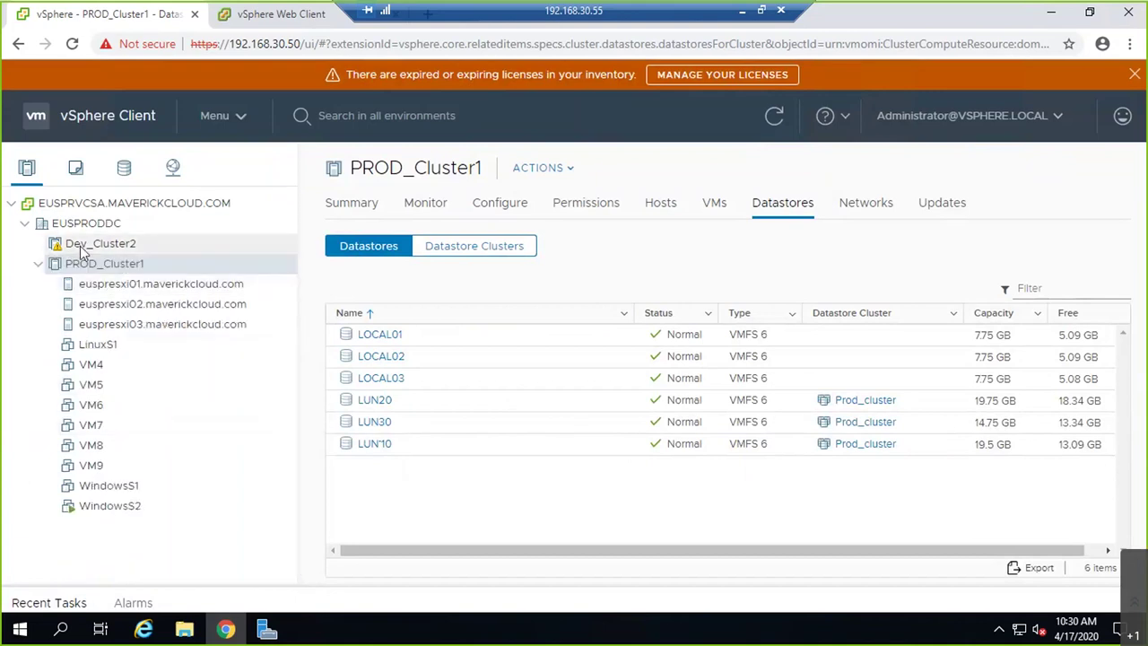
# - Delete the now-empty Dev_Cluster2 cluster and confirm
pyautogui.rightClick(90, 244)
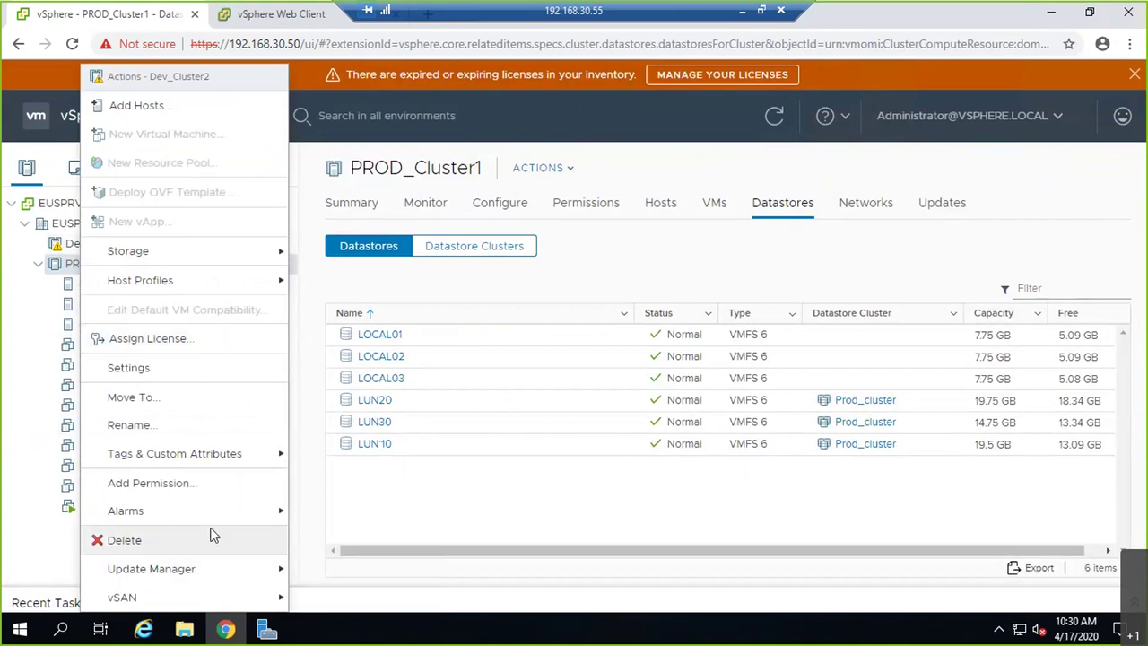
pyautogui.click(139, 544)
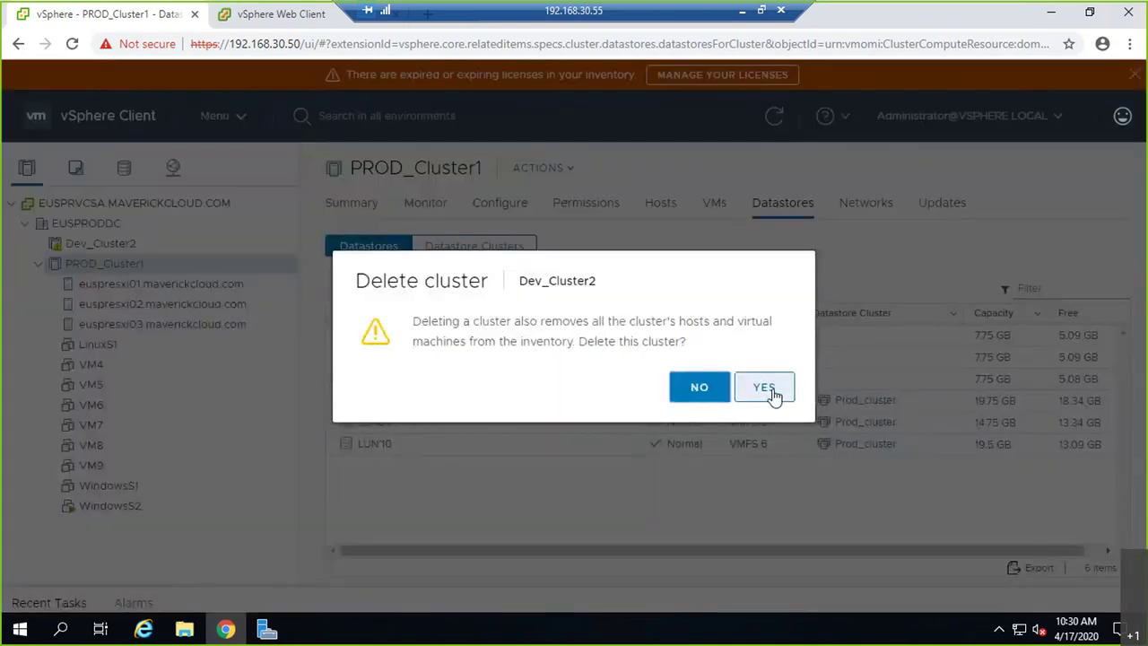
pyautogui.click(764, 386)
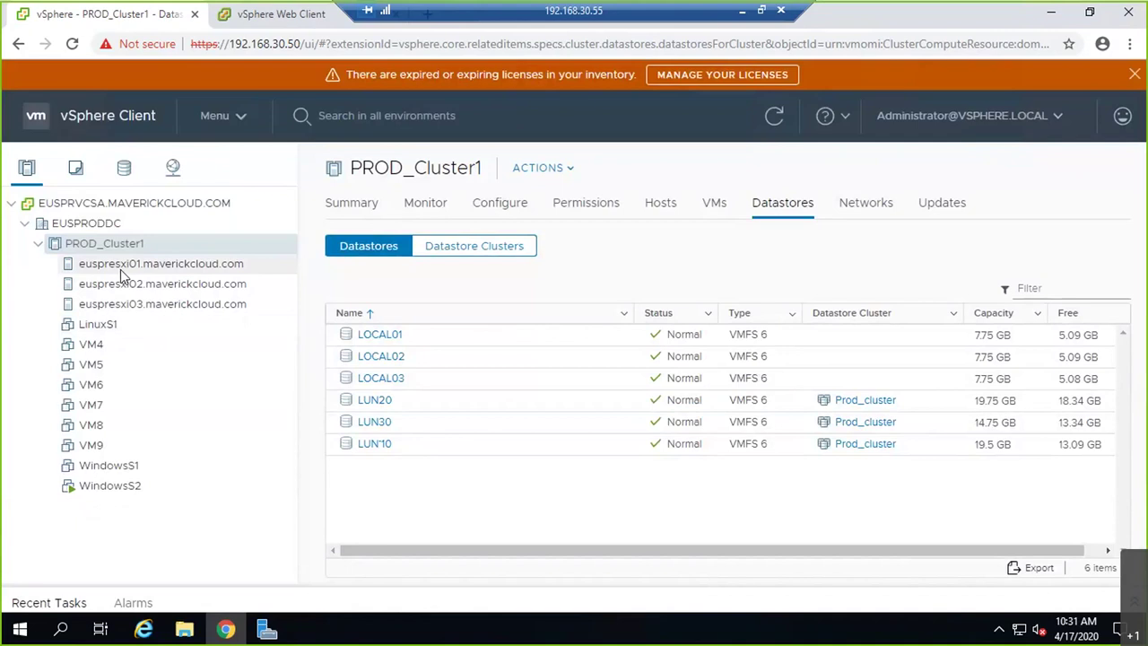
# - In the storage inventory, expand Prod_cluster to list LUN20, LUN30 and LUN10
pyautogui.click(124, 169)
pyautogui.click(37, 243)
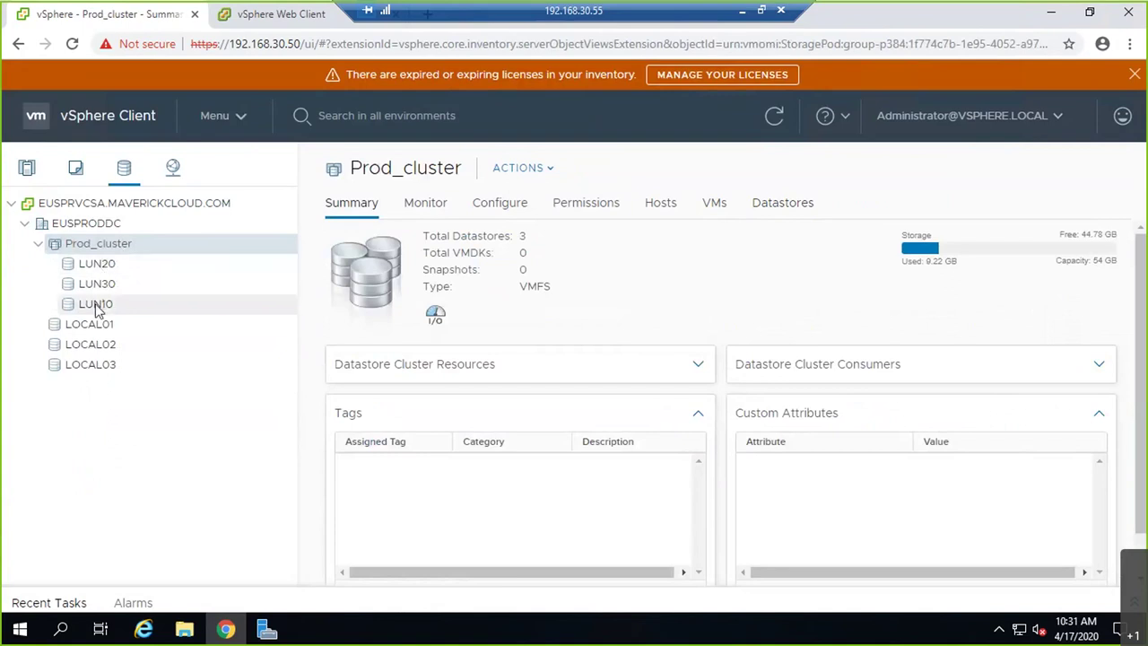
pyautogui.click(38, 244)
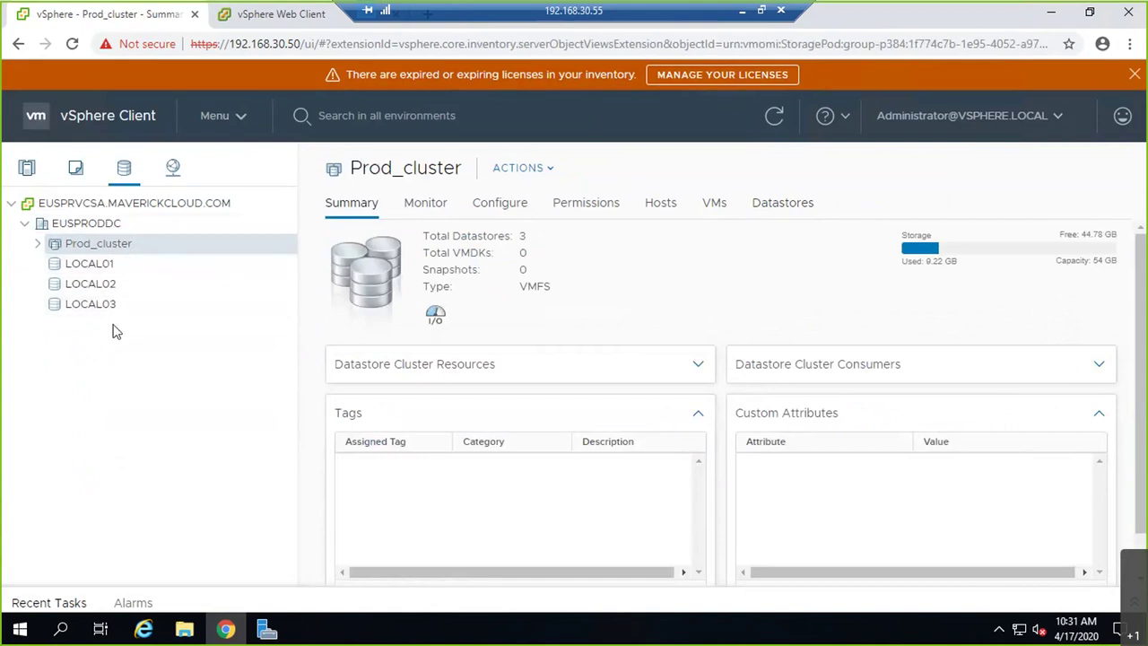
pyautogui.click(37, 243)
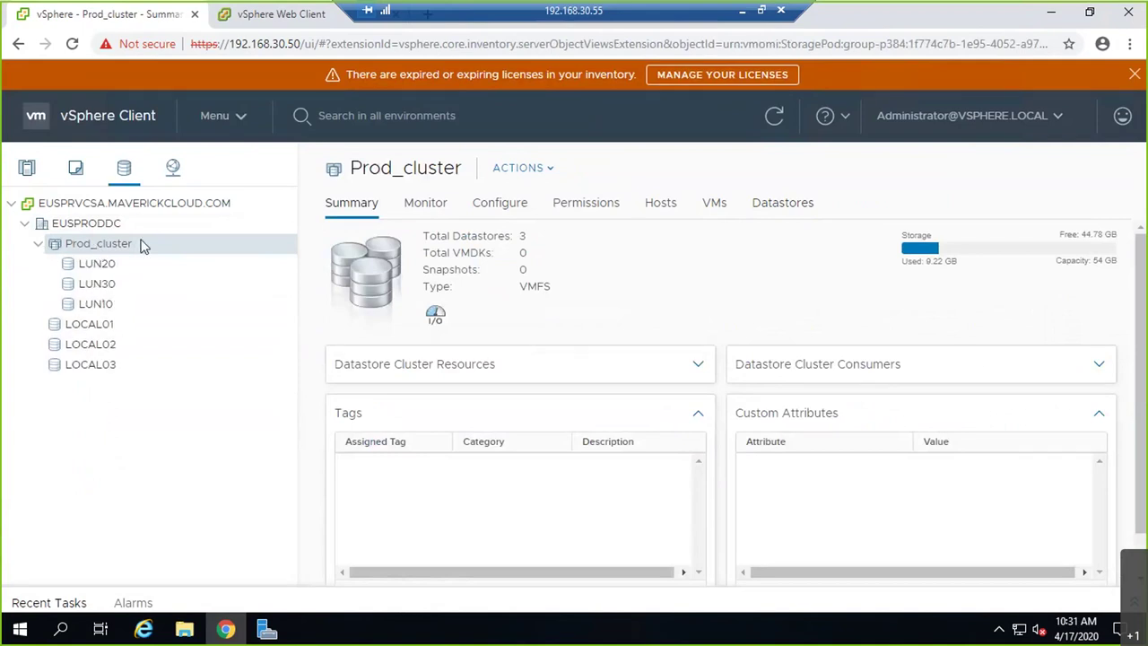
# - Review Prod_cluster's summary details, highlighting the 54 GB total capacity
pyautogui.doubleClick(1095, 260)
pyautogui.click(1110, 269)
pyautogui.tripleClick(1120, 269)
pyautogui.click(795, 282)
# - Back on the whiteboard, tick off the VMware RDM Disk topic
pyautogui.click(741, 16)
pyautogui.scroll(-3, 487, 165)
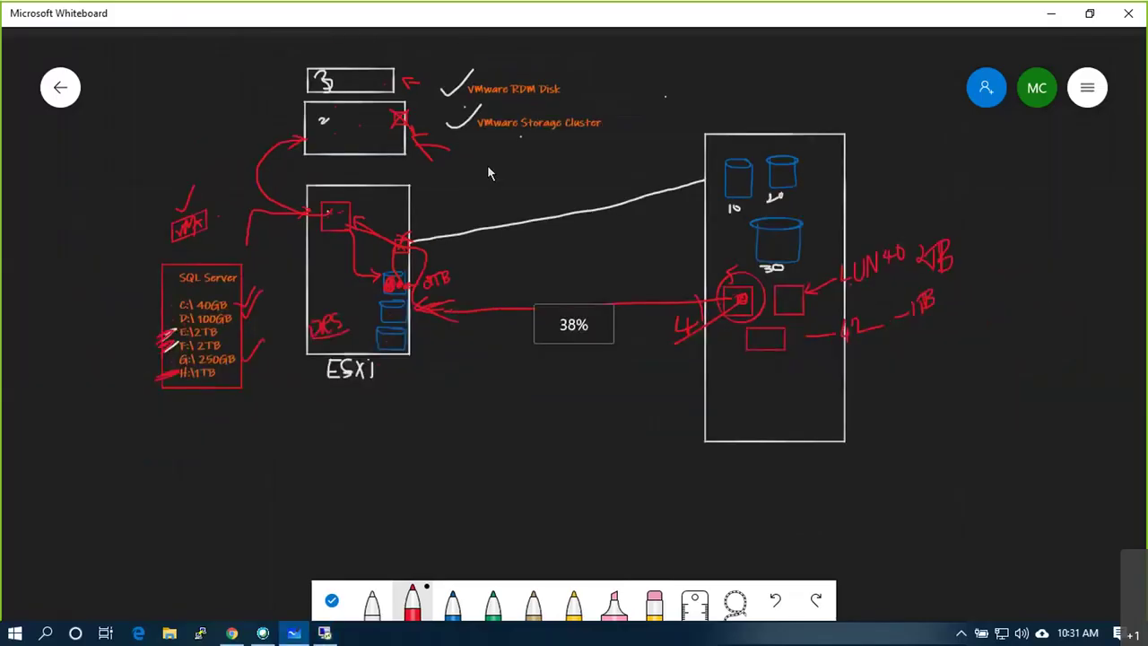
pyautogui.moveTo(576, 83); pyautogui.dragTo(632, 46)
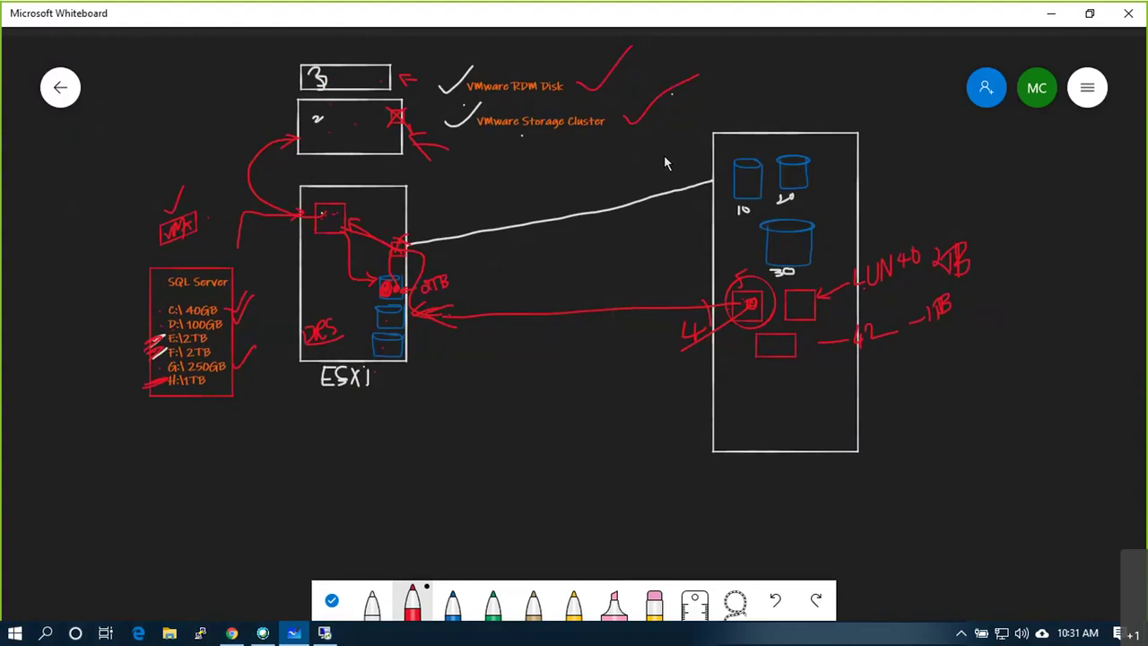
# - Add a text box below the diagram for the Vmware HA note
pyautogui.scroll(-1, 860, 254)
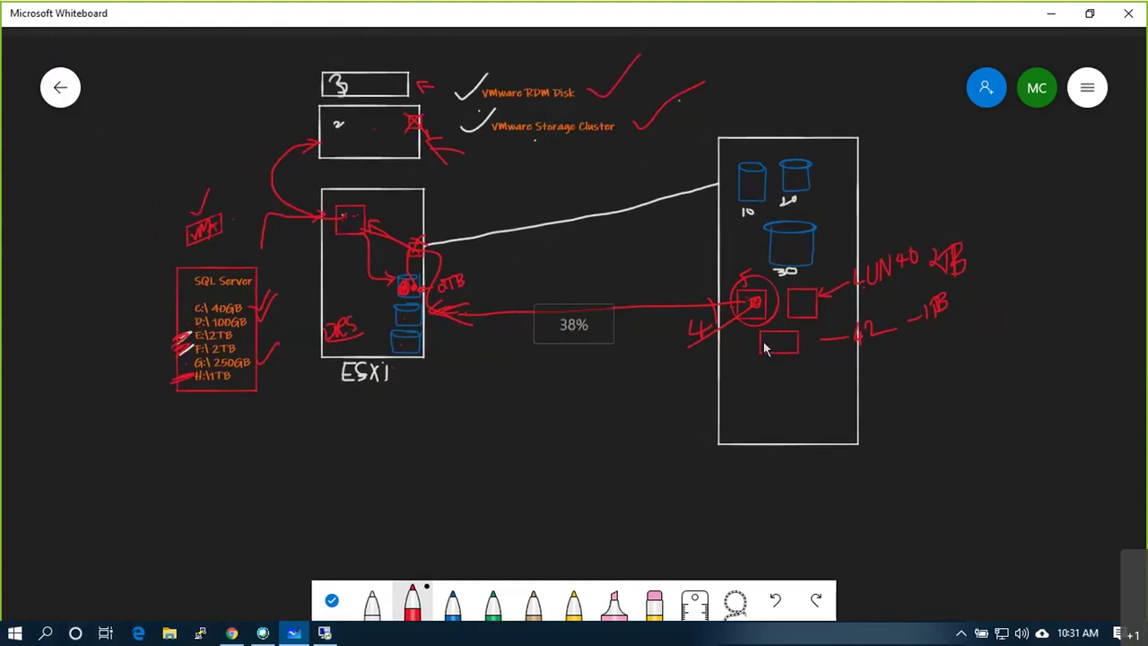
pyautogui.rightClick(508, 447)
pyautogui.click(528, 404)
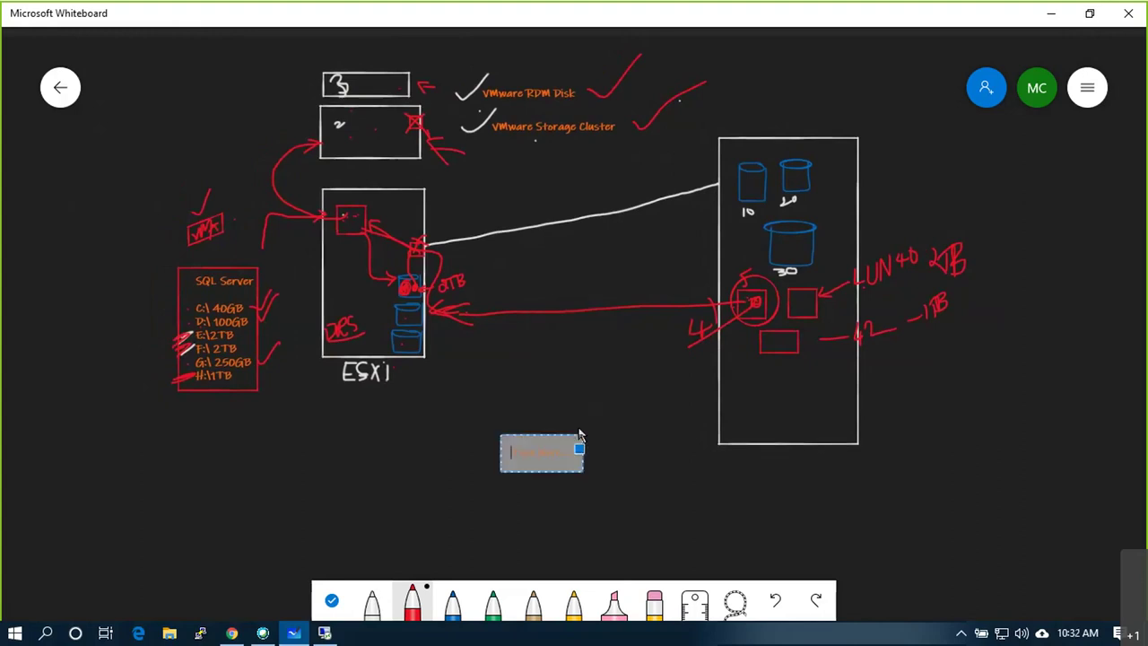
pyautogui.write('Storage')
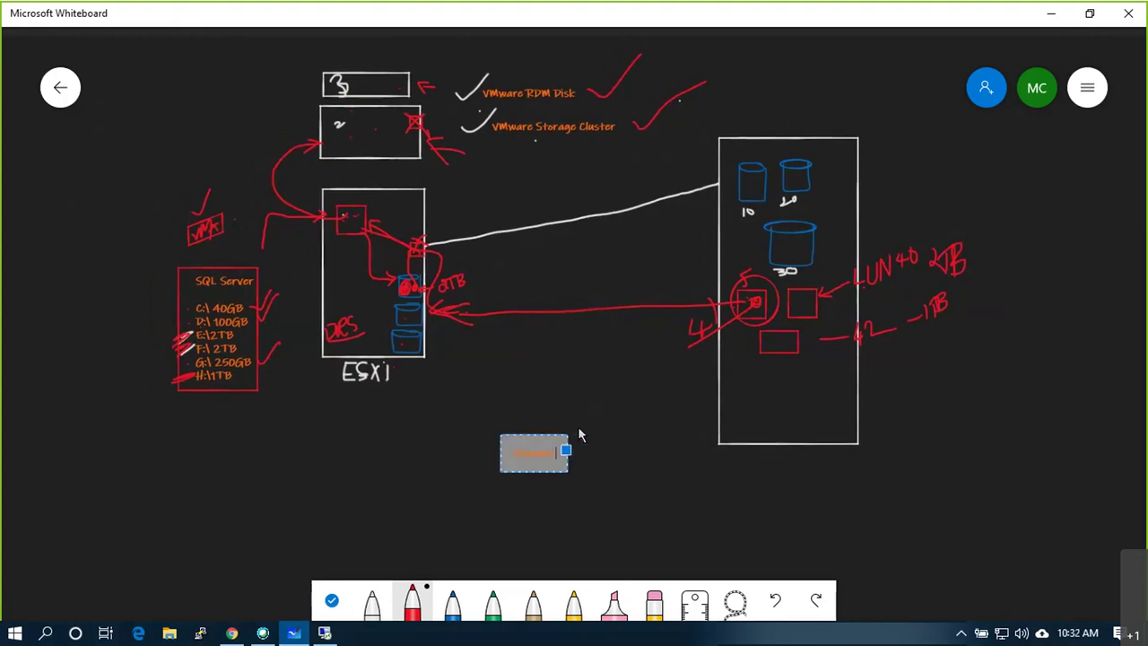
pyautogui.write(' Arr')
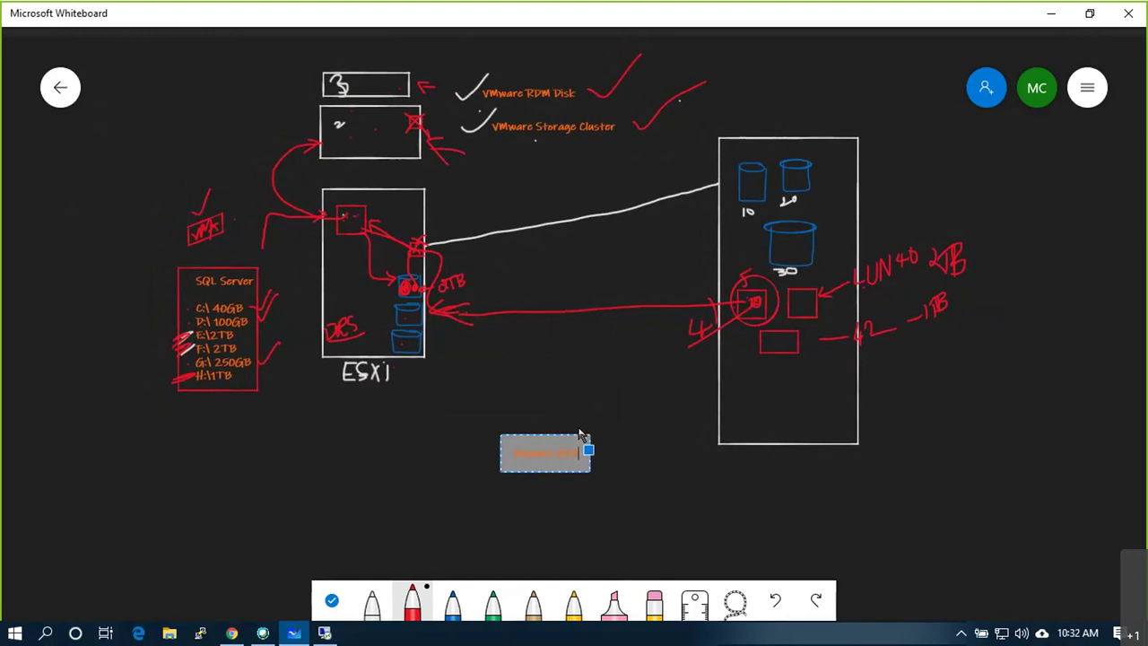
pyautogui.press('BackSpace')
# - Draw a red box around the Vmware HA text with a check mark above it
pyautogui.scroll(5, 581, 435)
pyautogui.click(630, 496)
pyautogui.moveTo(411, 460)
pyautogui.mouseDown()
pyautogui.moveTo(565, 513)
pyautogui.moveTo(585, 452)
pyautogui.moveTo(405, 454)
pyautogui.mouseUp()
pyautogui.moveTo(528, 429); pyautogui.dragTo(588, 354)
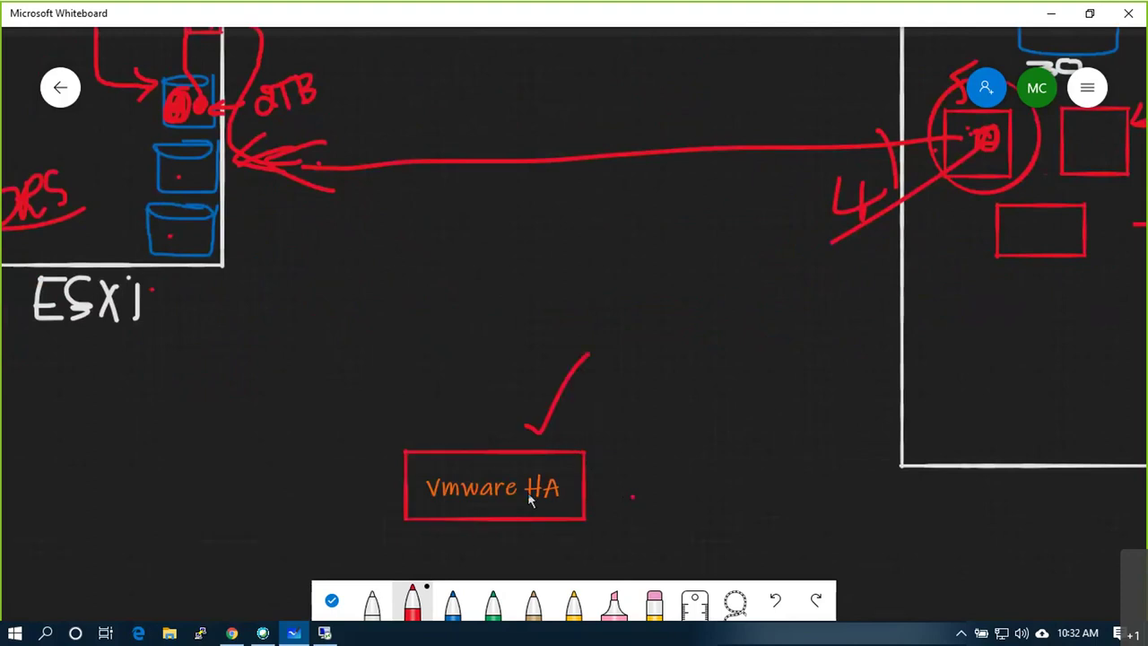